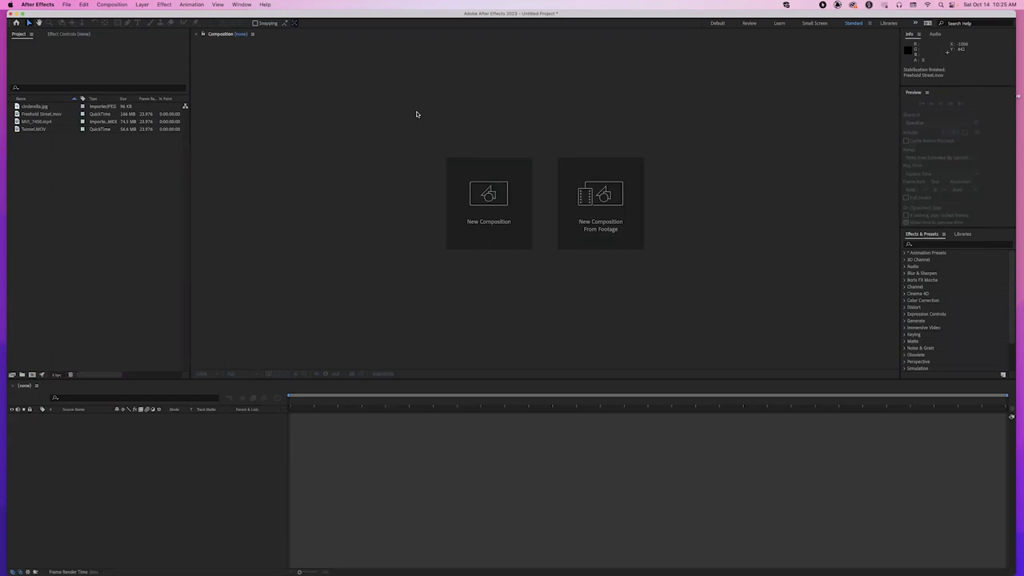
Open the Tracker panel from the Window menu
click(392, 113)
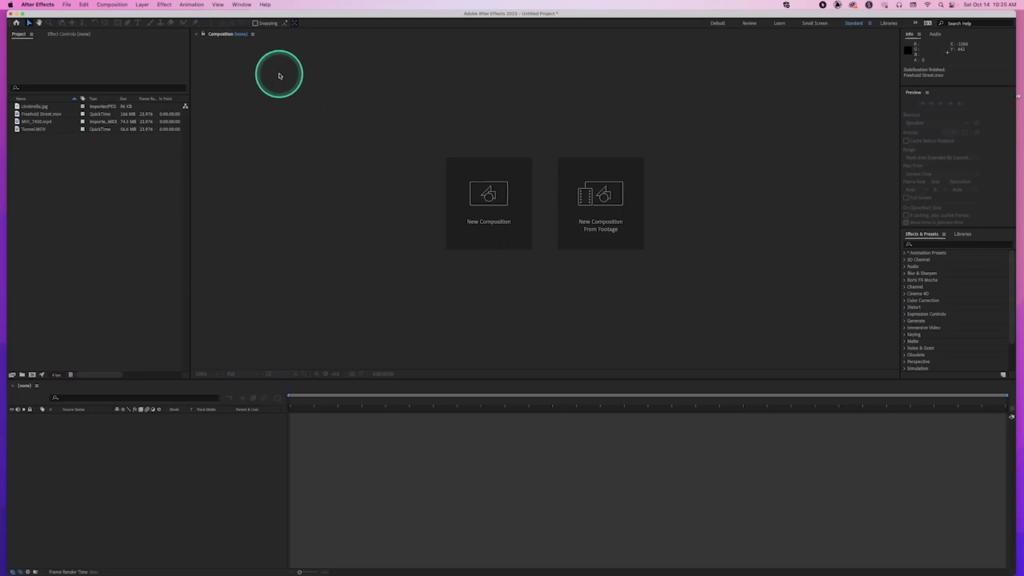
click(242, 5)
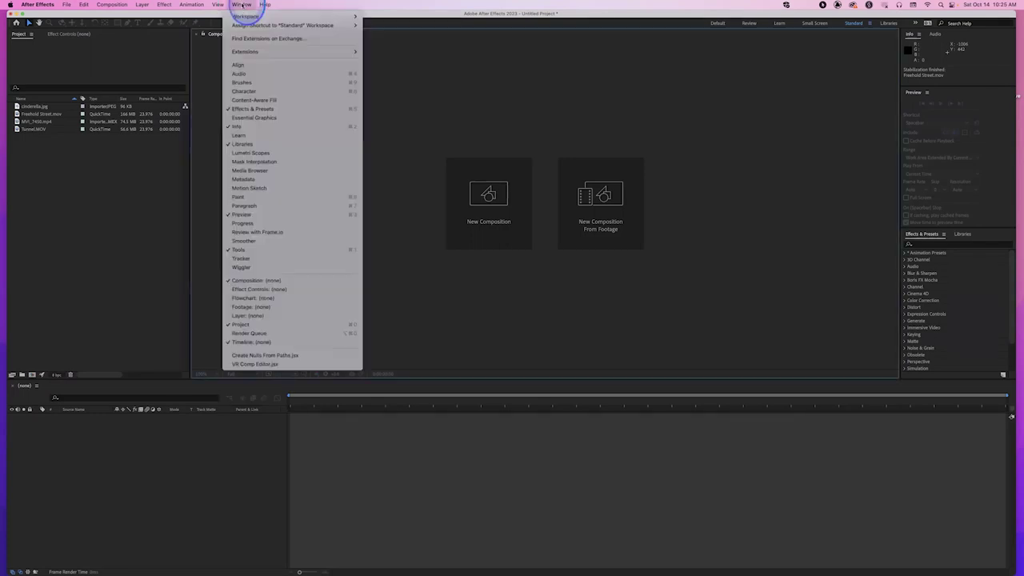
click(324, 257)
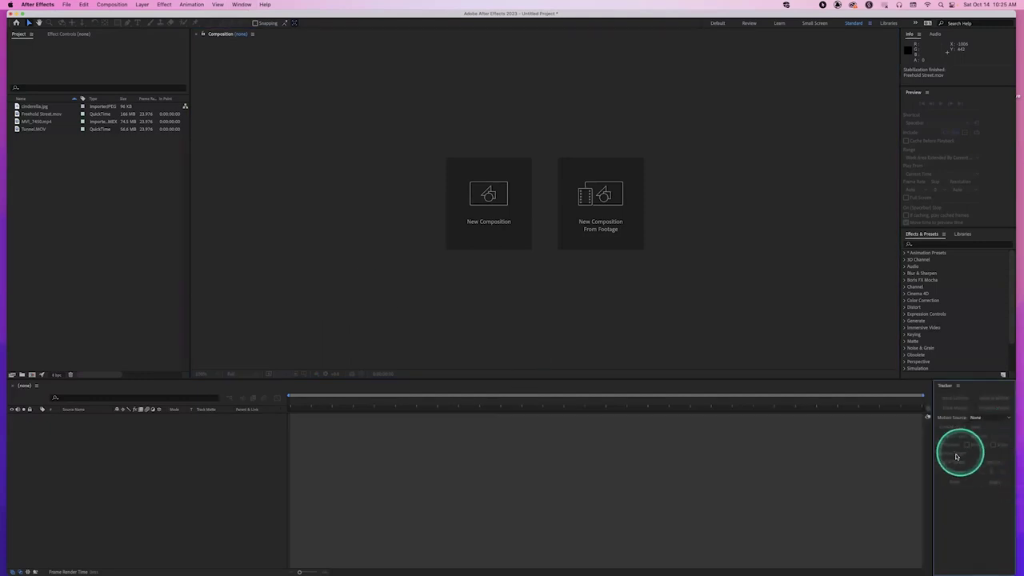
Dock the Tracker panel beside the Composition panel and widen it
drag(933, 458, 859, 462)
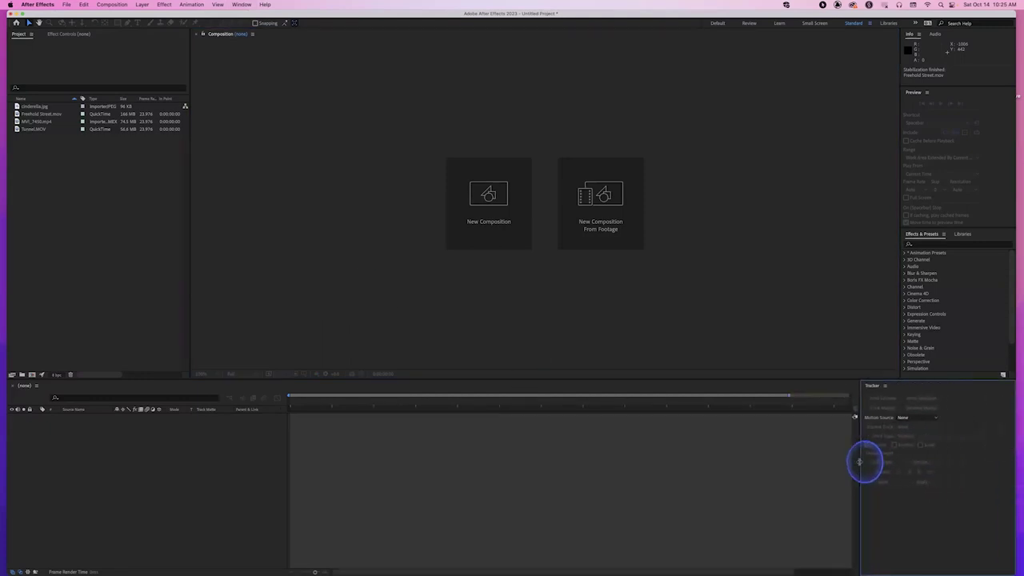
drag(881, 386, 887, 189)
drag(836, 159, 806, 159)
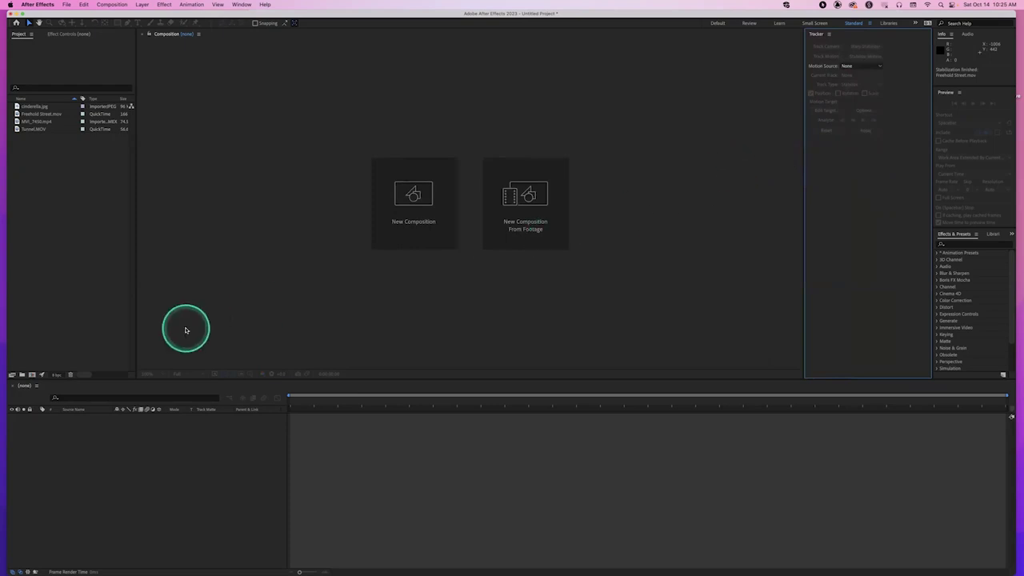
Build a composition from Freehold Street.mov, preview it, and return the playhead to 0:00
click(69, 188)
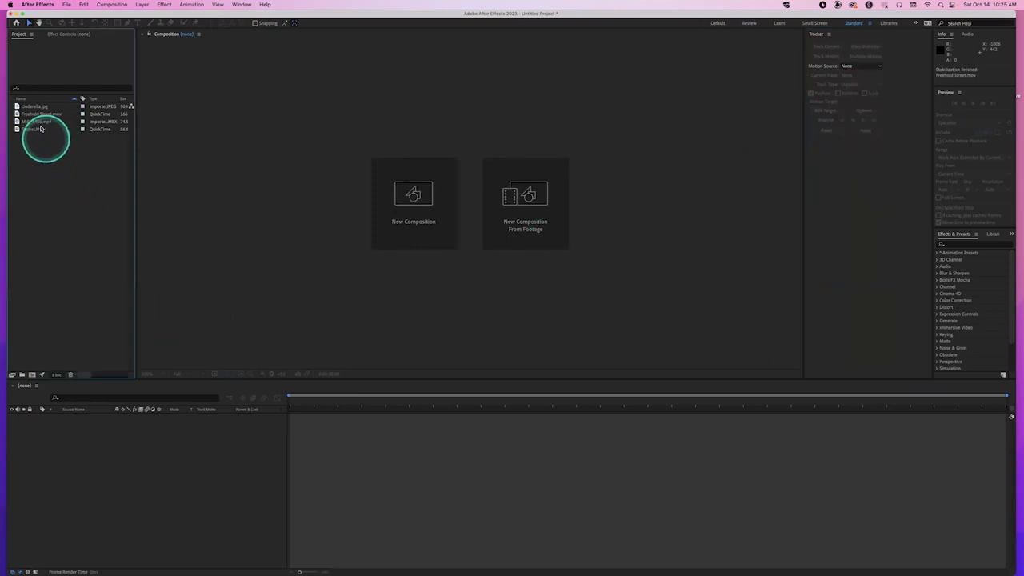
drag(30, 114, 82, 433)
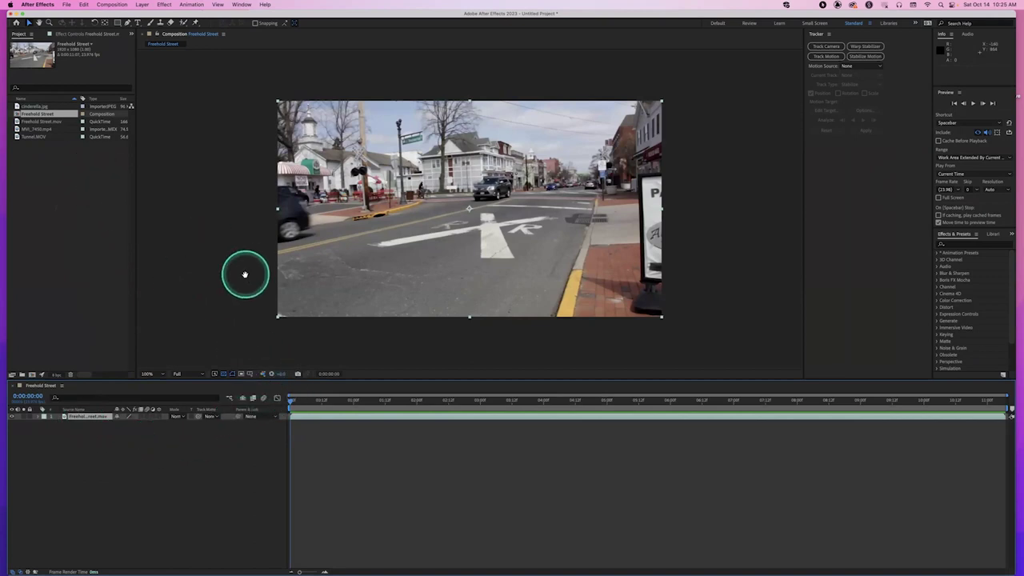
key(space)
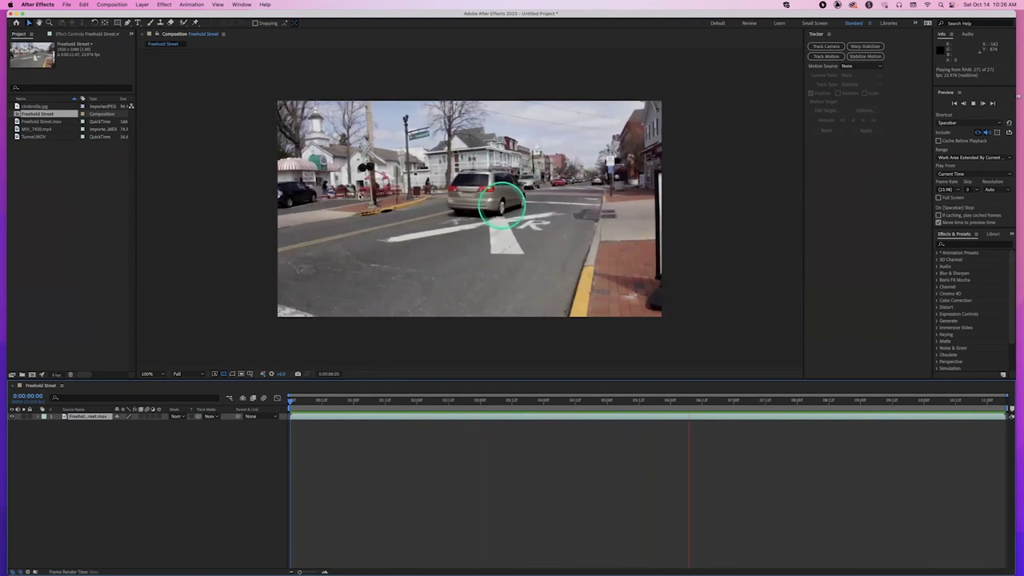
click(423, 401)
drag(424, 400, 270, 396)
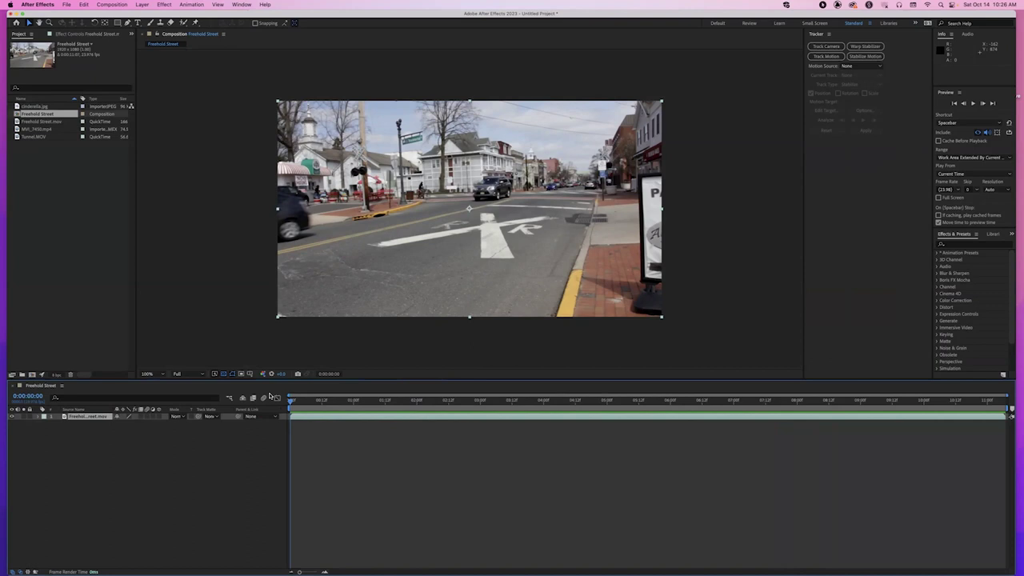
Scrub to about two seconds and start Stabilize Motion on the Freehold Street.mov layer
drag(292, 400, 510, 400)
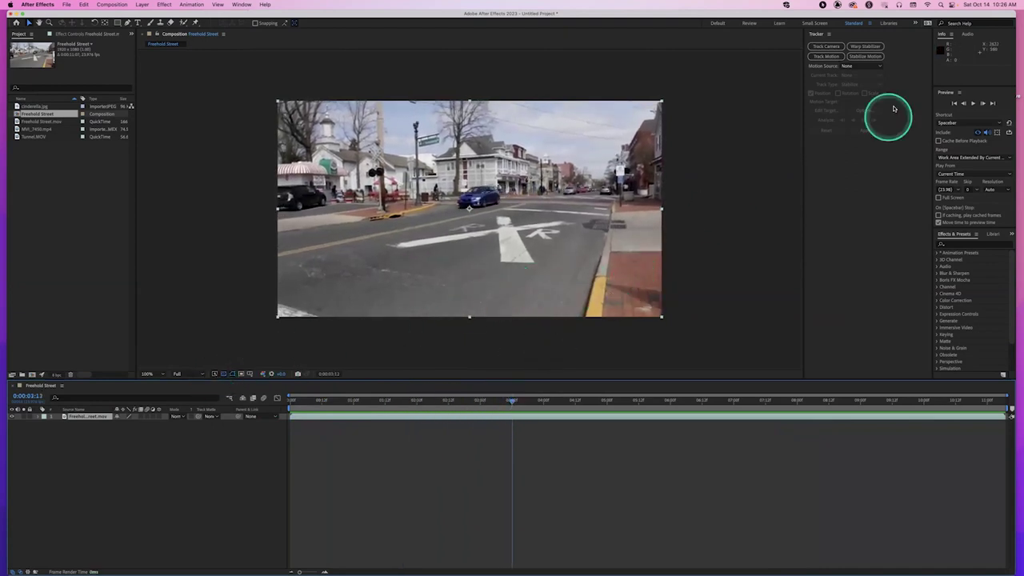
click(864, 57)
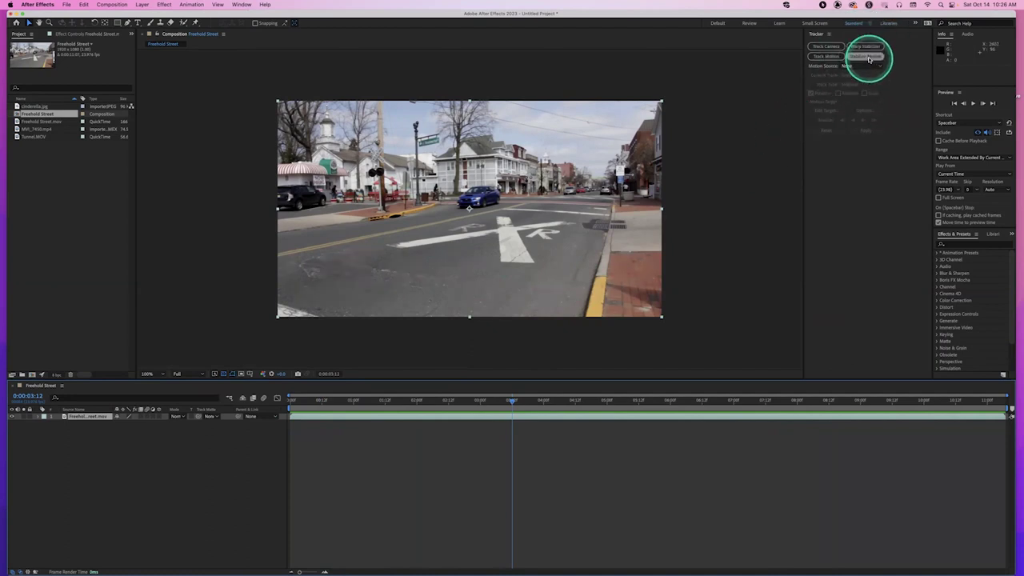
click(92, 417)
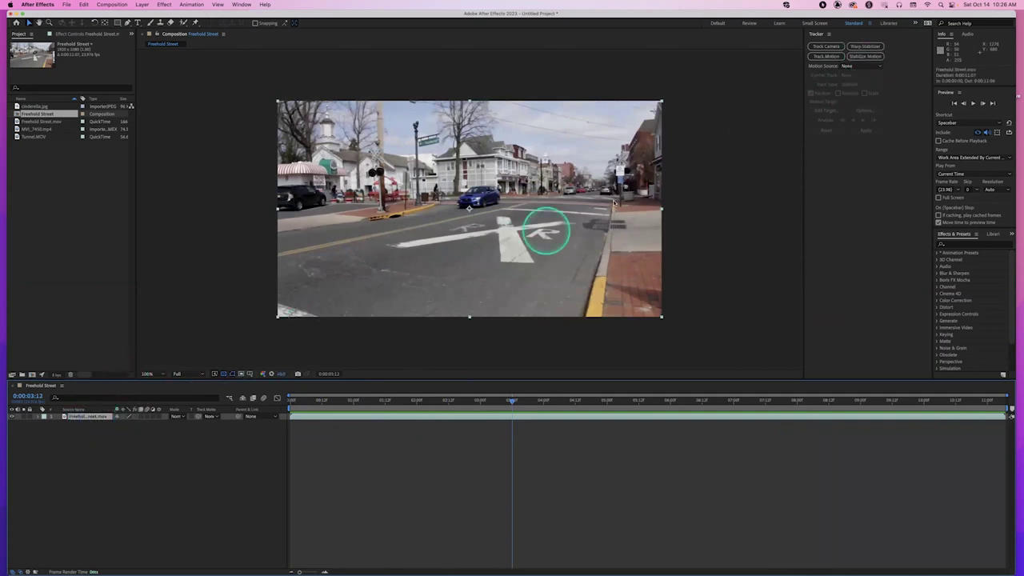
click(865, 57)
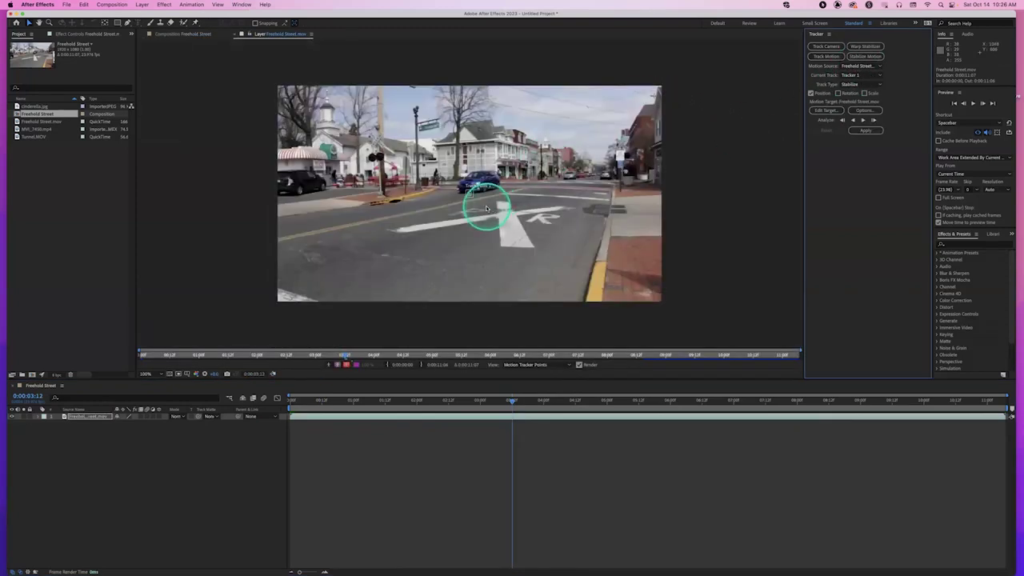
Position Track Point 1 on the blue car
mouse_move(483, 204)
mouse_down()
mouse_move(467, 191)
mouse_move(479, 186)
mouse_up()
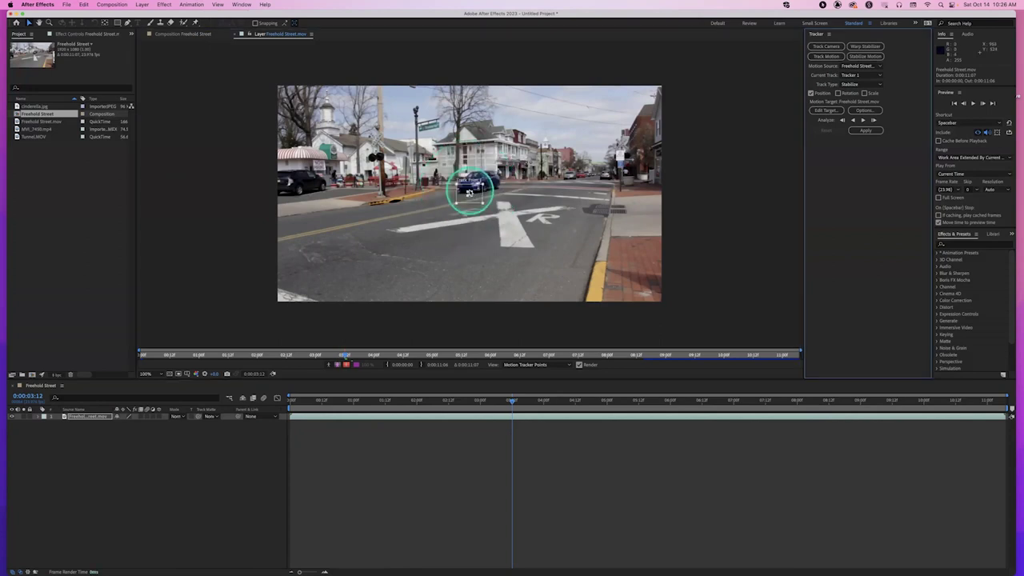
drag(469, 193, 504, 193)
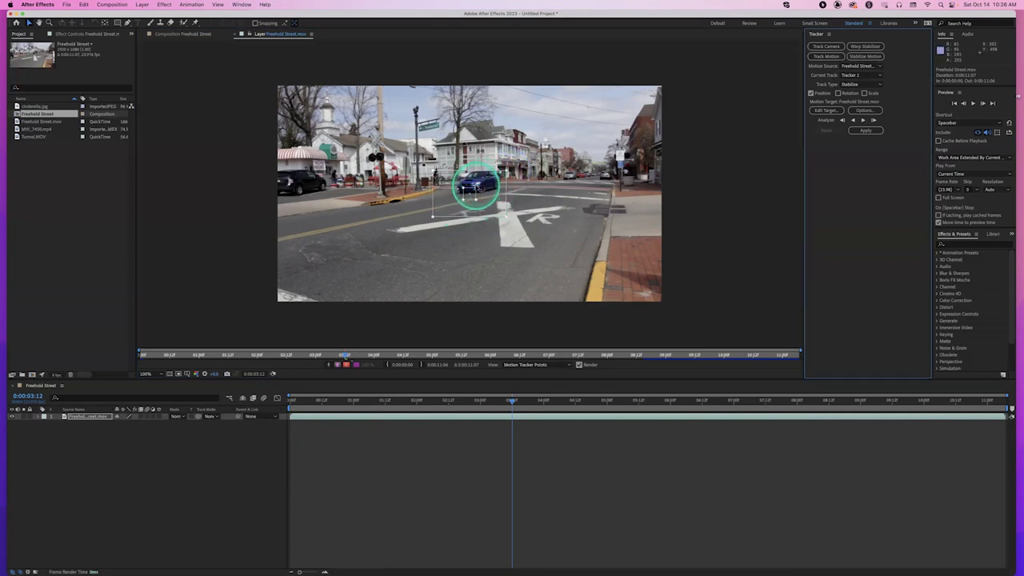
drag(476, 189, 451, 176)
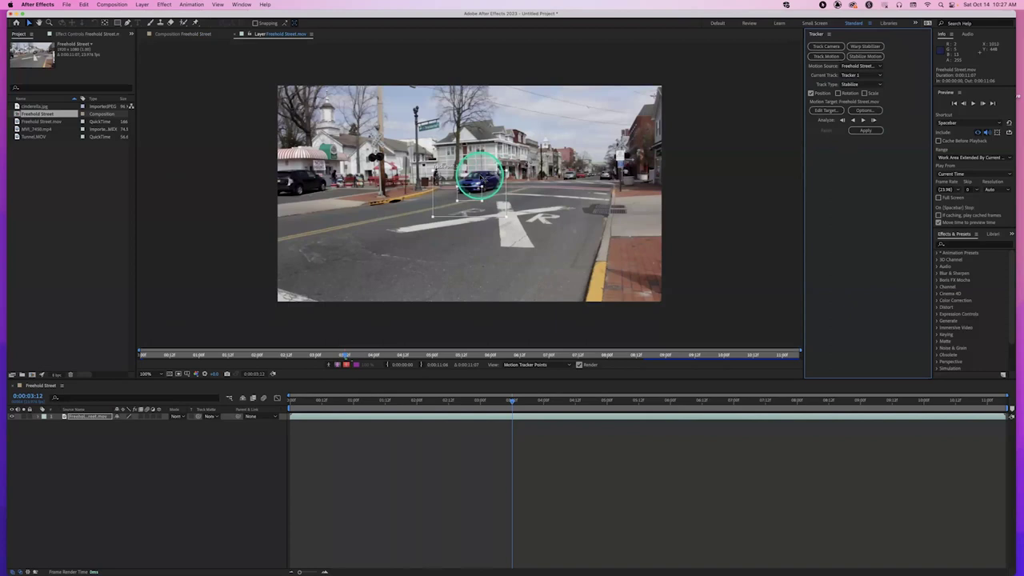
click(867, 111)
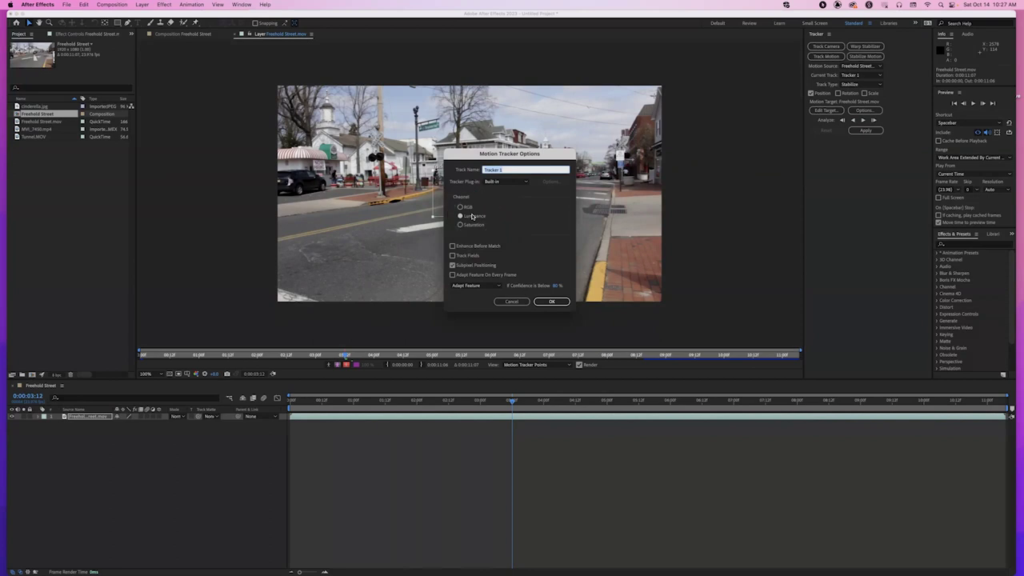
click(509, 303)
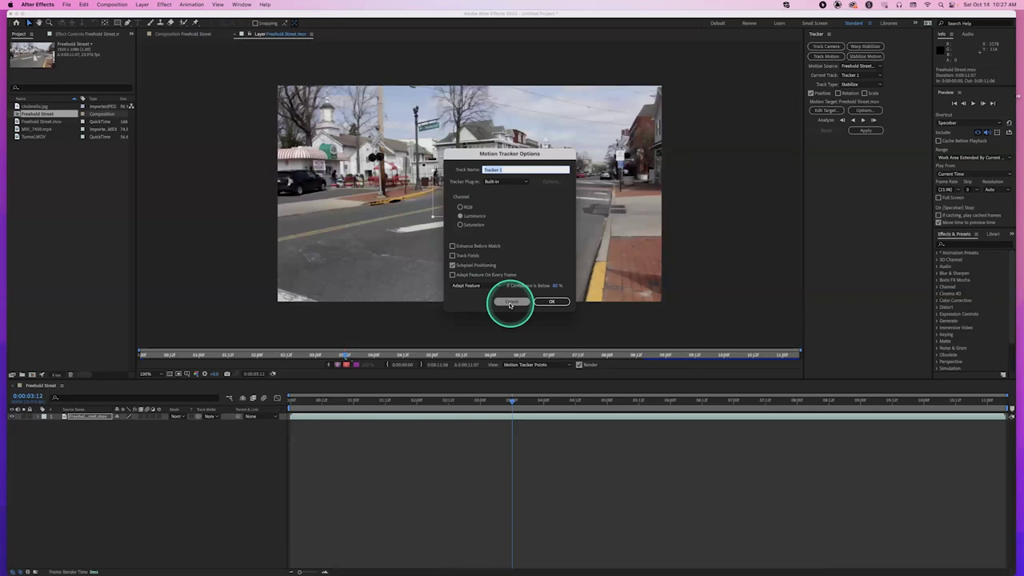
click(509, 303)
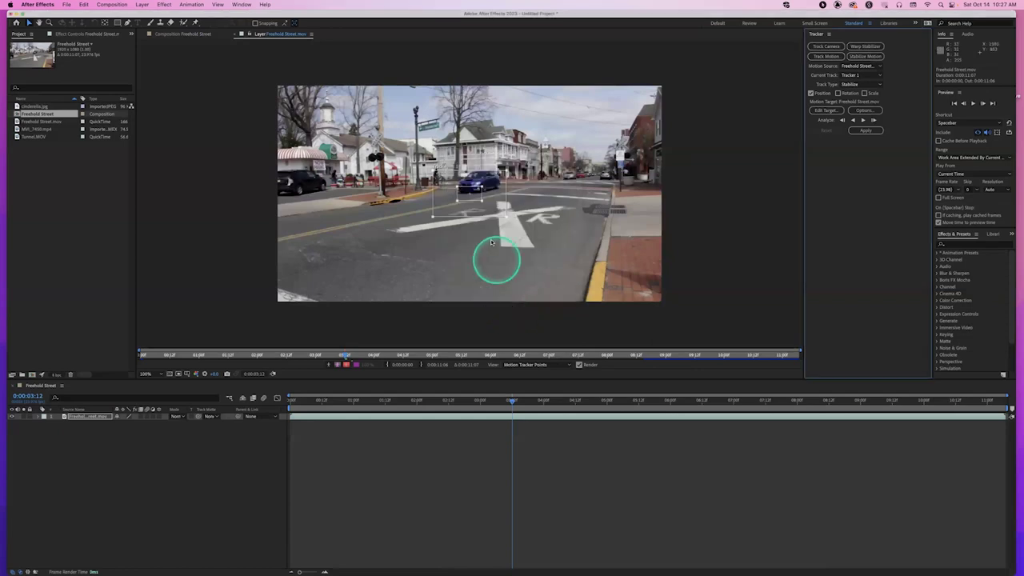
click(416, 108)
Try track point placements on the arrow marking and the blue car while scrubbing ahead
drag(416, 108, 416, 112)
mouse_move(478, 188)
mouse_down()
mouse_move(508, 240)
mouse_move(517, 211)
mouse_move(555, 203)
mouse_move(489, 223)
mouse_move(512, 218)
mouse_move(516, 235)
mouse_move(473, 206)
mouse_move(480, 194)
mouse_up()
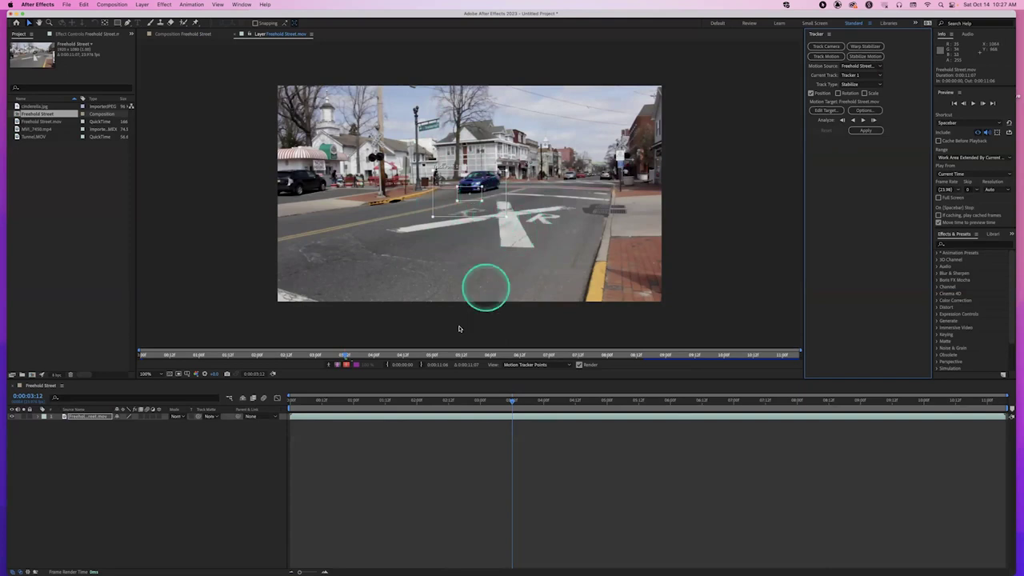
drag(434, 400, 518, 369)
click(497, 219)
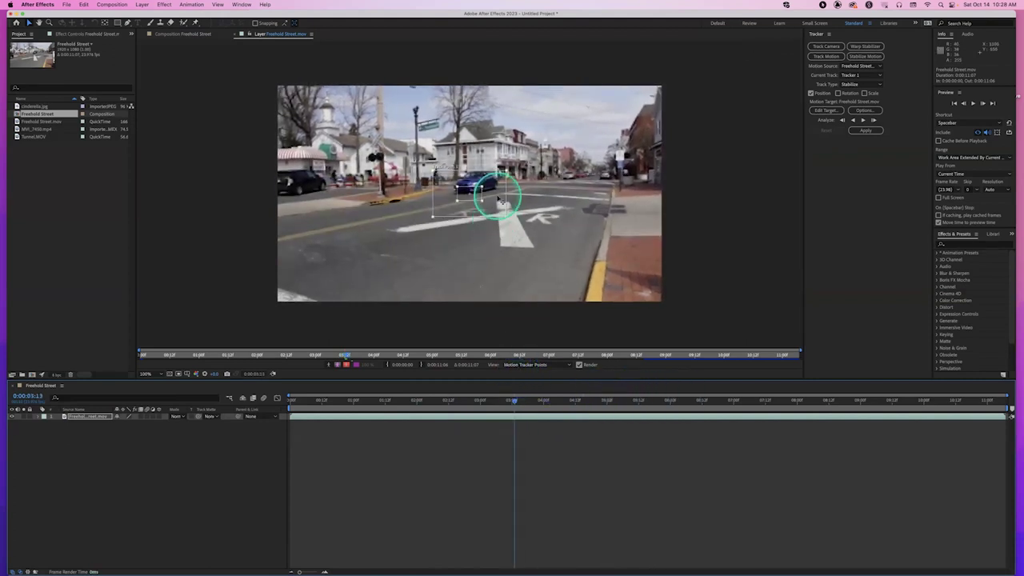
click(597, 261)
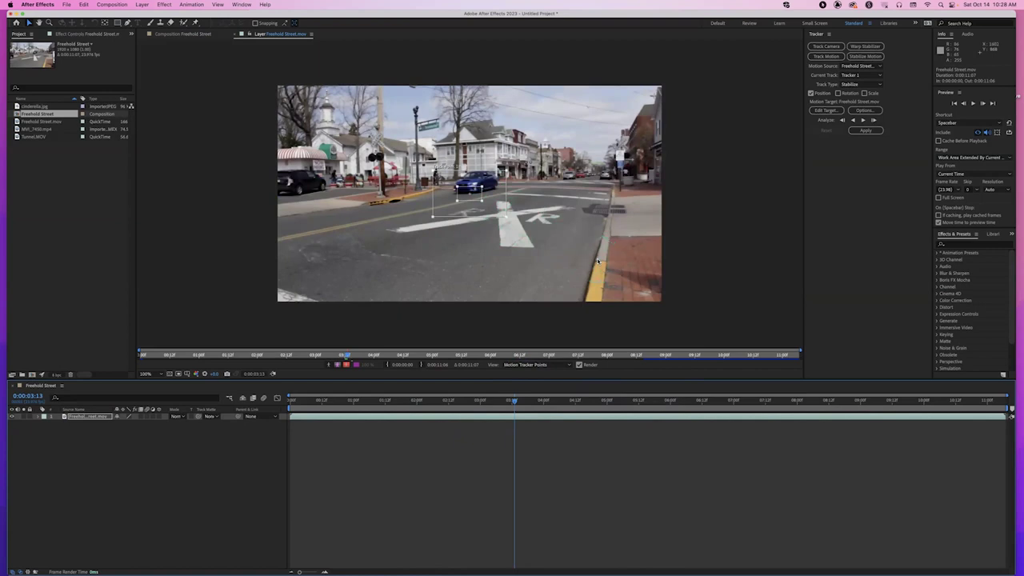
click(581, 247)
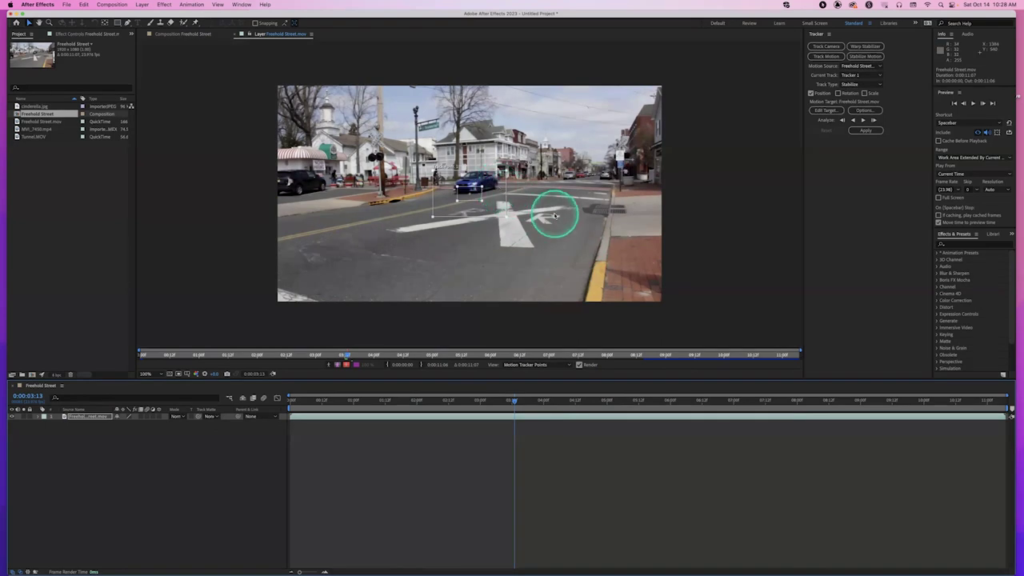
drag(495, 199, 485, 192)
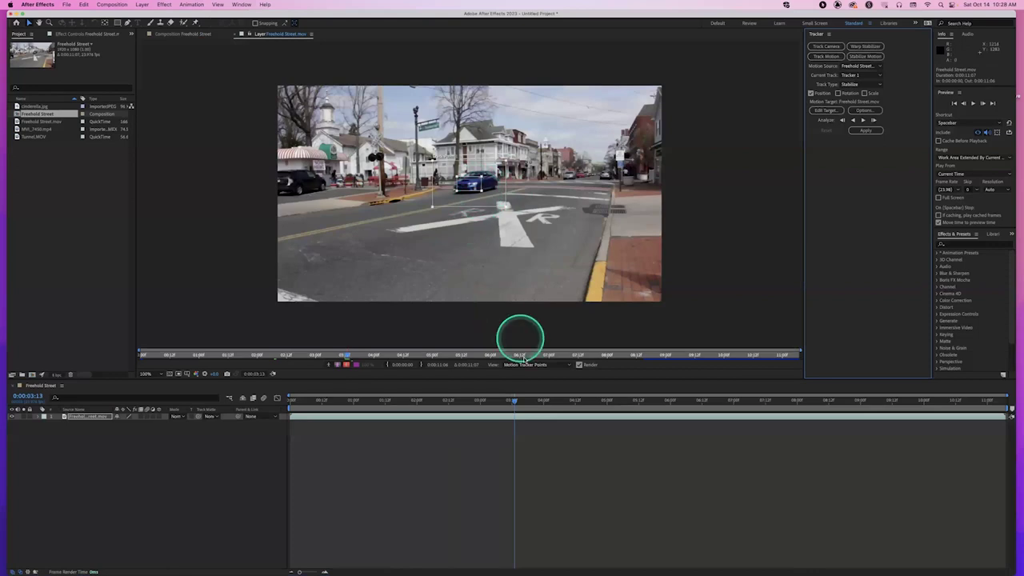
Step back to 0:00:03:11 and drag Track Point 1 down onto the yellow curb
drag(516, 400, 508, 368)
click(486, 190)
drag(491, 190, 629, 272)
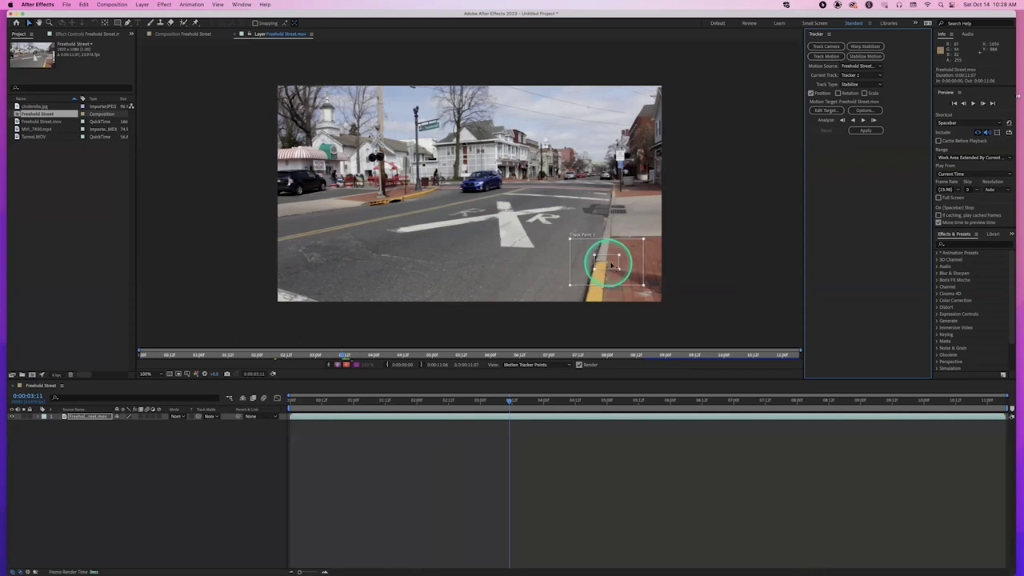
Step back to 0:00:02:22, slide the track point left along the curb, and enlarge its search region
drag(627, 268, 628, 269)
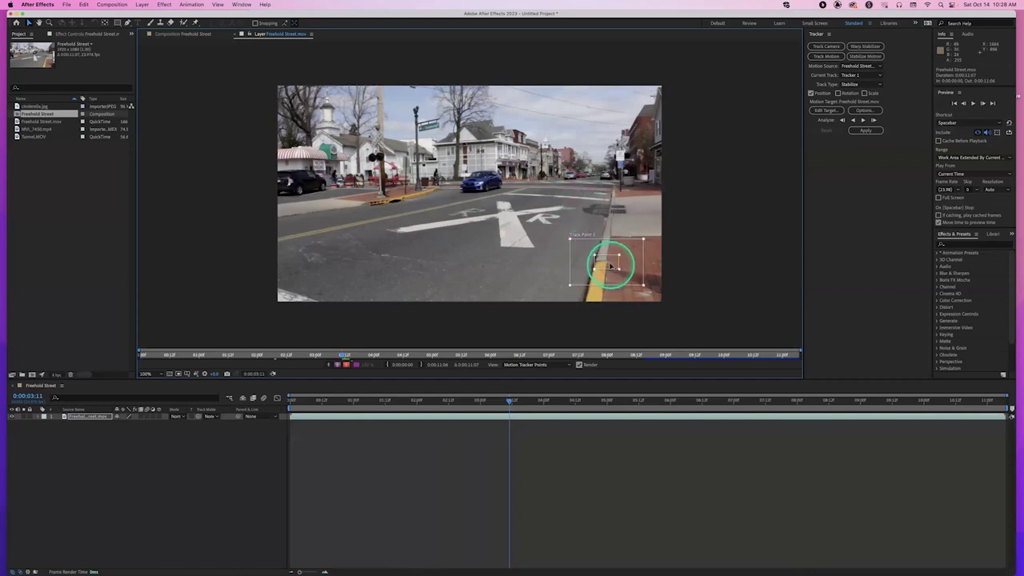
drag(499, 399, 240, 392)
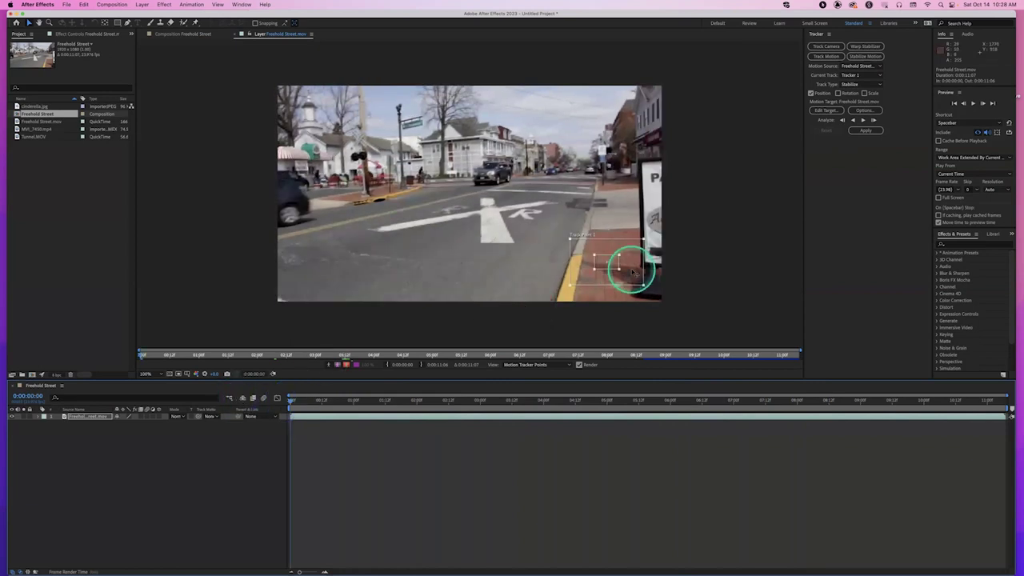
drag(632, 273, 608, 265)
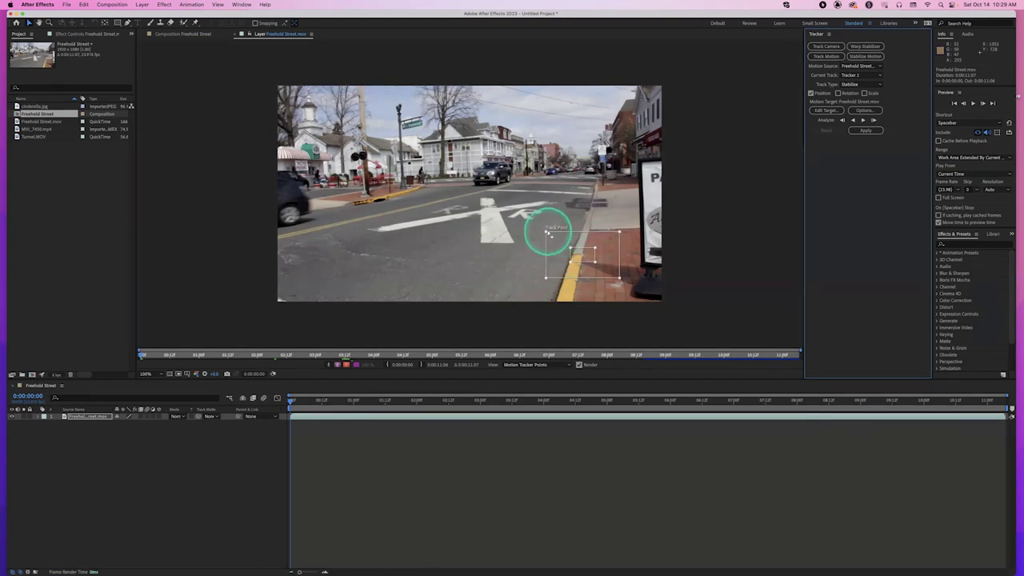
click(547, 232)
drag(547, 232, 310, 146)
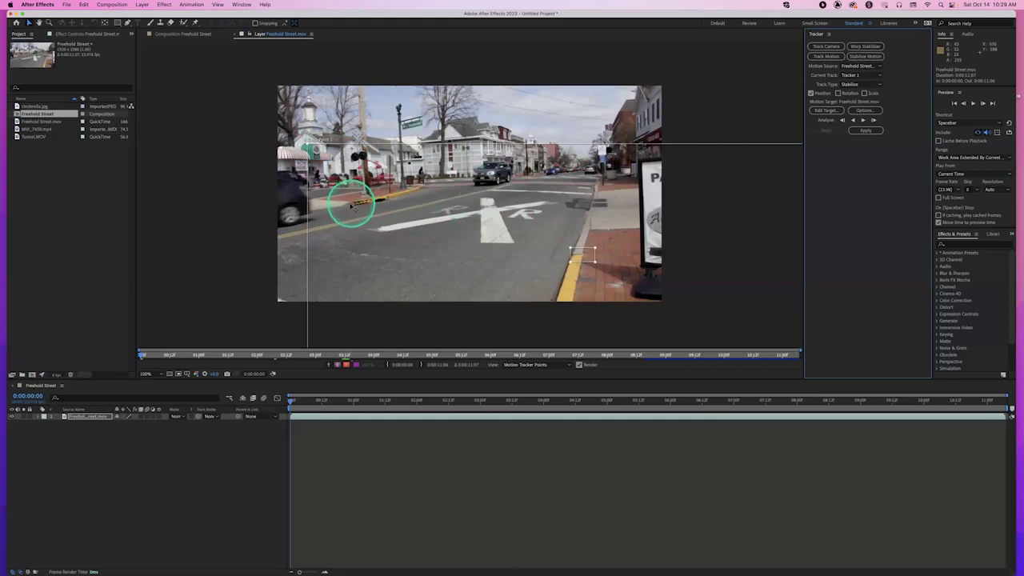
Drag the feature region onto the curb, resize its search region, and check later frames
click(312, 141)
drag(312, 141, 608, 252)
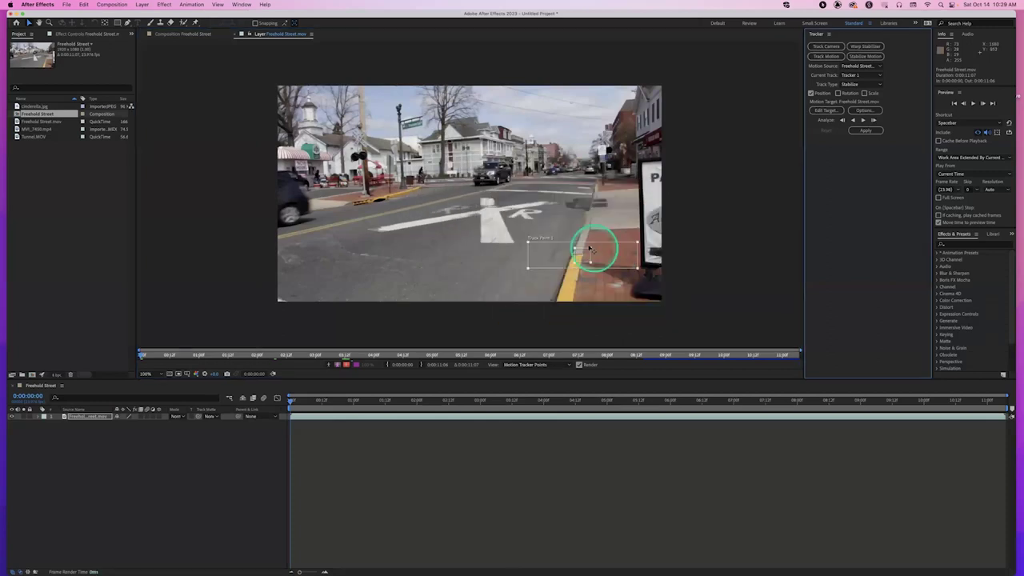
drag(528, 244, 545, 229)
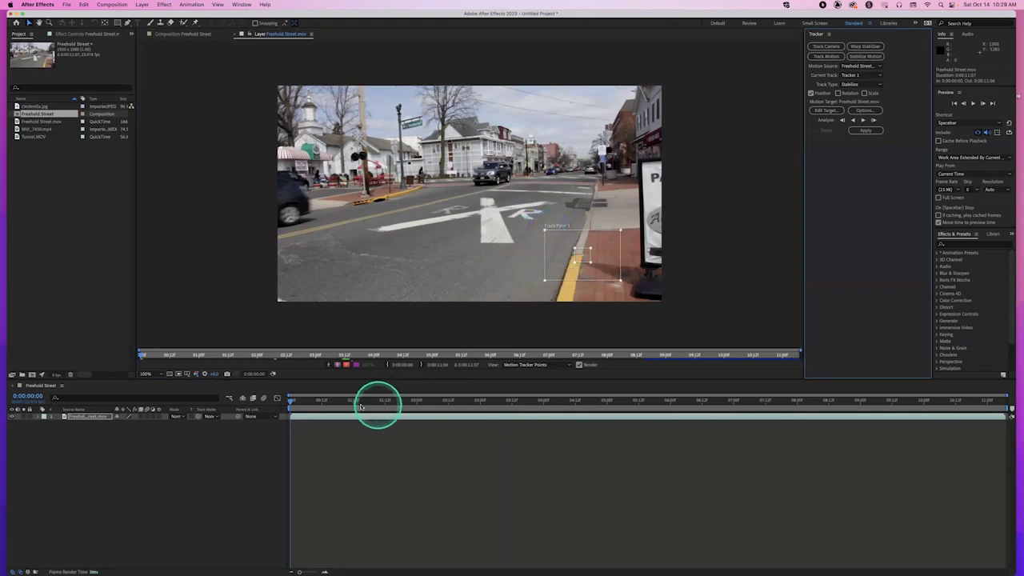
drag(338, 401, 263, 393)
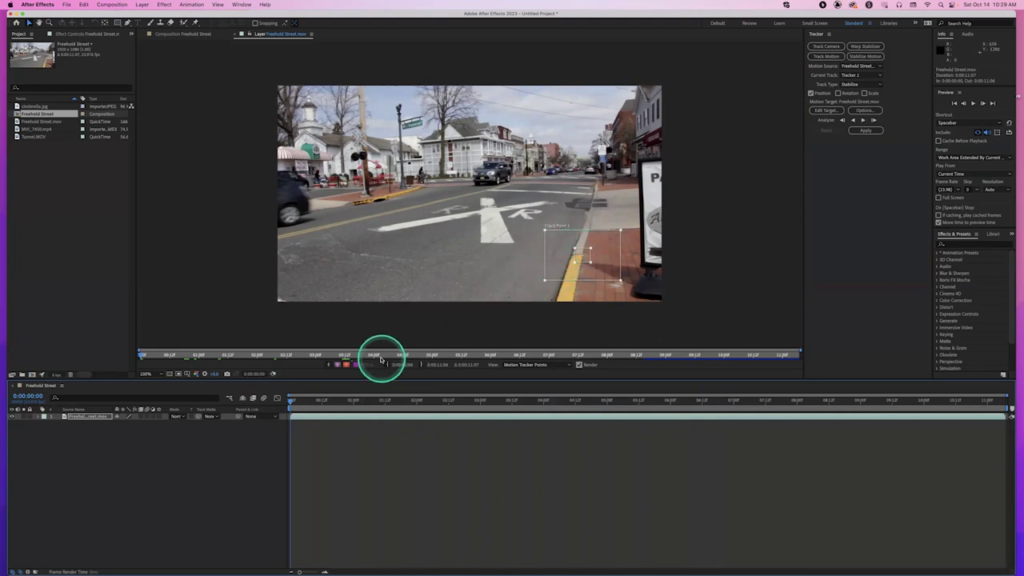
key(Page_Down)
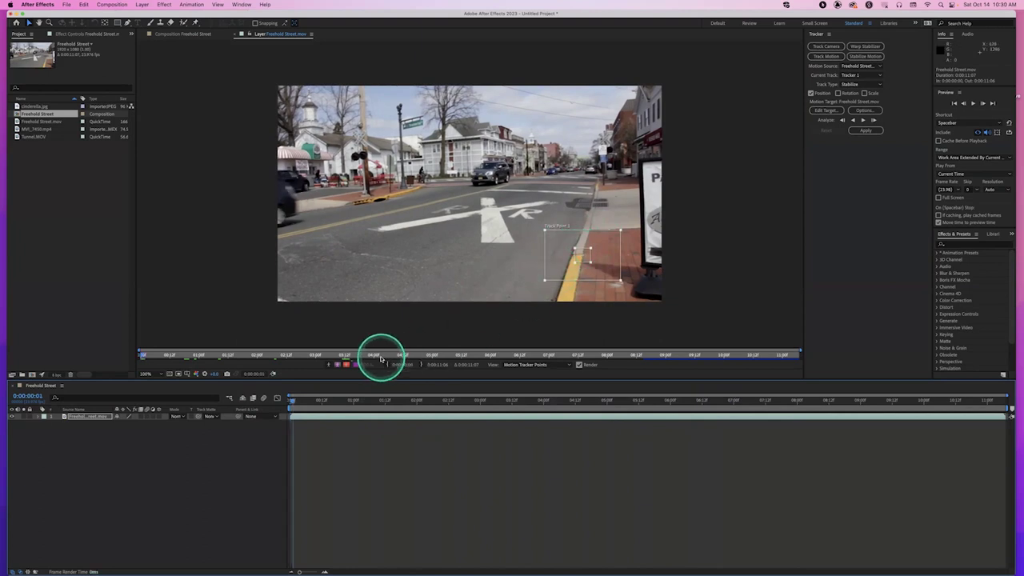
drag(602, 270, 600, 270)
At frame 0, settle Track Point 1 on the yellow curb edge beside the sidewalk
drag(307, 389, 293, 396)
click(595, 264)
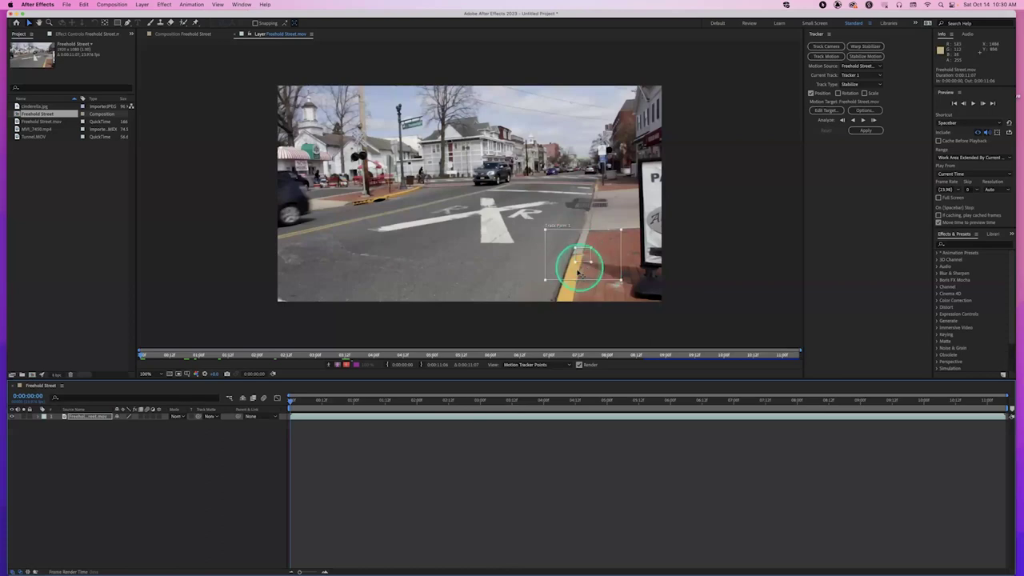
drag(318, 400, 279, 393)
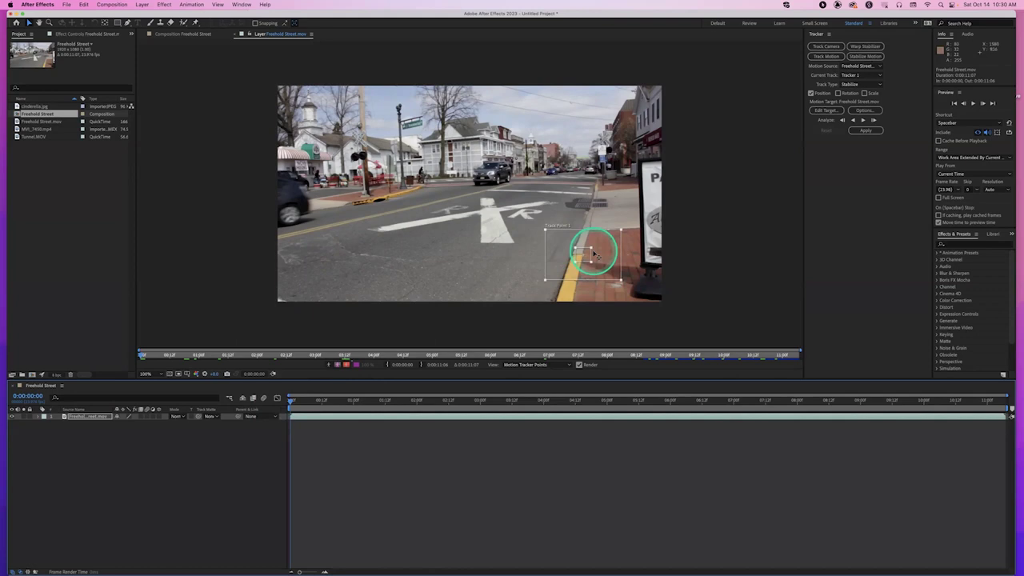
drag(584, 257, 555, 251)
drag(603, 204, 674, 208)
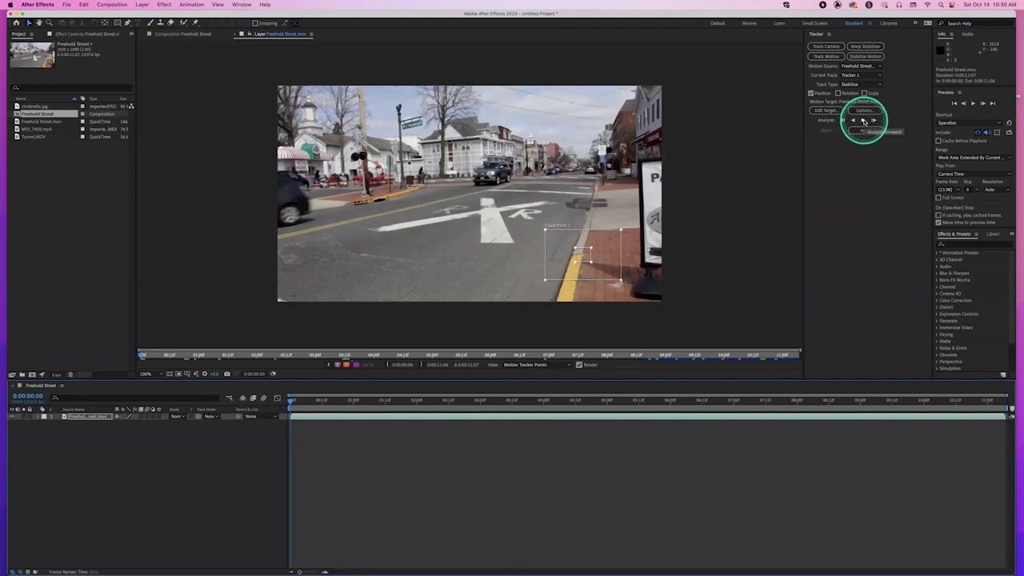
Analyze the curb track forward, pulling the drifting point back onto the curb before resuming
click(863, 121)
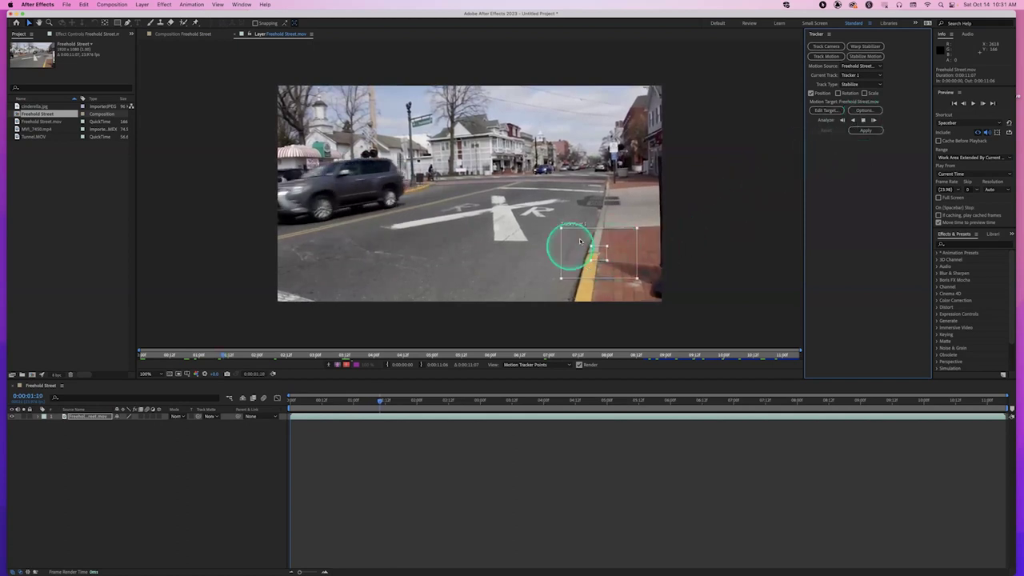
drag(598, 253, 514, 216)
click(826, 130)
click(861, 120)
click(863, 121)
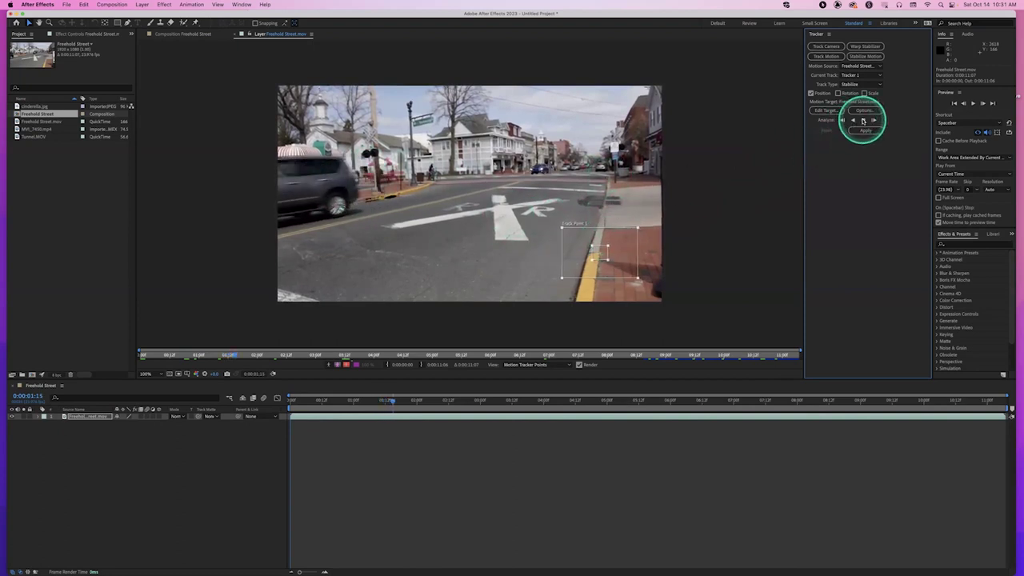
click(863, 121)
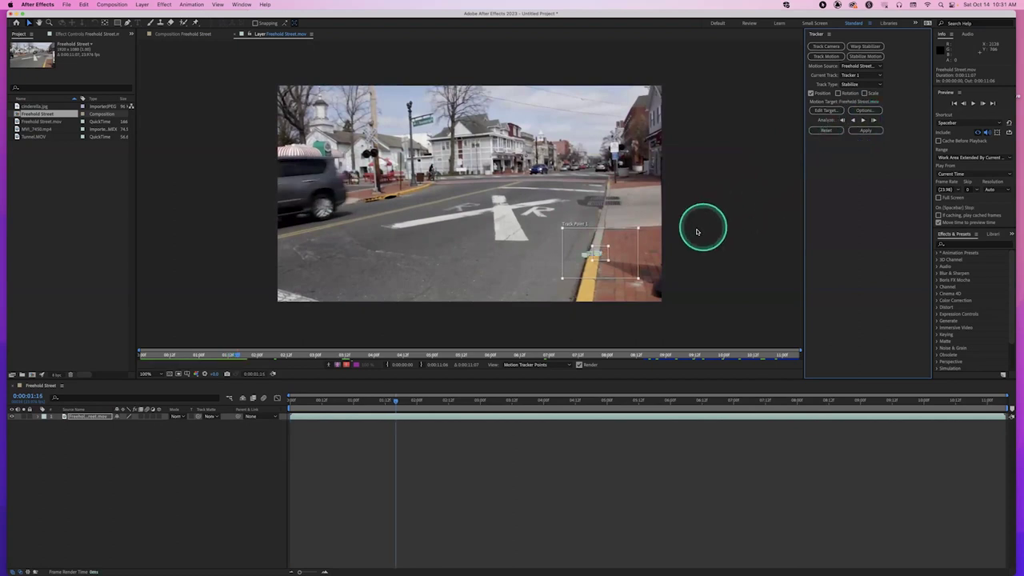
click(863, 120)
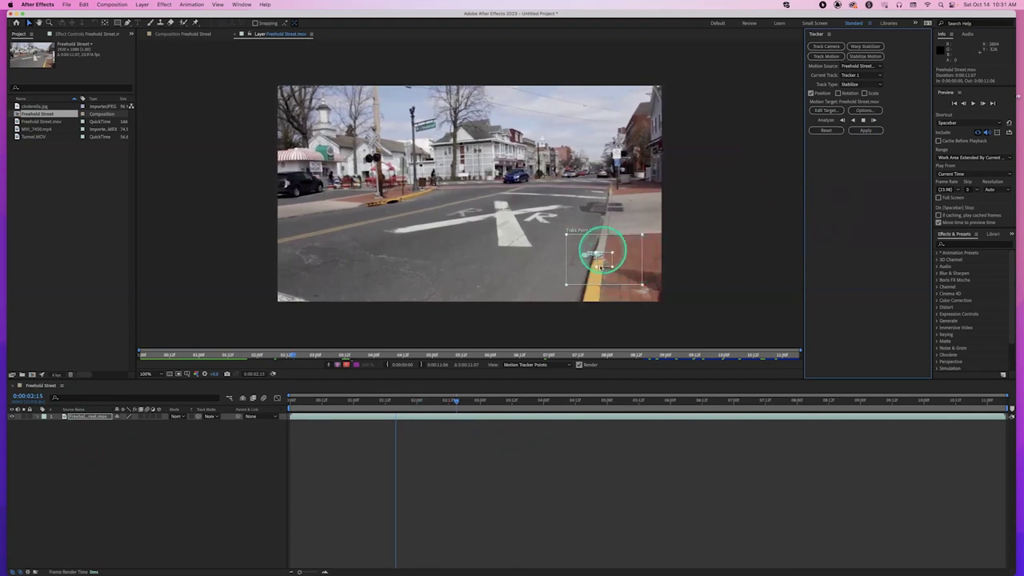
Realign the track point on the curb and stop the analysis at 0:00:03:07
mouse_move(602, 267)
mouse_down()
mouse_move(599, 276)
mouse_move(570, 248)
mouse_move(614, 289)
mouse_move(586, 257)
mouse_up()
click(525, 432)
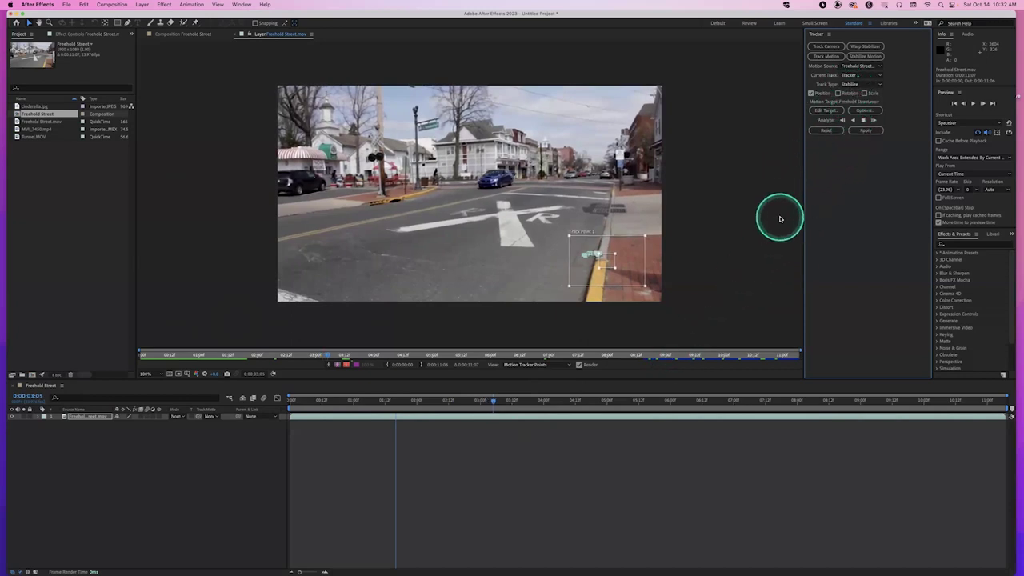
click(750, 251)
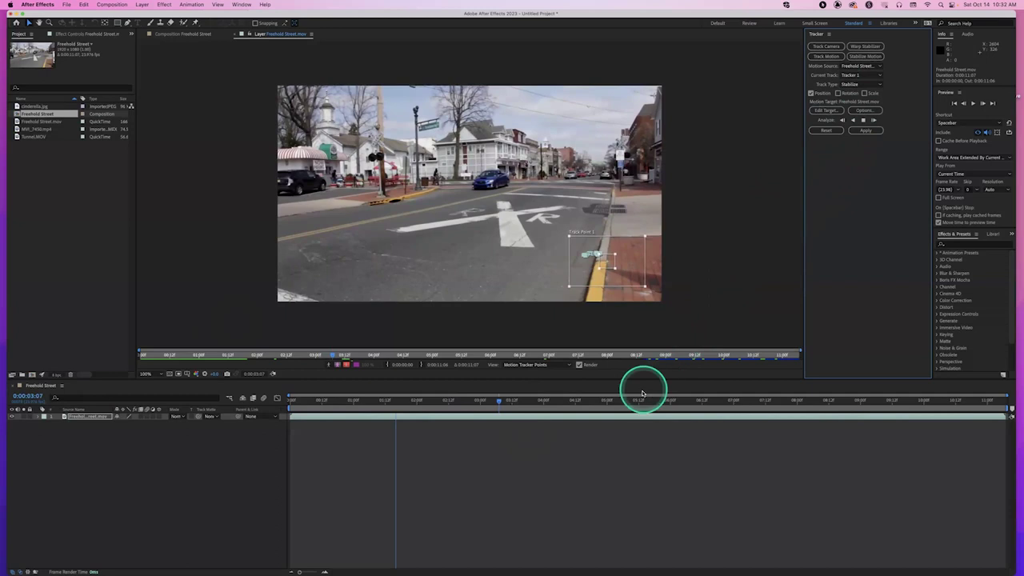
Advance the curb track one frame at a time to 0:00:04:04
key(Page_Down)
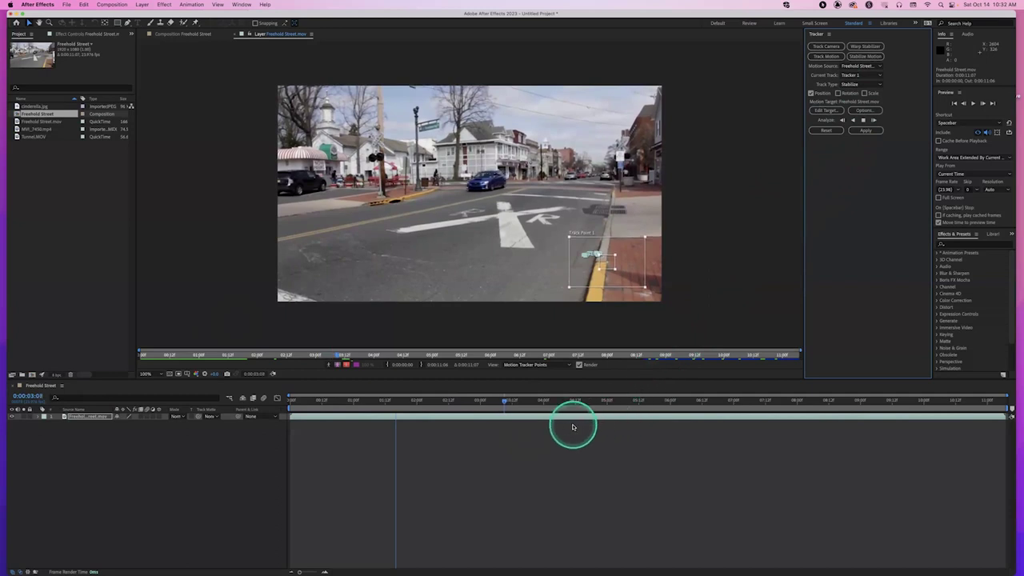
key(Page_Down)
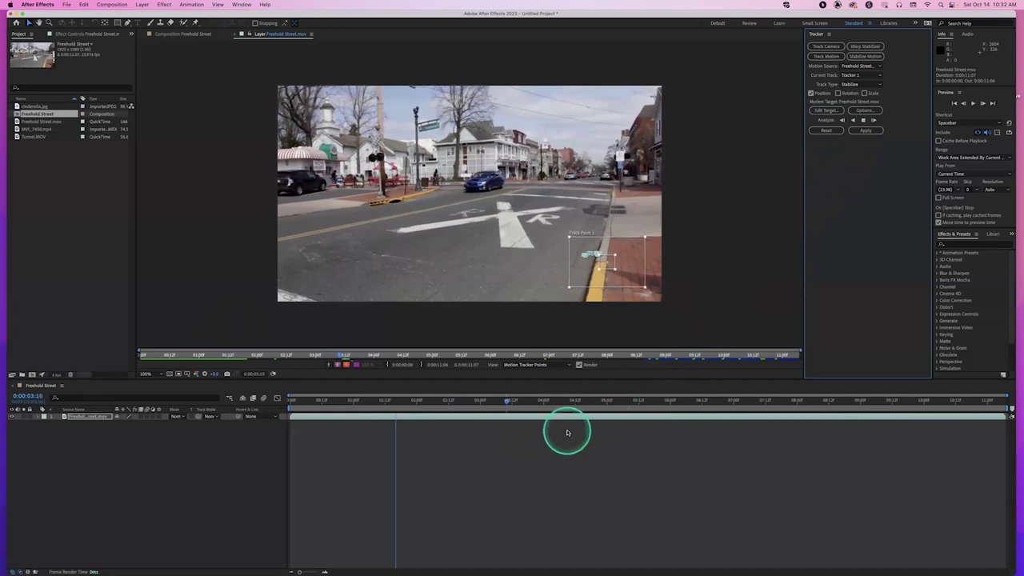
key(Page_Down)
key(Page_Down)
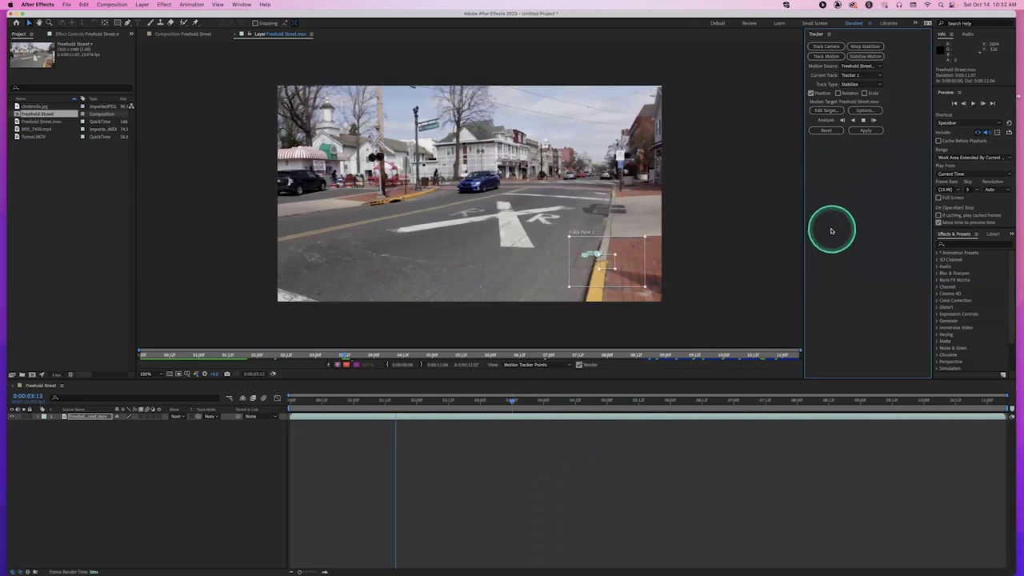
key(Page_Down)
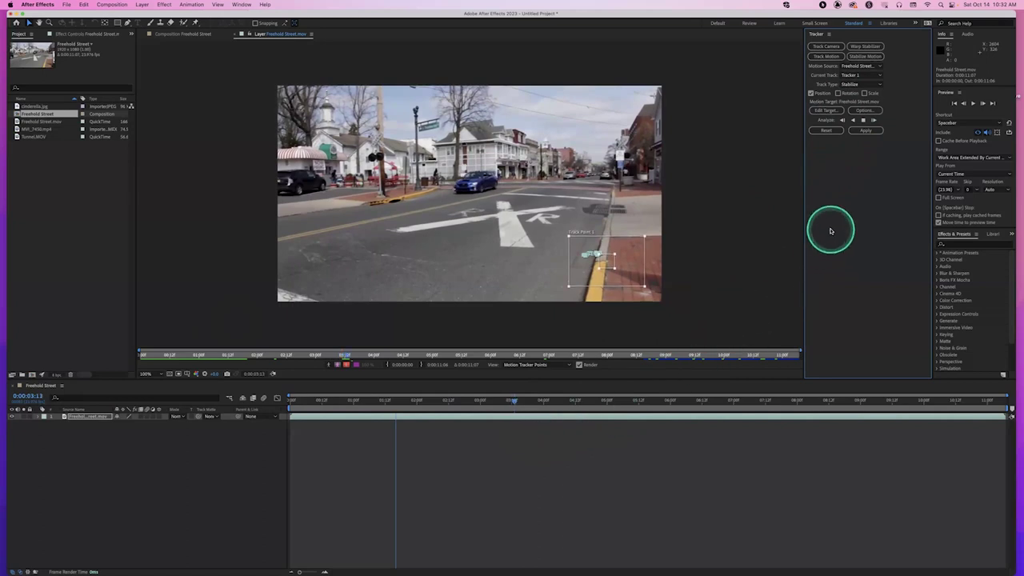
key(Page_Down)
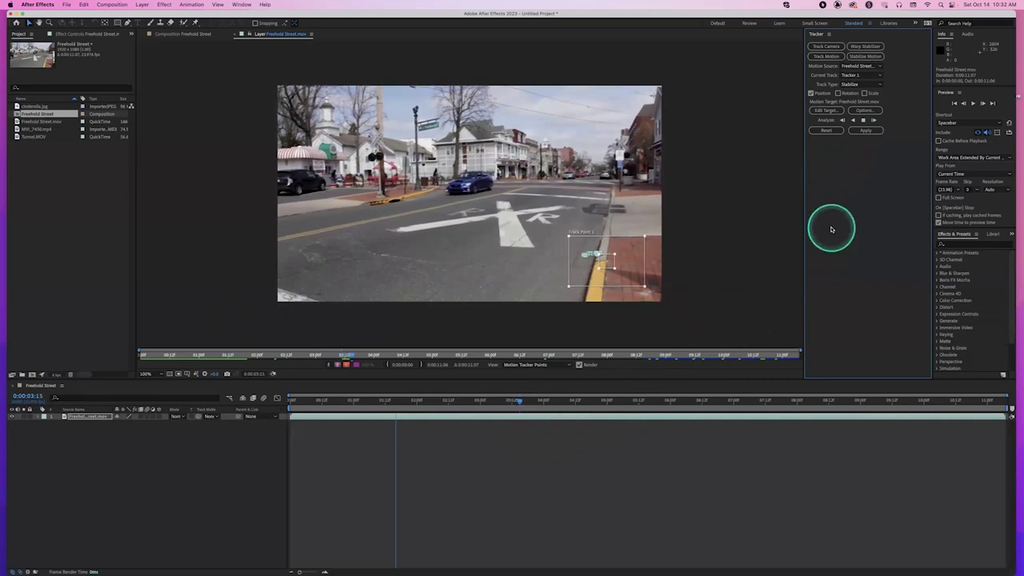
key(Page_Down)
key(Page_Down)
key(Page_Down)
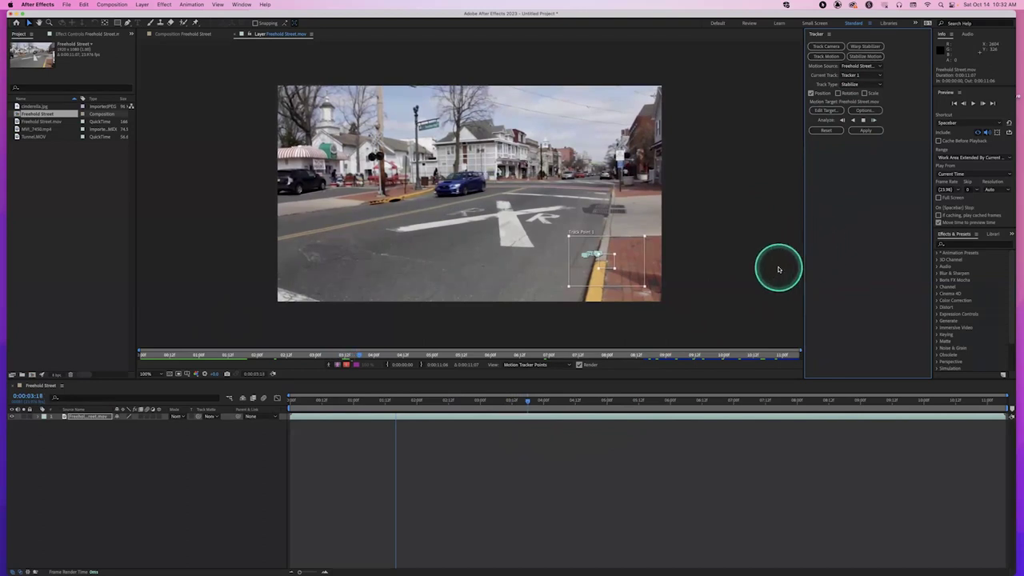
key(Page_Down)
key(Page_Down)
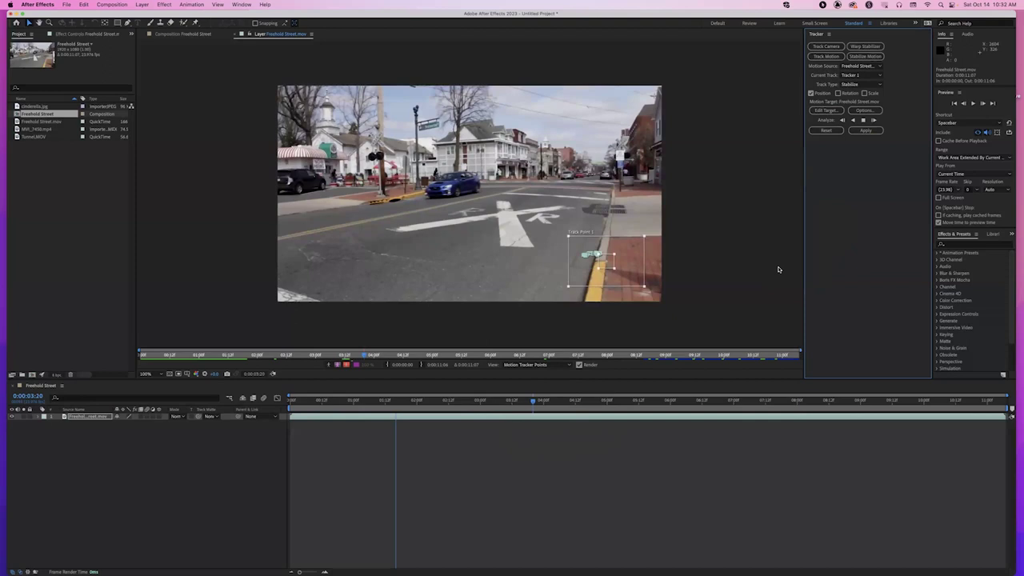
key(Page_Down)
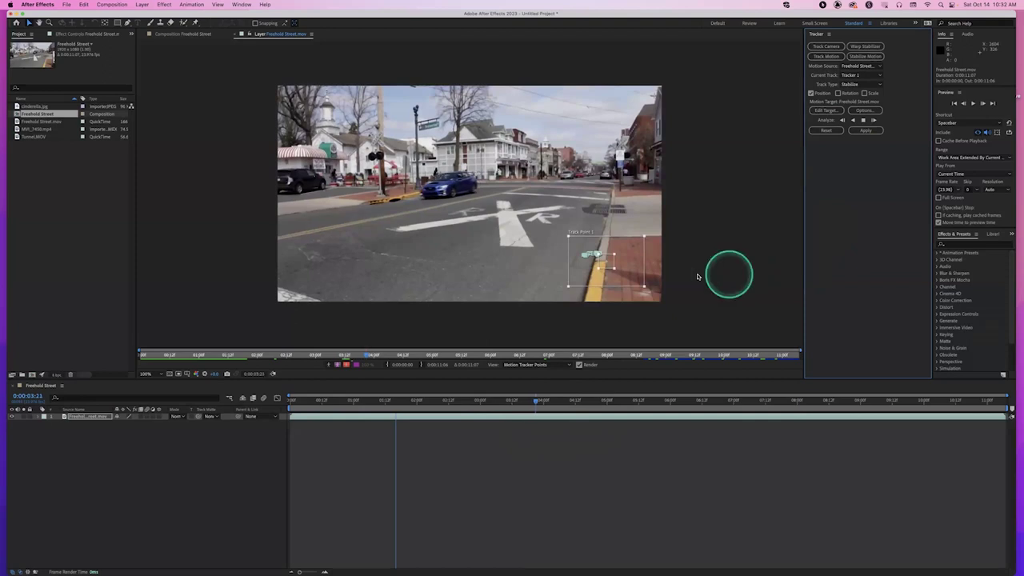
key(Page_Down)
key(Page_Down)
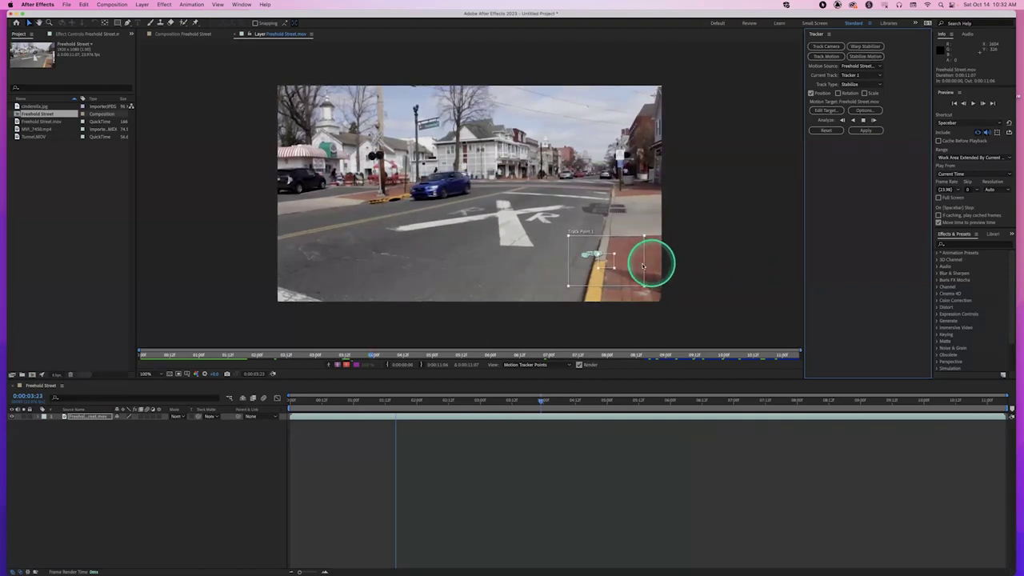
key(Page_Down)
key(Page_Down)
key(Page_Down)
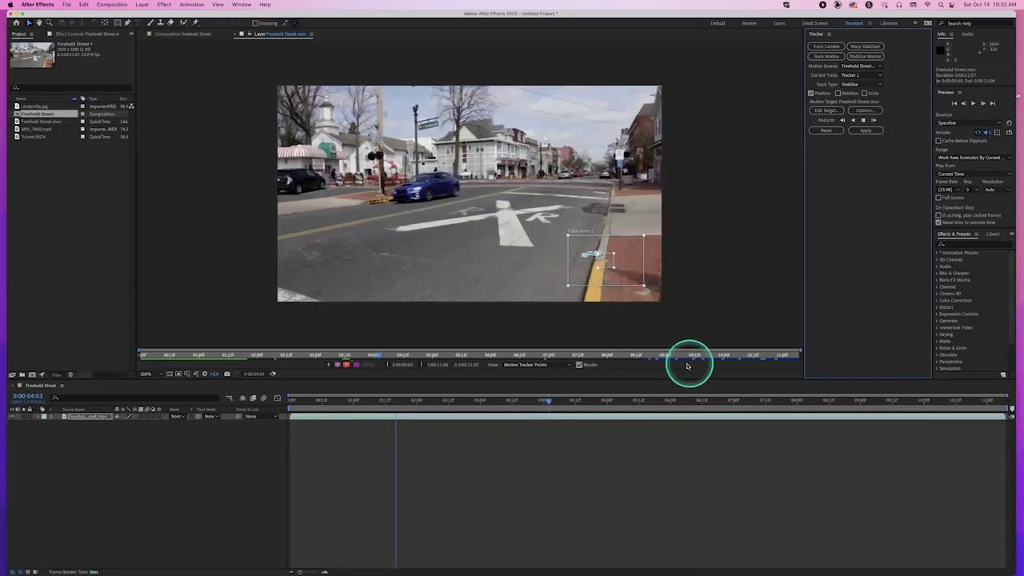
key(Page_Down)
key(Page_Down)
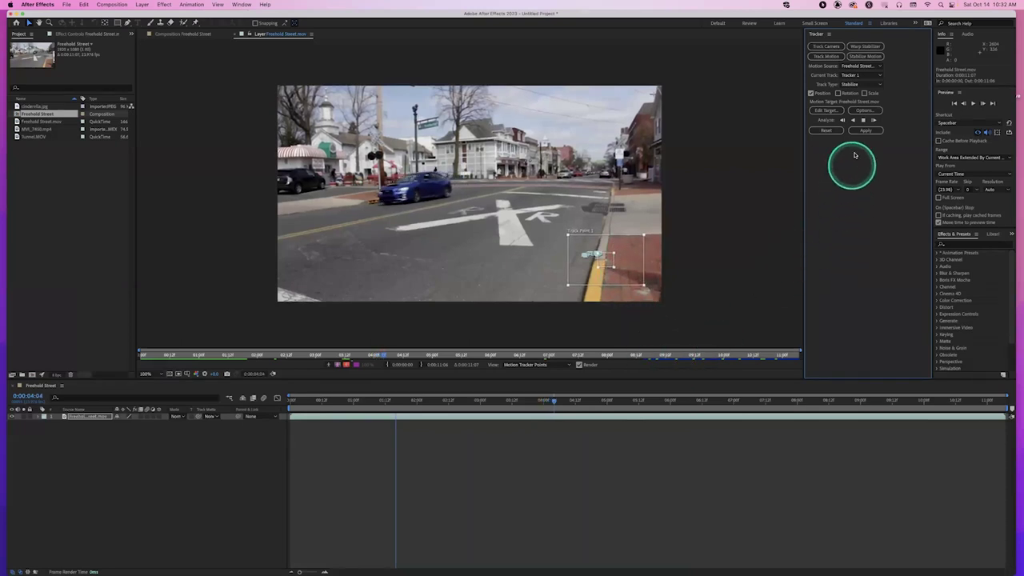
Analyze one frame at a time to 0:00:04:14, then drag the work-area end to the playhead
click(863, 120)
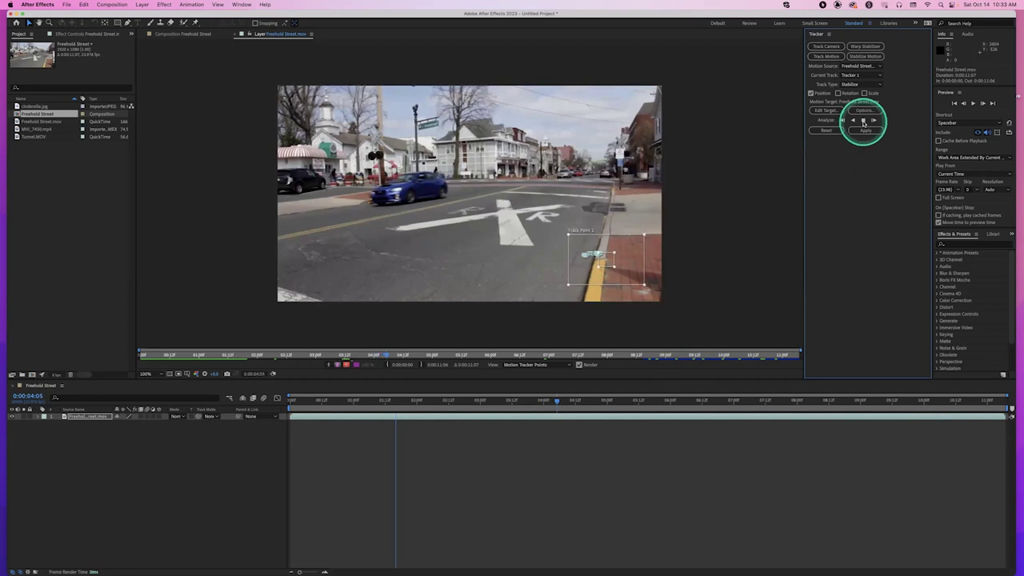
click(863, 121)
click(863, 121)
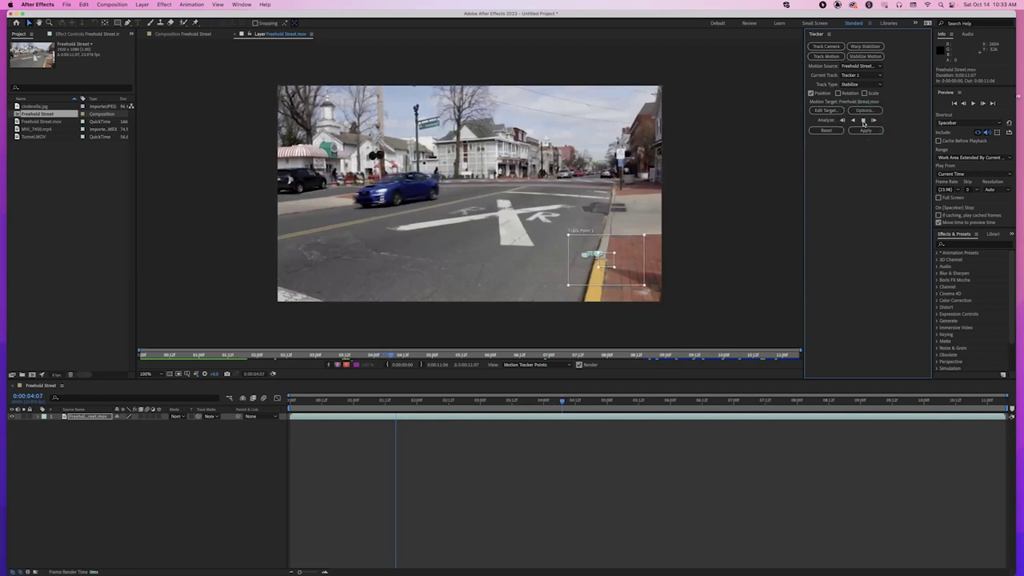
click(863, 121)
click(863, 121)
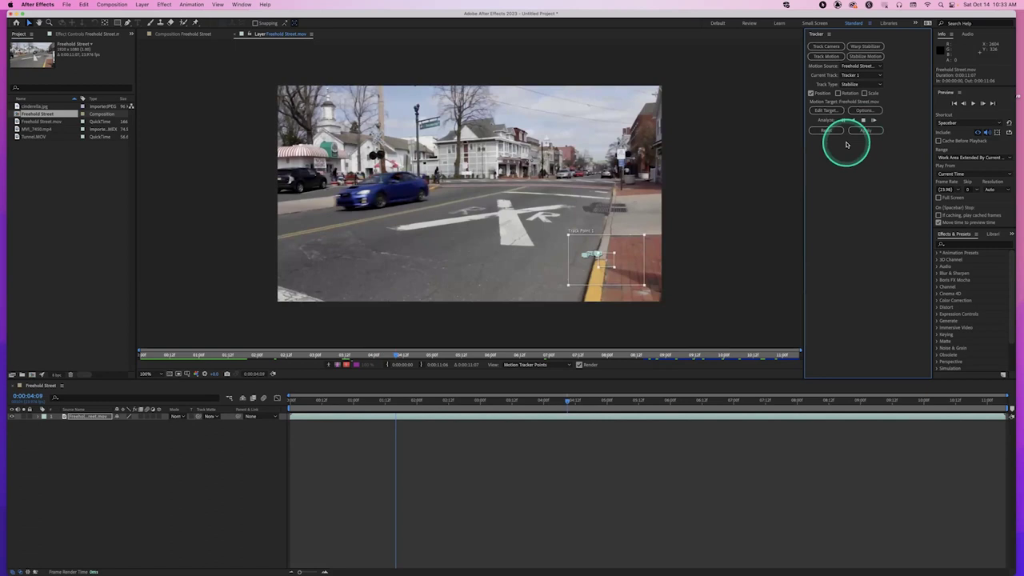
key(alt+Page_Down)
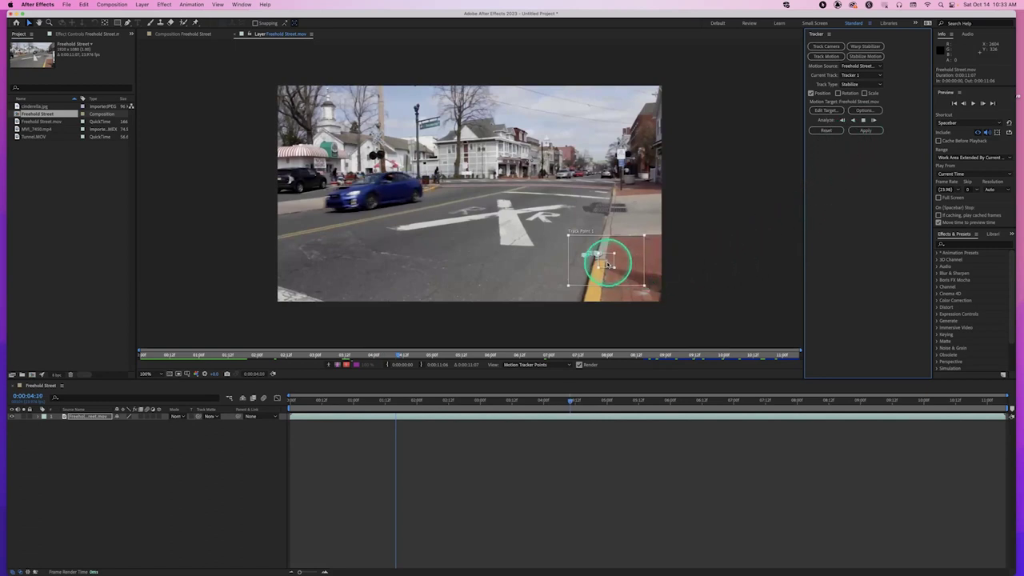
key(alt+Page_Down)
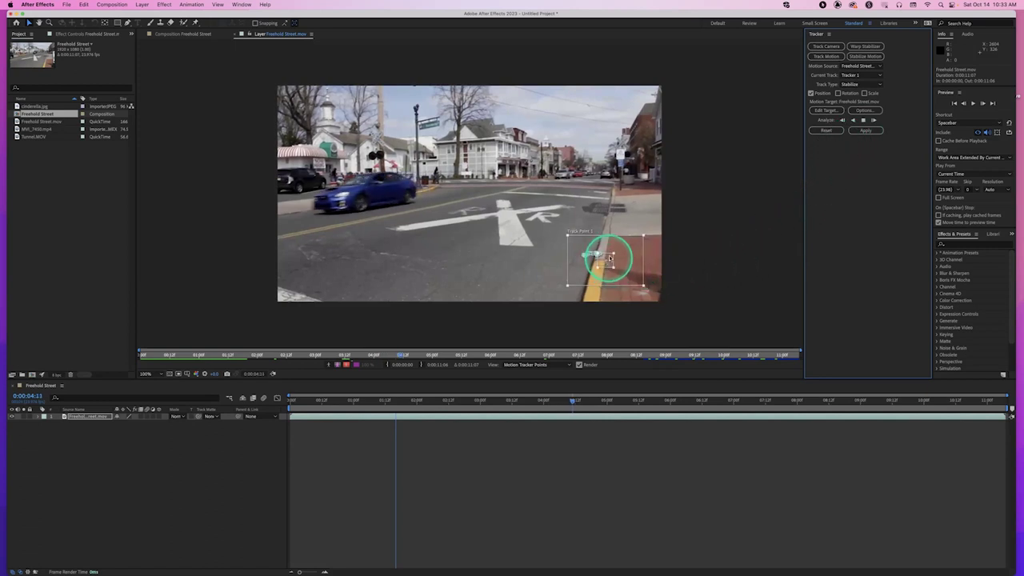
key(alt+Page_Down)
click(863, 121)
click(863, 121)
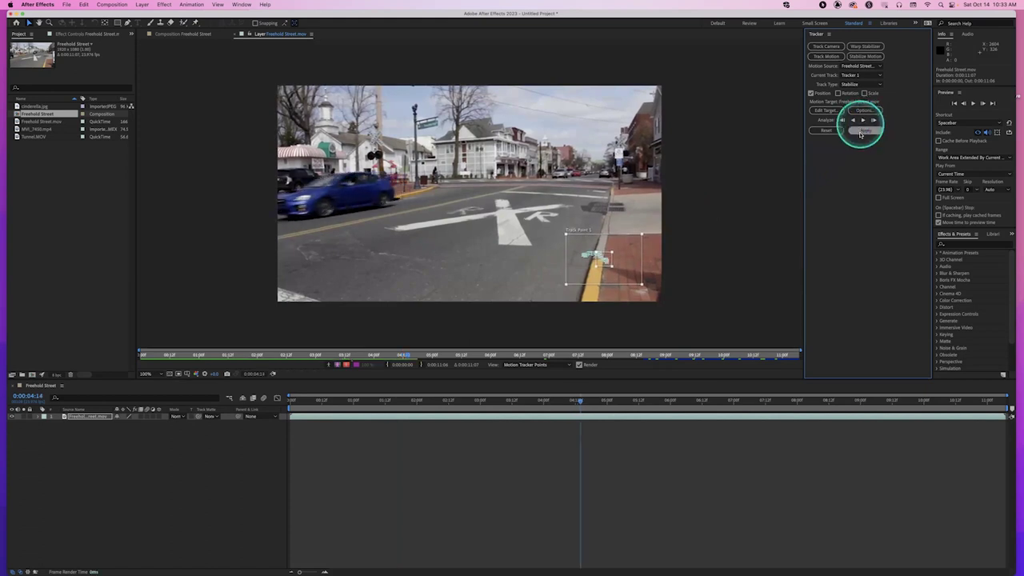
drag(1009, 409, 590, 392)
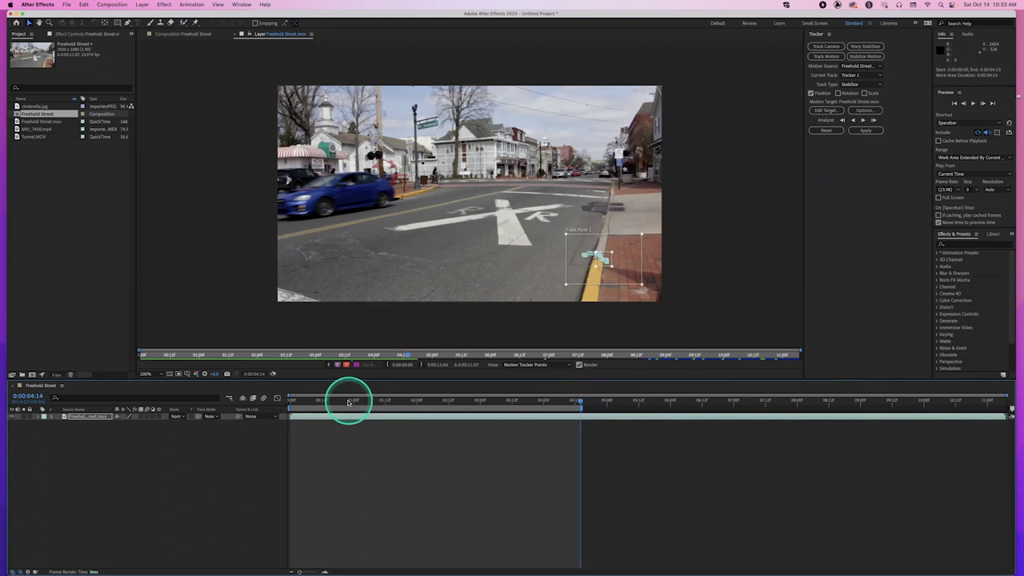
Apply the curb track to the layer with Apply Dimensions set to X and Y
click(864, 132)
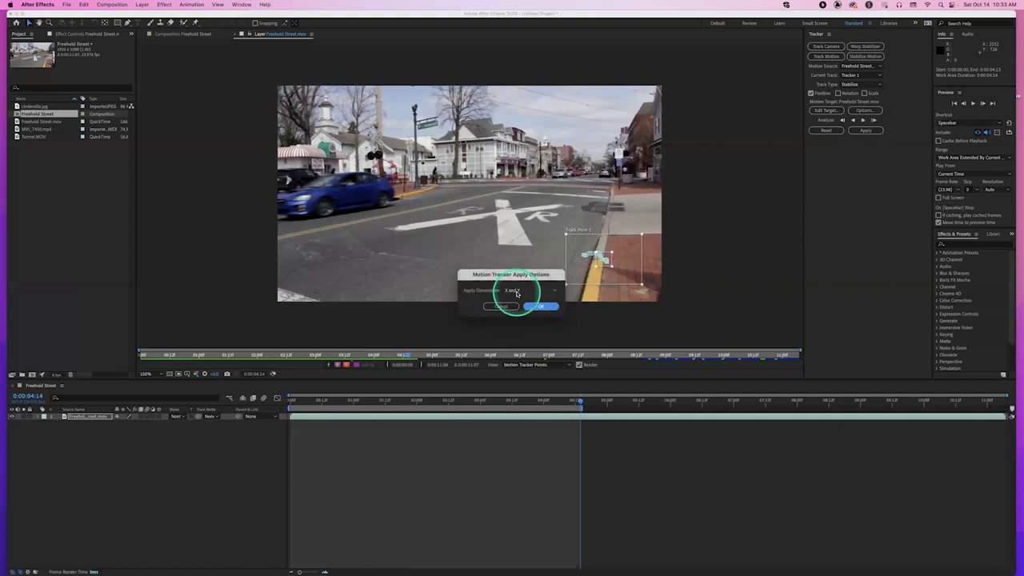
click(516, 292)
click(518, 306)
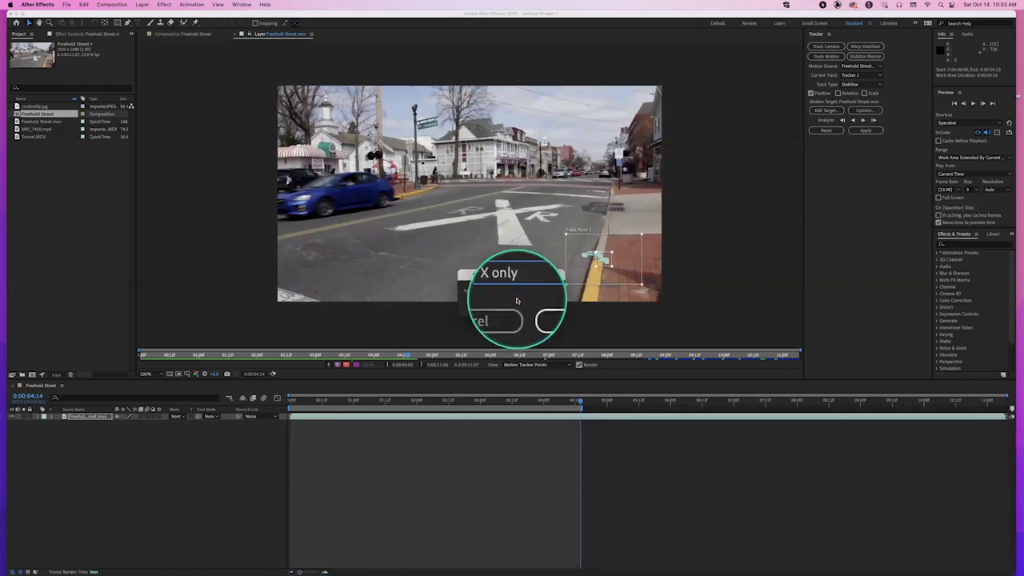
click(518, 290)
click(517, 316)
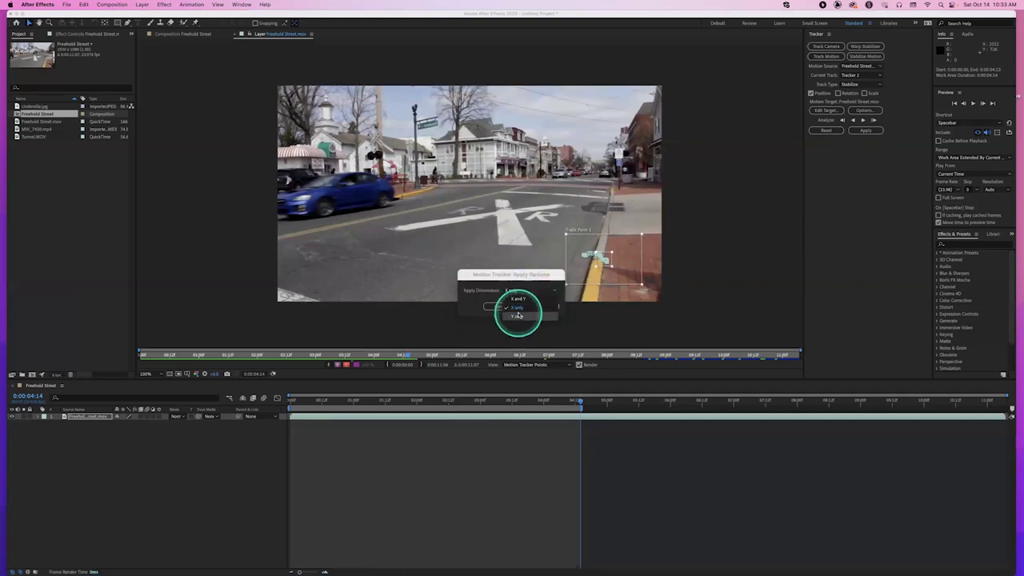
click(517, 292)
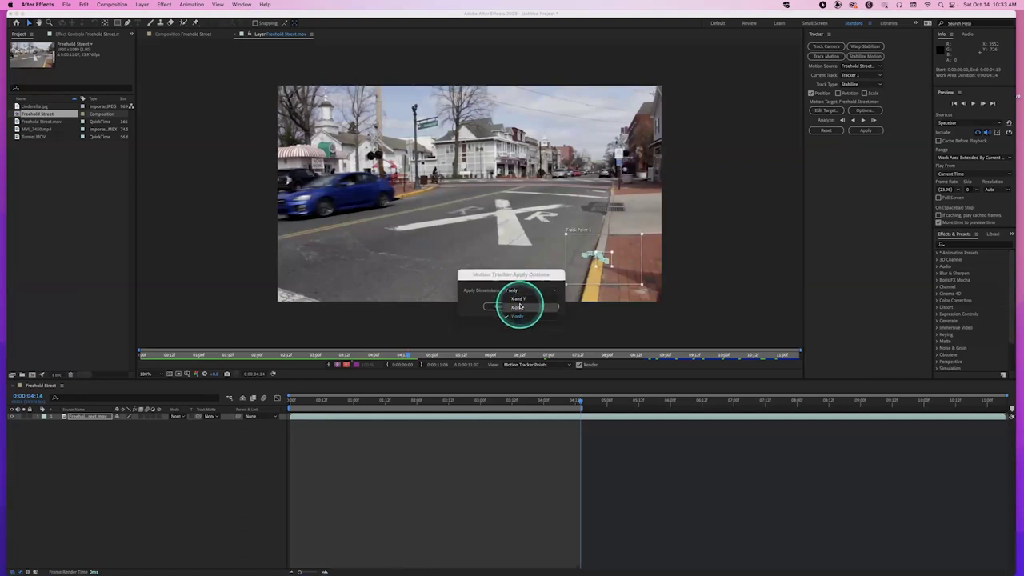
click(515, 278)
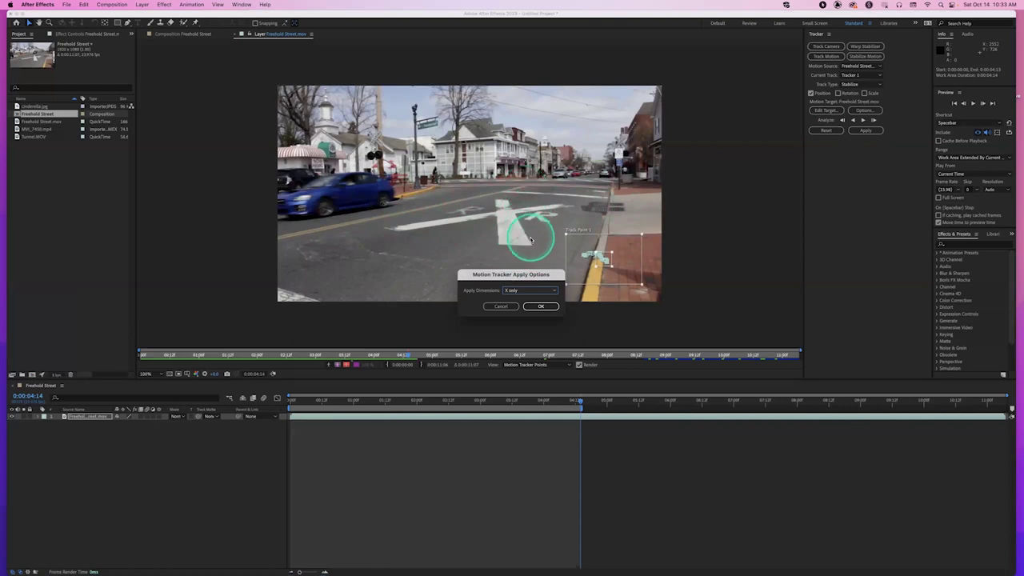
click(518, 293)
click(518, 298)
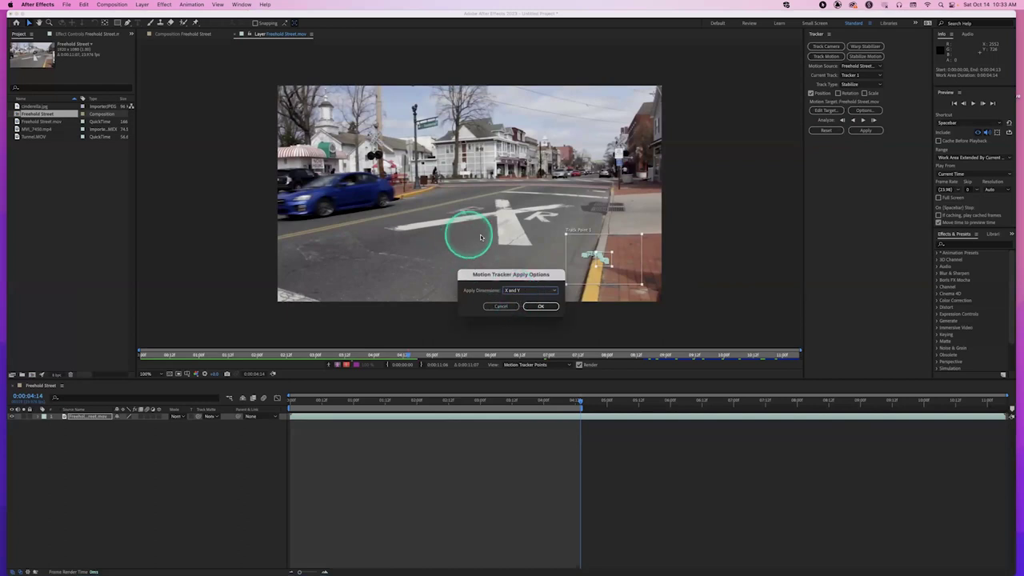
click(543, 306)
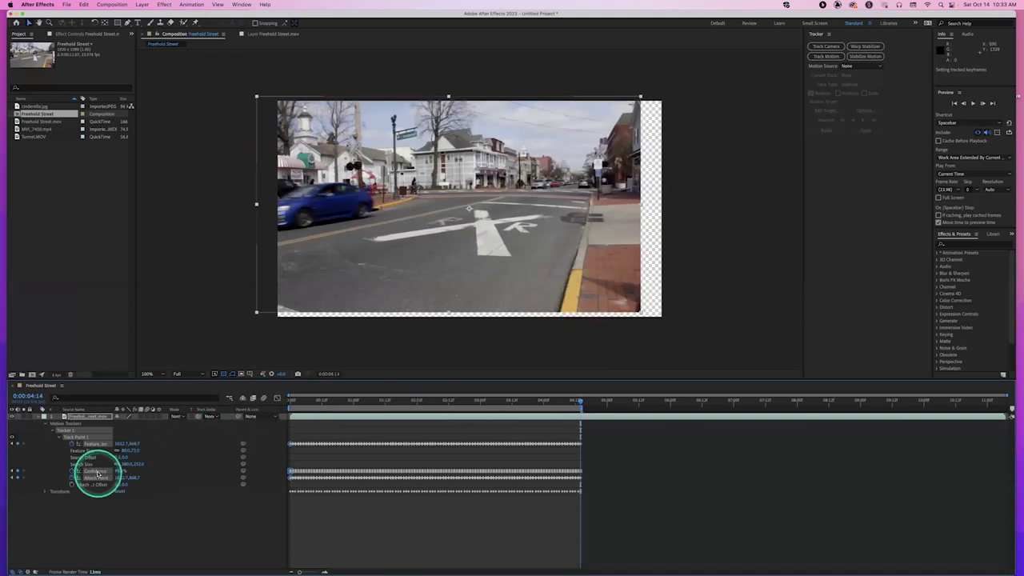
At frame 0, show rulers and drag out vertical and horizontal guides crossing at the curb point (1528, 844)
click(44, 492)
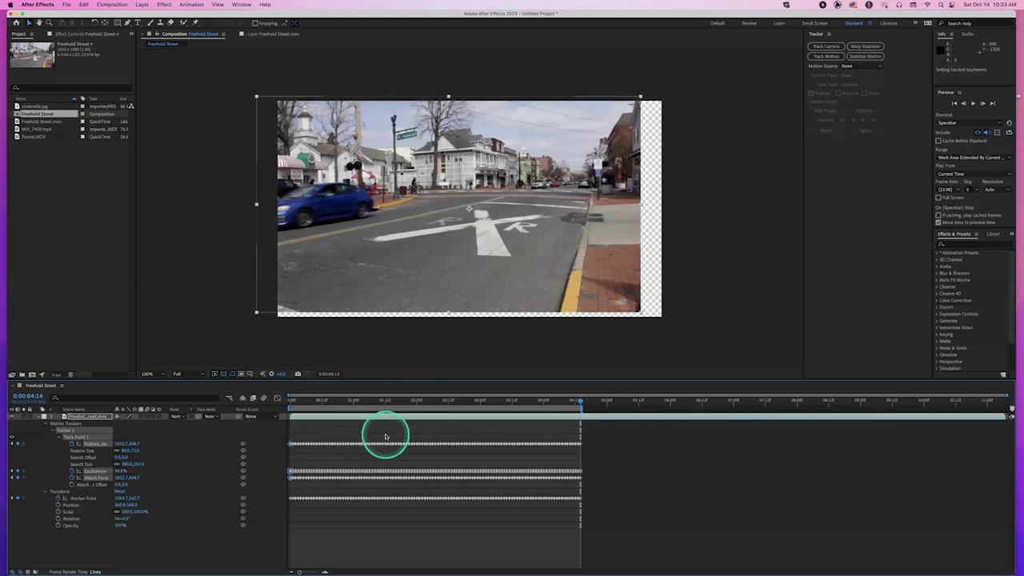
drag(369, 405, 272, 403)
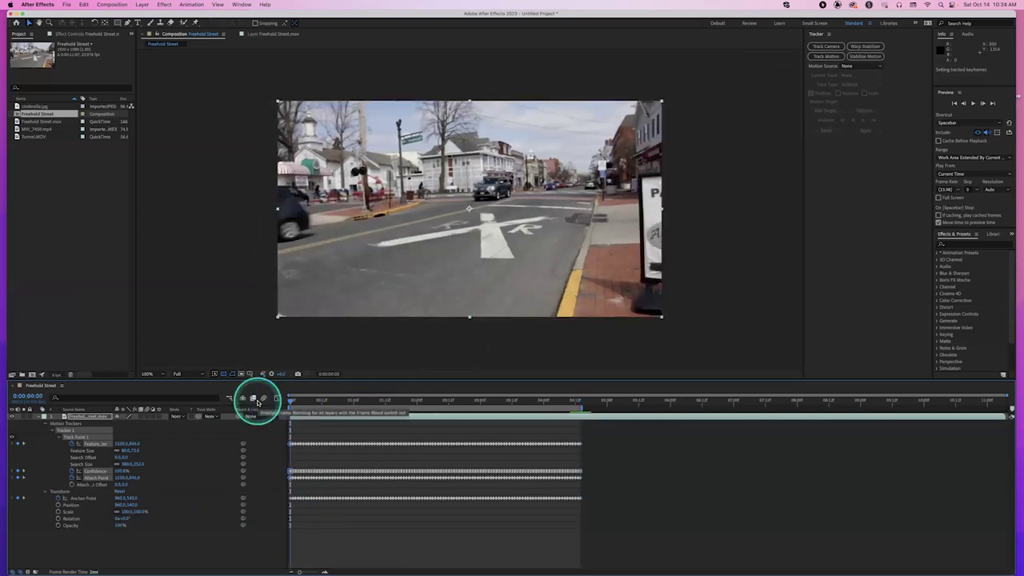
key(super+r)
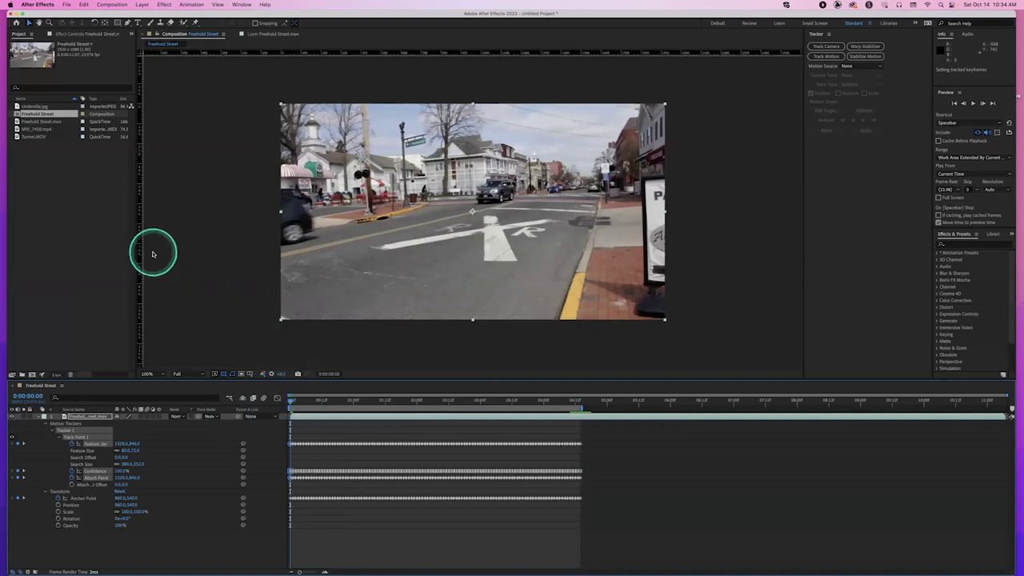
drag(146, 254, 526, 260)
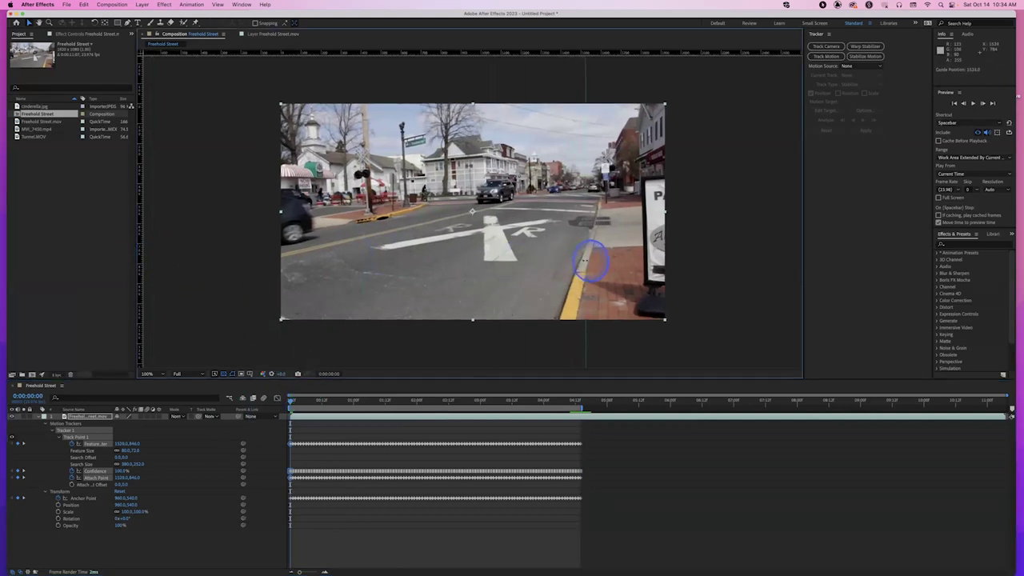
drag(501, 52, 586, 273)
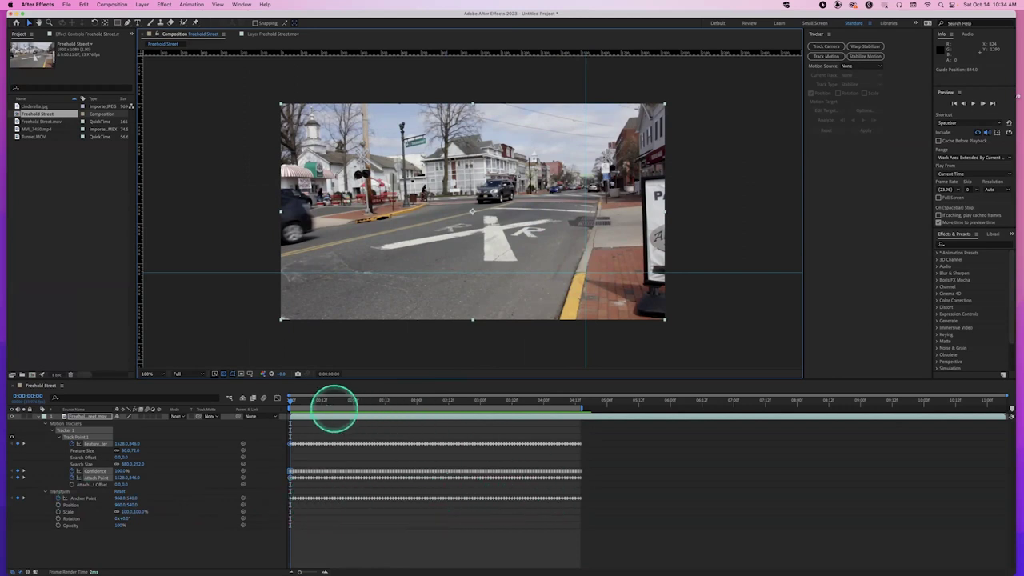
drag(291, 402, 533, 408)
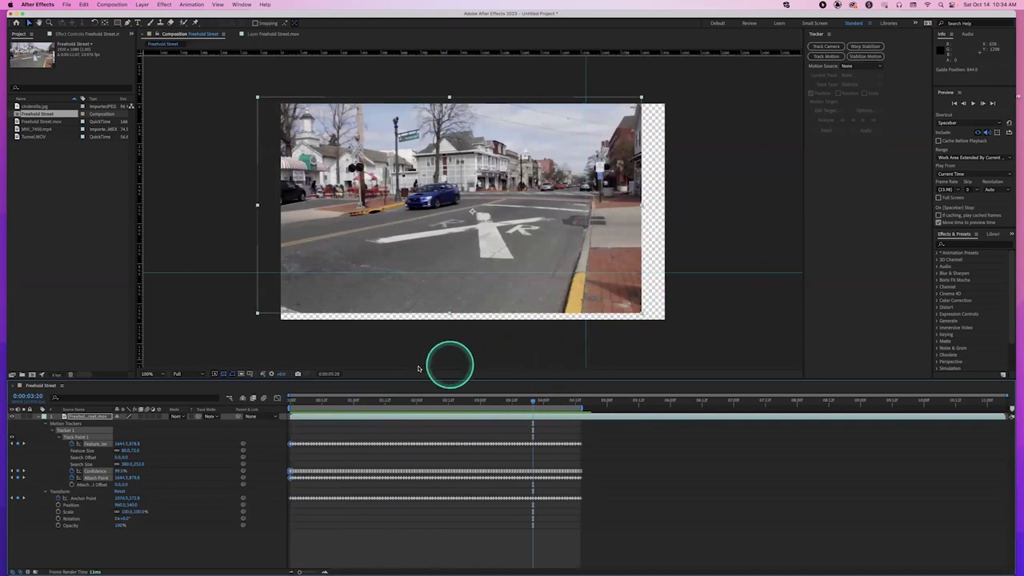
click(240, 371)
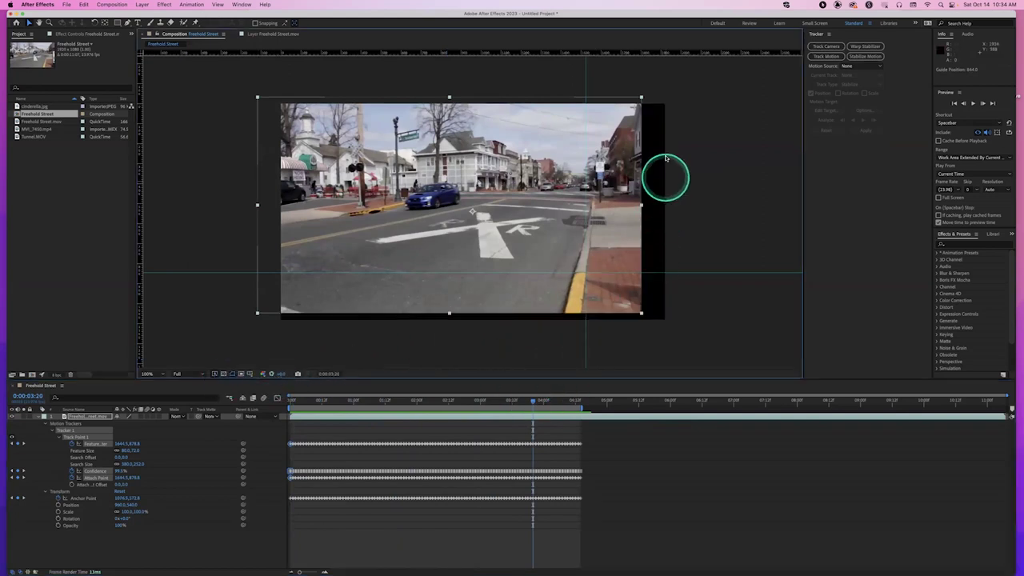
click(224, 373)
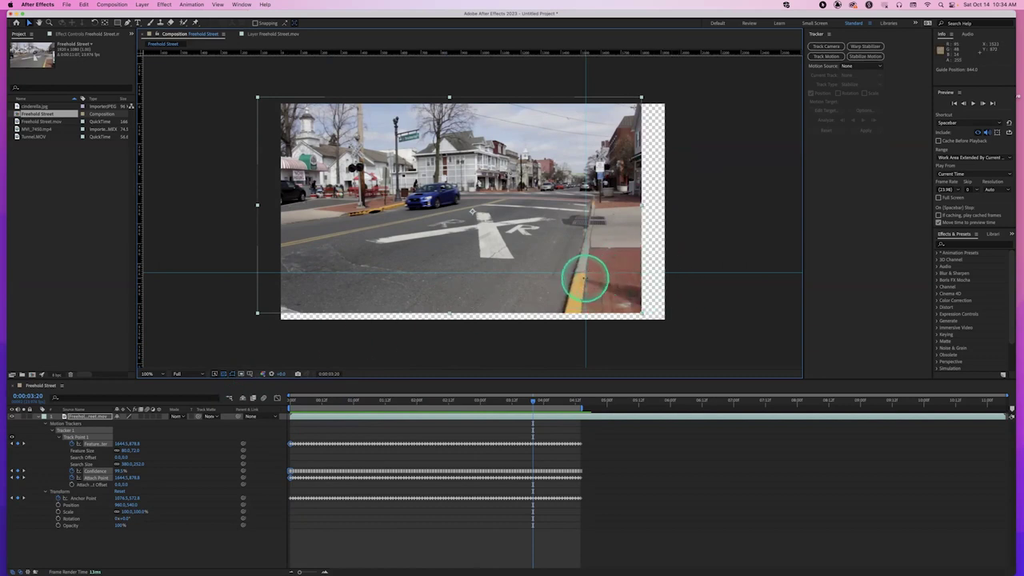
drag(466, 402, 270, 395)
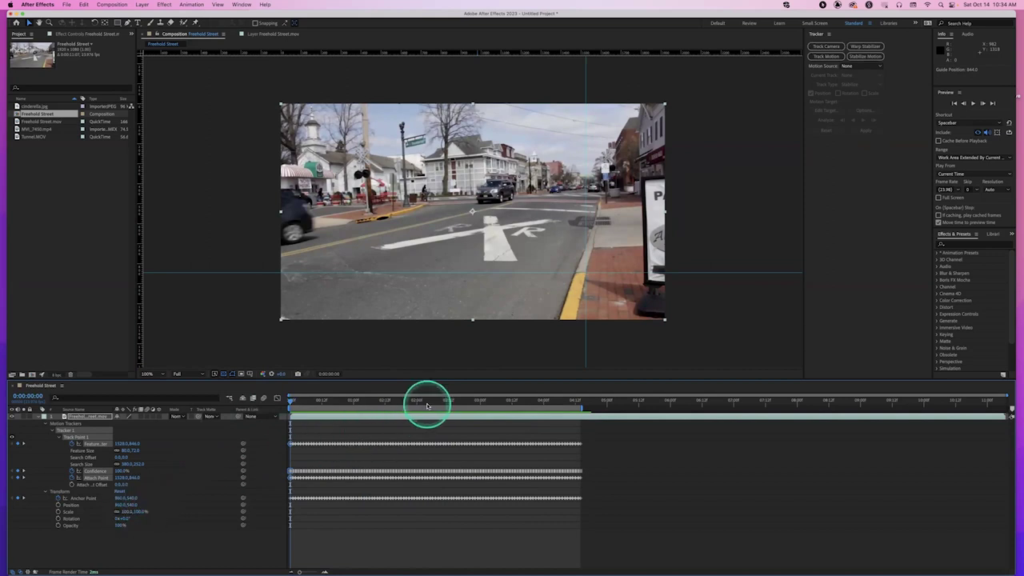
At about 2.5 seconds, scale the layer up and shift Position X right to cover the empty edges
drag(432, 404, 448, 403)
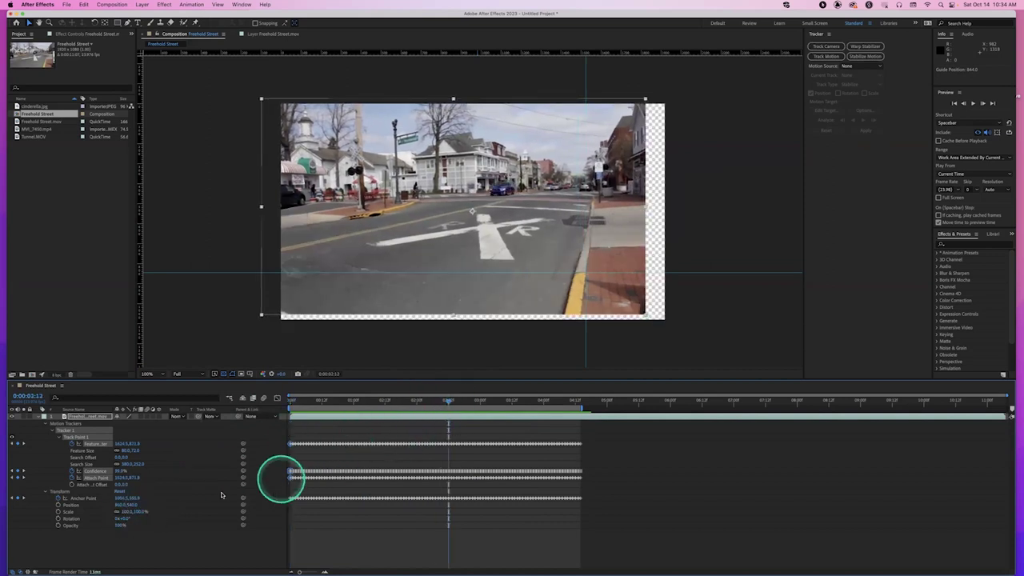
click(125, 512)
drag(130, 513, 130, 514)
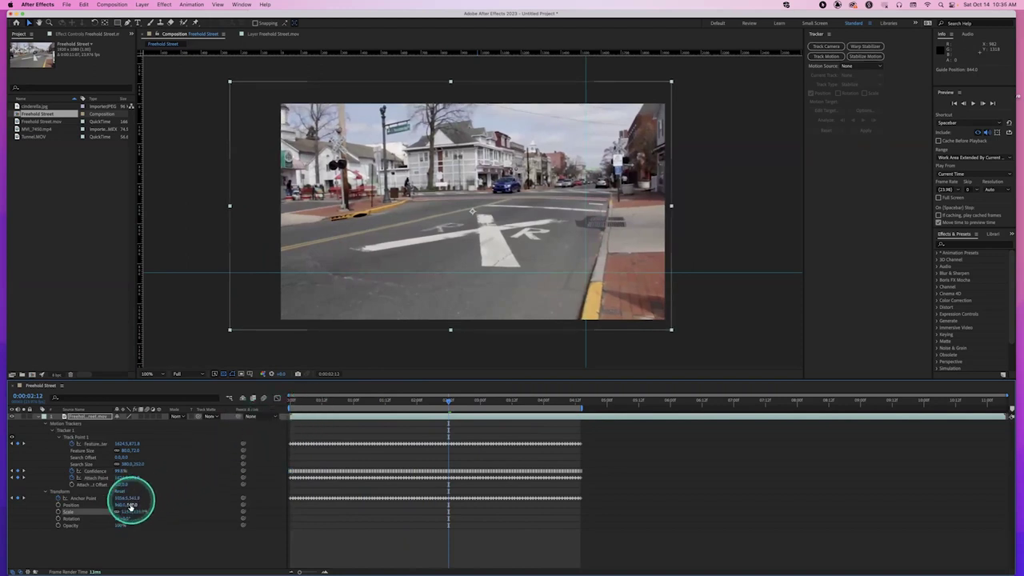
drag(127, 505, 179, 507)
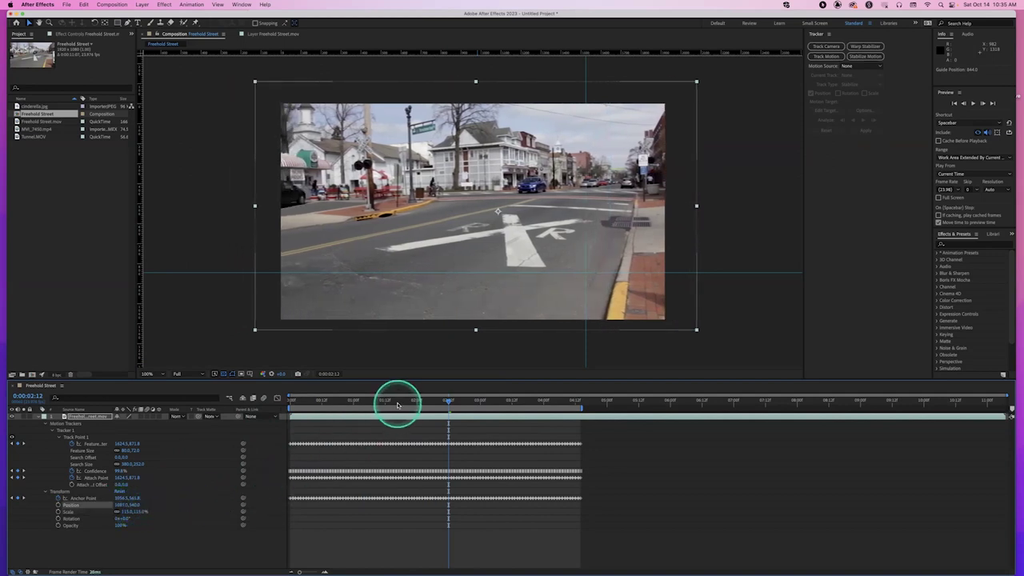
At the first frame, nudge the vertical guide right and the horizontal guide down
drag(392, 403, 256, 405)
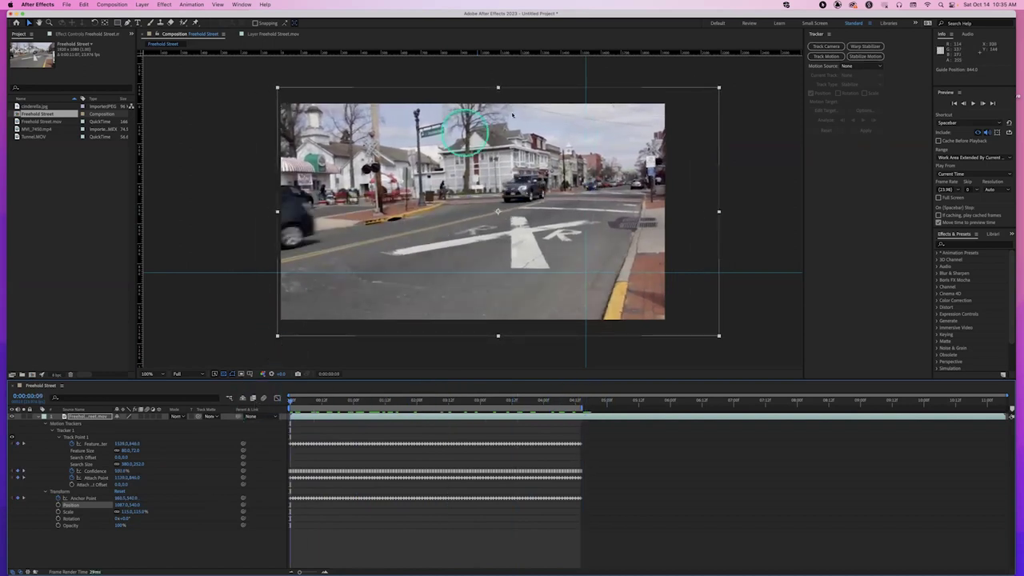
drag(587, 67, 629, 73)
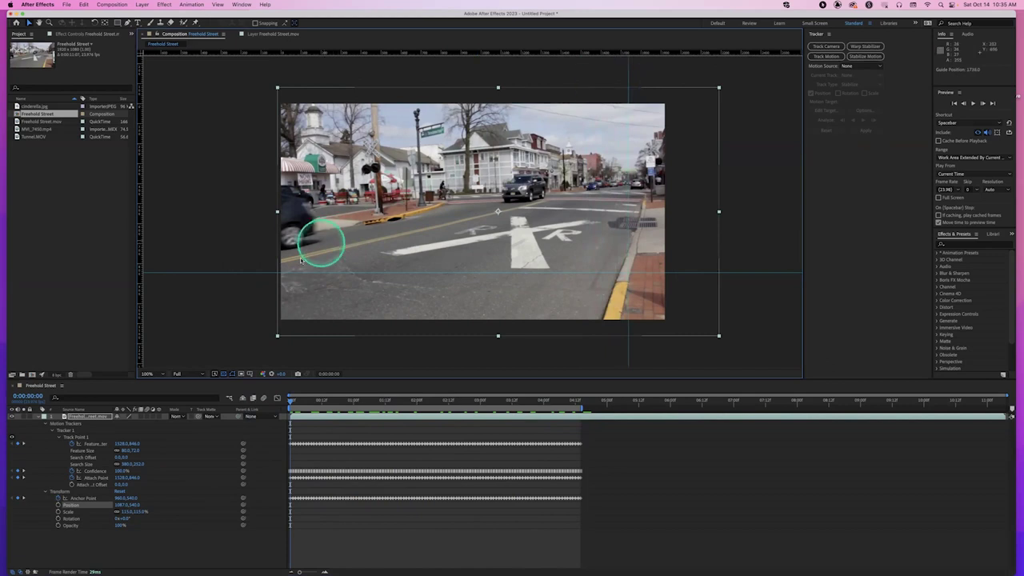
drag(257, 273, 260, 281)
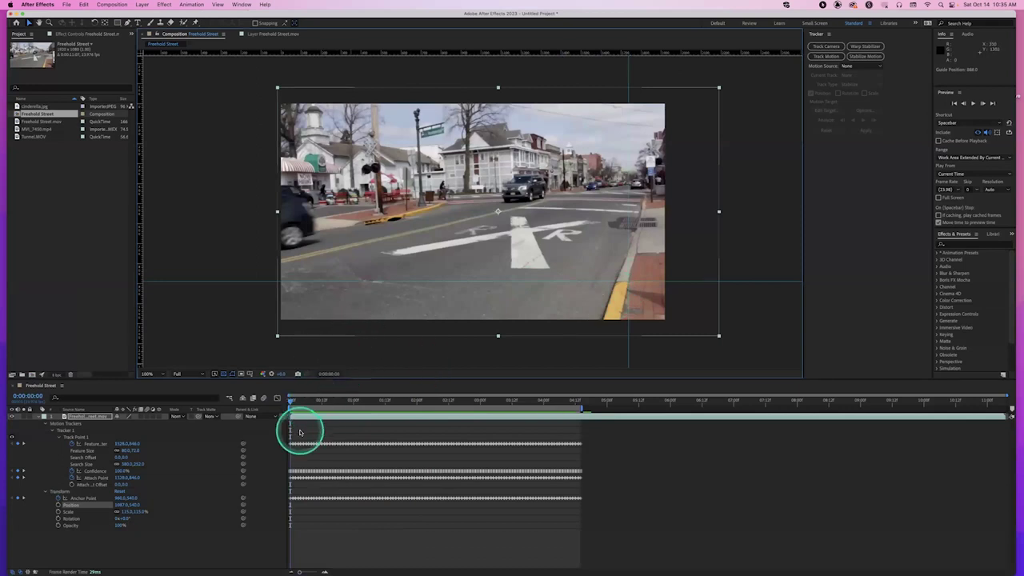
mouse_move(287, 404)
mouse_down()
mouse_move(274, 407)
mouse_move(289, 412)
mouse_up()
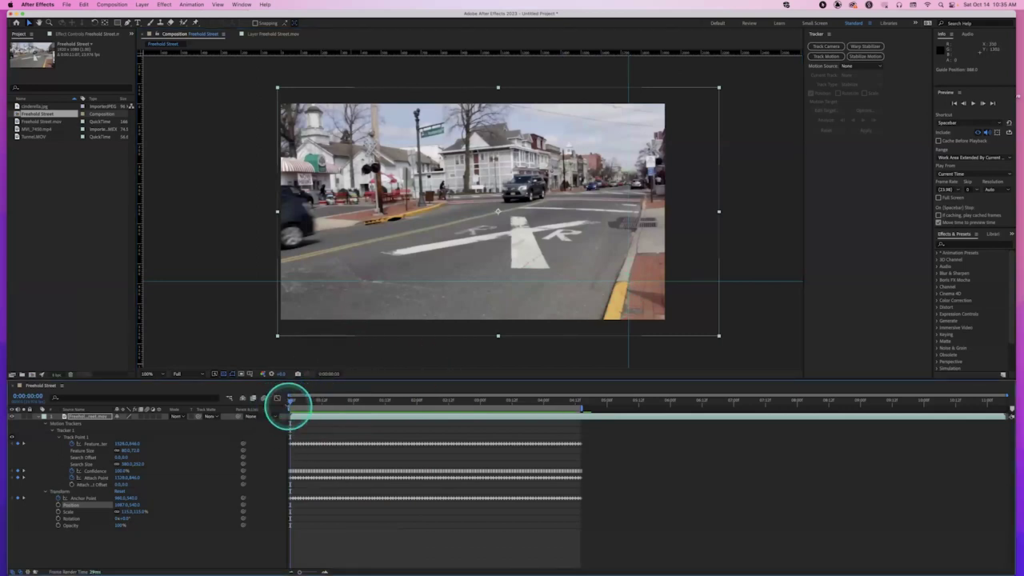
Preview the stabilized footage and scrub across the clip to check for empty edges
key(space)
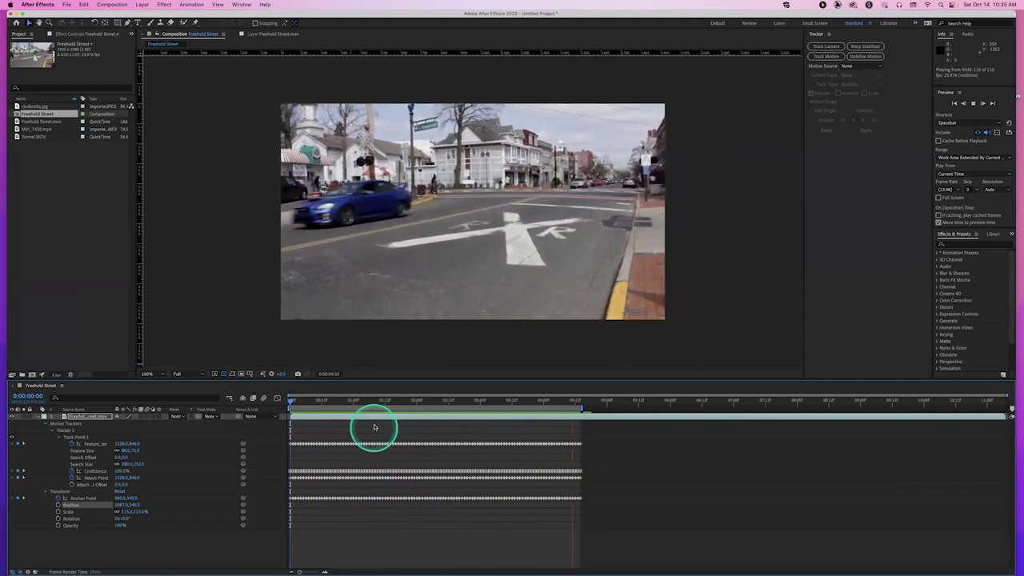
drag(352, 402, 289, 402)
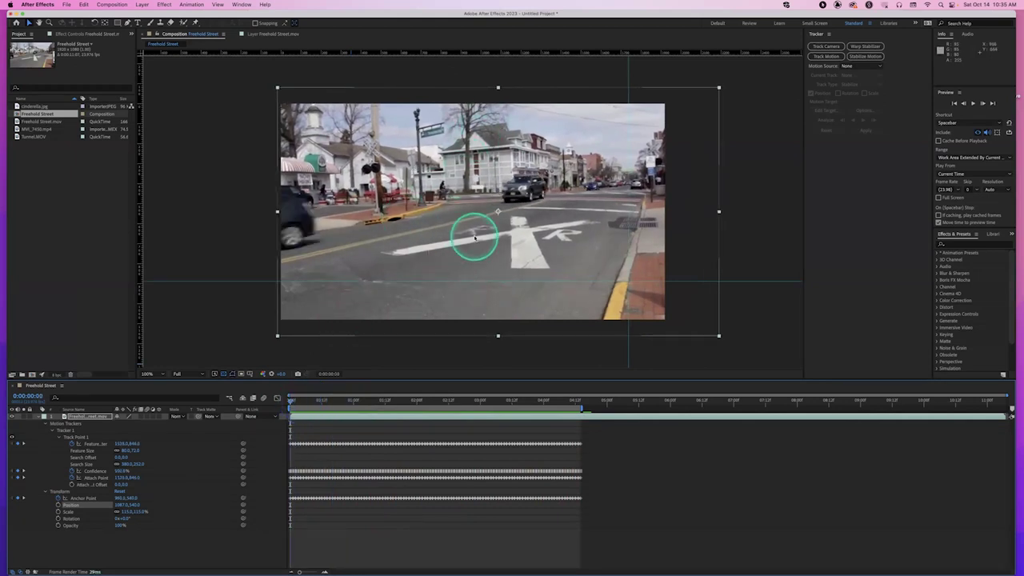
drag(432, 404, 521, 392)
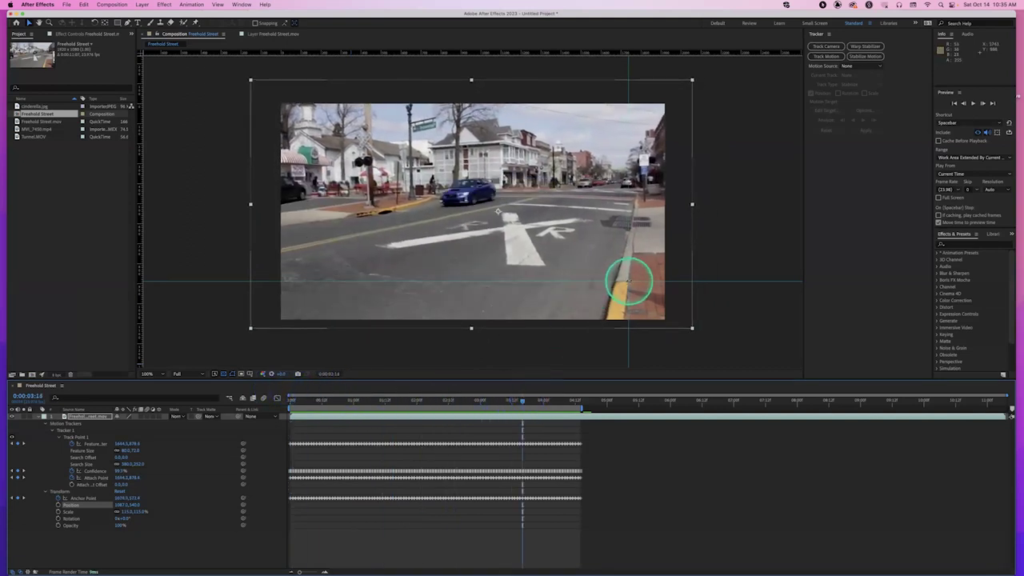
drag(446, 400, 374, 397)
drag(287, 395, 231, 388)
drag(375, 394, 499, 393)
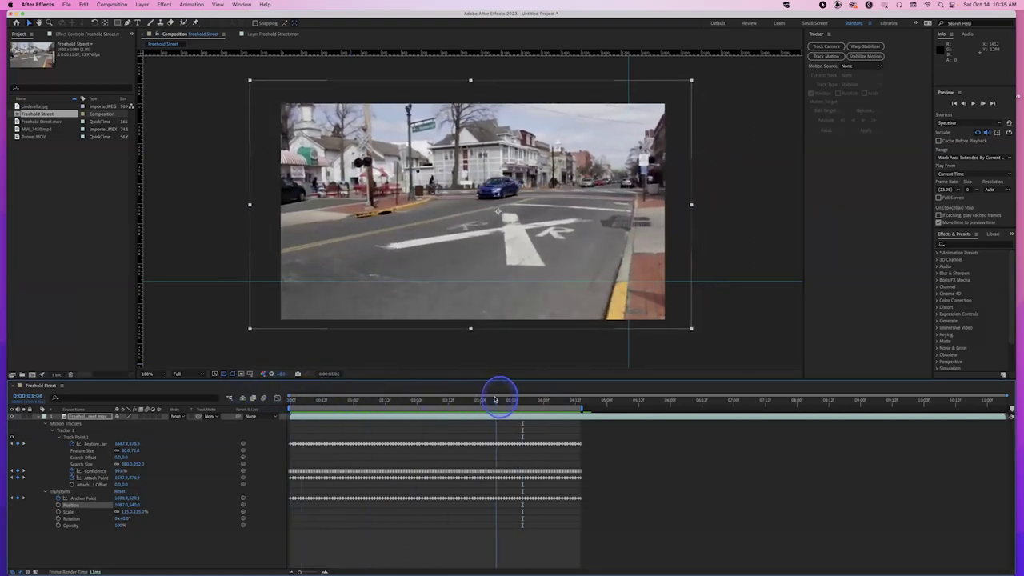
Set the layer's Scale to 110% and move it slightly left to position 1044, 540
click(128, 512)
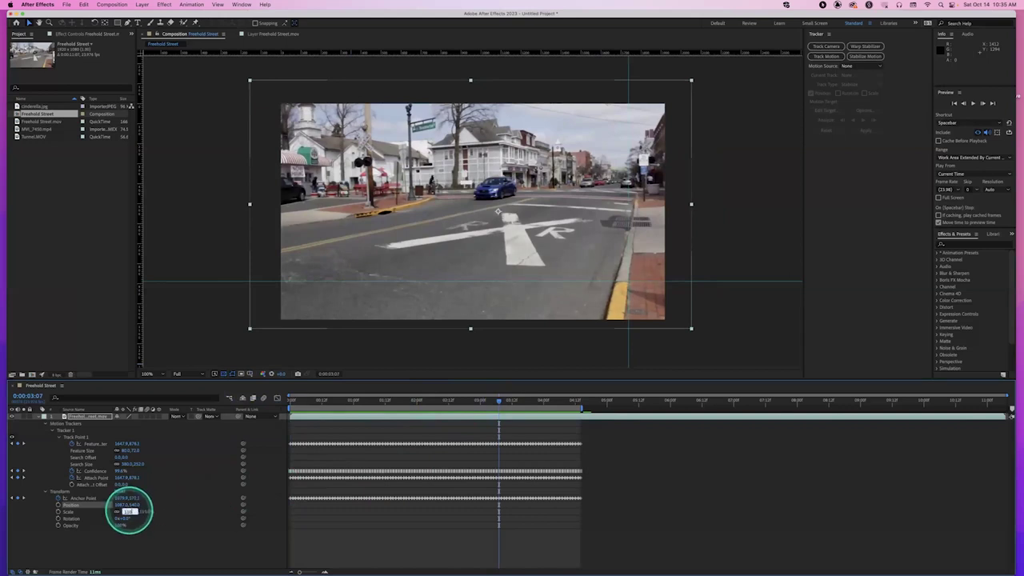
text(110)
key(Return)
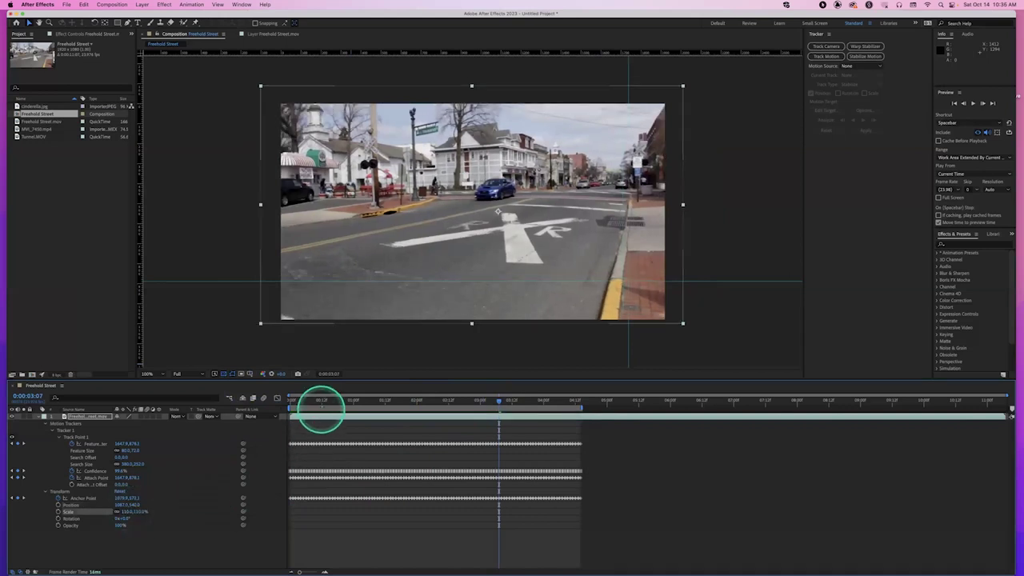
drag(328, 405, 399, 402)
drag(465, 409, 267, 398)
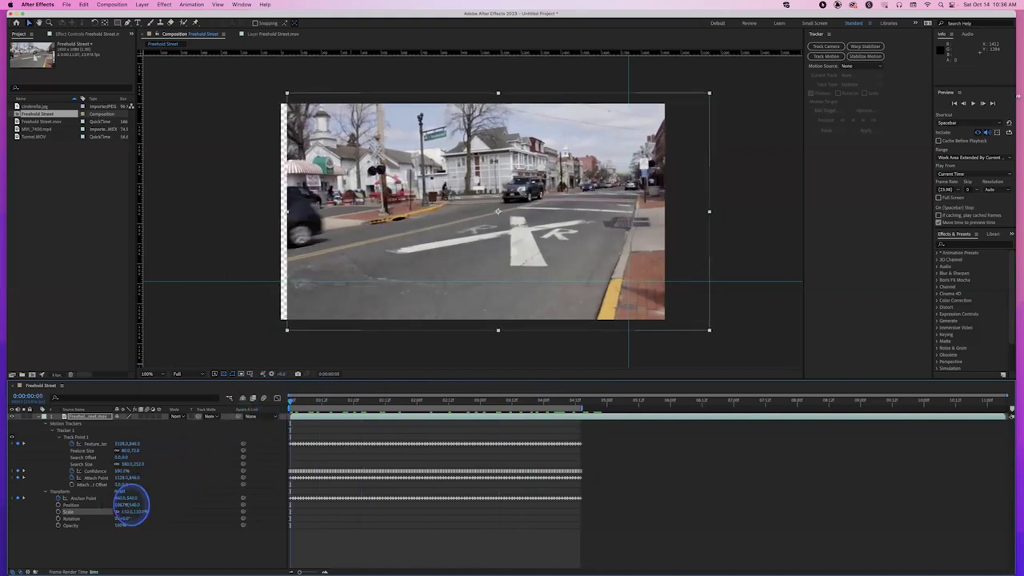
drag(128, 506, 114, 499)
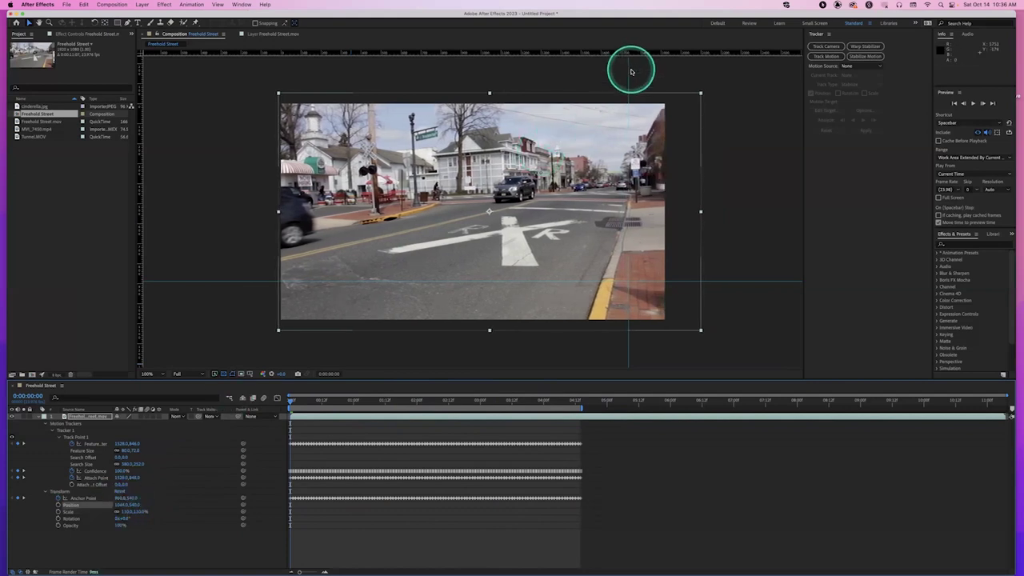
Reposition the vertical and horizontal reference guides
drag(628, 70, 614, 74)
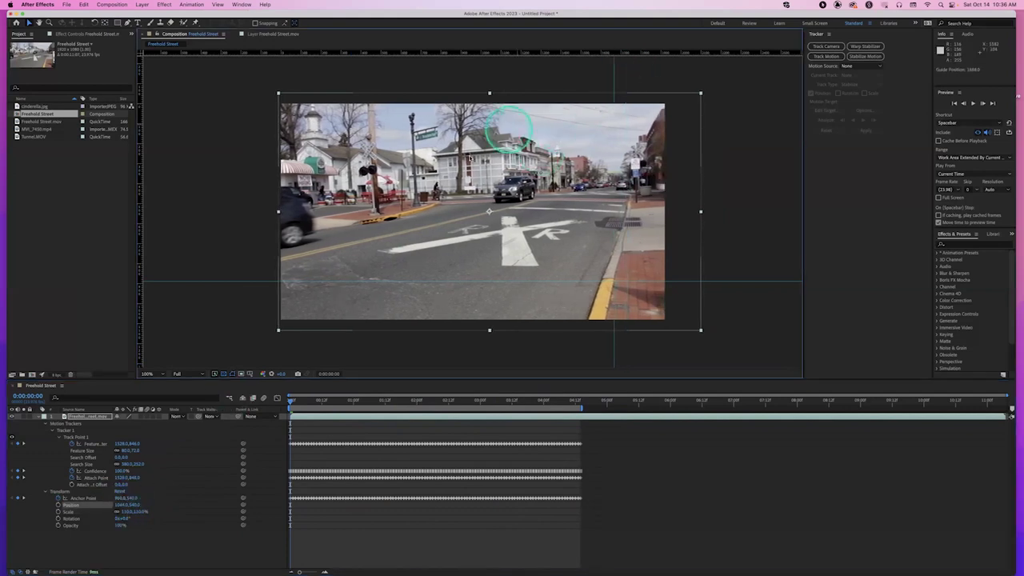
drag(253, 281, 258, 280)
mouse_move(293, 400)
mouse_down()
mouse_move(583, 397)
mouse_move(395, 382)
mouse_move(274, 395)
mouse_up()
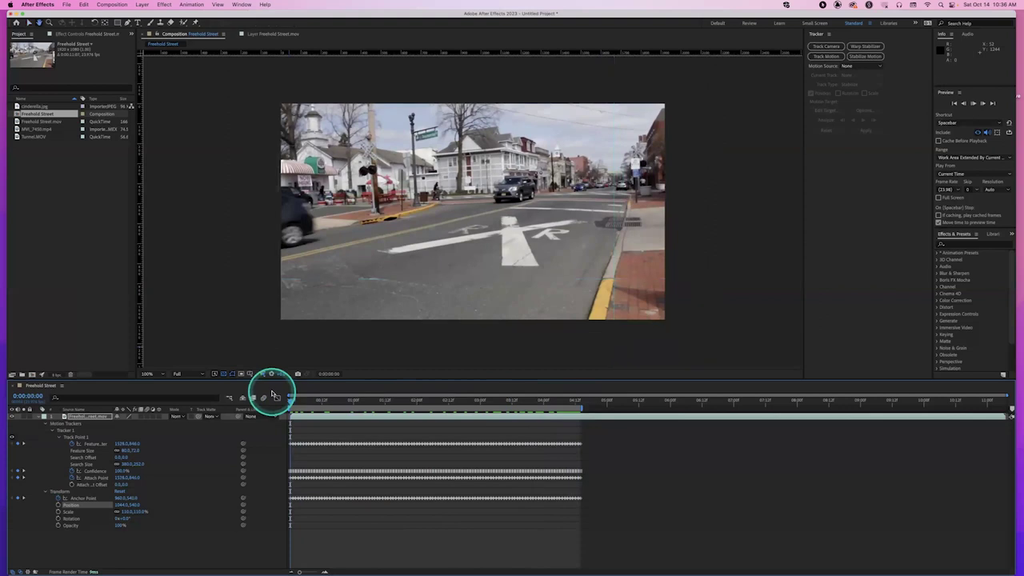
Preview, then delete the stabilized Freehold Street.mov layer
key(space)
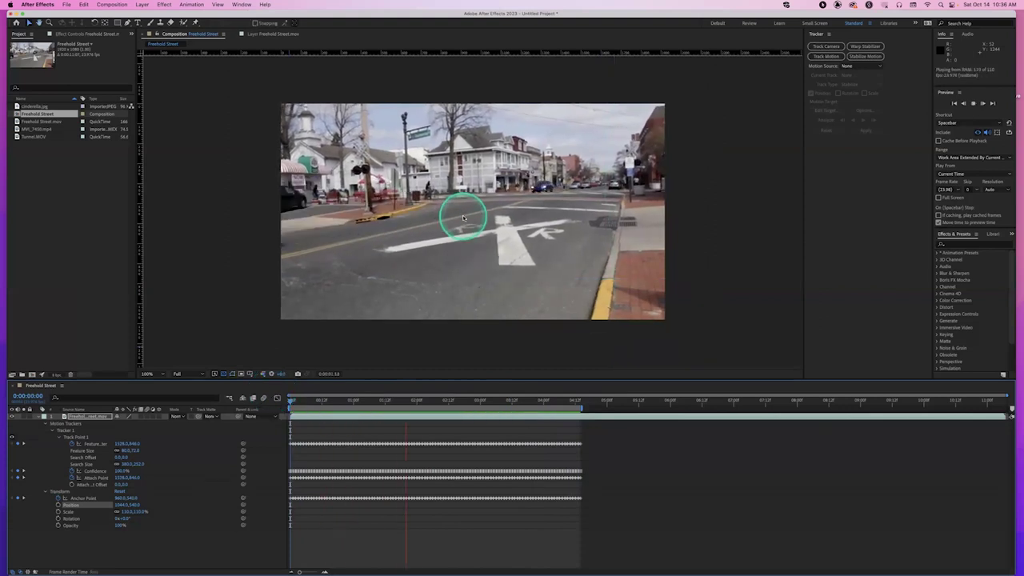
click(380, 401)
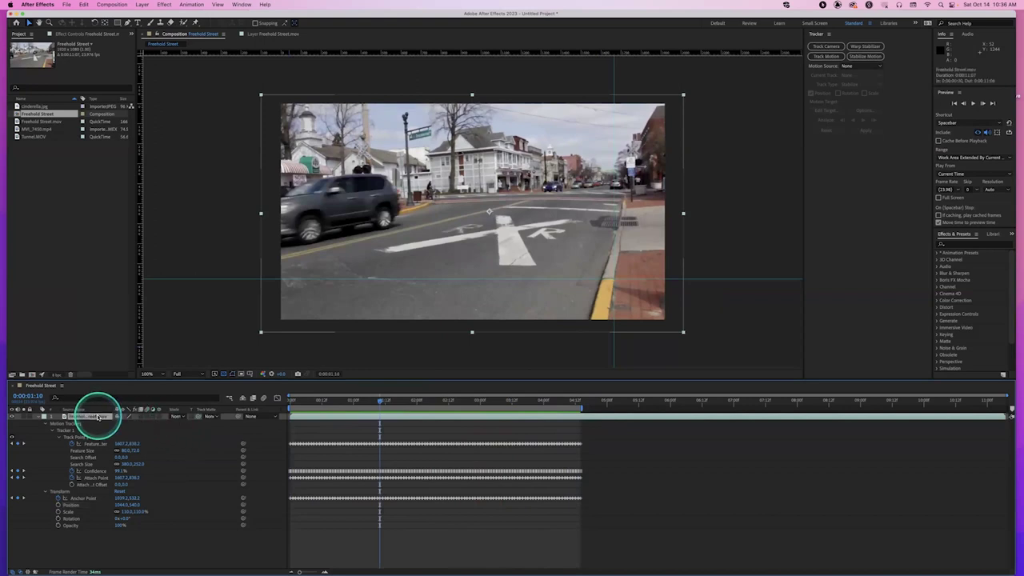
key(Delete)
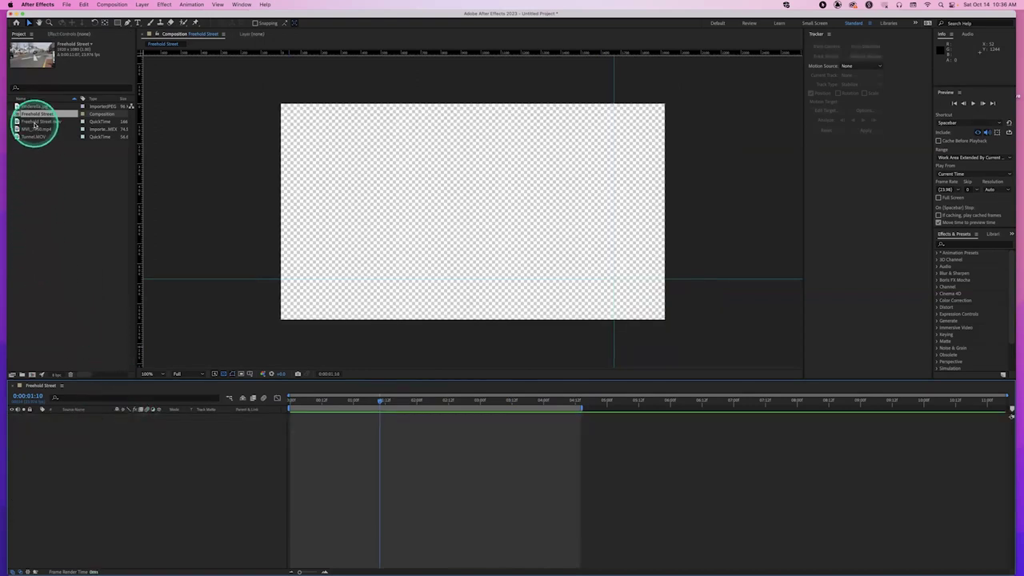
Add Freehold Street.mov back into the timeline and start a Stabilize Motion track
drag(35, 124, 215, 422)
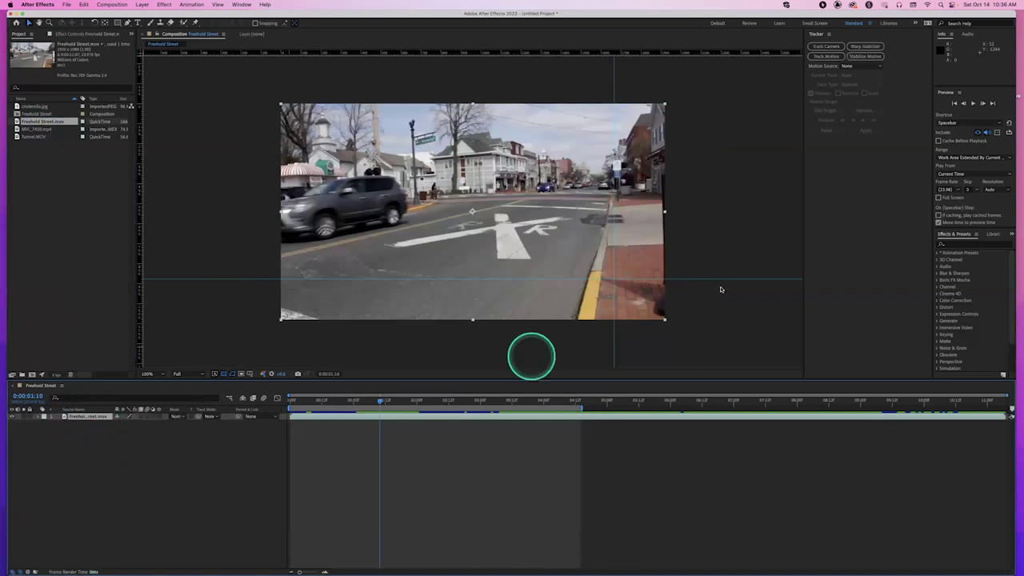
click(872, 56)
drag(756, 208, 492, 218)
Turn off Rotation tracking so only one track point remains
click(812, 104)
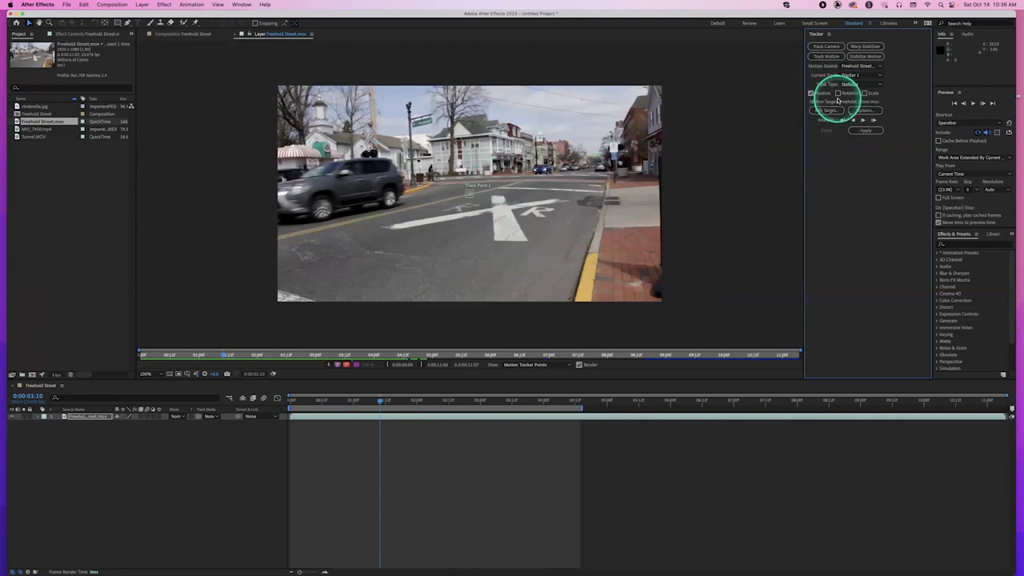
click(838, 94)
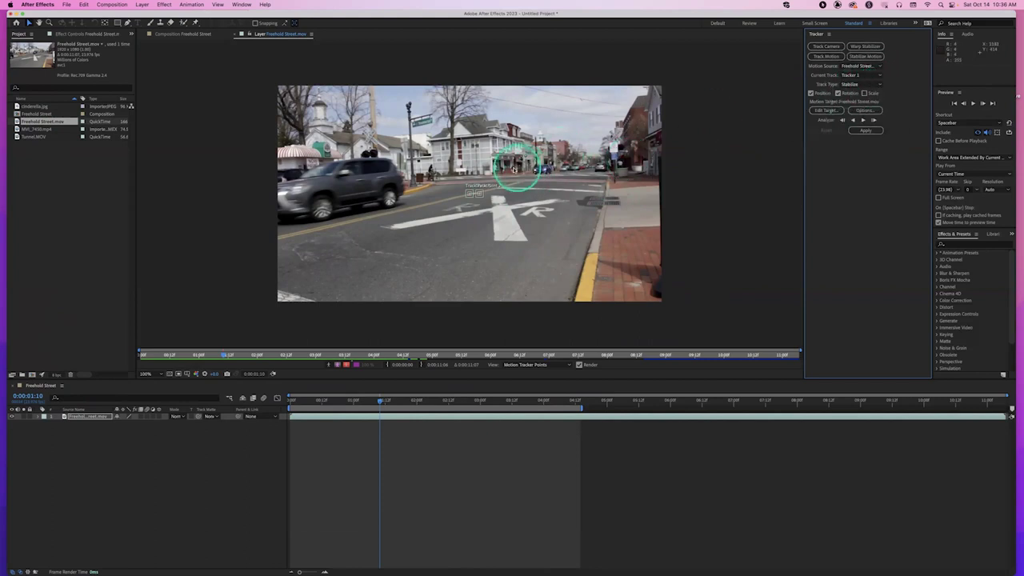
click(838, 93)
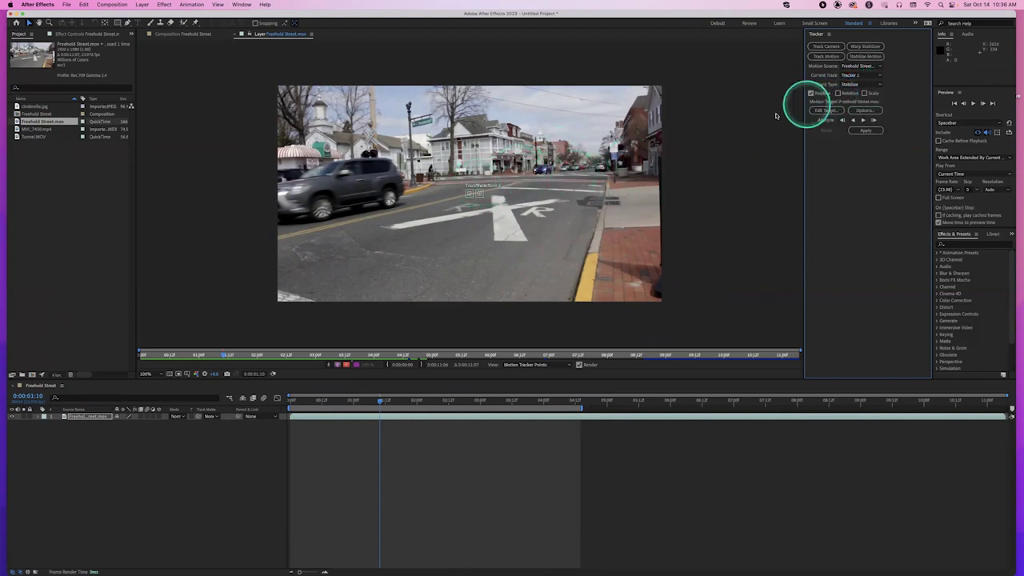
click(637, 175)
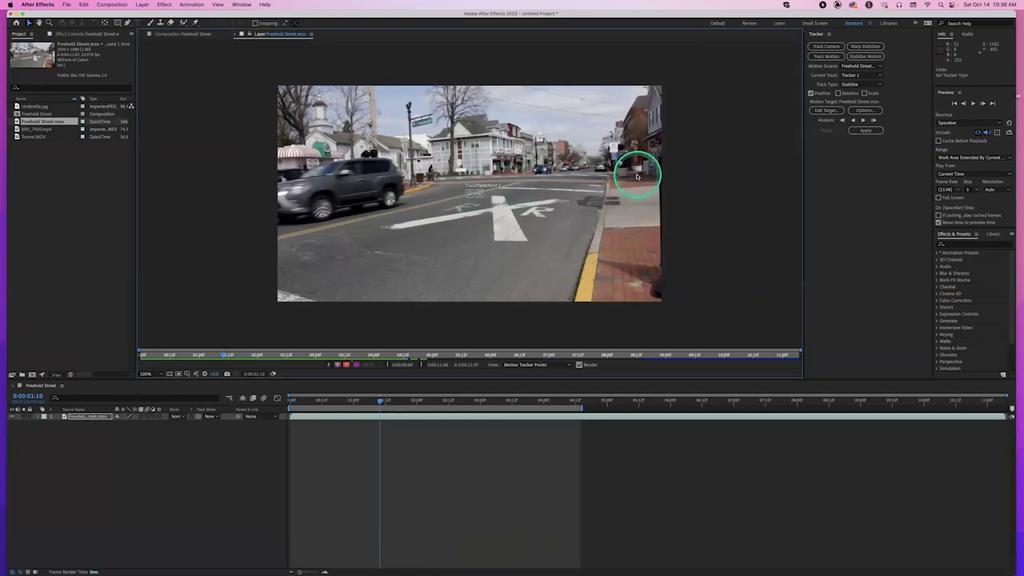
Place Track Point 1 on the yellow curb corner, then re-enable Rotation to add Track Point 2
click(473, 193)
drag(470, 193, 610, 249)
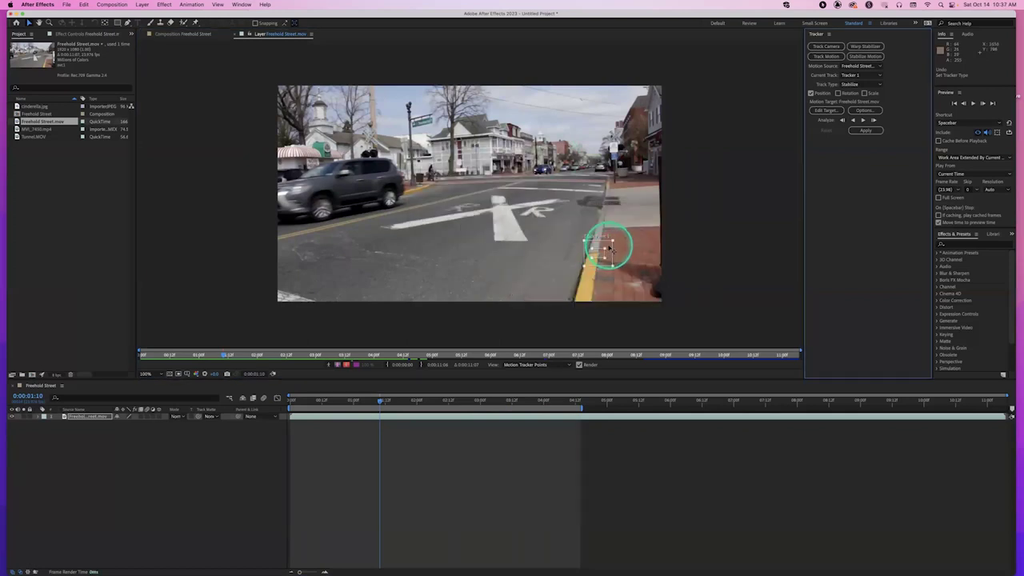
click(617, 242)
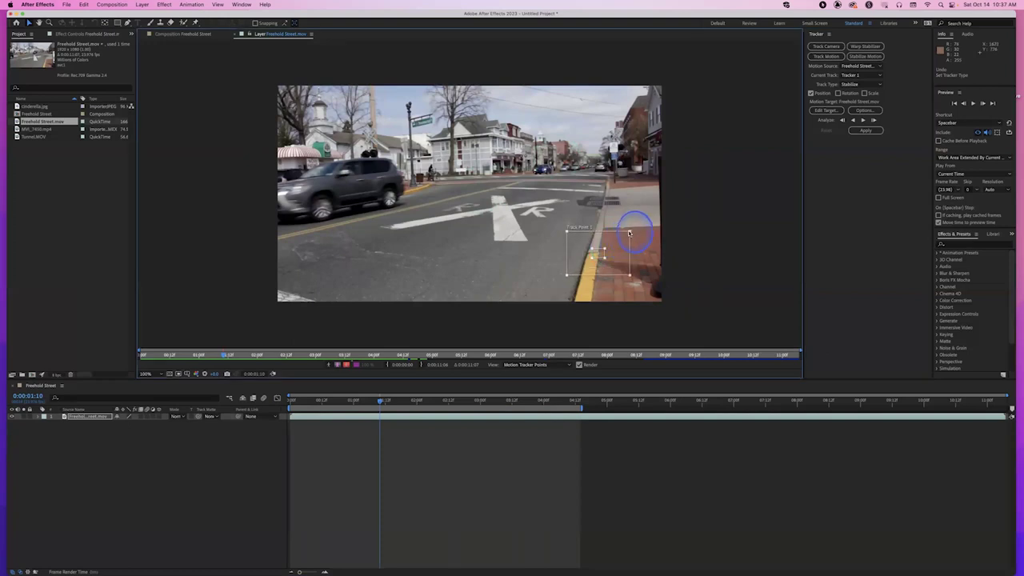
drag(617, 250, 618, 253)
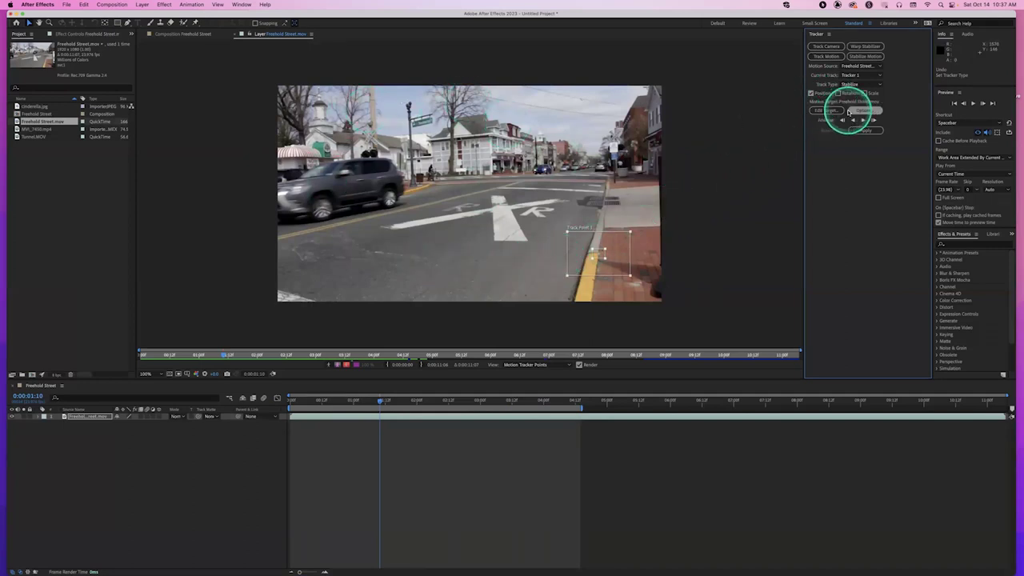
click(839, 93)
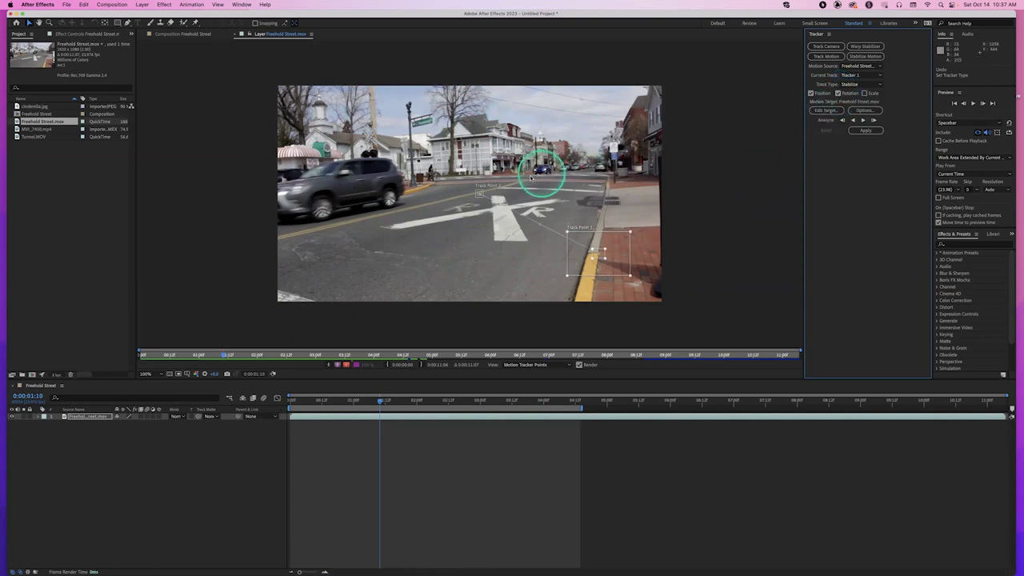
click(480, 192)
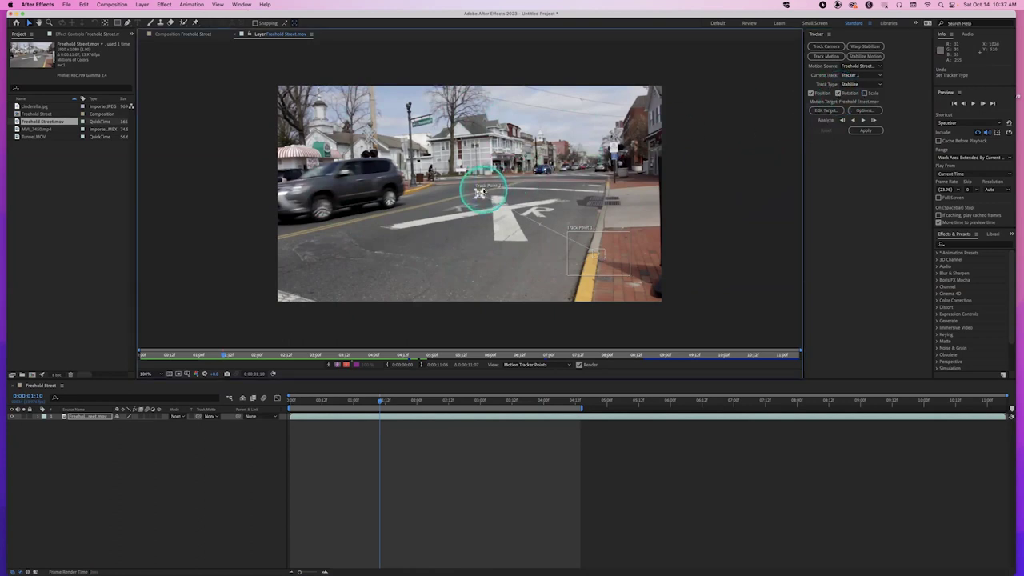
Drag Track Point 2 up onto the street sign at the top of the signal pole
drag(499, 183, 430, 112)
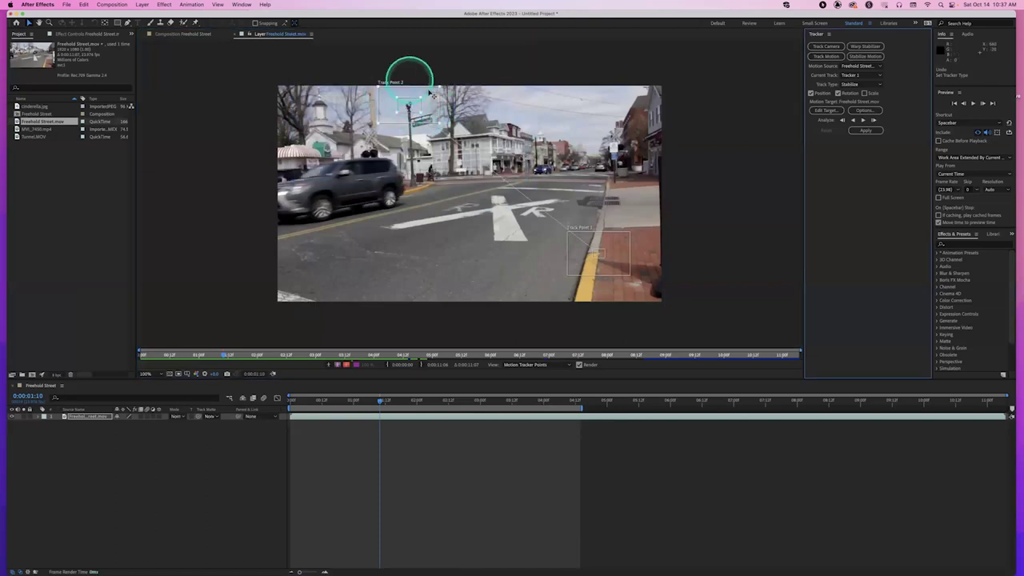
drag(526, 207, 535, 218)
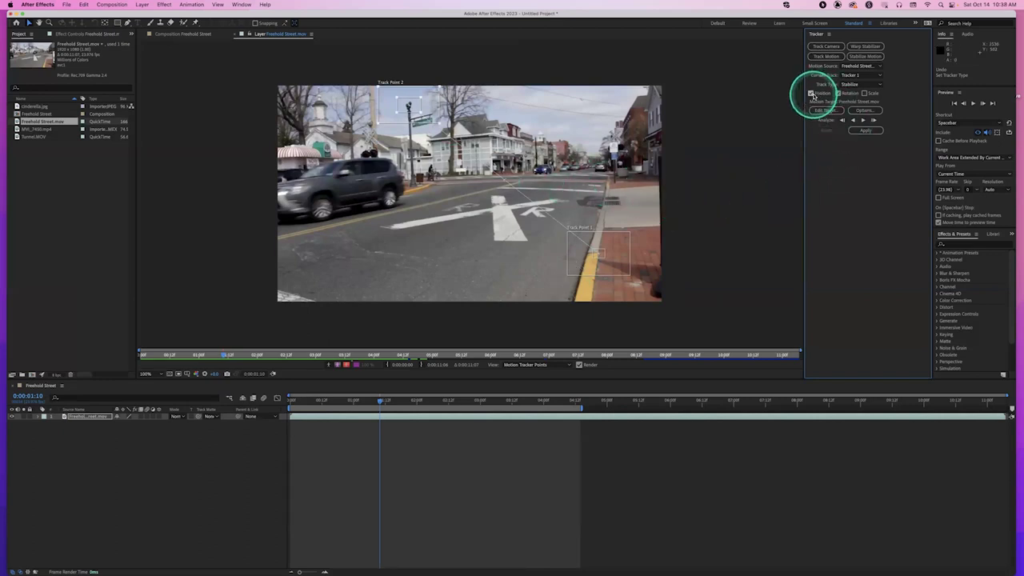
At frame 0, keep Rotation tracked and fine-tune both track points' feature regions
click(837, 94)
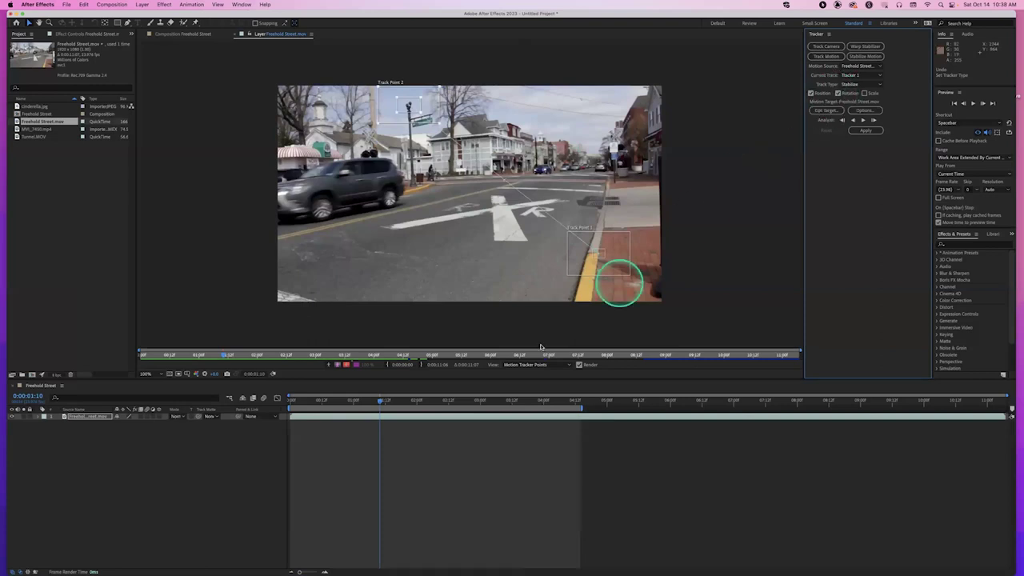
drag(375, 400, 265, 405)
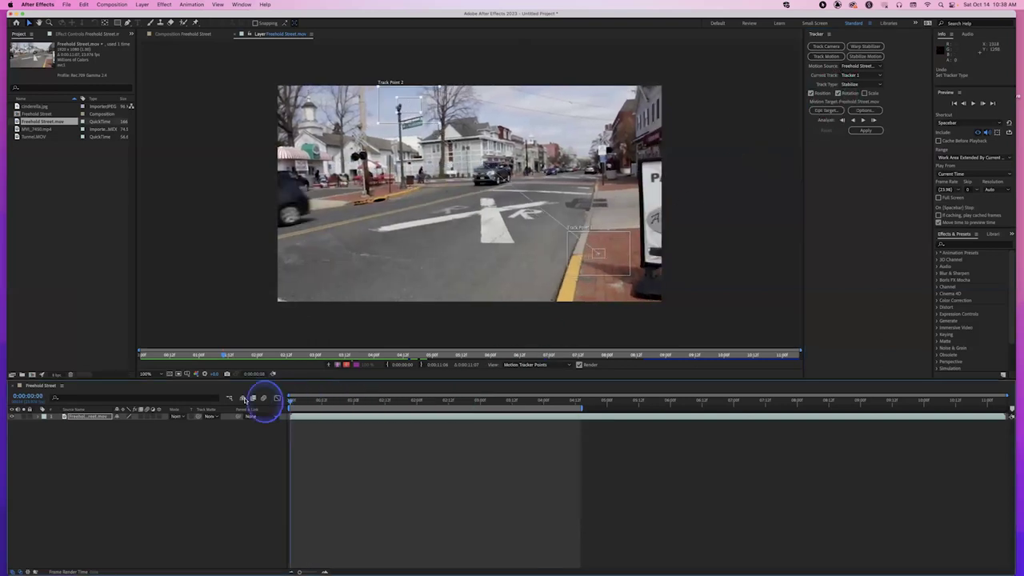
drag(622, 266, 599, 265)
drag(431, 109, 424, 115)
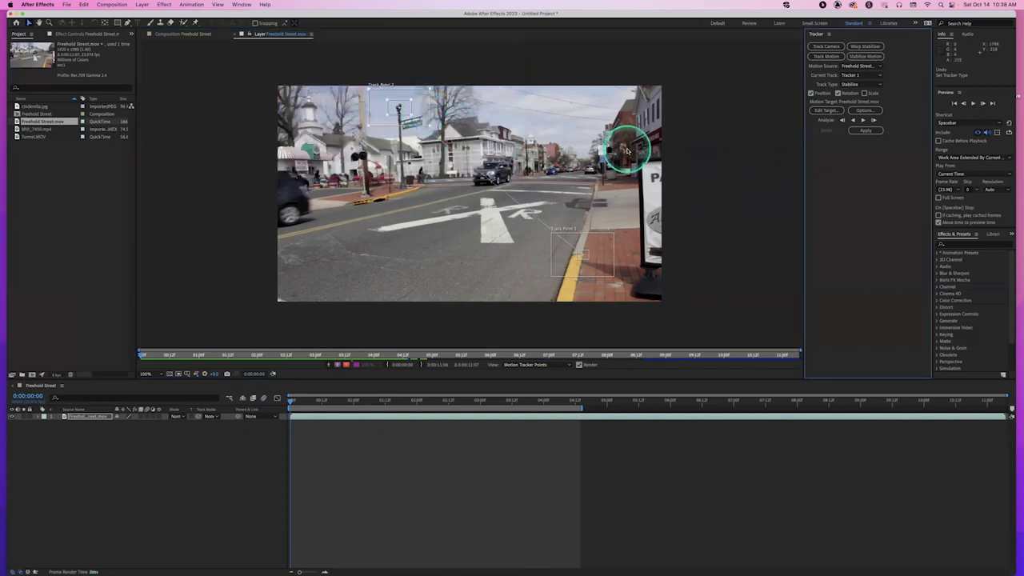
Analyse the track forward, stop it, then analyse five more single frames
click(863, 120)
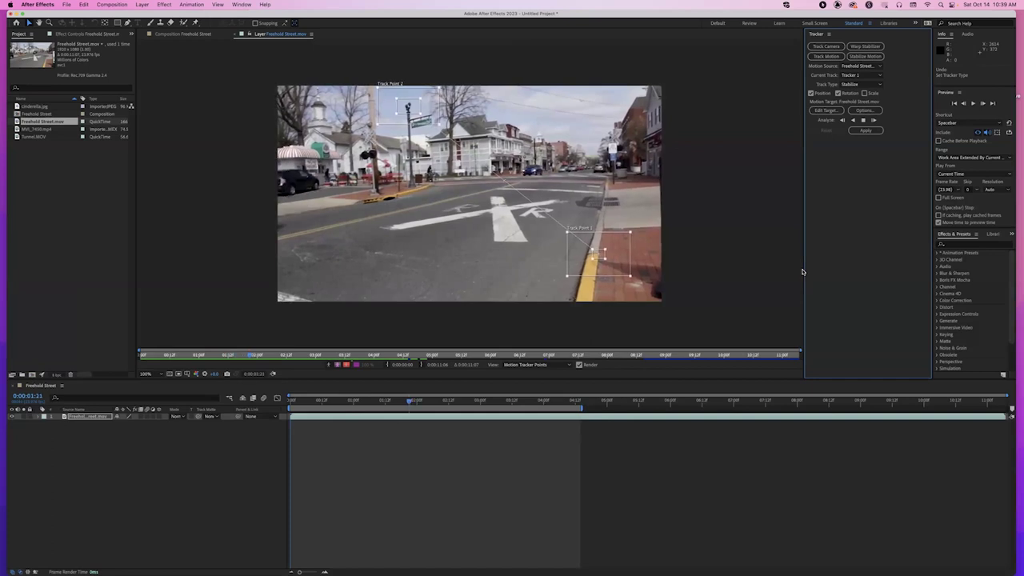
drag(835, 255, 863, 199)
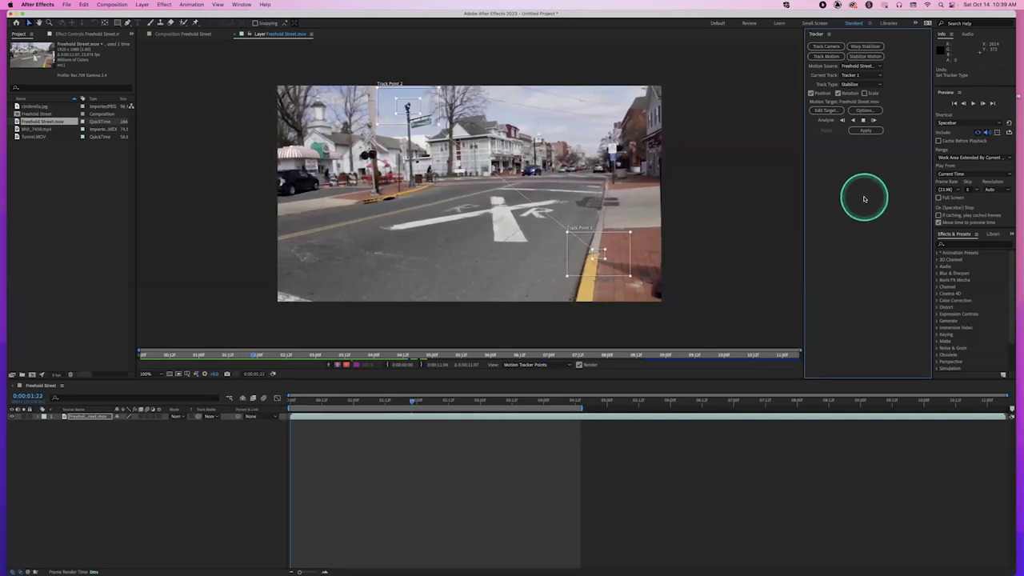
drag(864, 199, 608, 387)
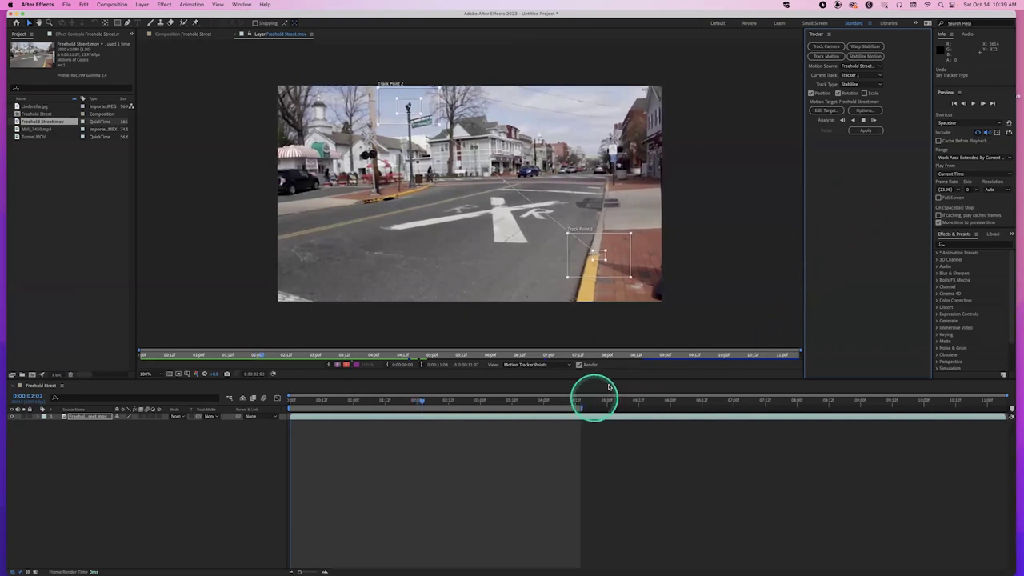
click(862, 121)
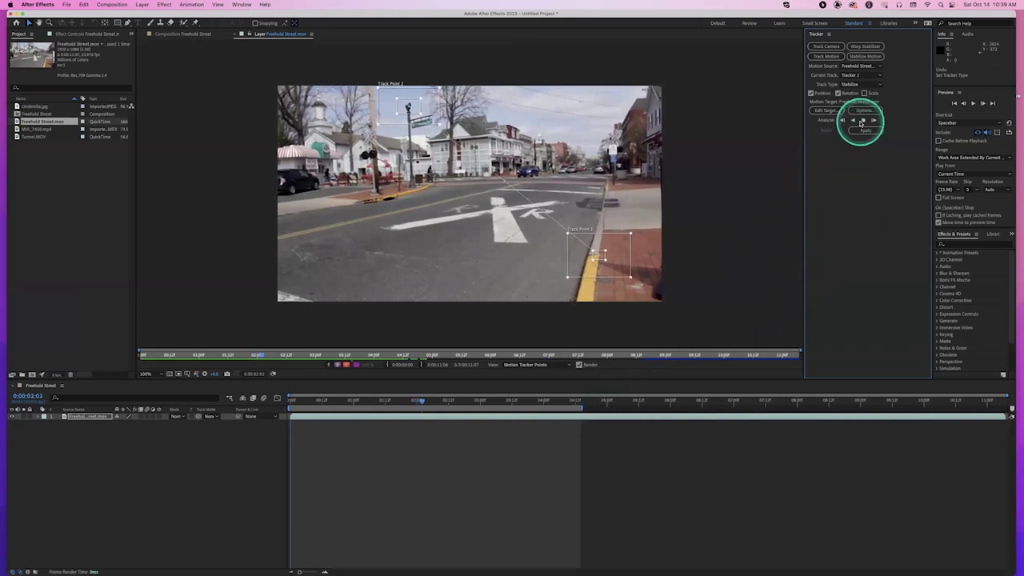
click(864, 121)
click(864, 121)
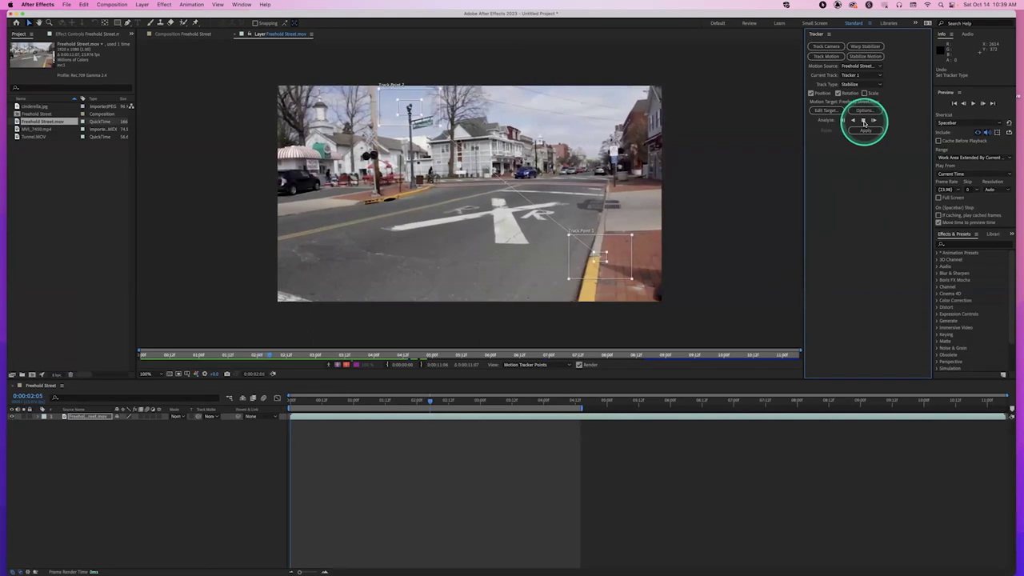
click(864, 121)
click(864, 121)
click(864, 120)
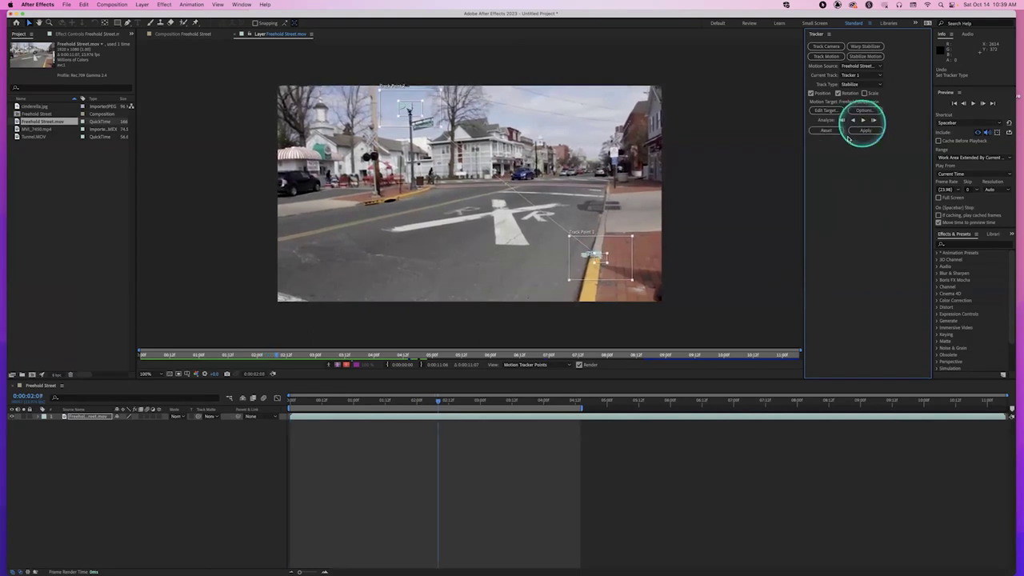
End the work area at 0:00:02:09 and apply the track data in X and Y
drag(583, 407, 448, 405)
click(877, 130)
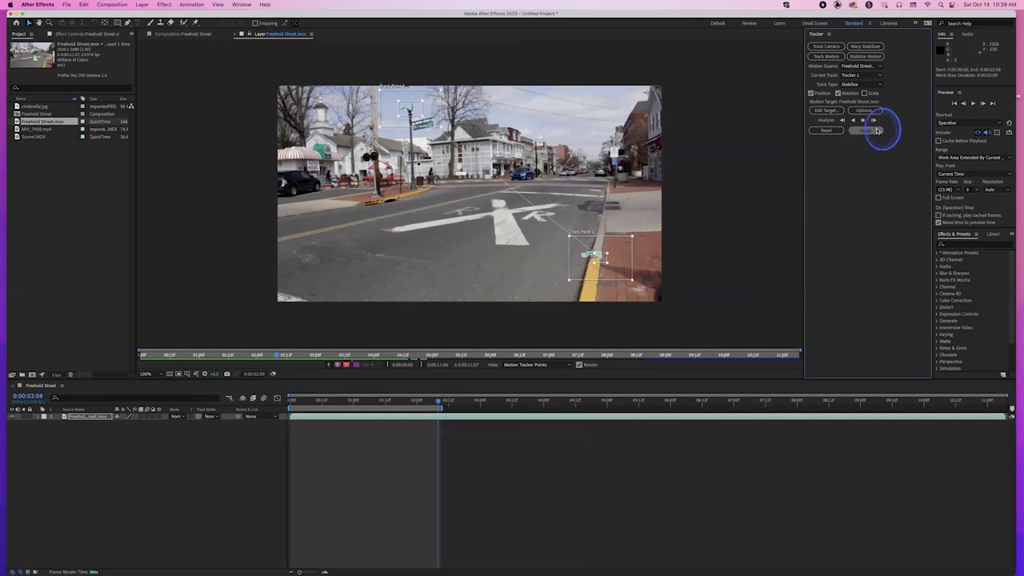
click(540, 308)
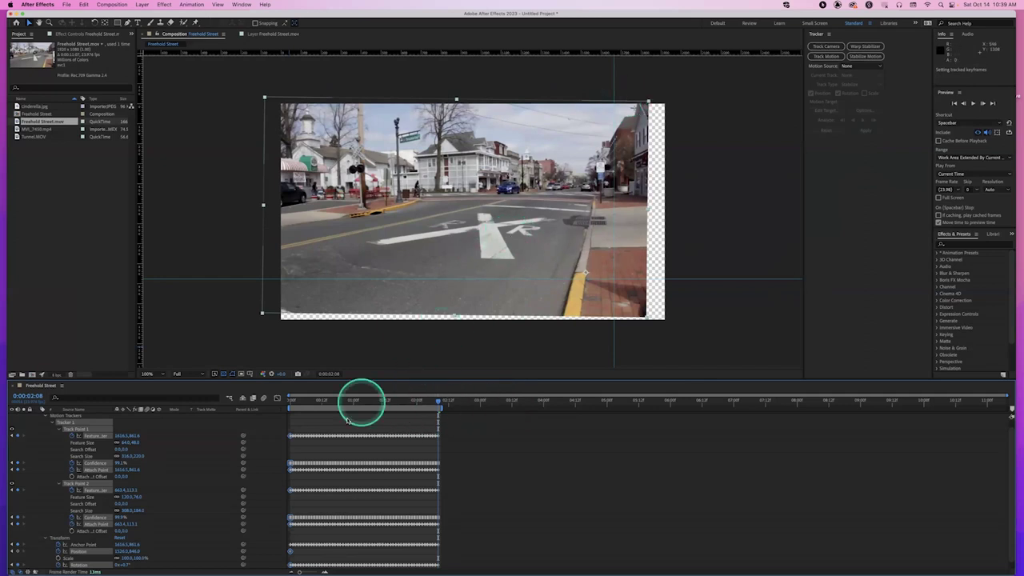
At the first frame, adjust both guides, add a new vertical and horizontal guide, and collapse Motion Trackers
drag(304, 405, 290, 403)
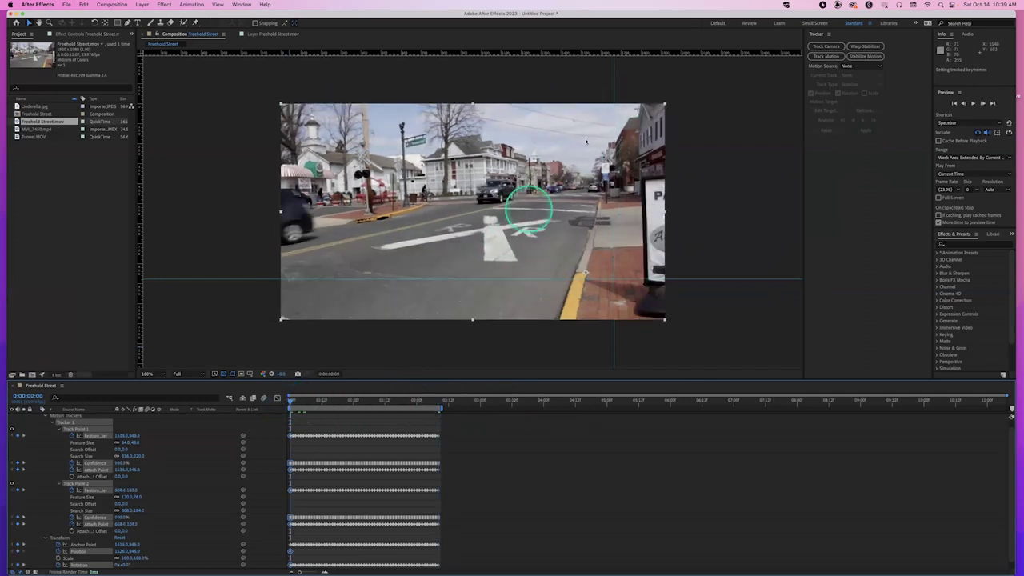
drag(613, 75, 591, 80)
drag(247, 278, 245, 272)
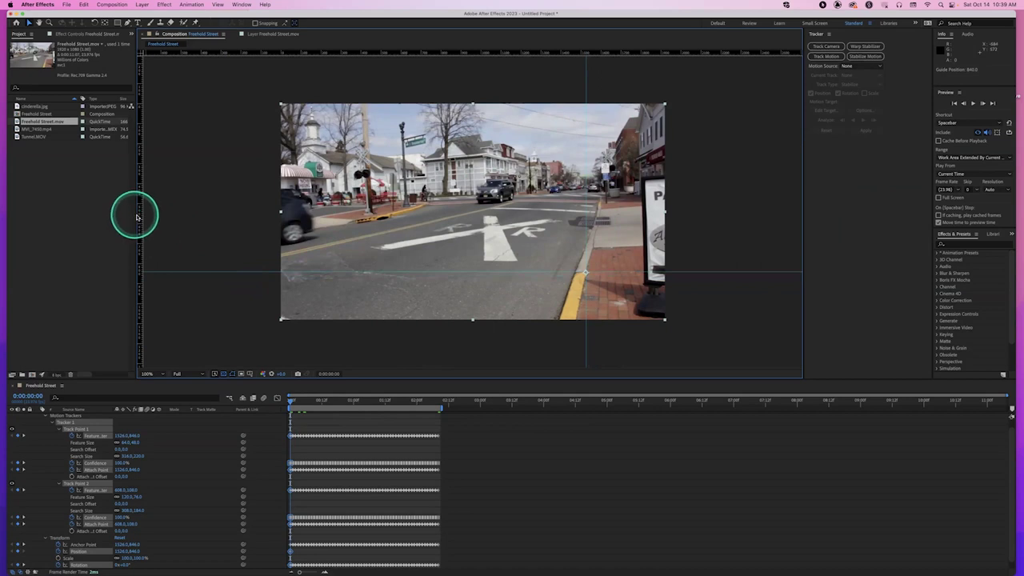
drag(138, 216, 406, 216)
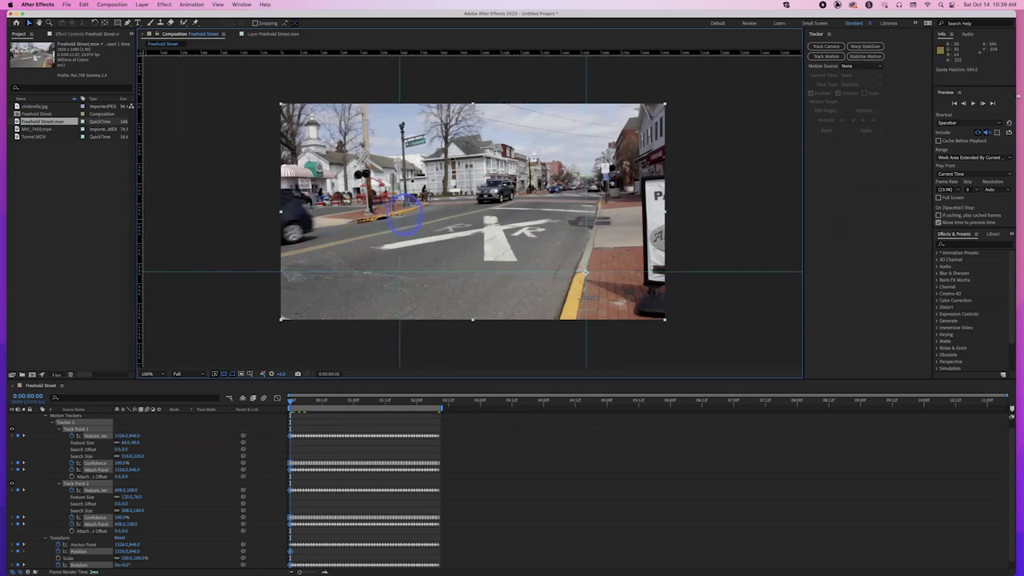
drag(386, 51, 397, 124)
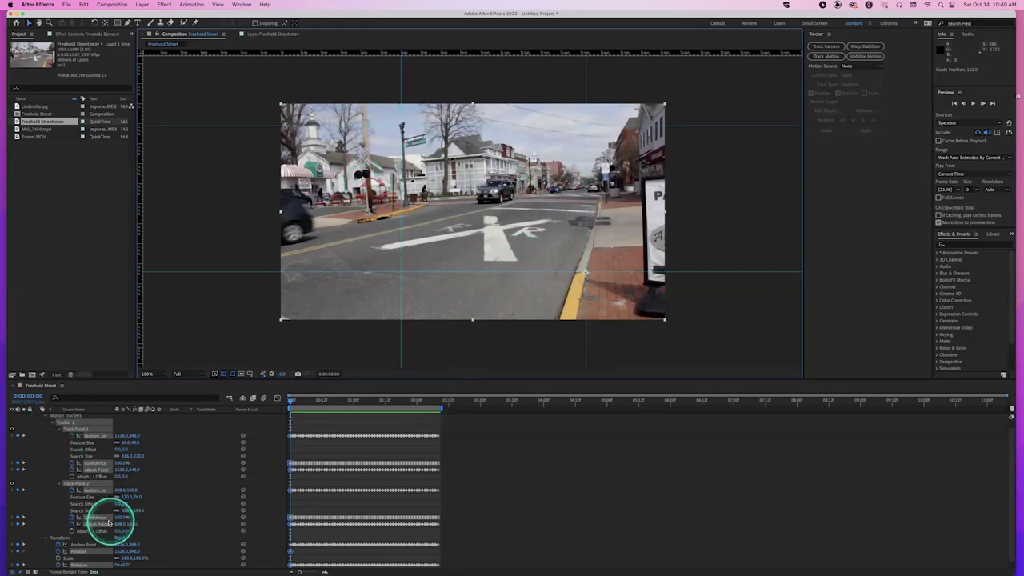
click(58, 432)
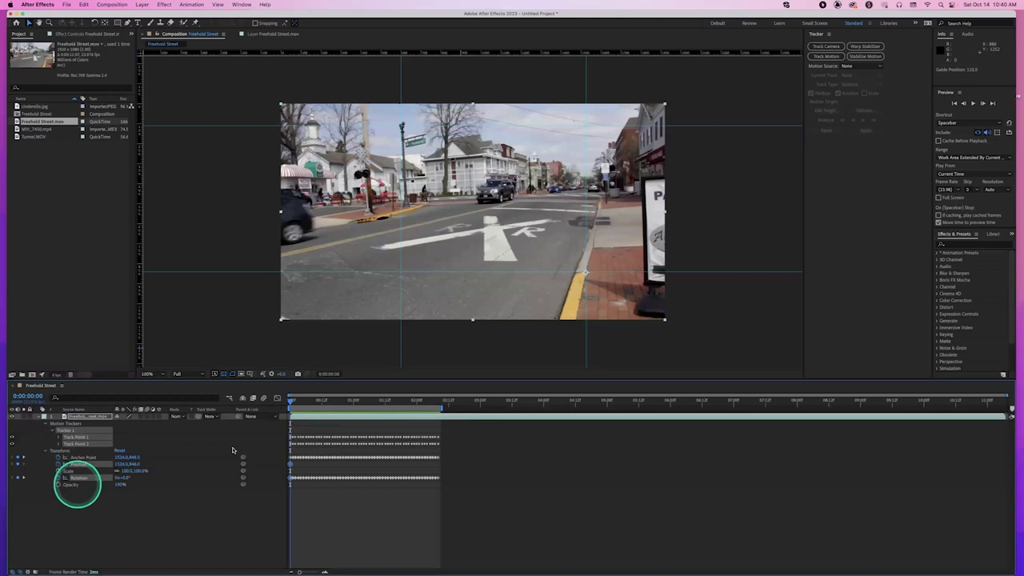
Scale the tracked layer up, shift it right, then reduce its scale slightly to keep the frame filled
drag(300, 405, 345, 406)
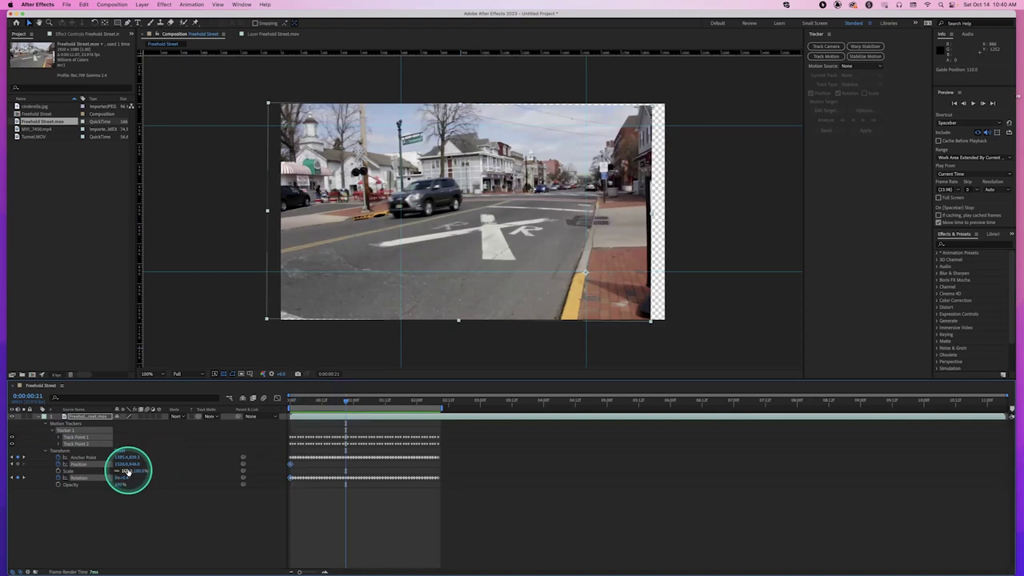
drag(127, 471, 139, 473)
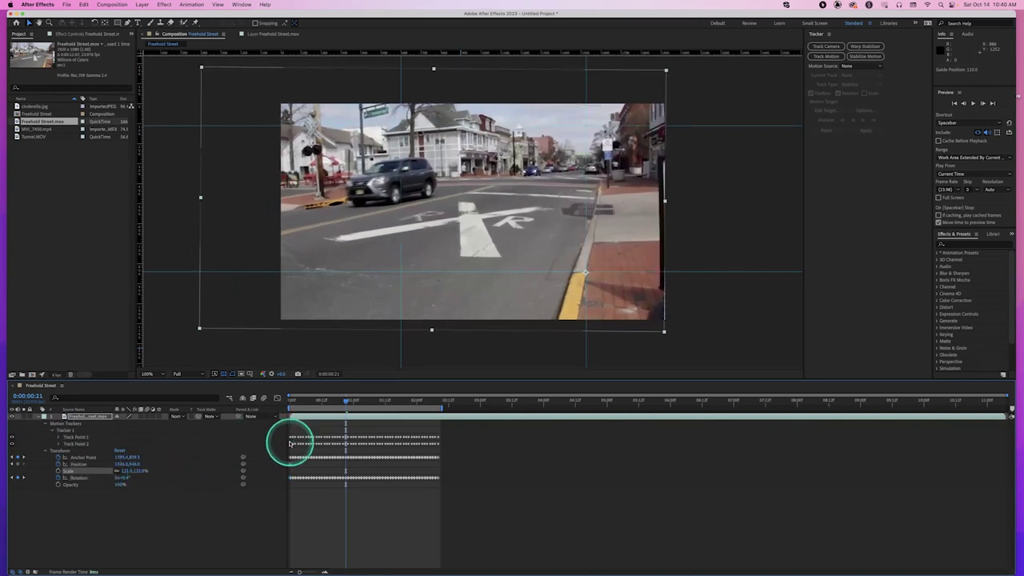
click(320, 402)
drag(320, 402, 288, 402)
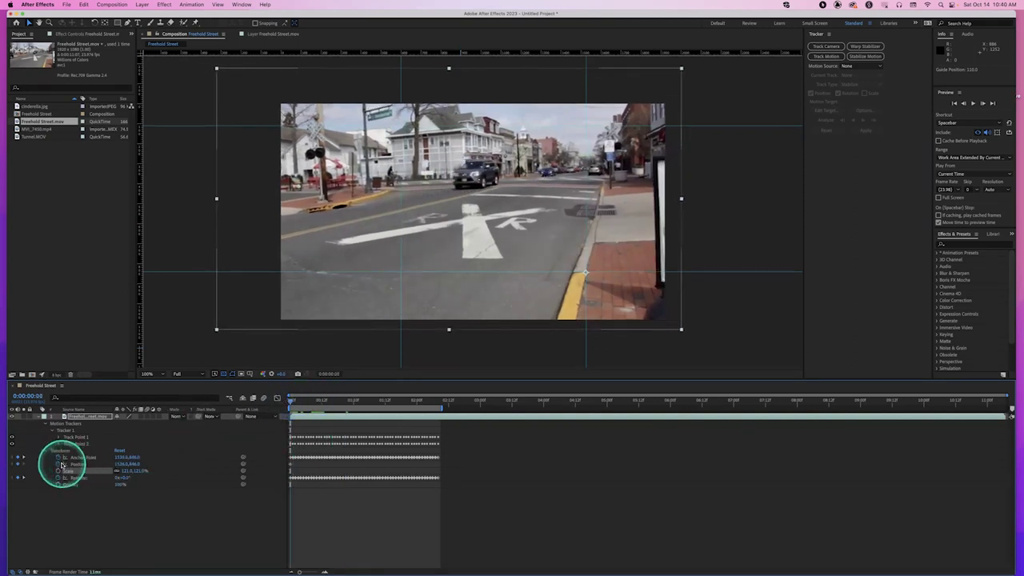
click(124, 464)
drag(126, 464, 216, 449)
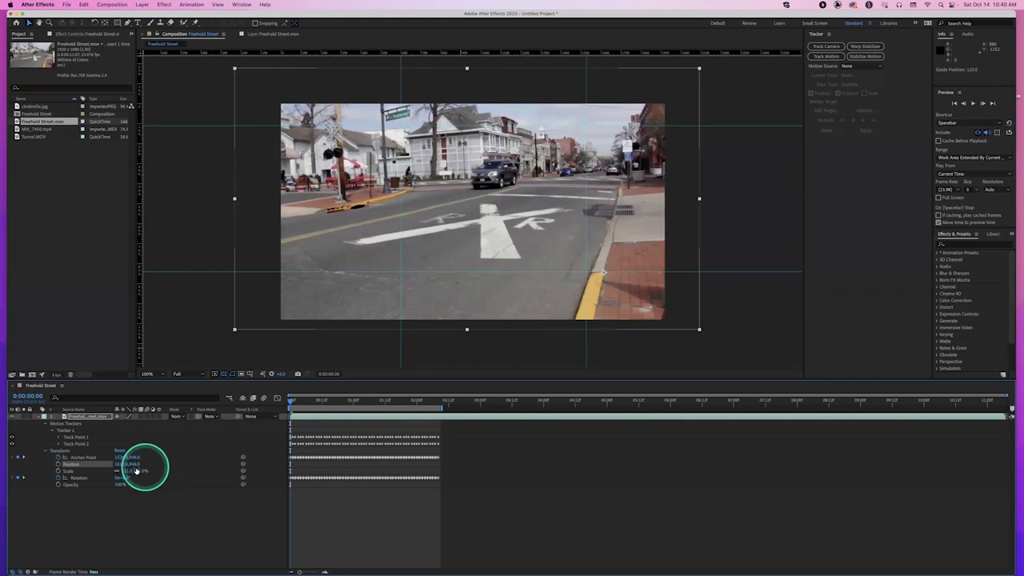
drag(131, 472, 130, 469)
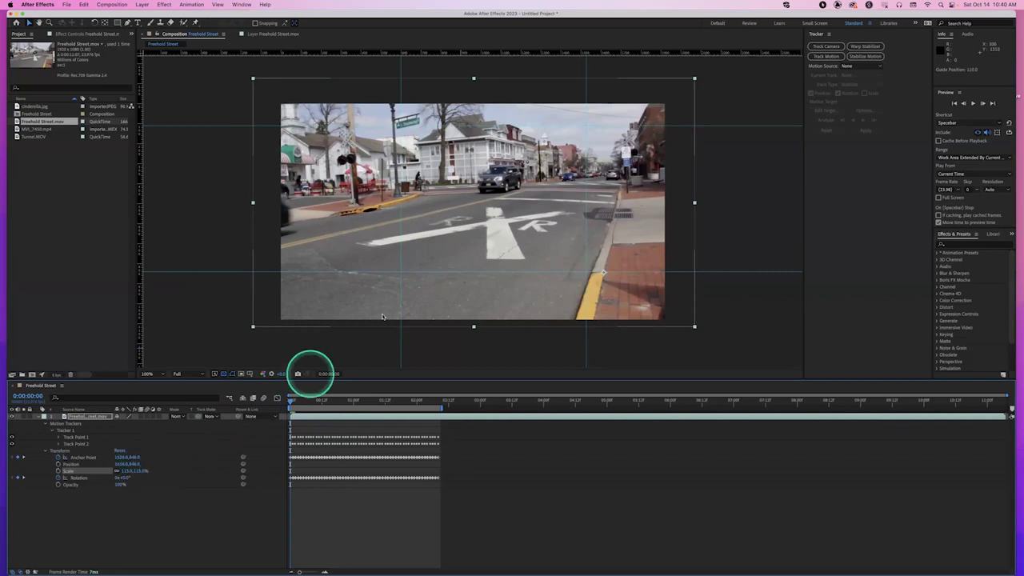
Realign the vertical guides, moving one left and the right guide further right
drag(400, 69, 397, 68)
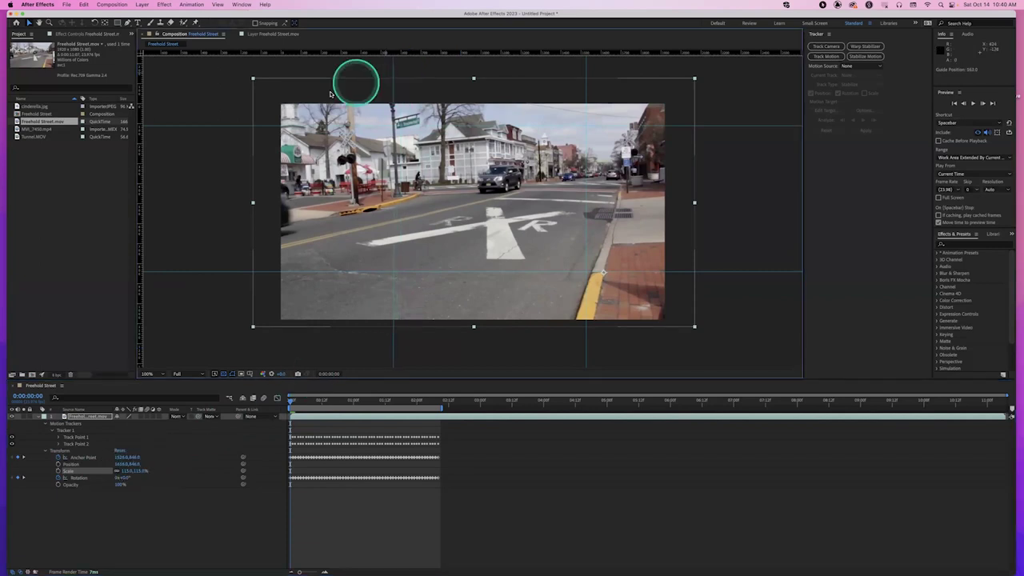
drag(244, 126, 247, 106)
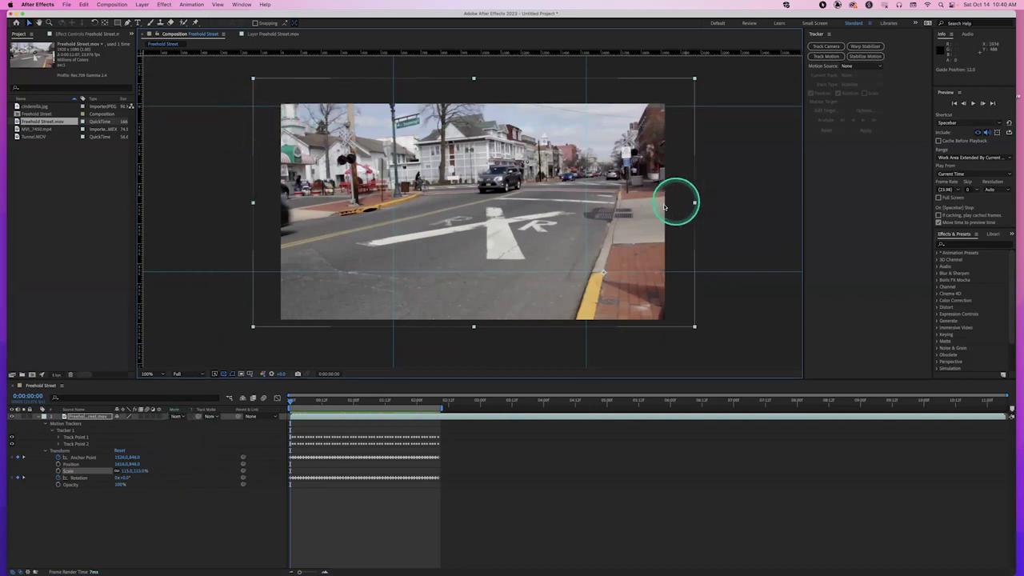
drag(586, 72, 605, 76)
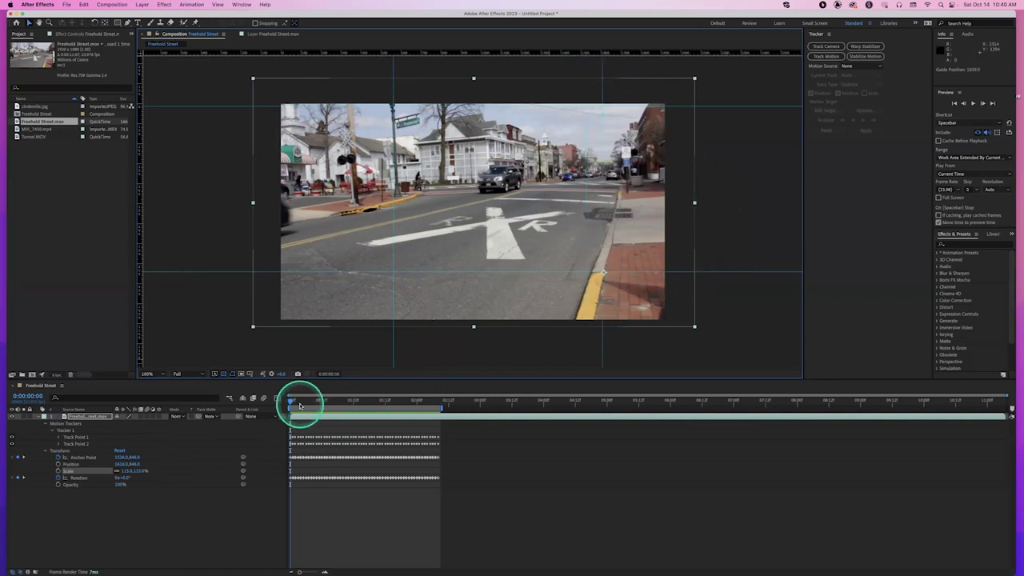
drag(296, 403, 290, 399)
Preview the tracked footage, stop at 0:00:02:03, and delete the Freehold Street.mov layer
key(space)
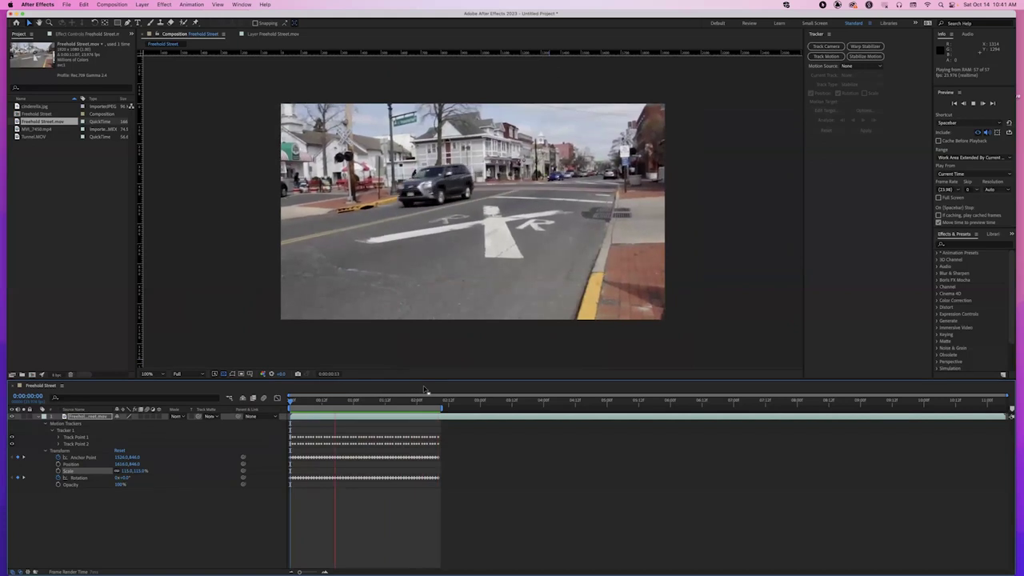
click(424, 389)
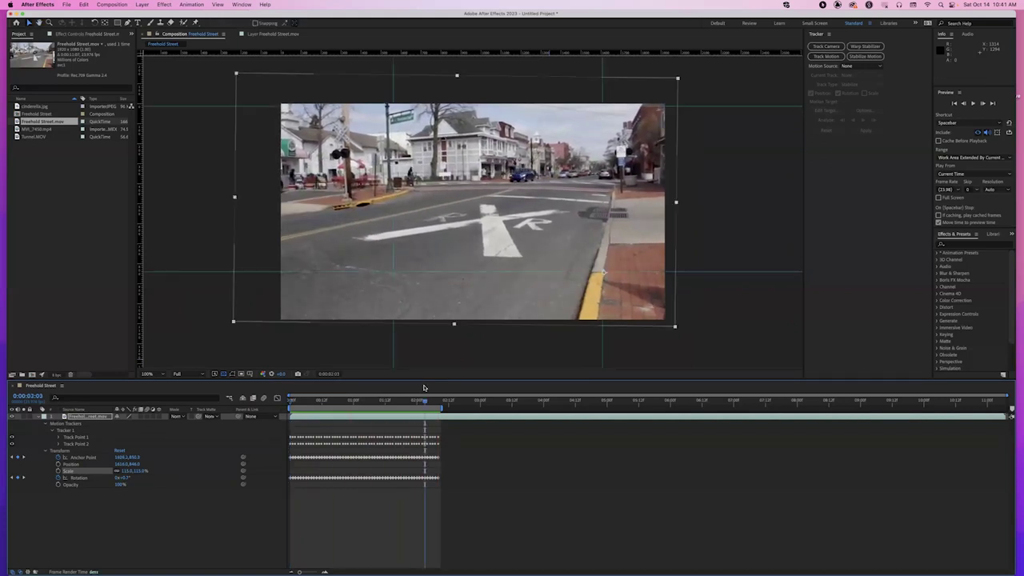
click(104, 419)
key(Delete)
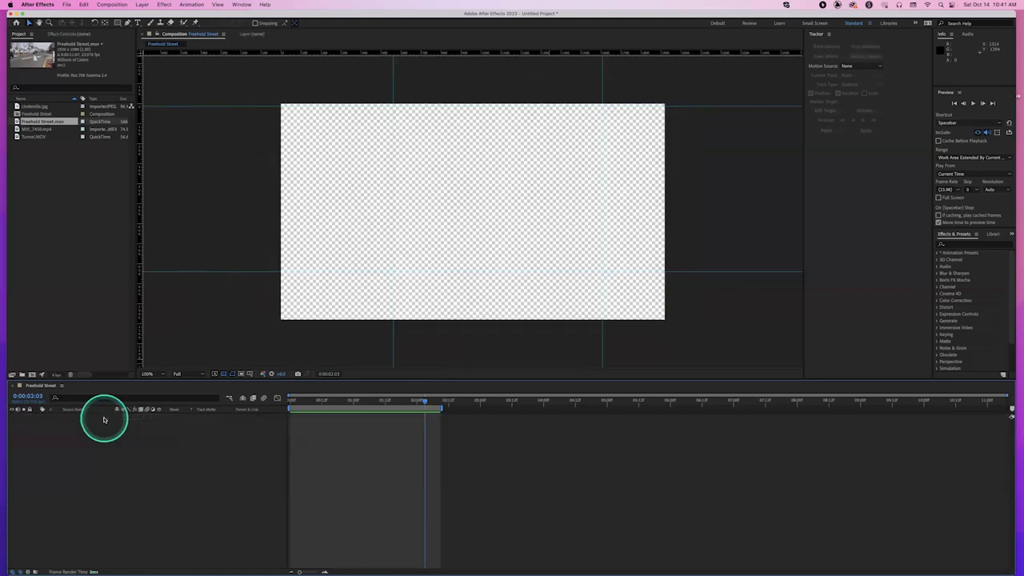
Re-add Freehold Street.mov to the timeline, then remove two guides and nudge one vertical guide left
drag(37, 121, 114, 430)
drag(374, 72, 128, 68)
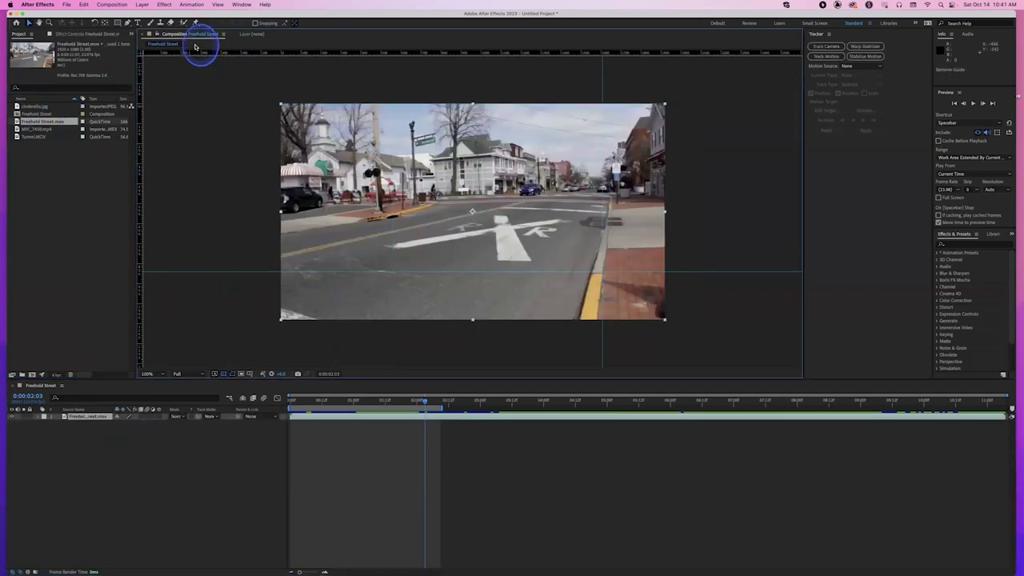
drag(600, 75, 114, 98)
drag(205, 271, 237, 56)
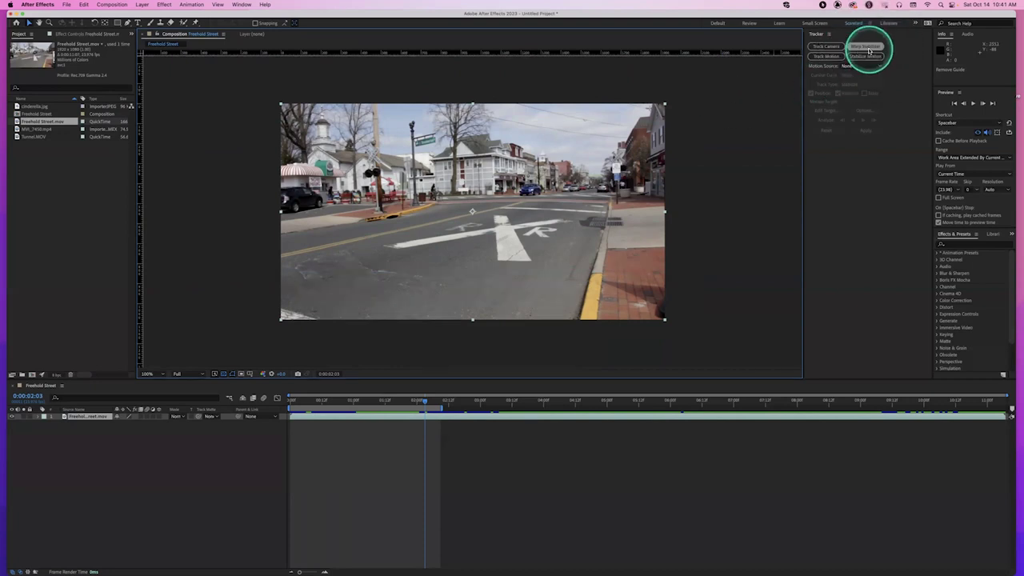
Apply Warp Stabilizer VFX to the Freehold Street.mov layer from Track & Stabilize
click(195, 8)
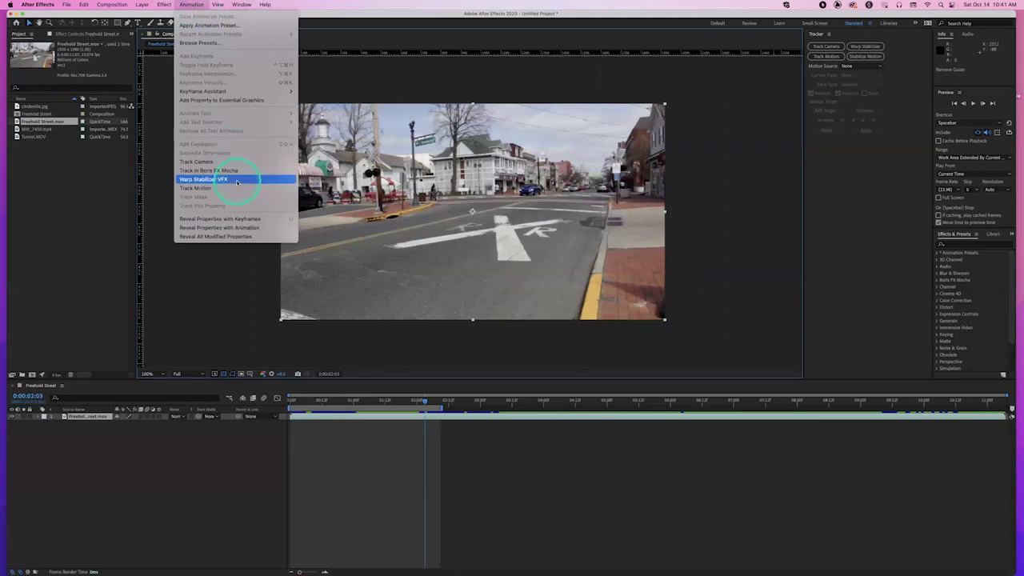
click(152, 439)
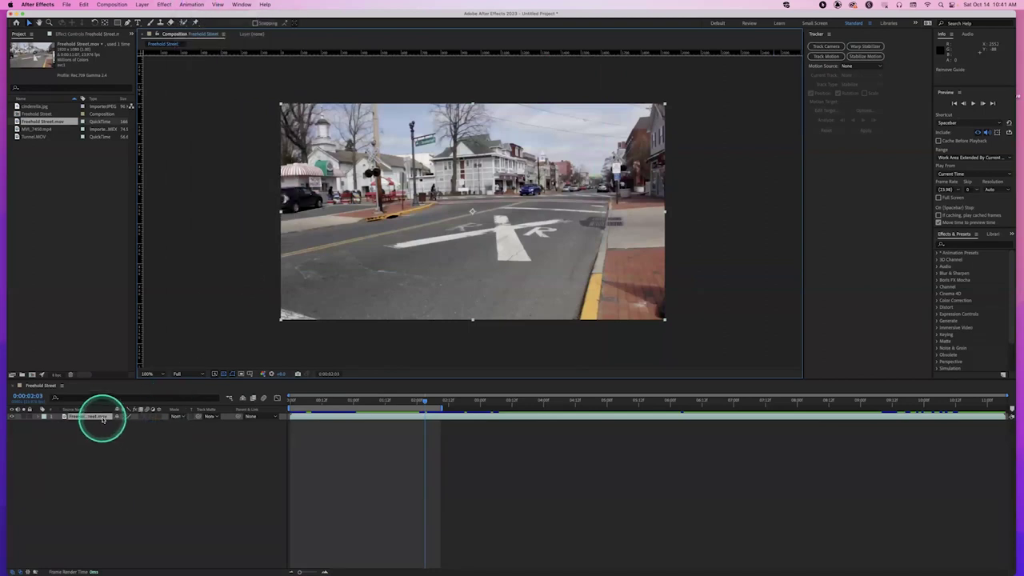
right_click(101, 419)
mouse_move(128, 466)
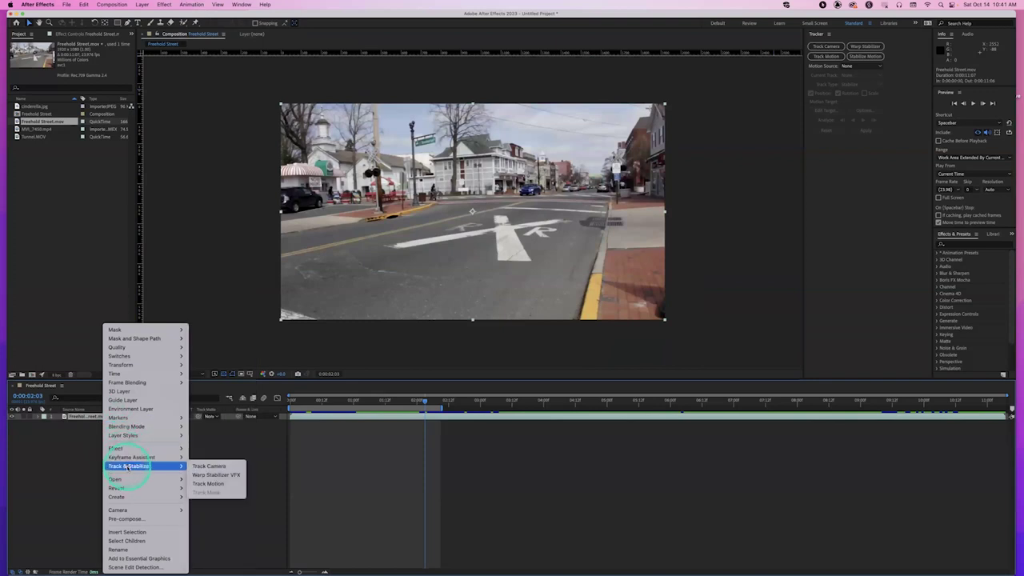
click(214, 475)
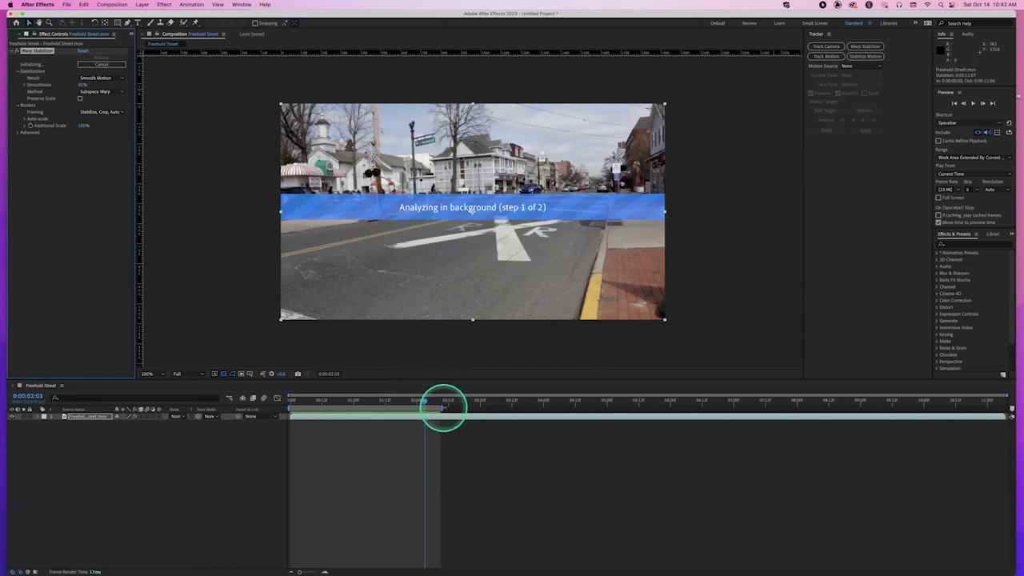
Extend the work area to the clip's end and let Warp Stabilizer finish, auto-scaling to 102.7%
drag(443, 400, 1005, 415)
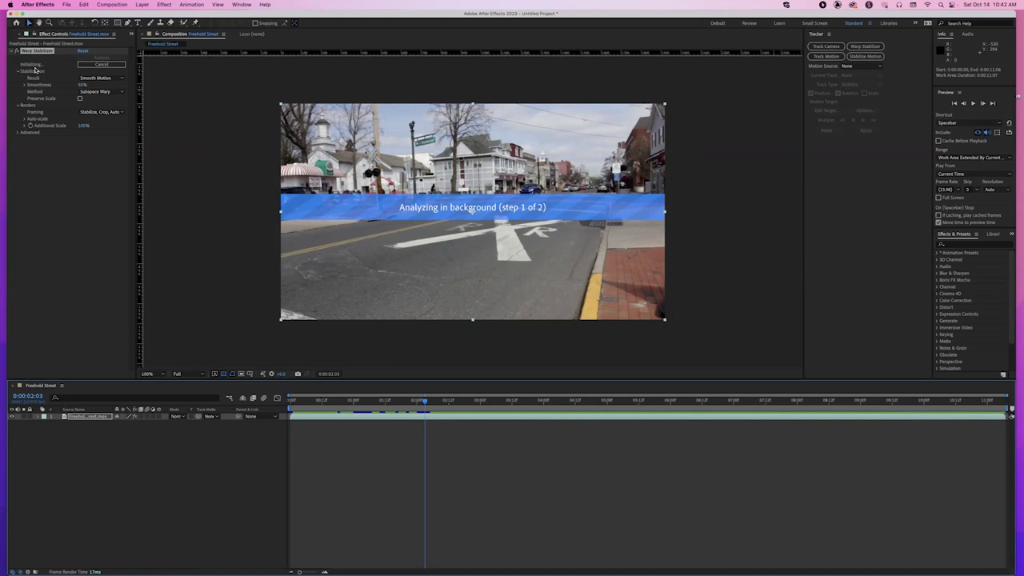
click(574, 196)
click(334, 197)
click(222, 187)
click(221, 187)
drag(61, 61, 108, 83)
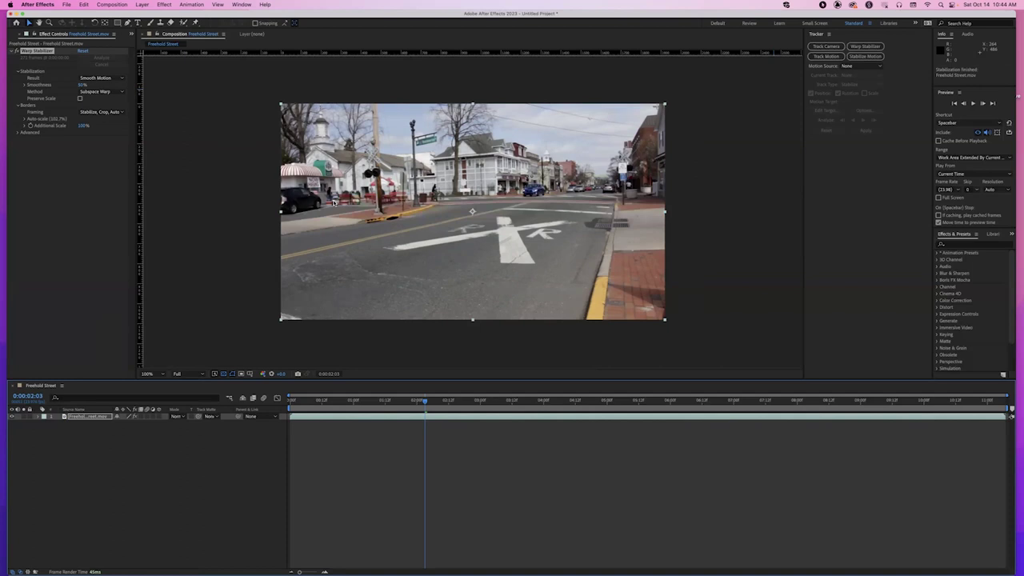
Expand Warp Stabilizer's Advanced settings and show track points, zooming in to inspect them
drag(296, 199, 284, 196)
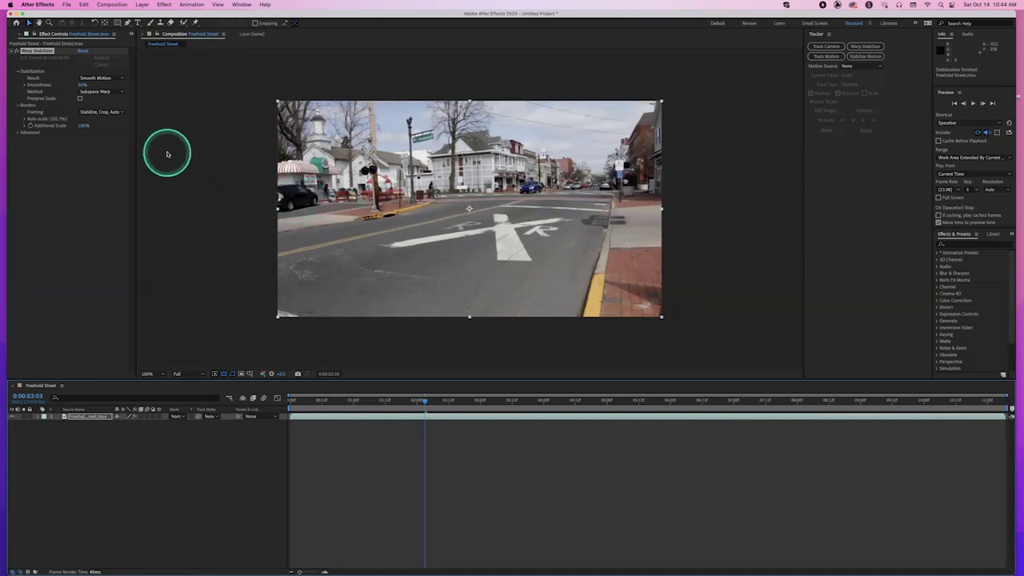
click(19, 132)
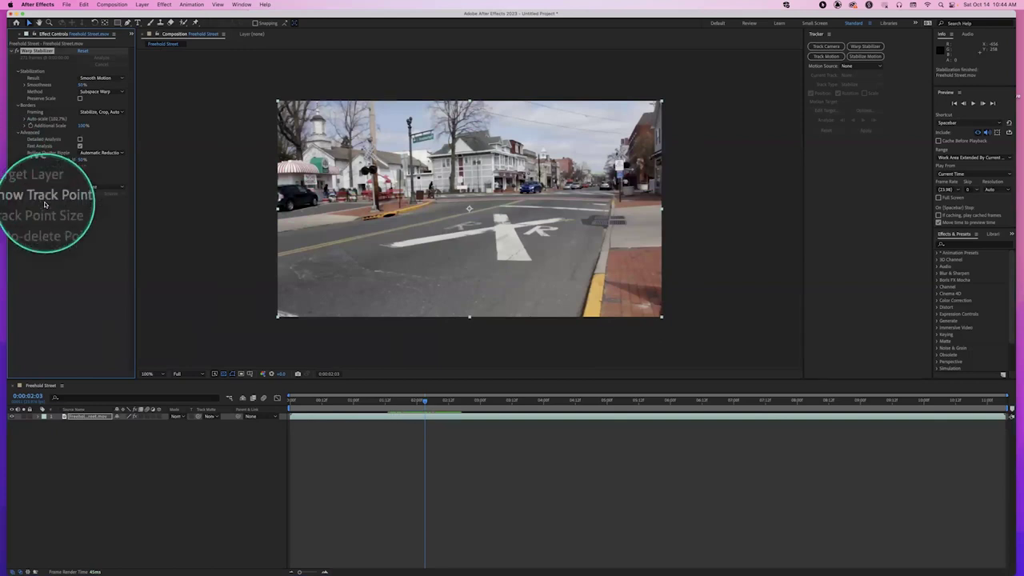
click(79, 200)
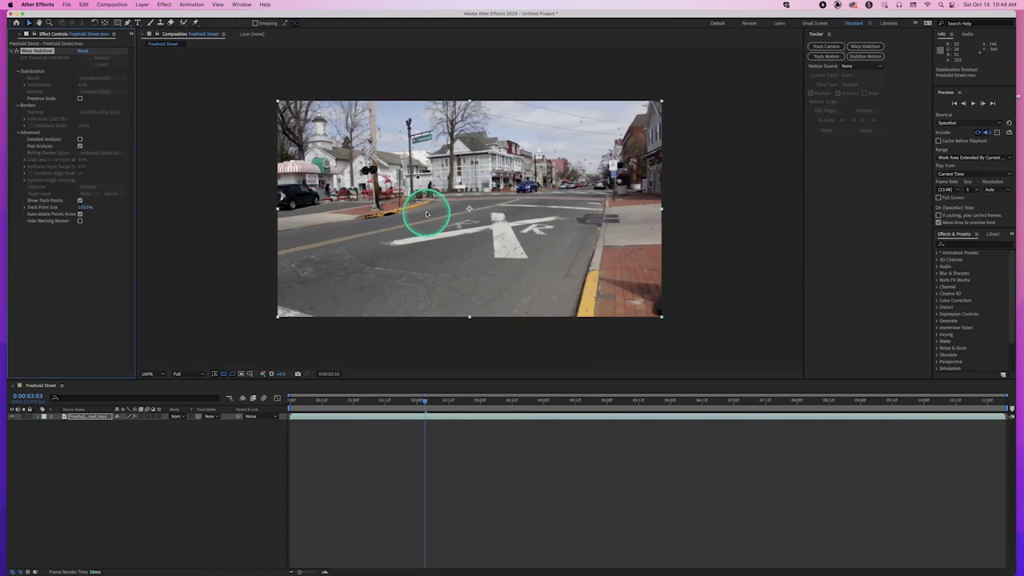
key(period)
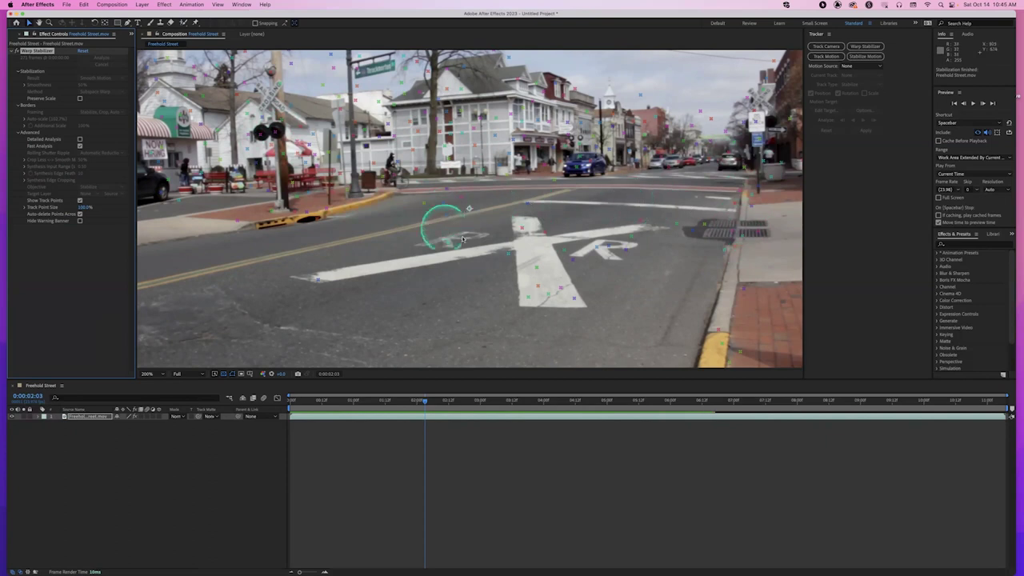
key(slash)
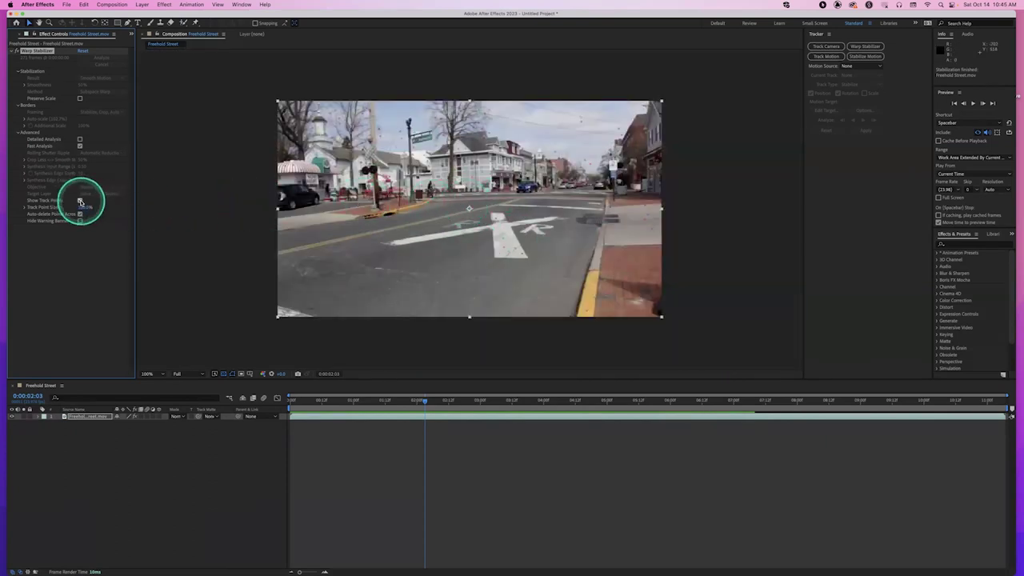
click(81, 202)
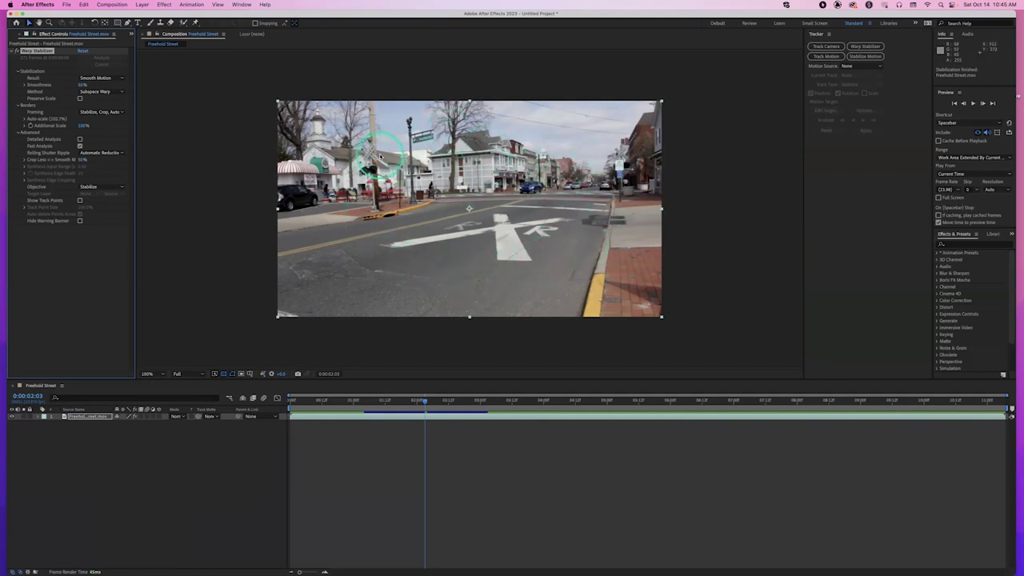
click(79, 200)
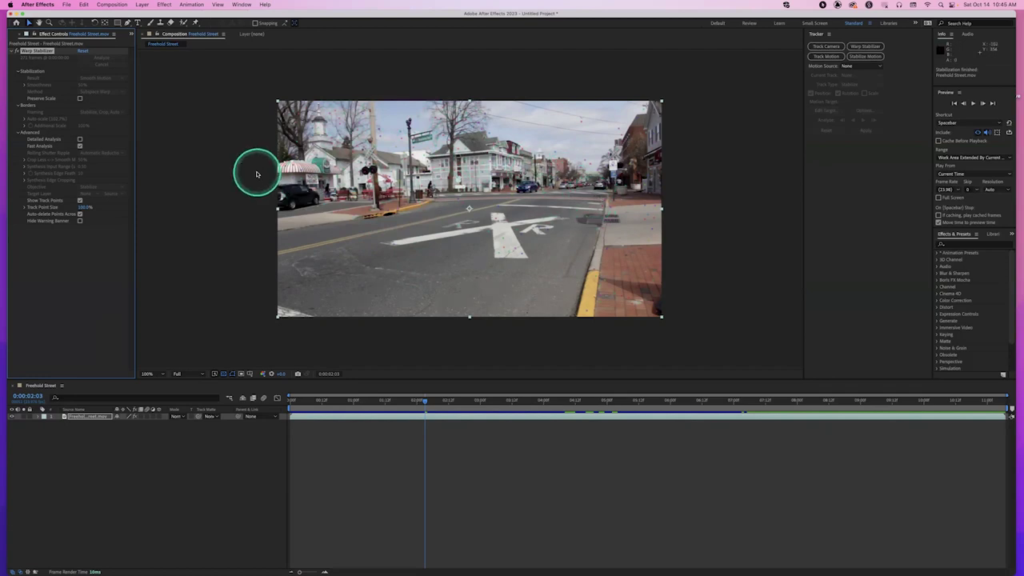
Turn on rulers with Cmd+R and drag a vertical guide into the frame
click(197, 166)
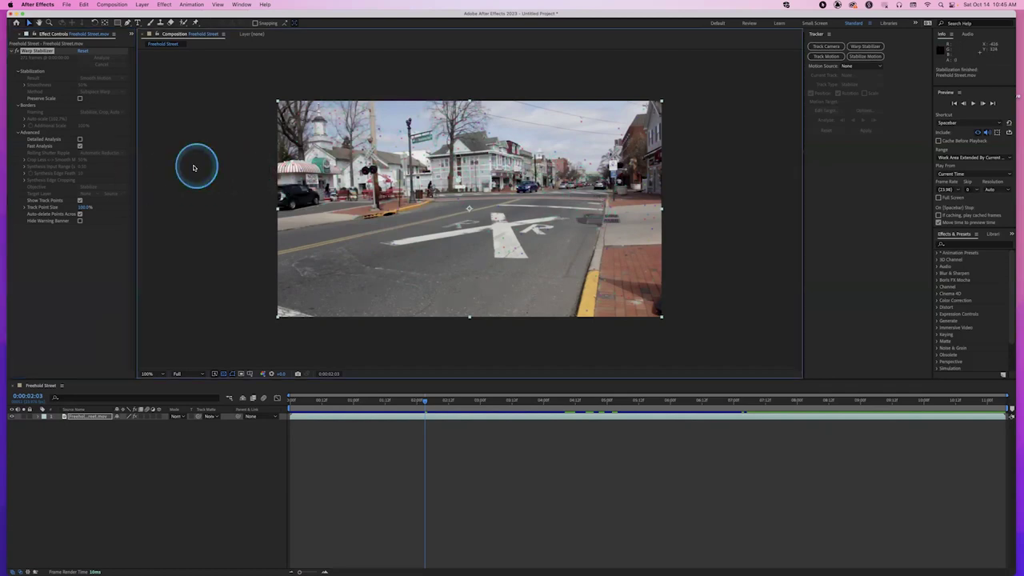
key(super+r)
drag(141, 178, 314, 192)
Drag more vertical guides from the ruler, one near the frame centre
drag(139, 197, 280, 200)
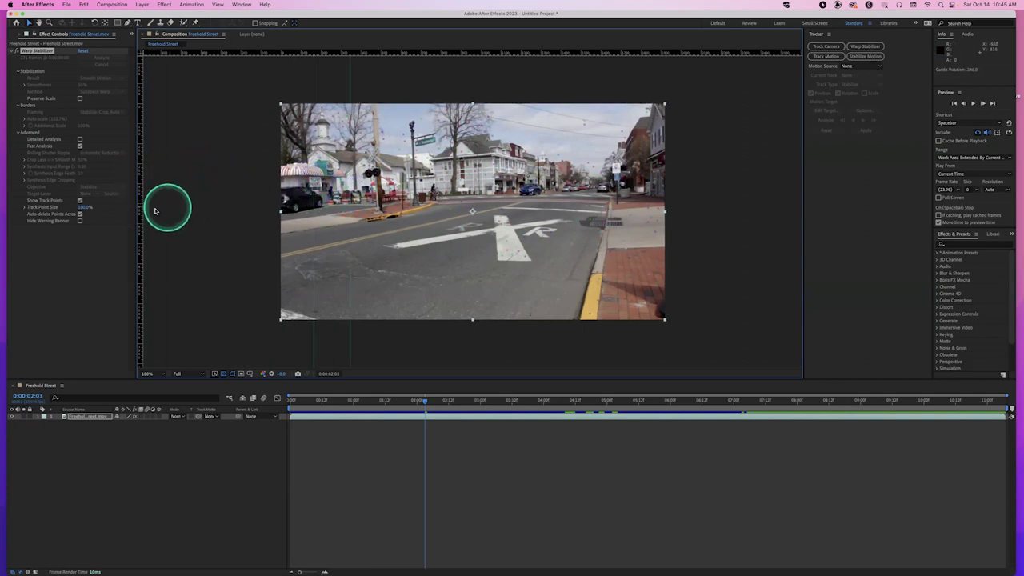
drag(141, 212, 379, 200)
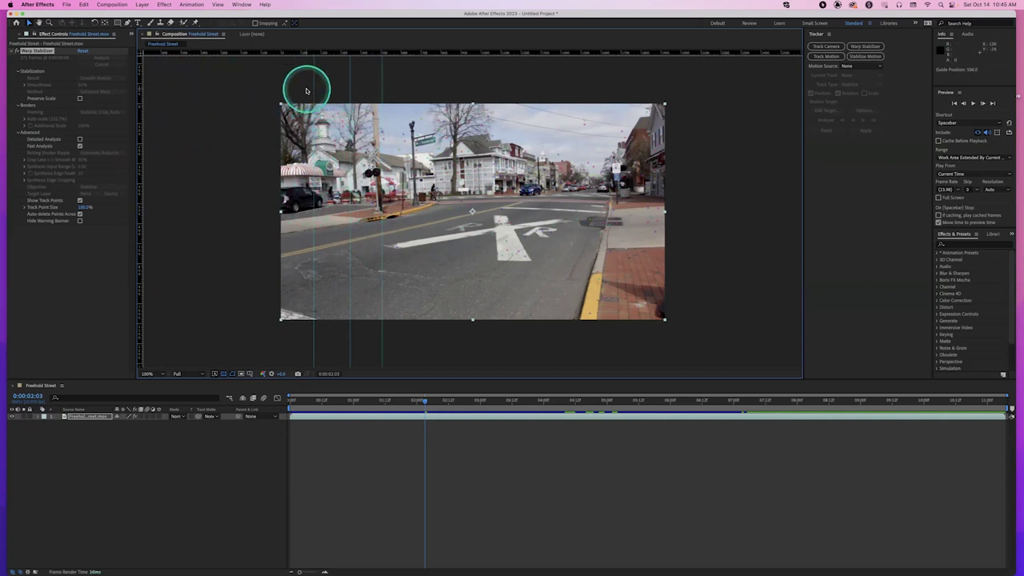
click(357, 92)
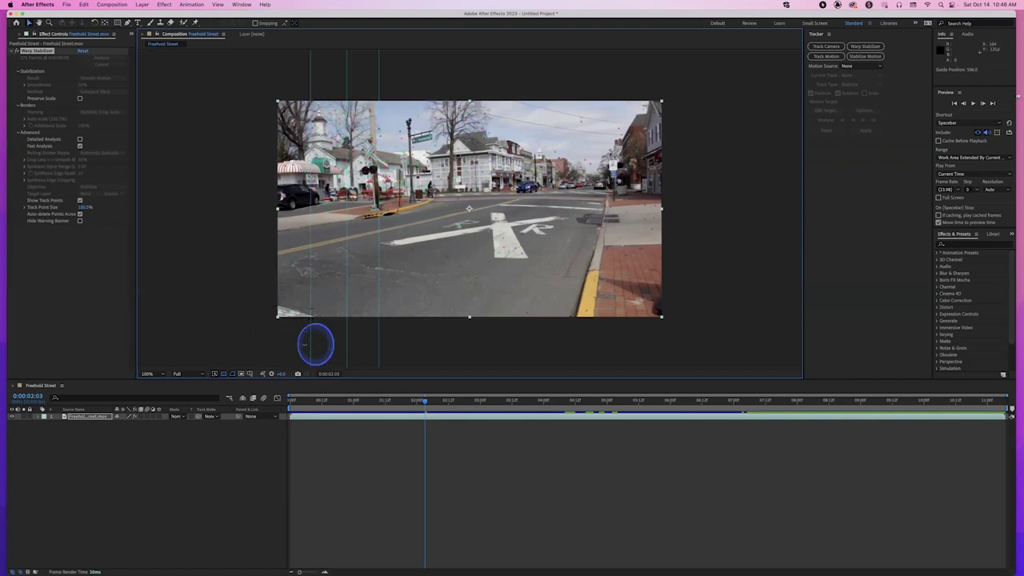
Drag all three guides back onto the ruler and reselect Warp Stabilizer in Effect Controls
click(242, 447)
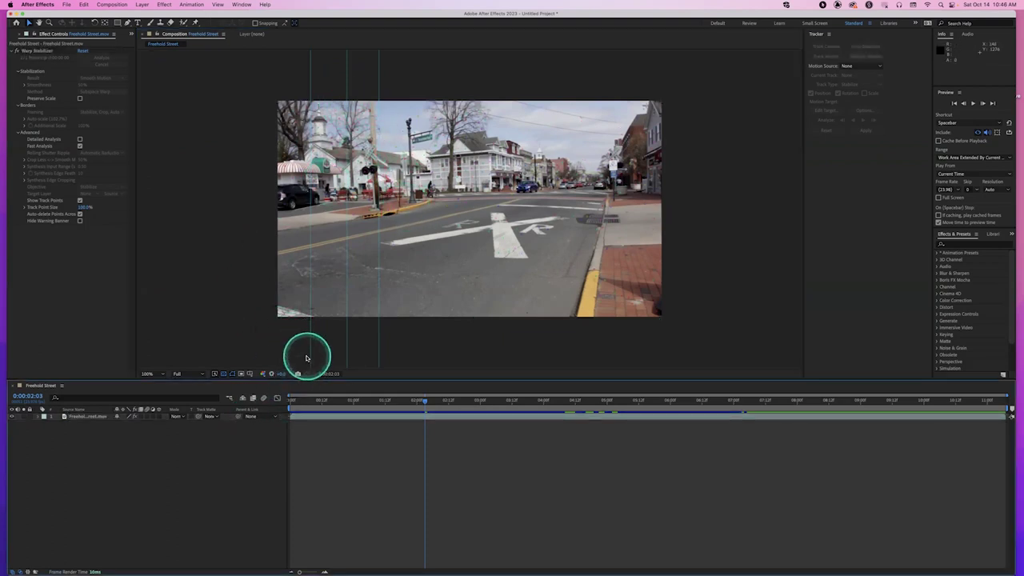
drag(310, 354, 151, 323)
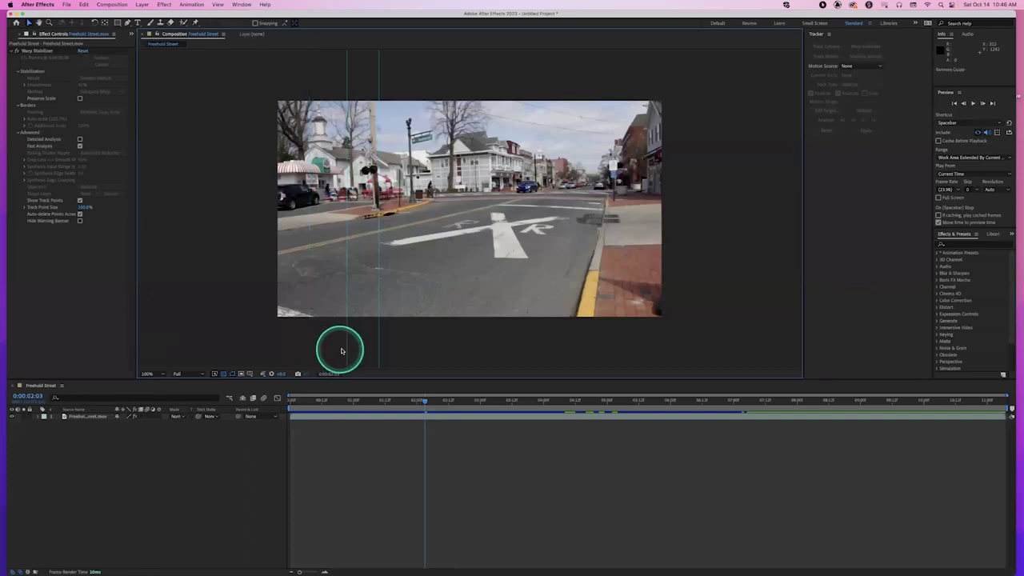
drag(347, 348, 119, 327)
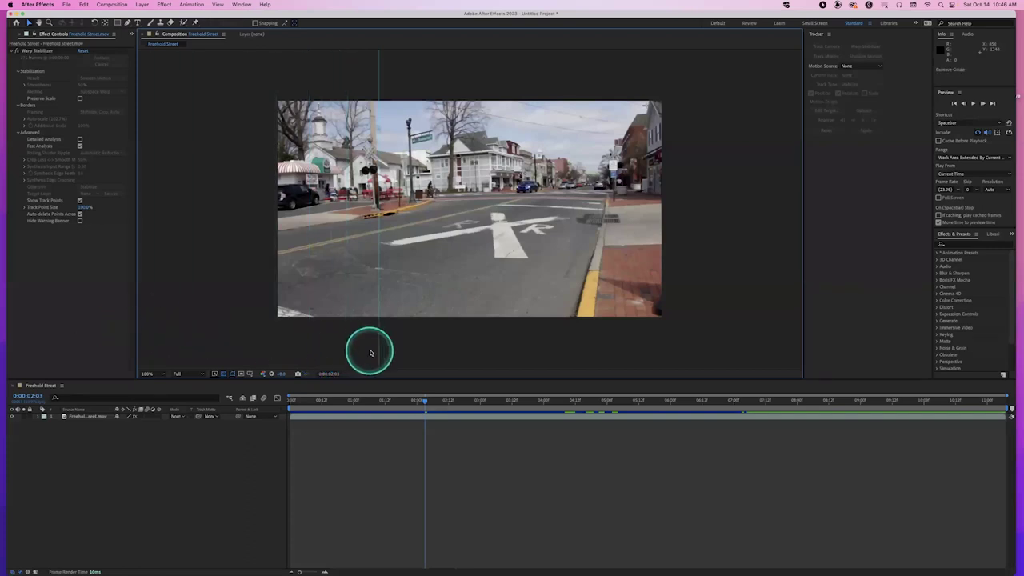
drag(382, 350, 120, 329)
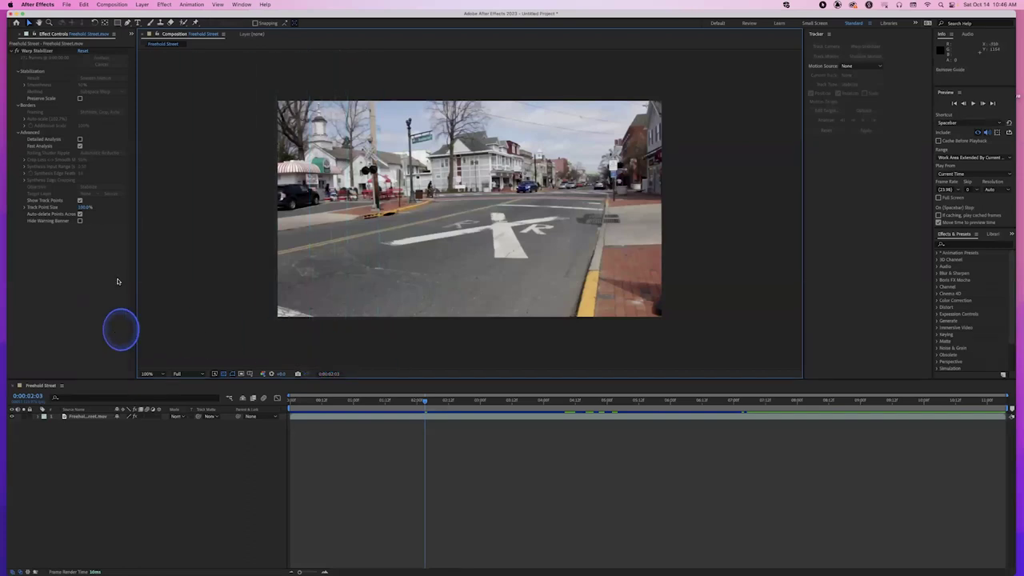
click(40, 50)
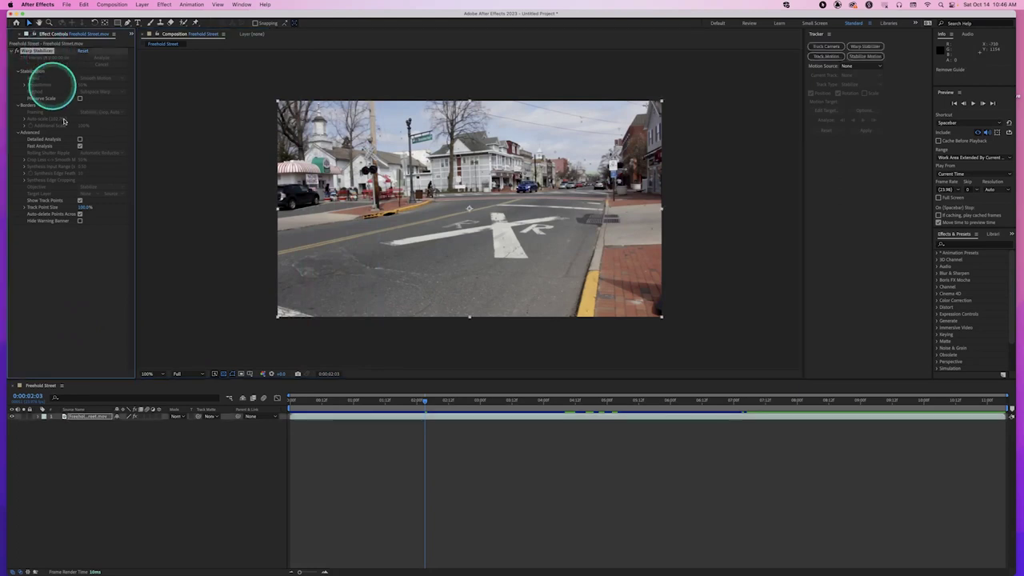
Jump to the first frame with Home and uncheck Show Track Points
click(103, 418)
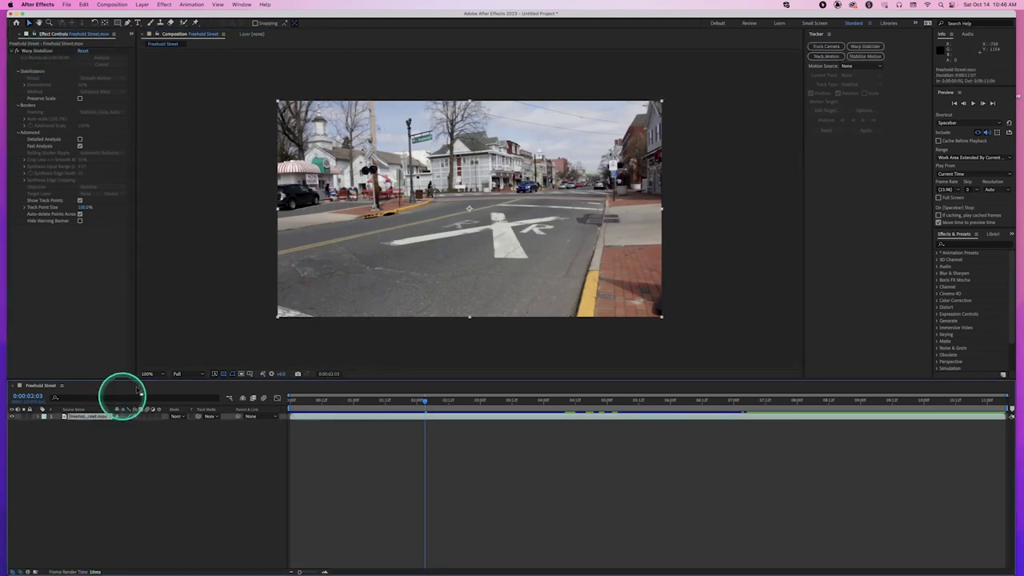
key(Home)
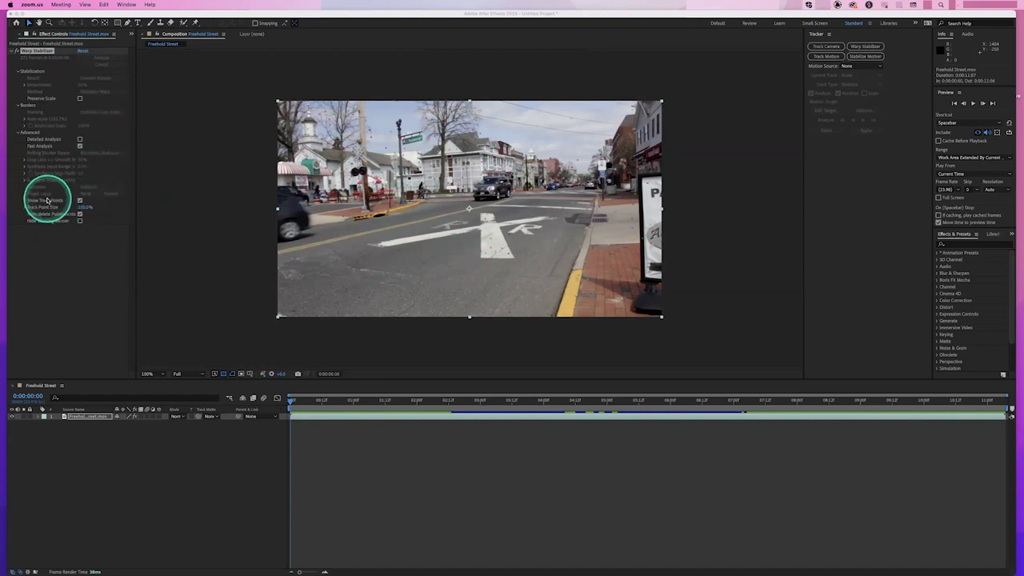
click(79, 200)
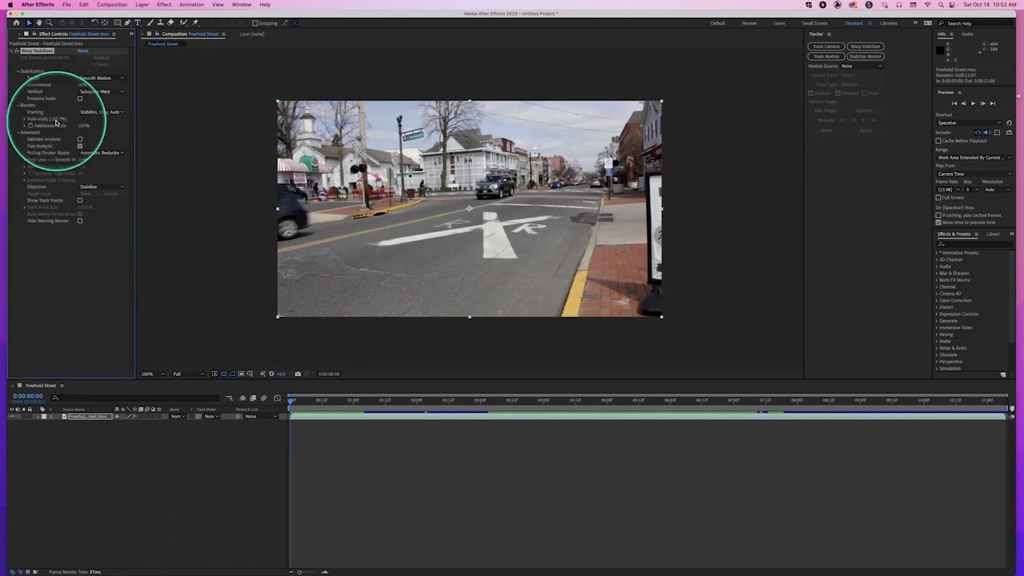
click(112, 112)
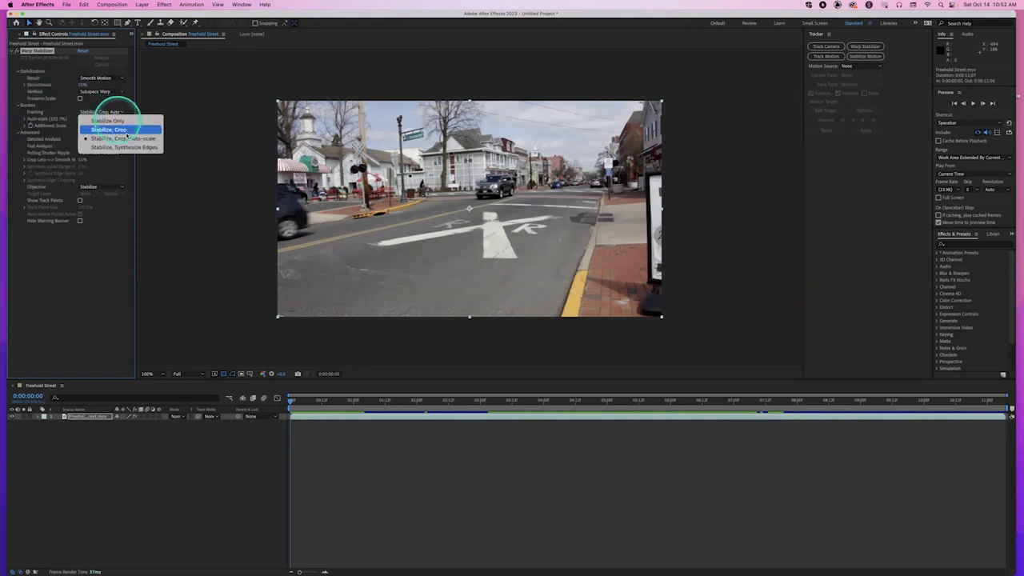
click(164, 108)
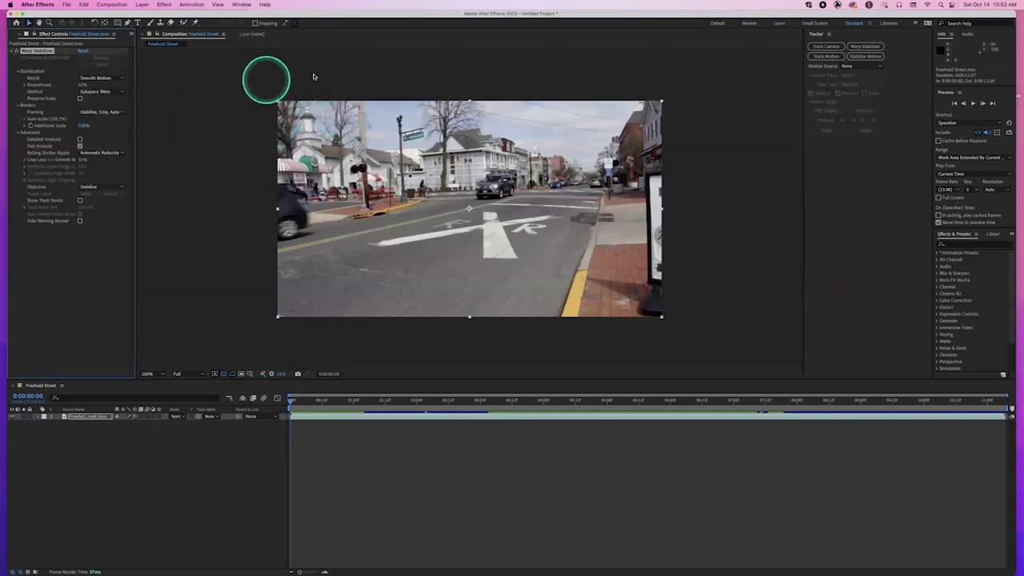
click(284, 402)
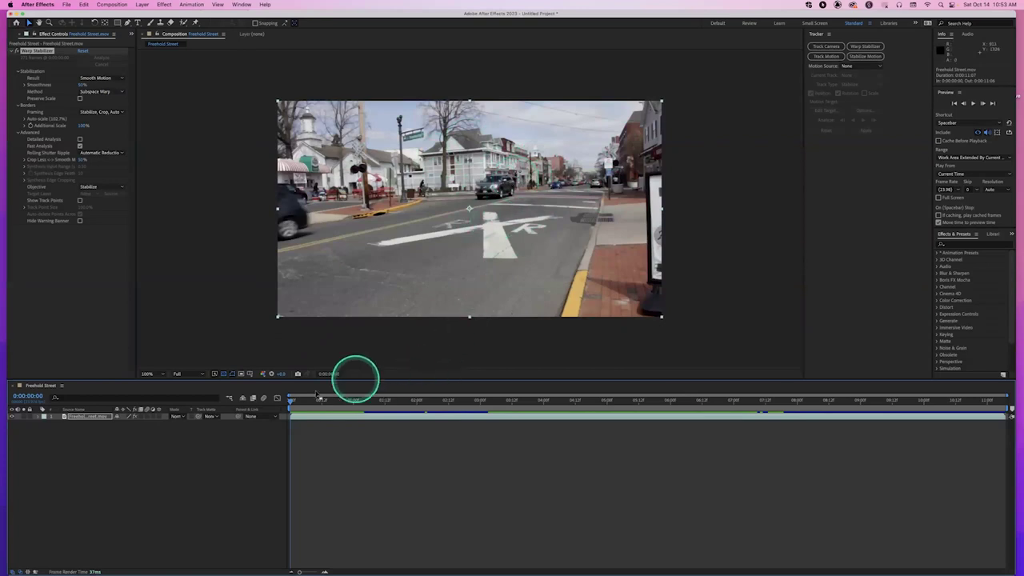
key(space)
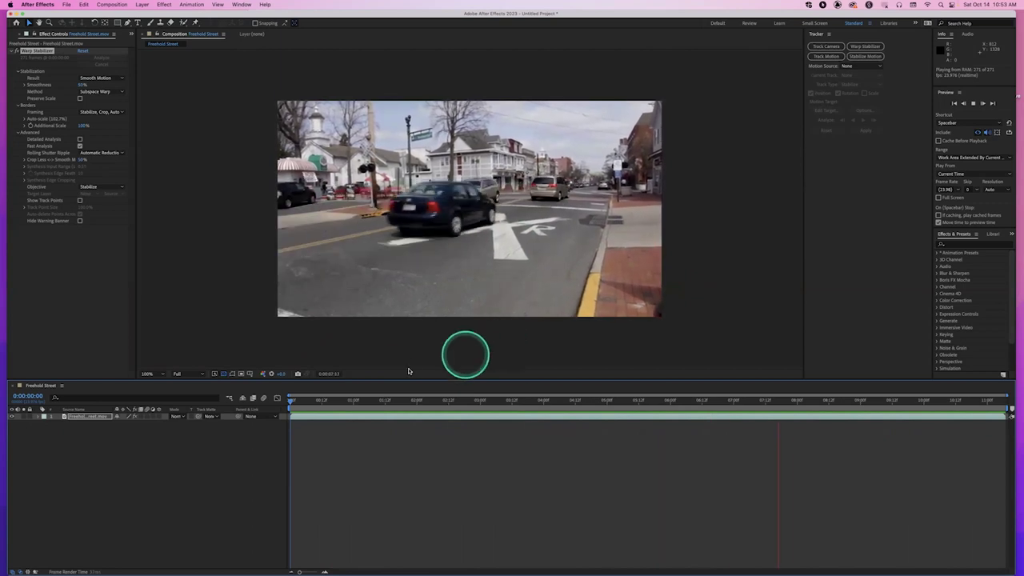
click(309, 400)
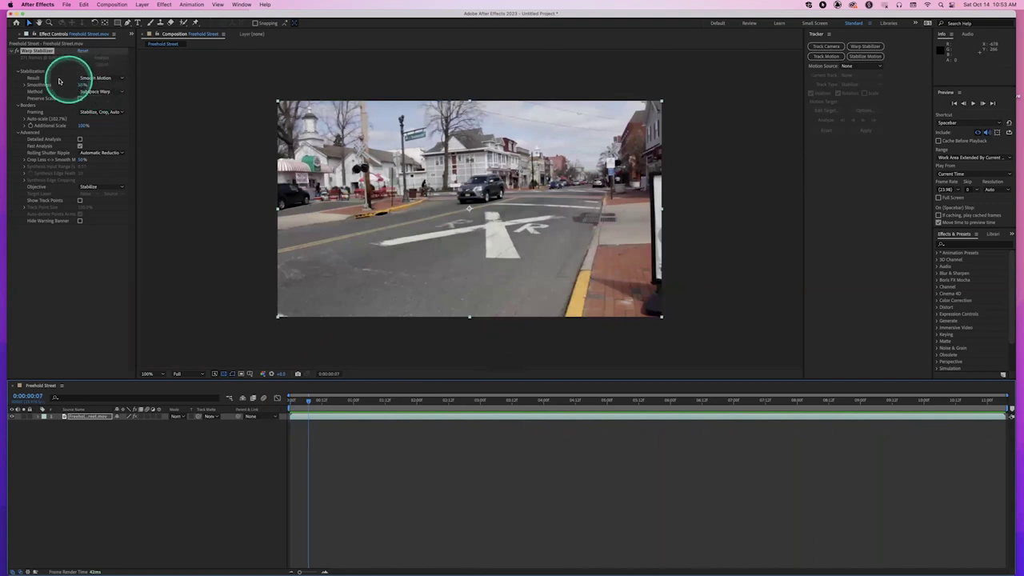
Keep Result at Smooth Motion and switch the Method from Subspace Warp to Perspective
click(32, 77)
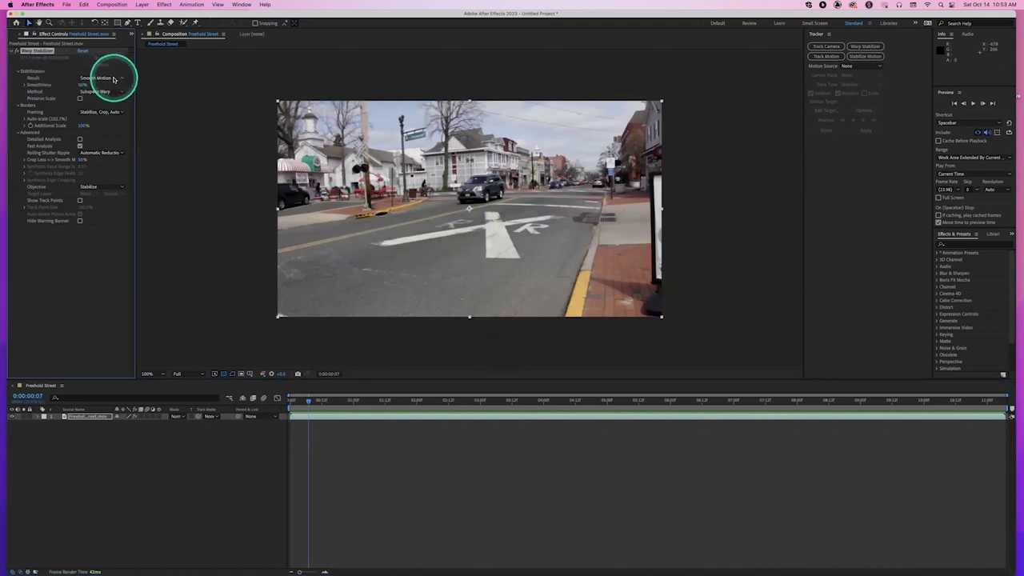
click(112, 77)
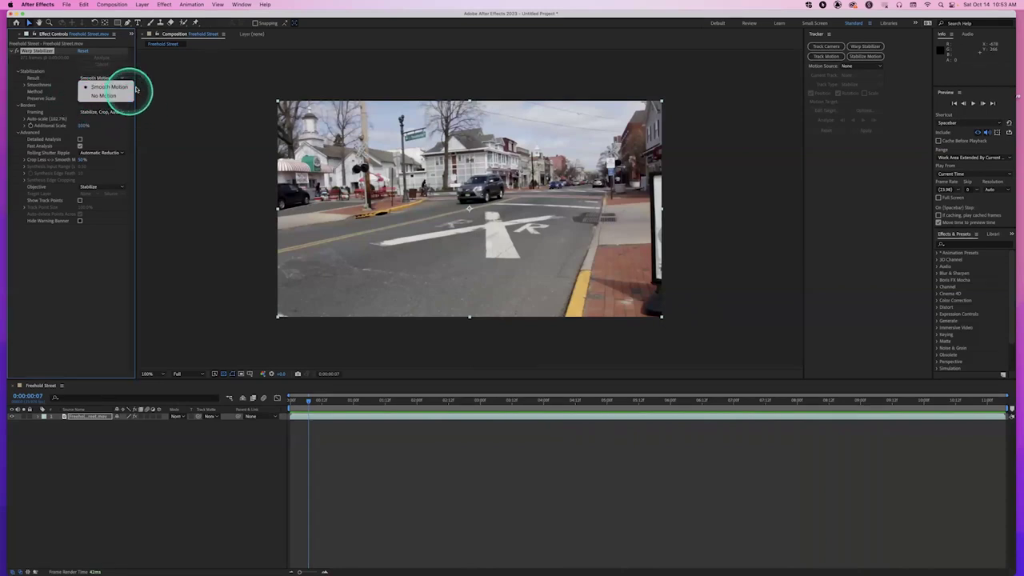
click(156, 91)
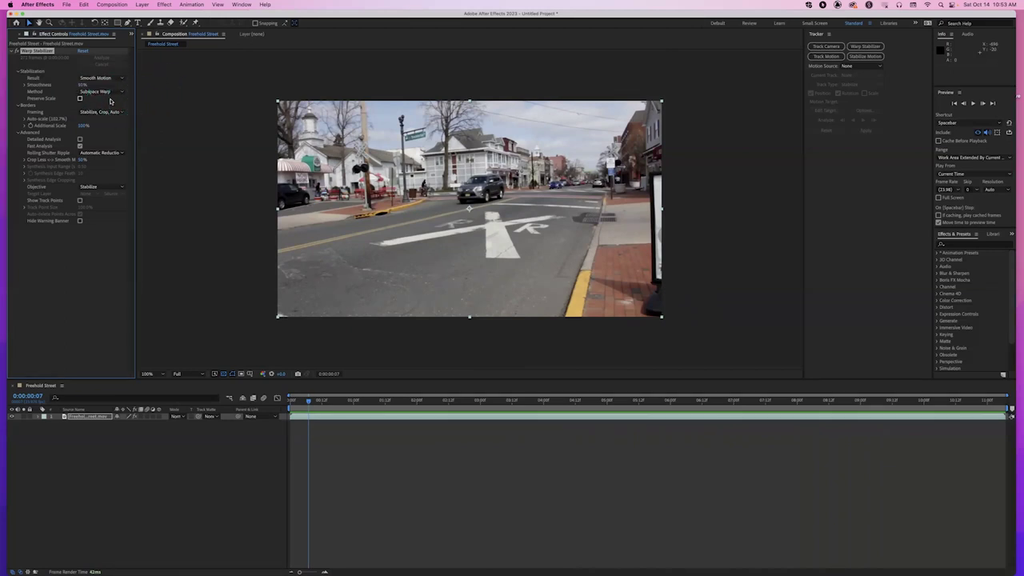
click(102, 91)
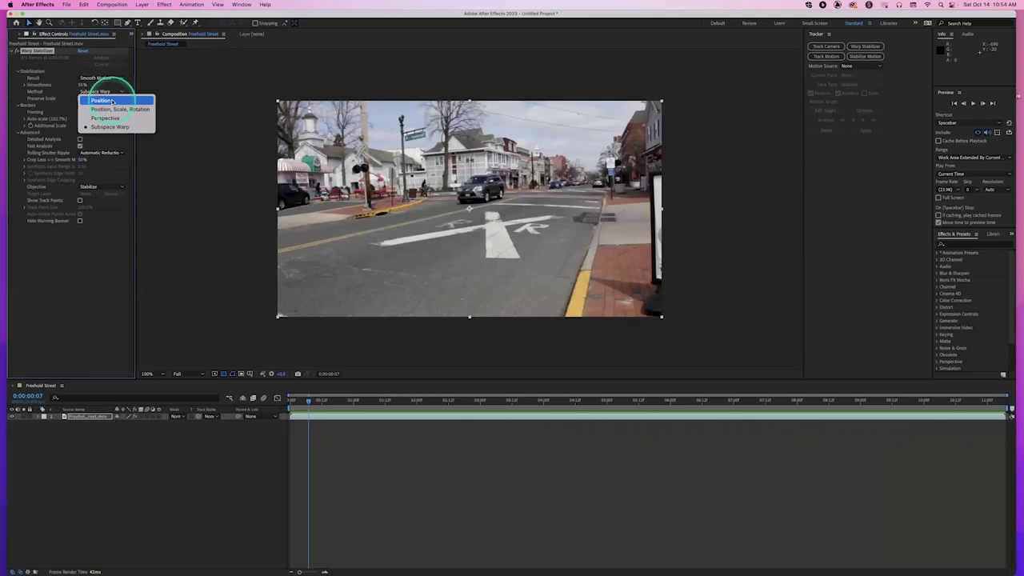
click(410, 120)
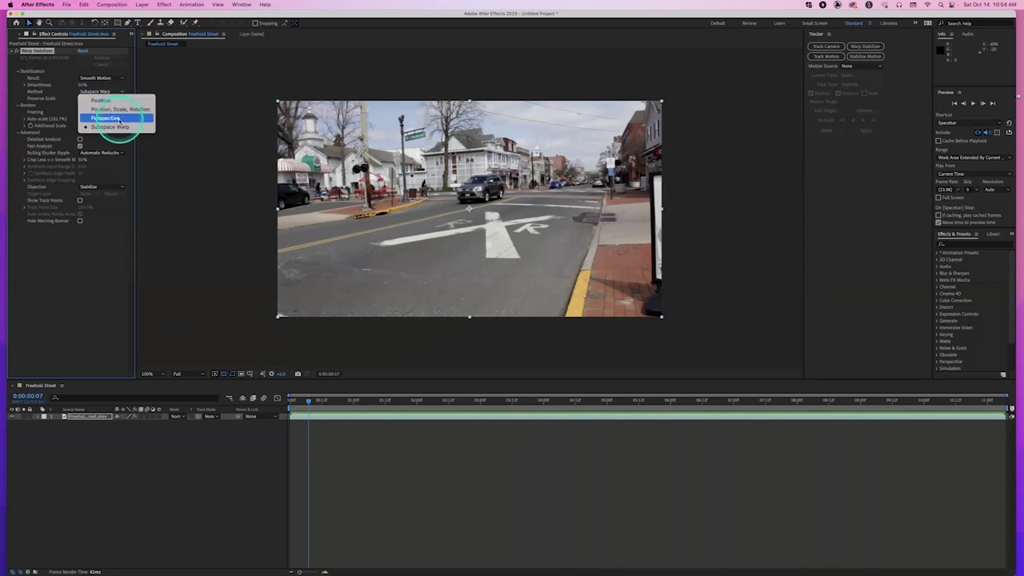
click(119, 118)
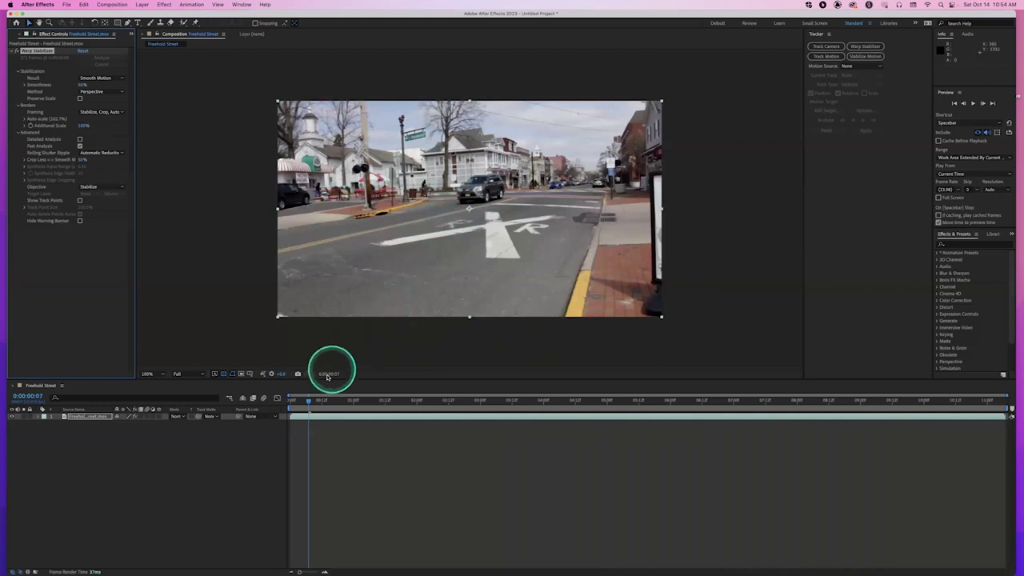
Preview the Perspective-stabilized clip from frame 0, stop at 0:00:00:17, and show track points
drag(309, 404, 275, 406)
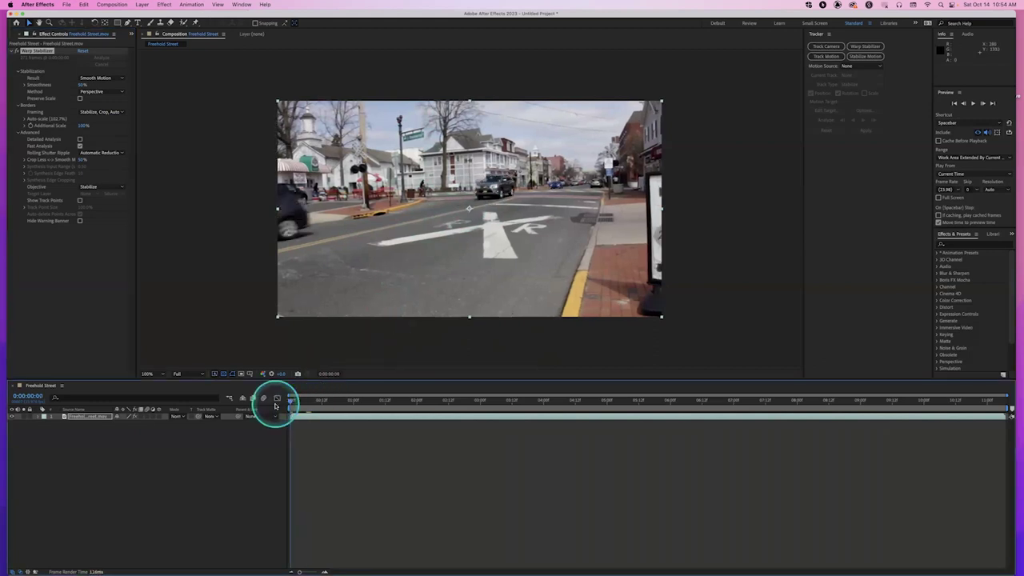
key(space)
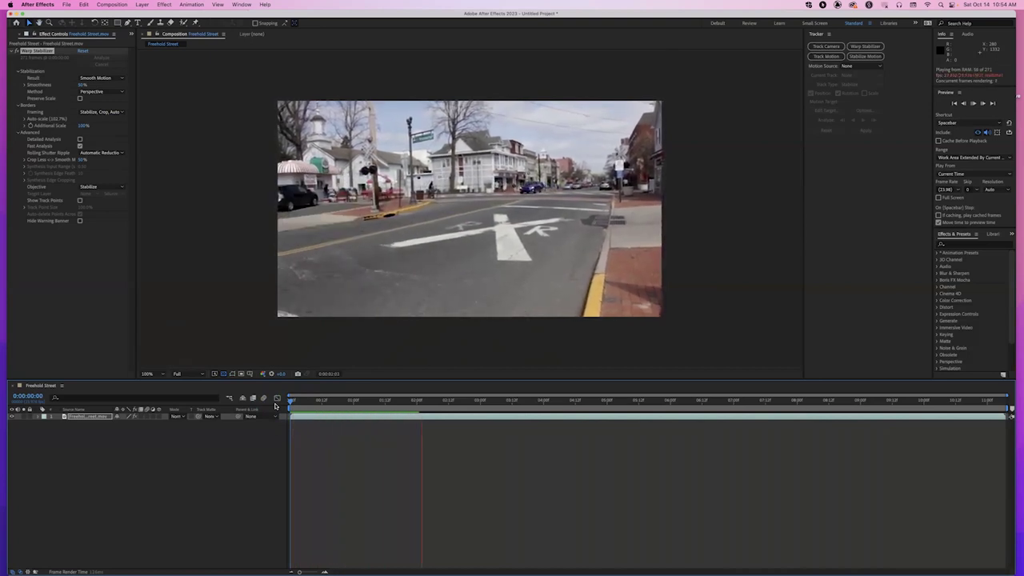
key(space)
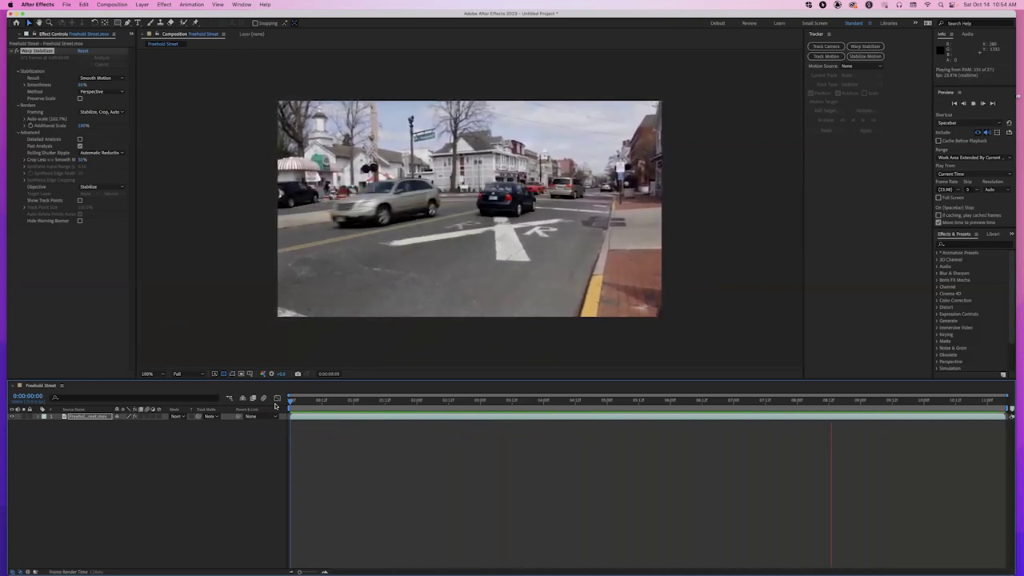
click(333, 402)
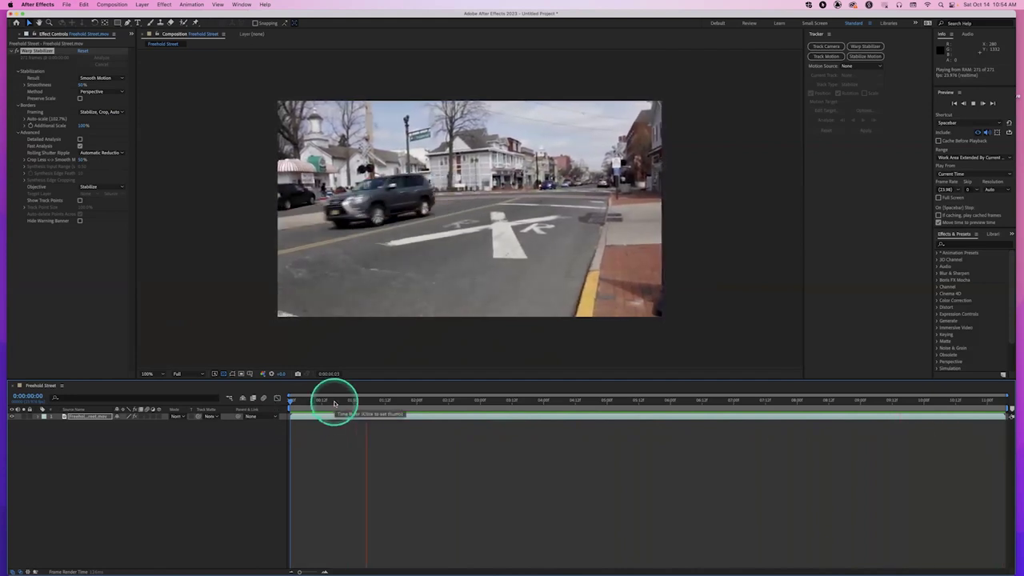
key(space)
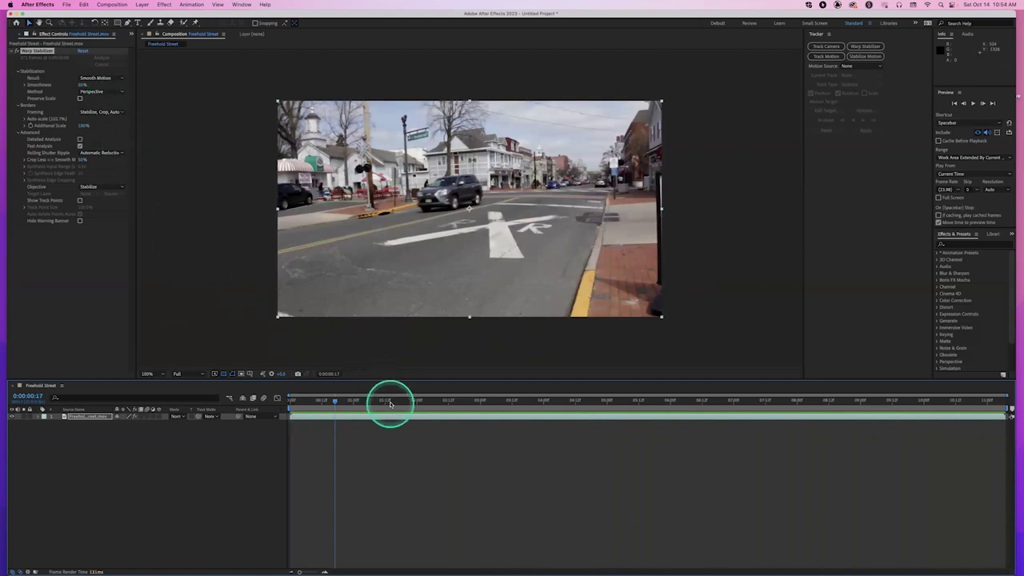
click(79, 200)
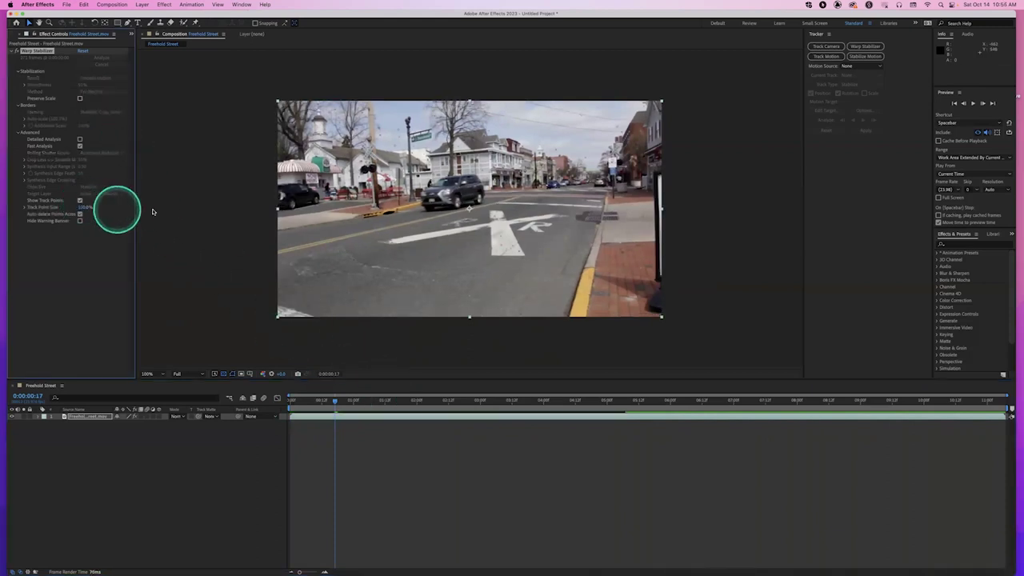
Zoom the viewer to 200% and delete the track points on the dark SUV
key(period)
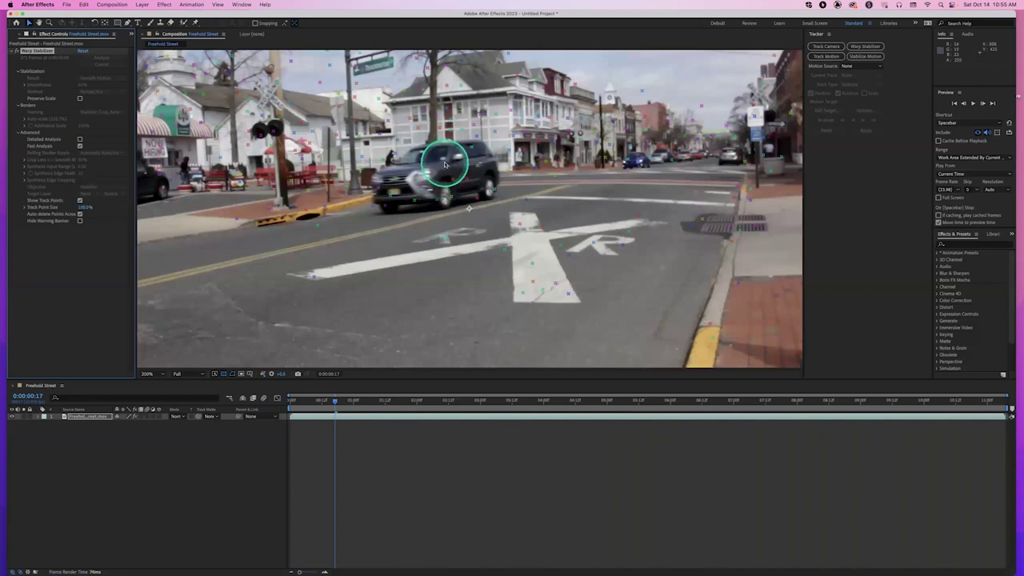
mouse_move(463, 144)
mouse_down()
mouse_move(475, 137)
mouse_move(486, 160)
mouse_move(452, 193)
mouse_move(387, 204)
mouse_move(373, 180)
mouse_move(440, 160)
mouse_up()
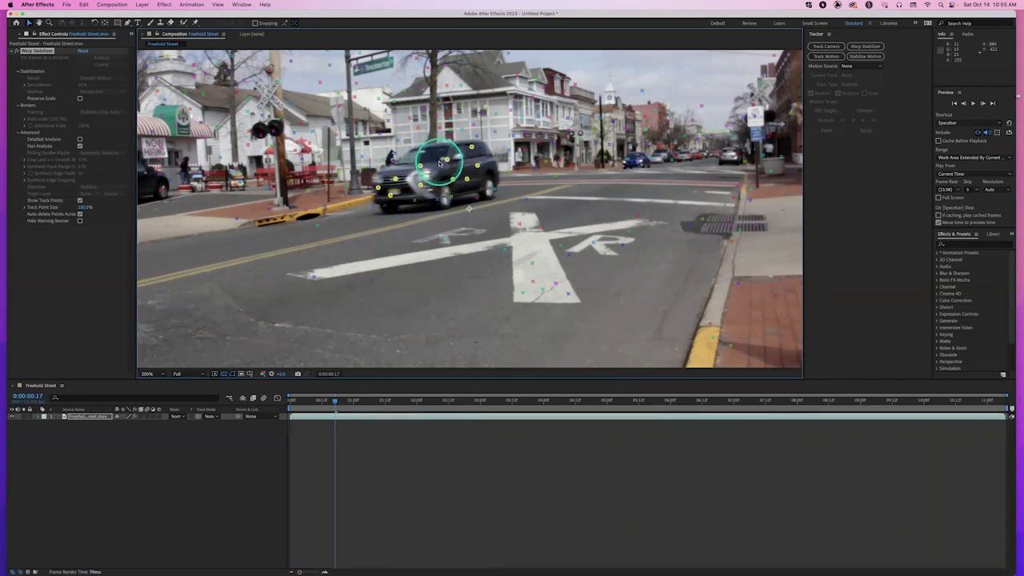
key(Delete)
click(80, 200)
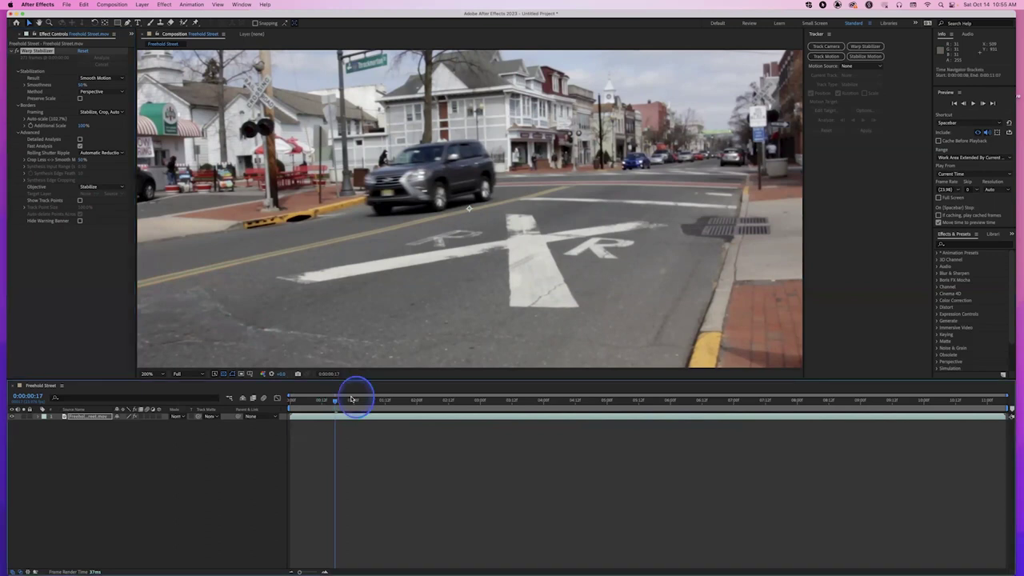
Delete the track points on the passing blue car, then scrub back to check the stabilization
drag(386, 401, 559, 402)
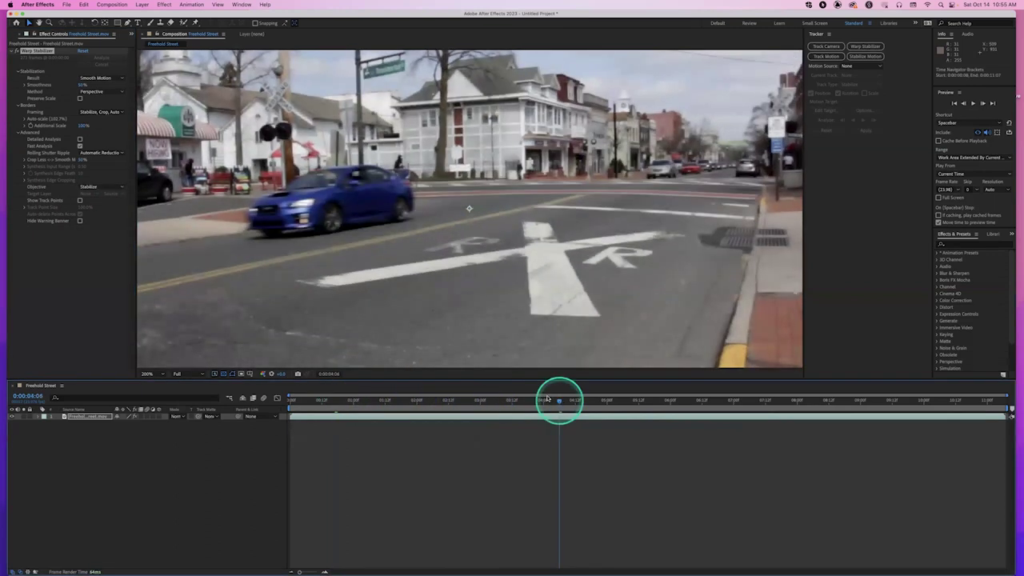
click(81, 204)
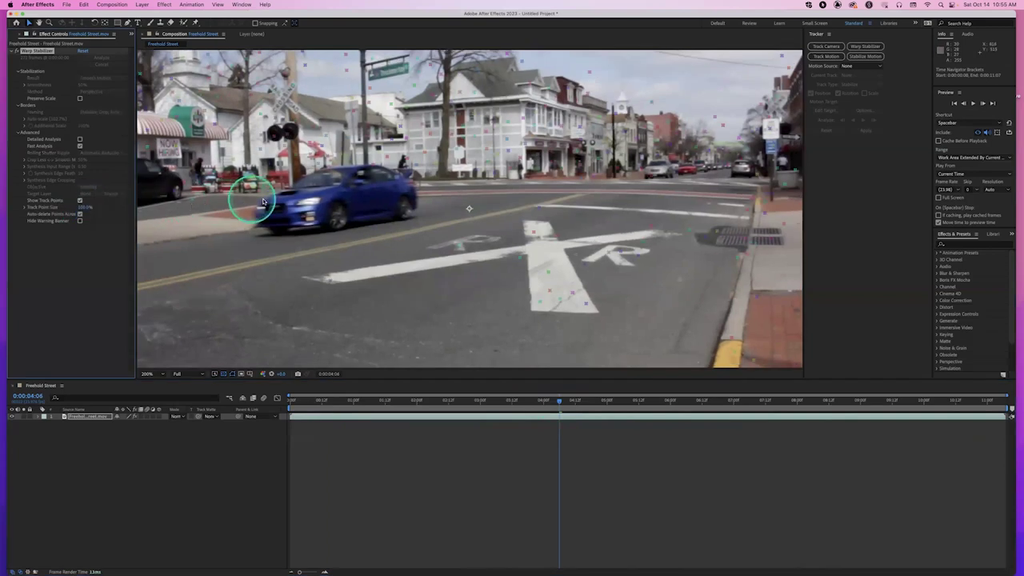
click(320, 221)
mouse_move(320, 221)
mouse_down()
mouse_move(388, 183)
mouse_move(391, 165)
mouse_move(320, 177)
mouse_move(315, 194)
mouse_up()
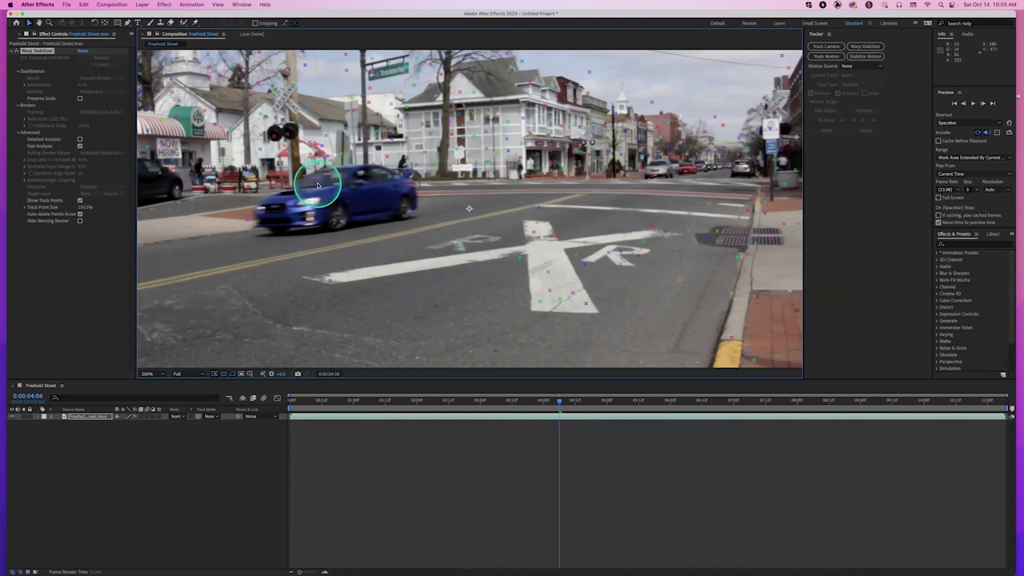
key(Delete)
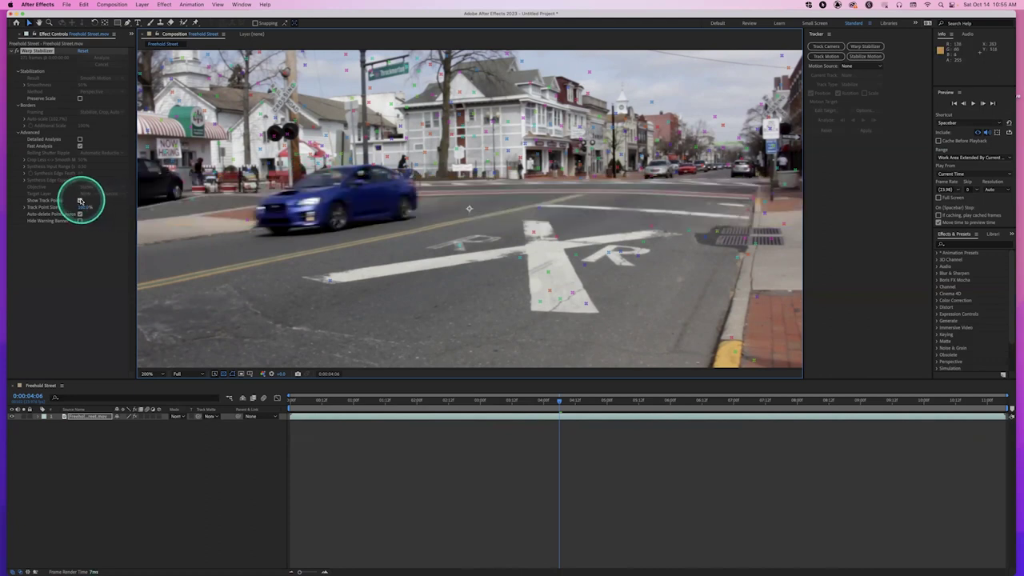
click(80, 200)
click(340, 399)
drag(373, 399, 238, 396)
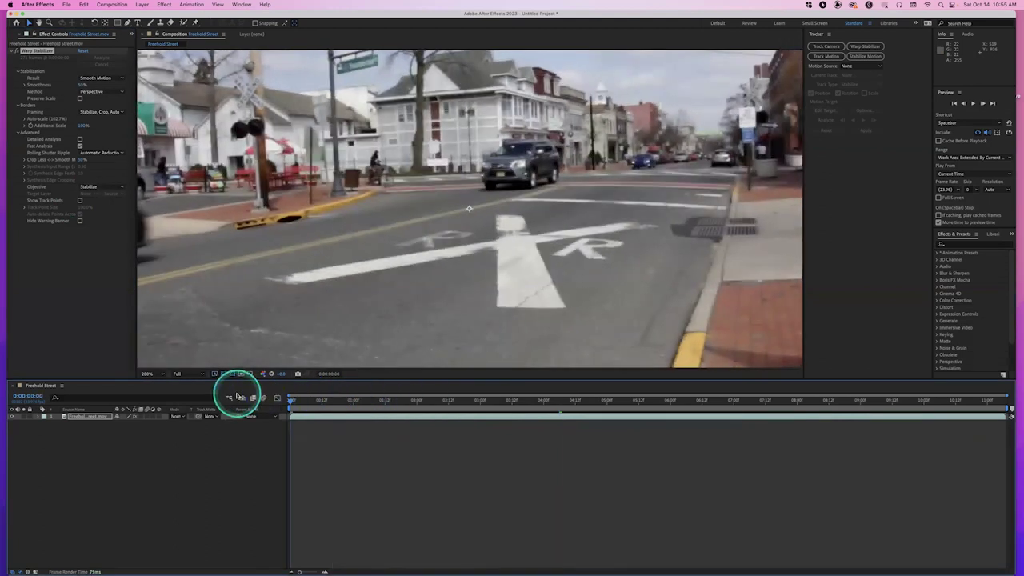
key(space)
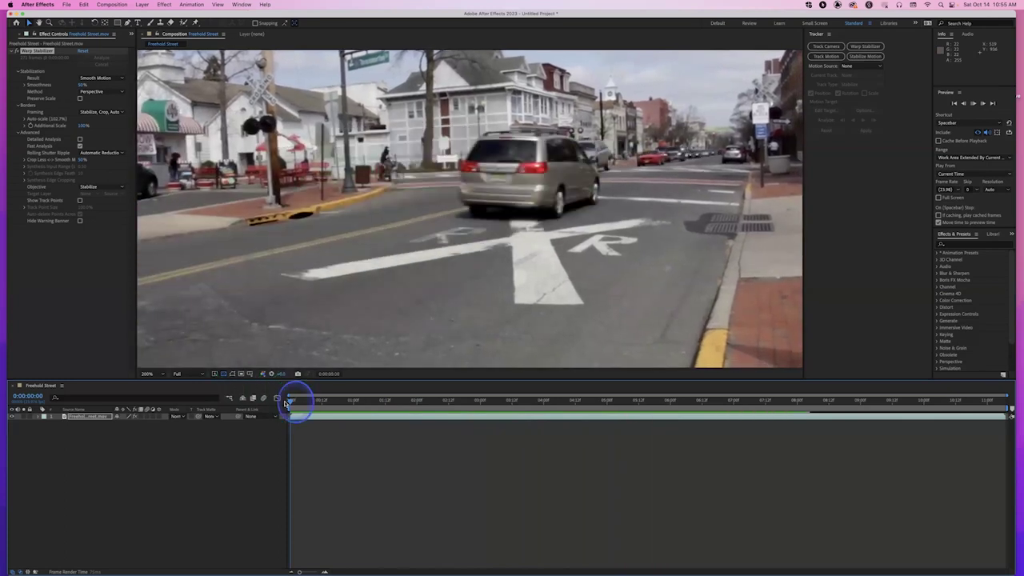
click(288, 402)
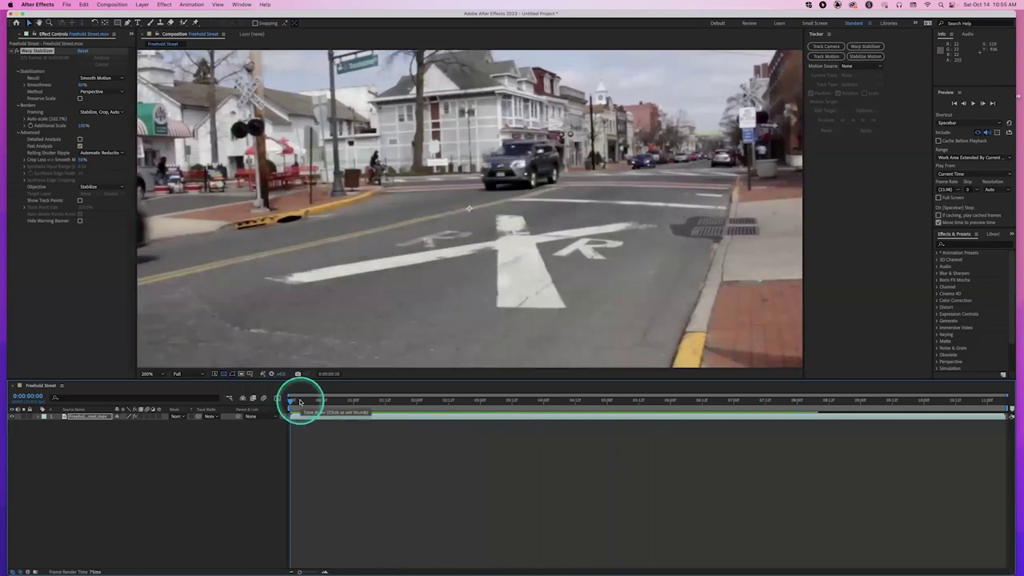
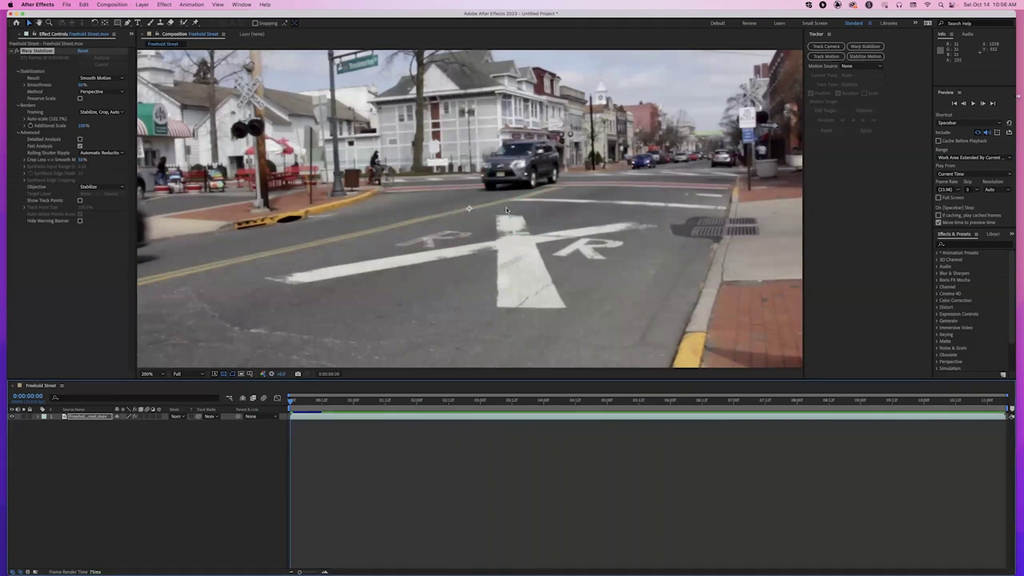
Switch the Warp Stabilizer method from Perspective to Subspace Warp, then check the clip fit in the viewer
click(102, 92)
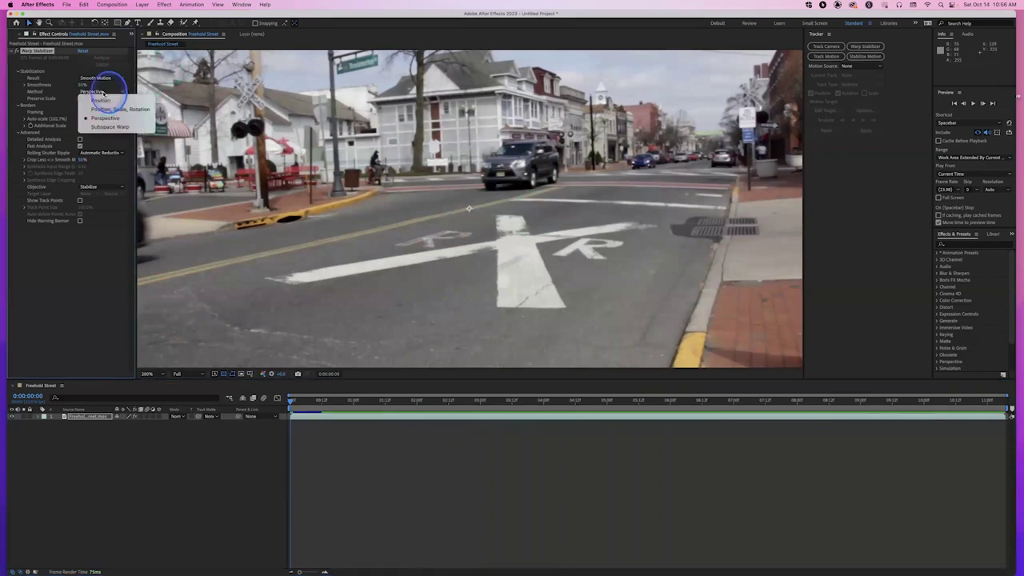
click(110, 126)
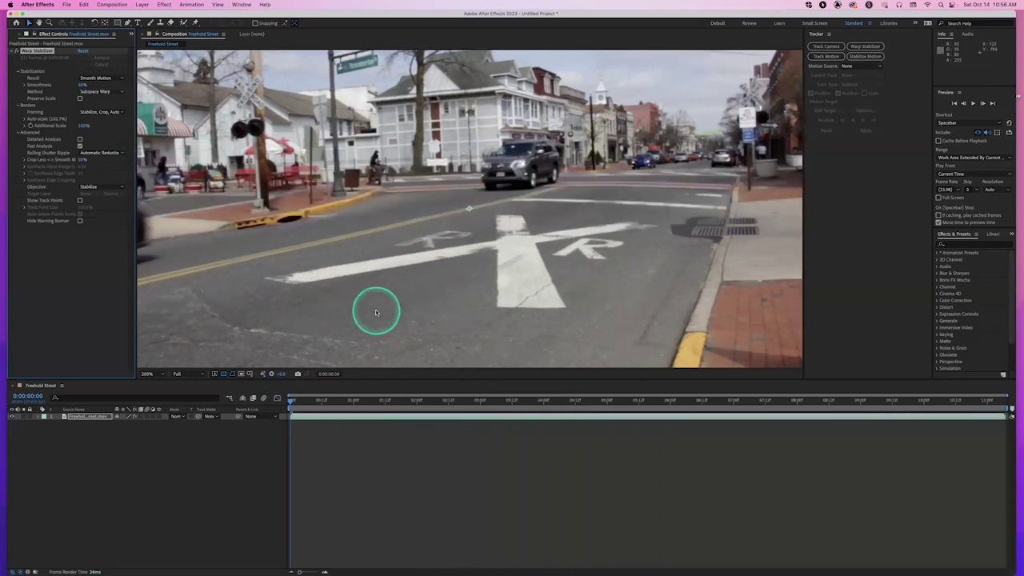
drag(337, 398, 283, 398)
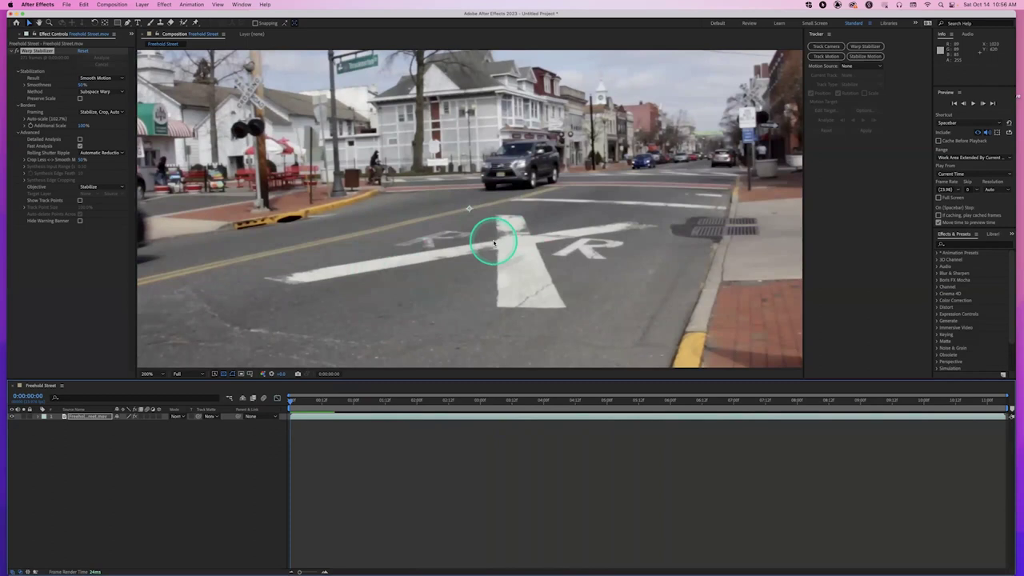
key(comma)
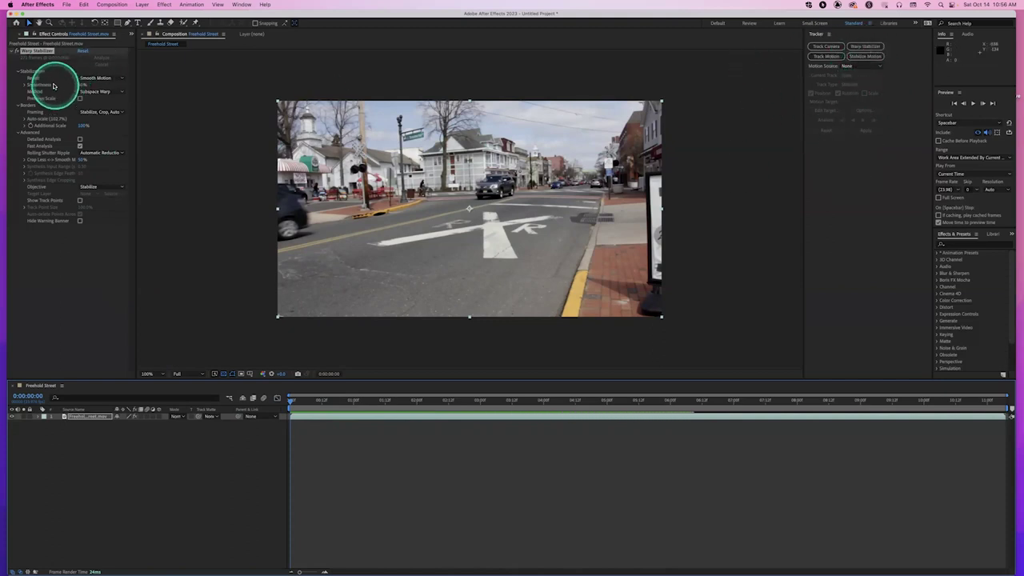
Create a new composition from the MVI_7450.mp4 bus clip
click(13, 35)
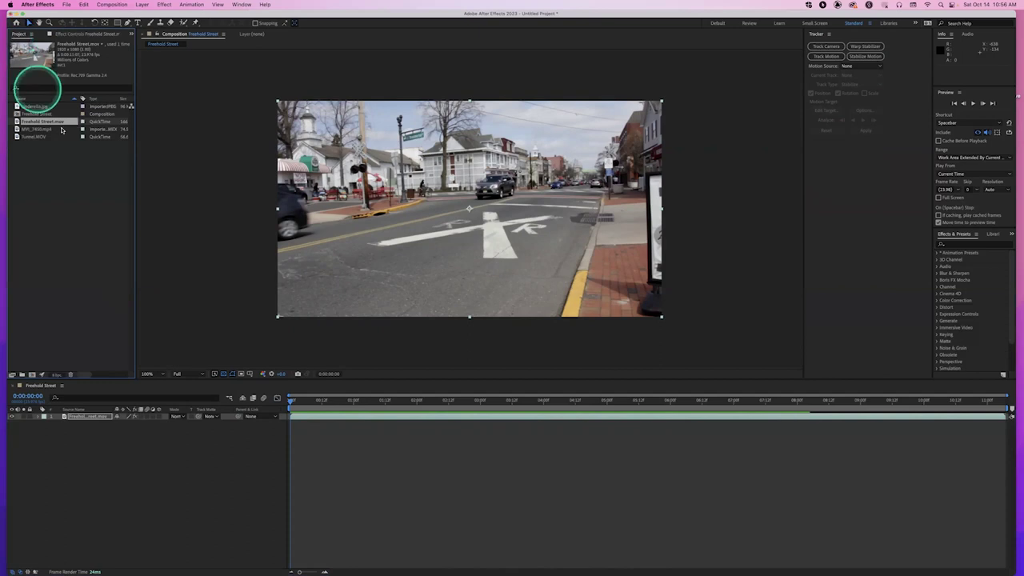
click(24, 130)
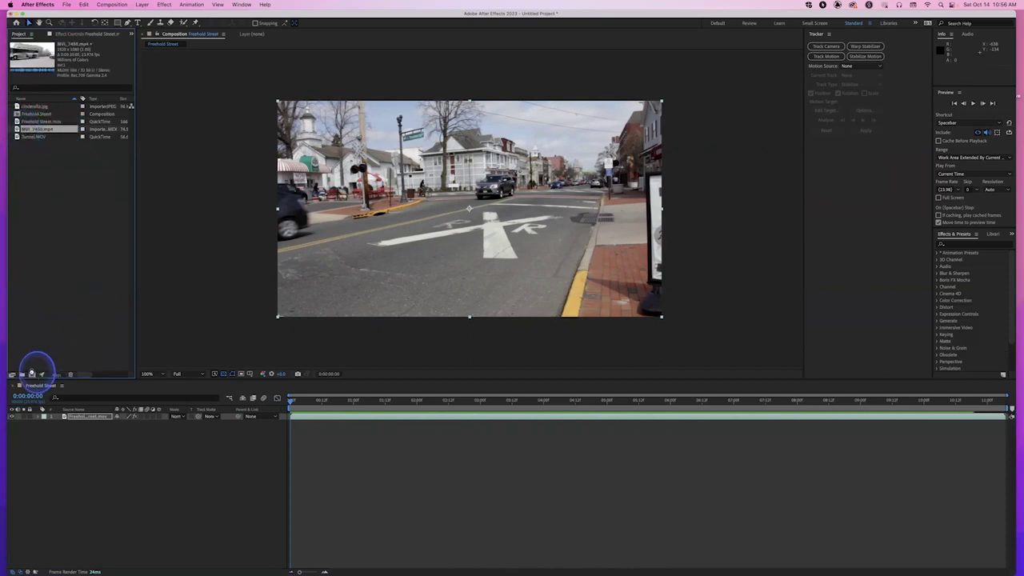
click(32, 373)
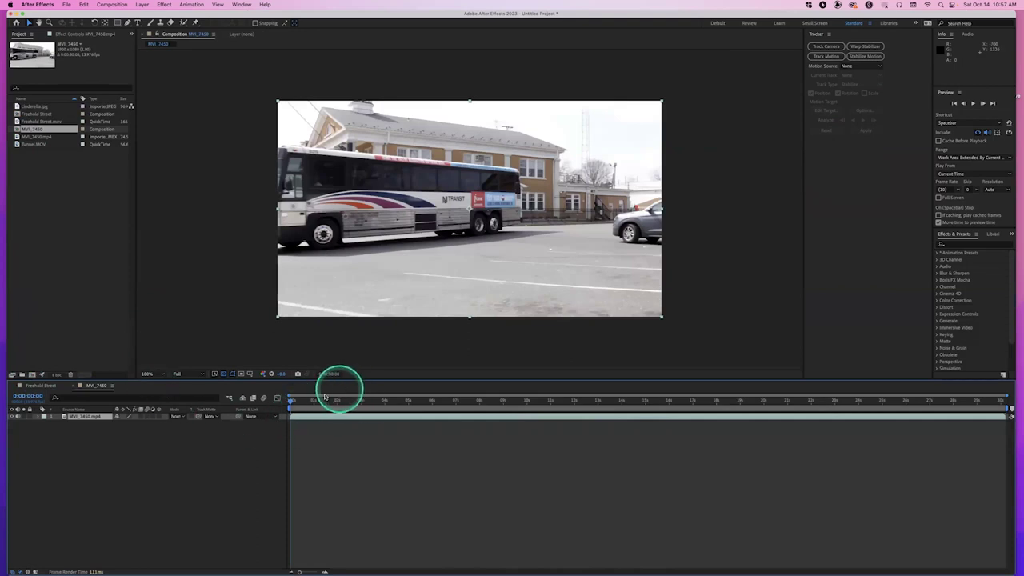
Preview and scrub the bus footage through its first five seconds
drag(296, 405, 267, 402)
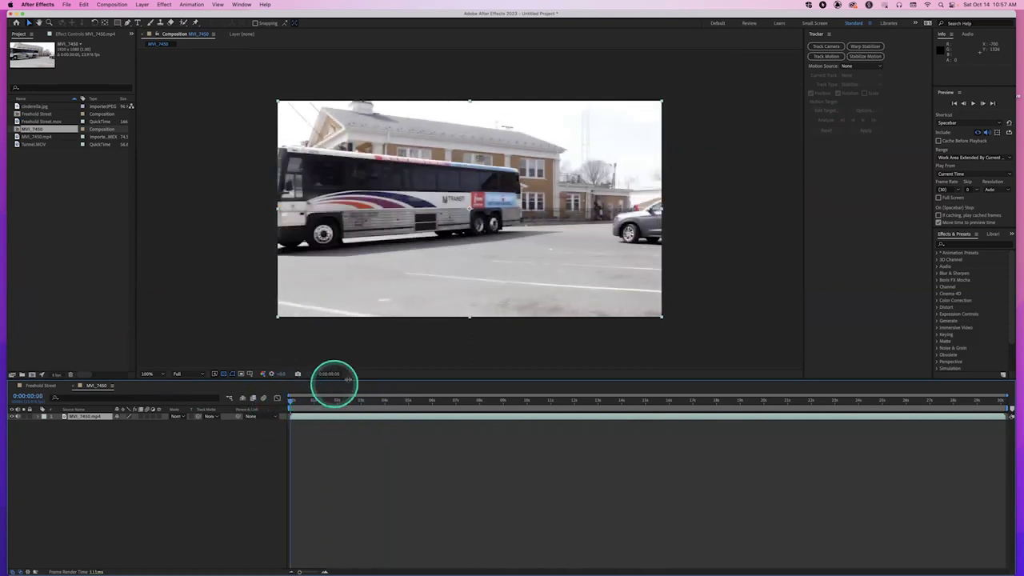
key(space)
click(399, 296)
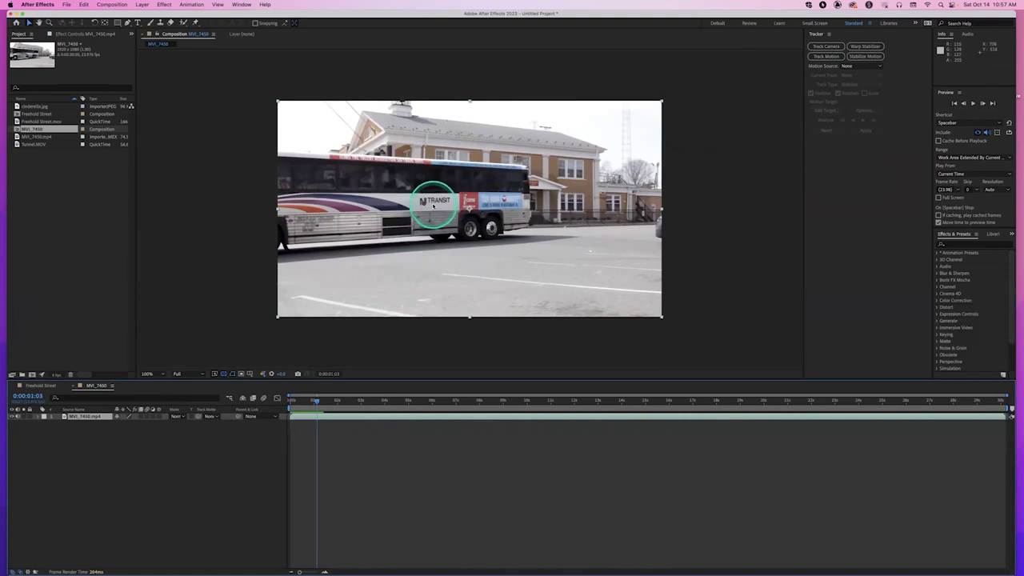
click(293, 400)
mouse_move(291, 400)
mouse_down()
mouse_move(461, 402)
mouse_move(277, 398)
mouse_up()
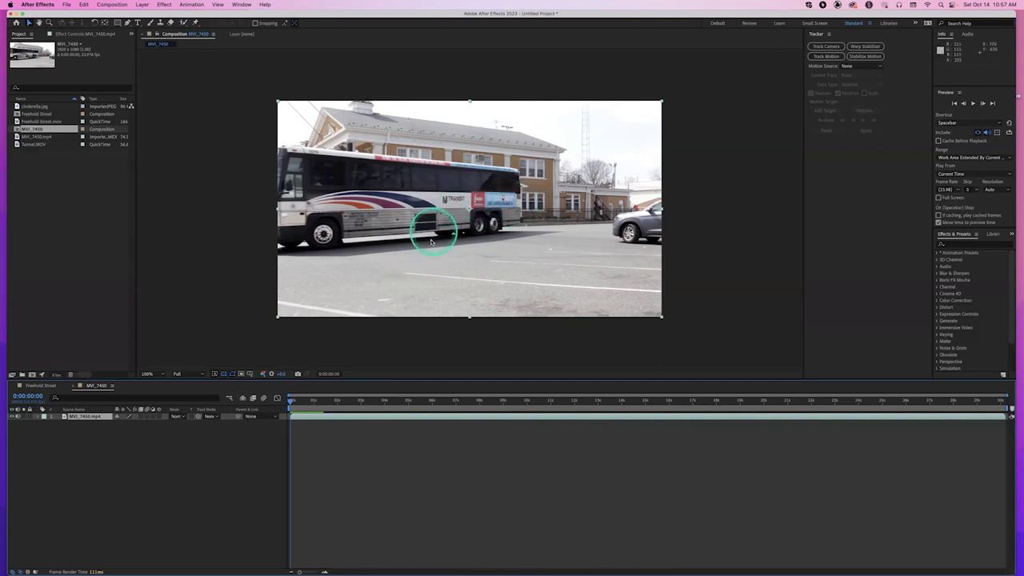
click(825, 57)
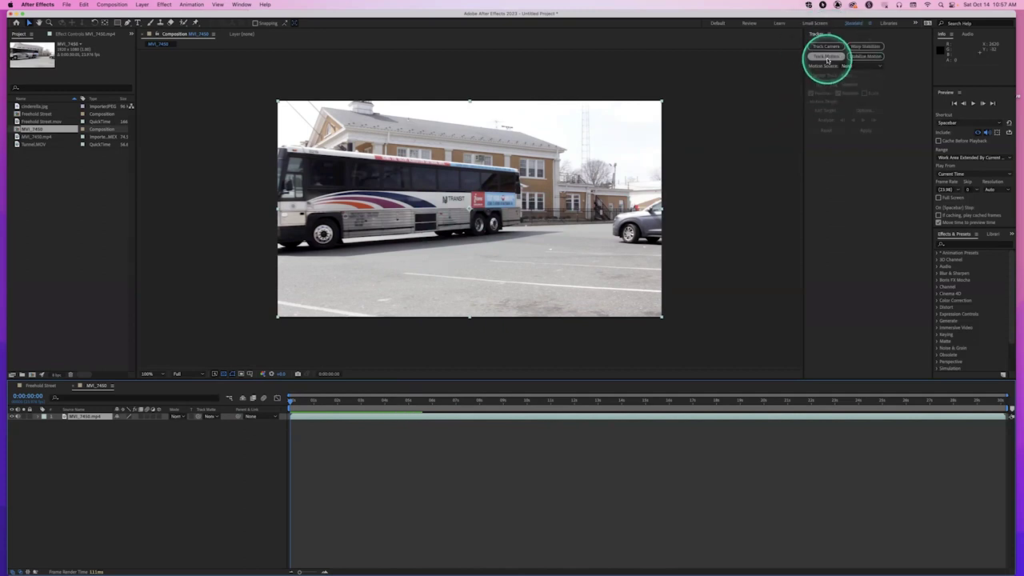
Start Track Motion on the bus layer and position Track Point 1 over the TRANSIT logo
click(826, 56)
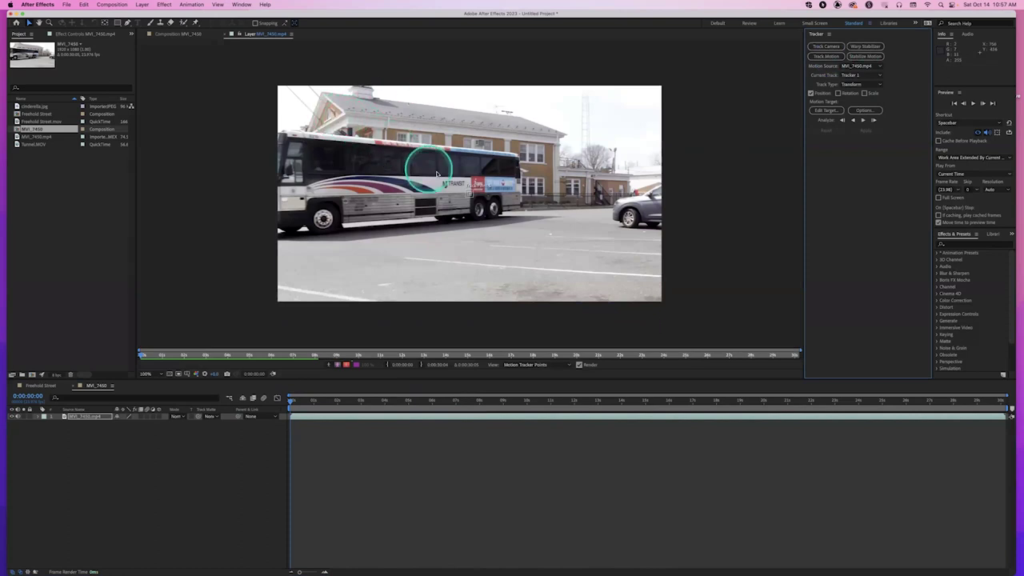
drag(473, 192, 475, 164)
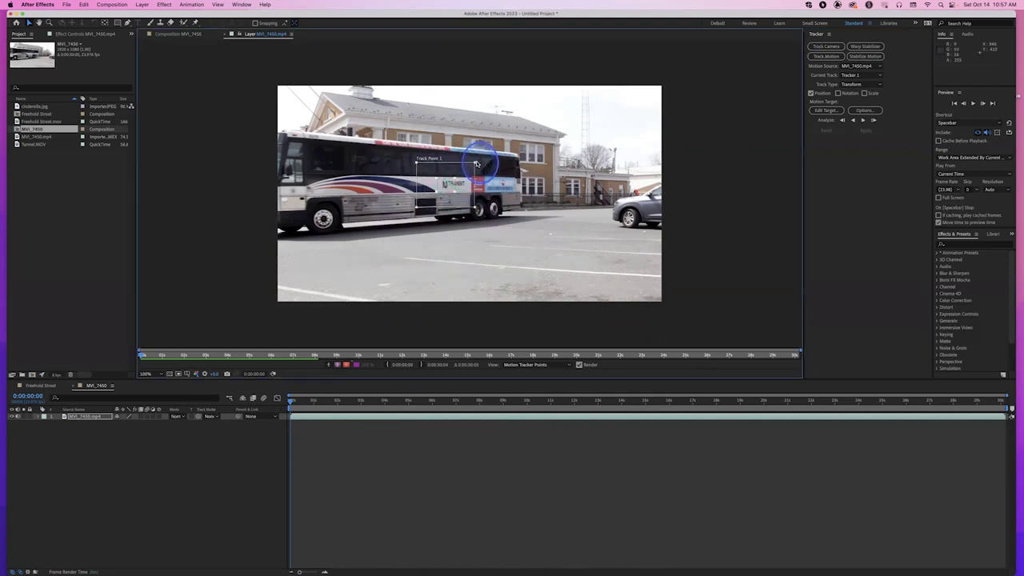
mouse_move(472, 166)
mouse_down()
mouse_move(554, 149)
mouse_move(560, 137)
mouse_move(473, 167)
mouse_up()
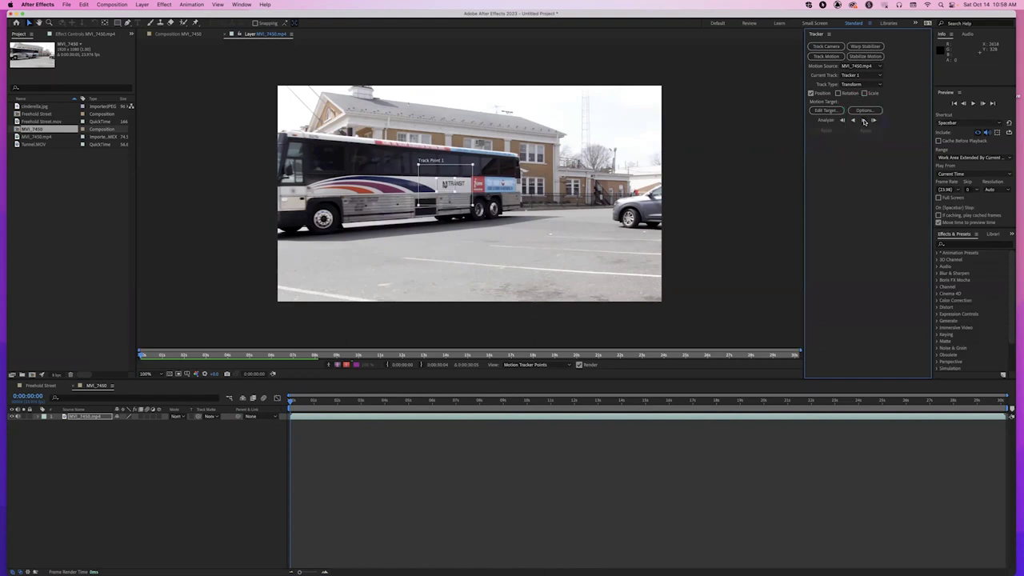
Analyze the TRANSIT logo track forward through the bus clip
click(864, 120)
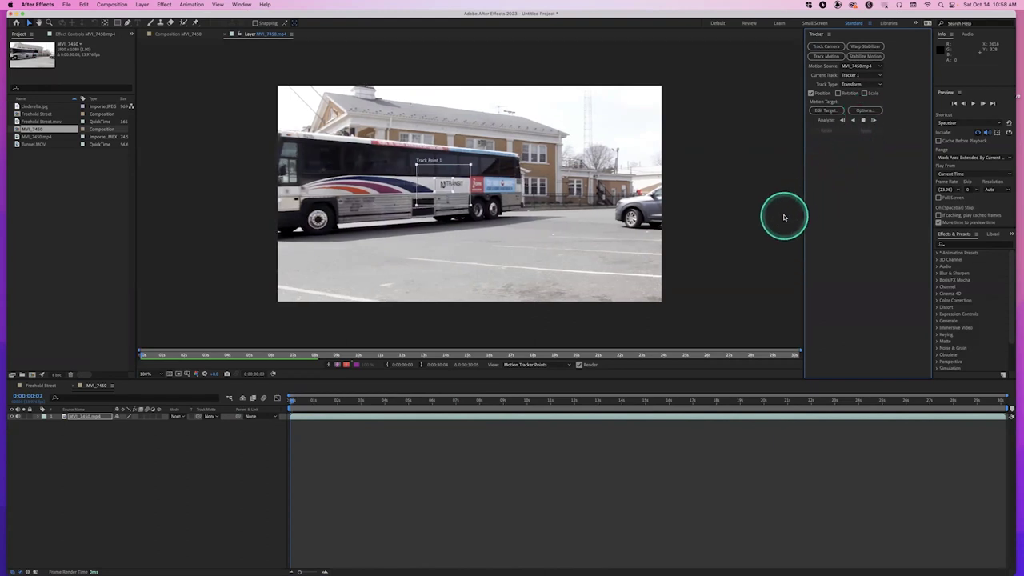
click(430, 189)
drag(430, 189, 510, 134)
drag(561, 174, 620, 164)
drag(444, 194, 381, 184)
drag(496, 196, 496, 195)
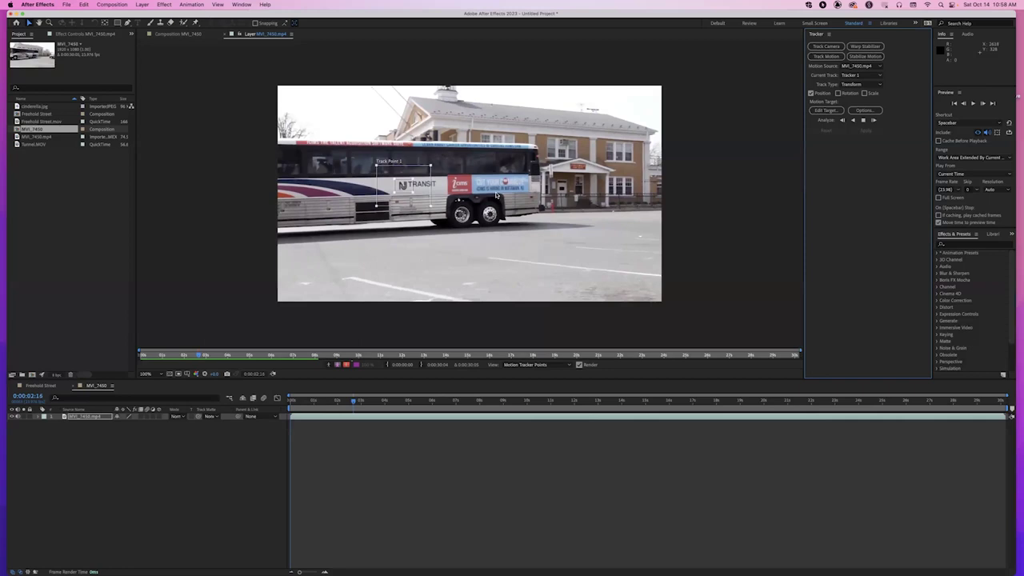
click(439, 187)
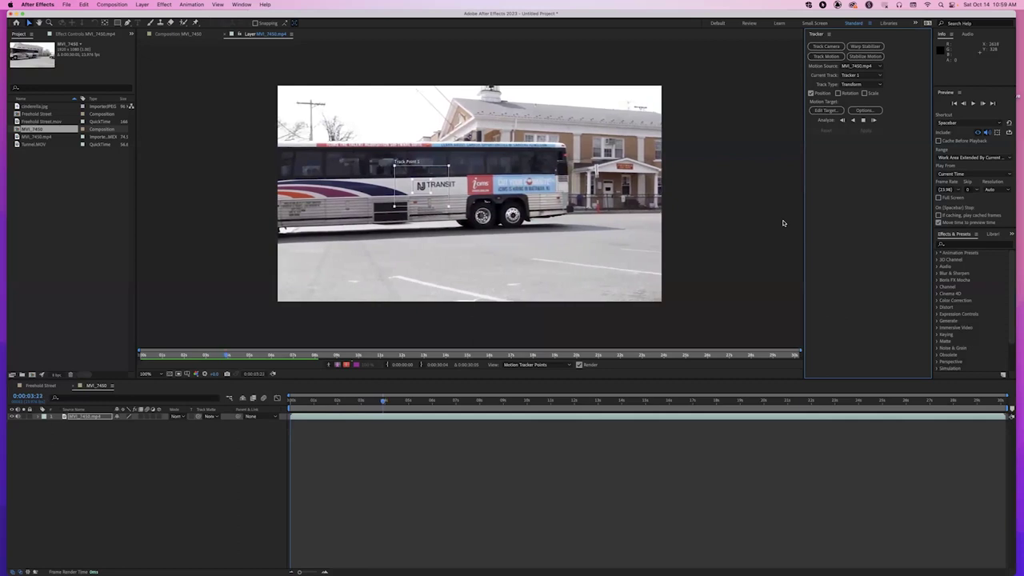
click(856, 126)
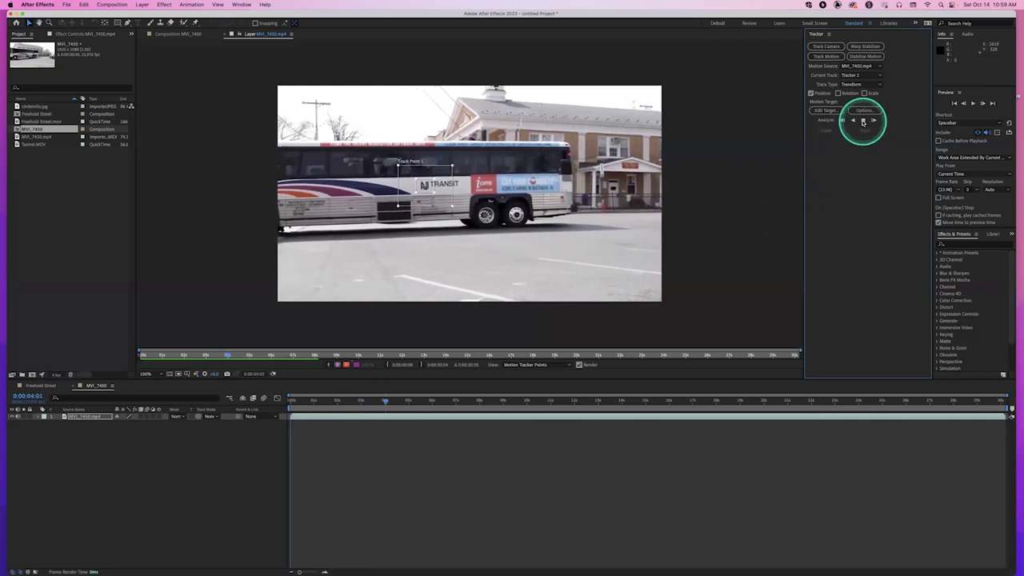
Stop the analysis near 0:00:04:03 and set the work area end there
click(862, 121)
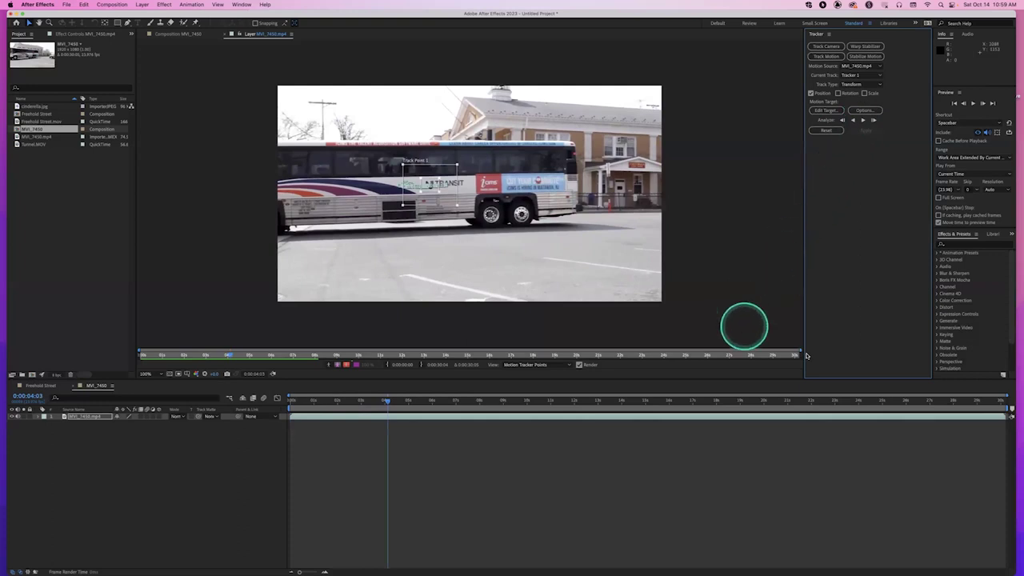
drag(1010, 408, 436, 417)
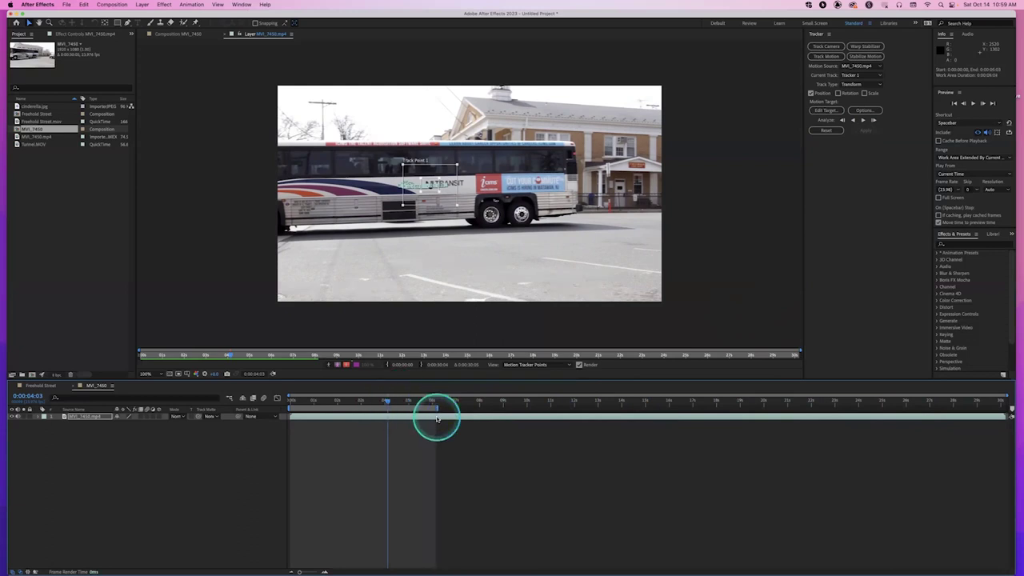
key(n)
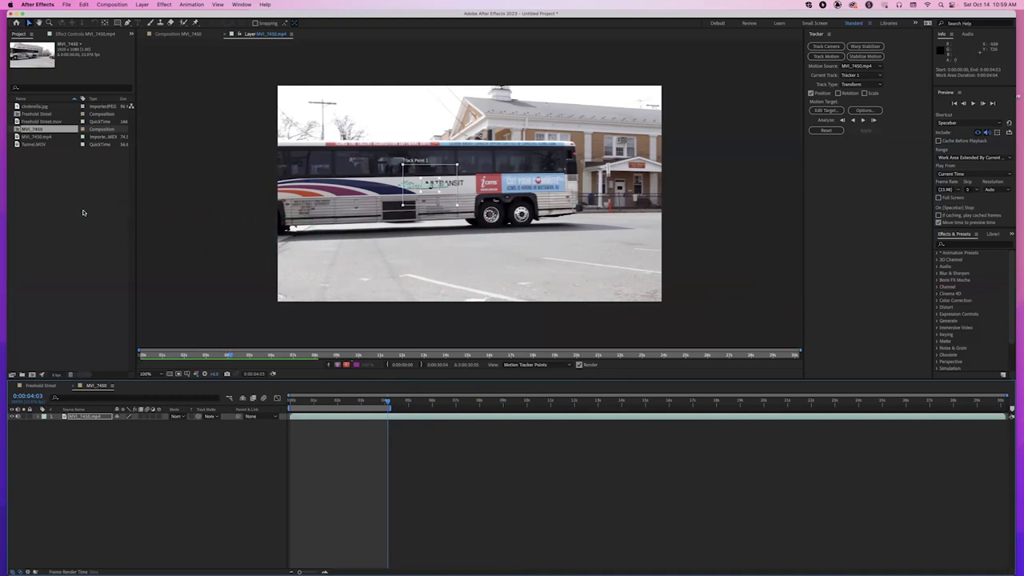
Import ShatterA.png from the L1_Workflow folder and place it above the bus layer in MVI_7450
click(61, 196)
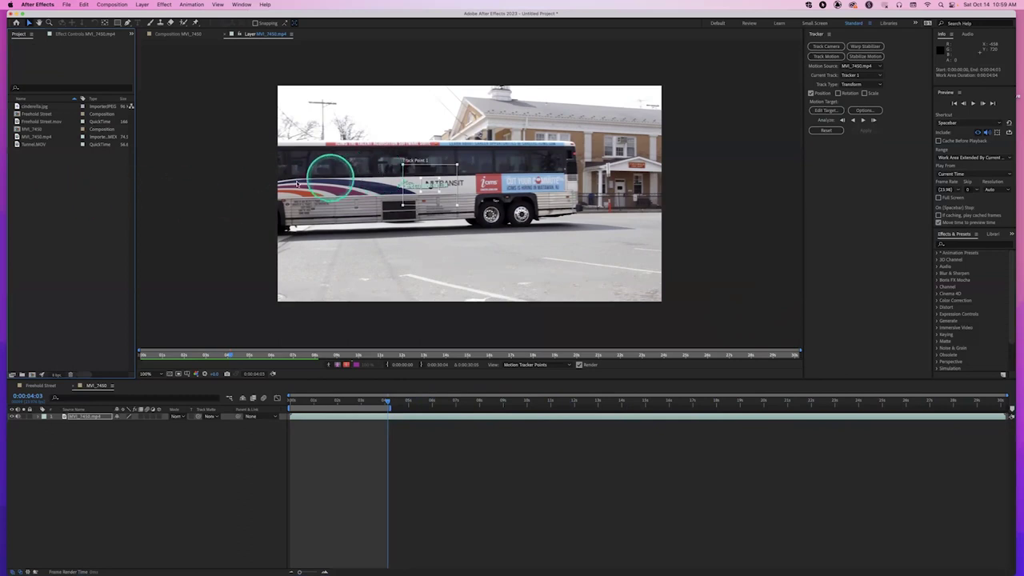
double_click(78, 199)
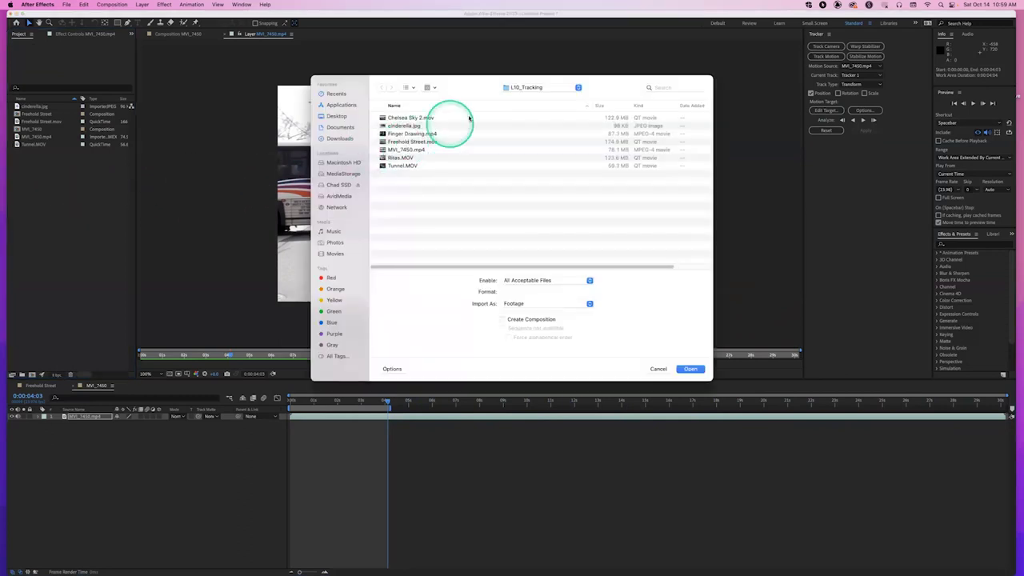
click(520, 88)
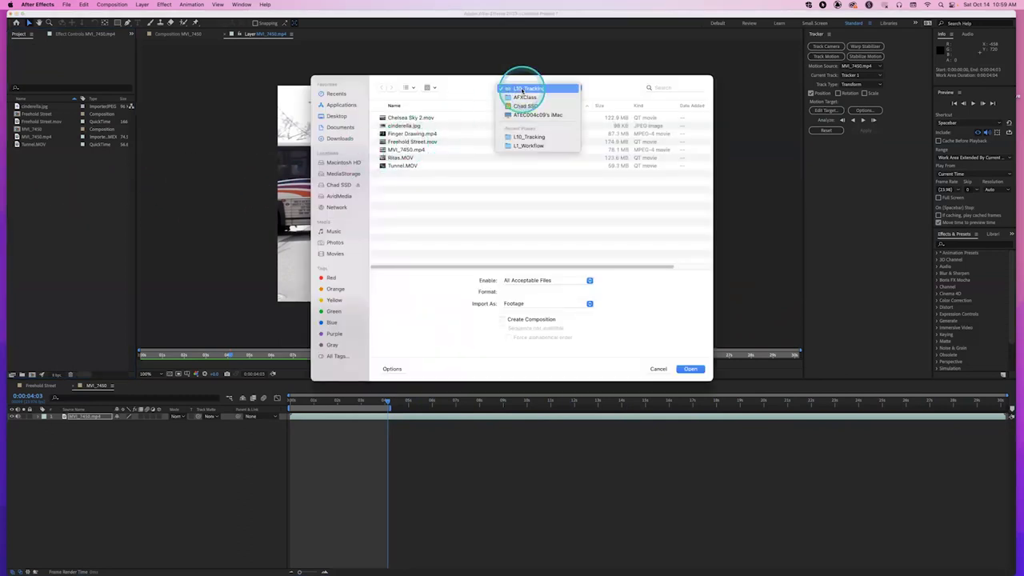
click(524, 147)
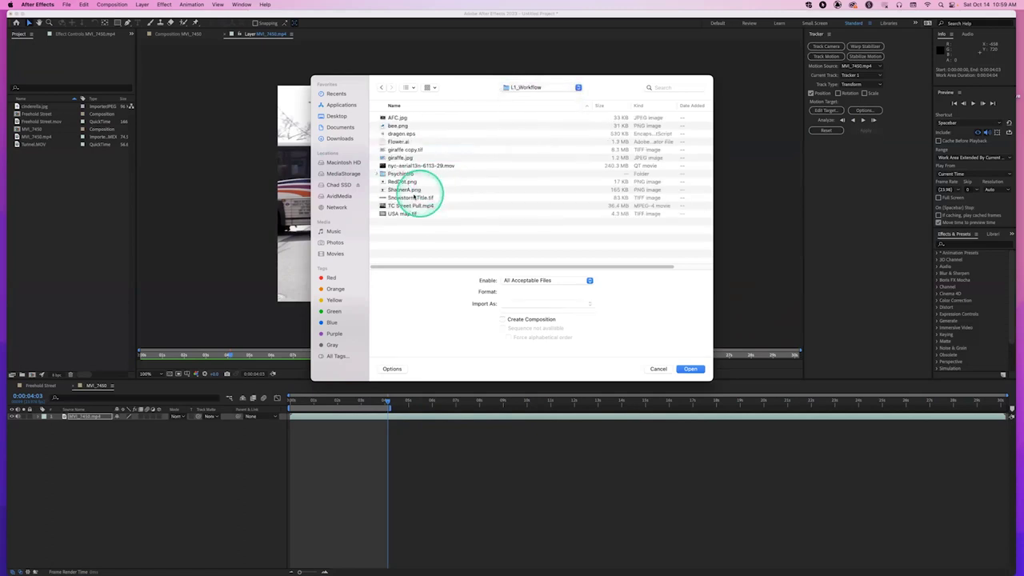
click(404, 190)
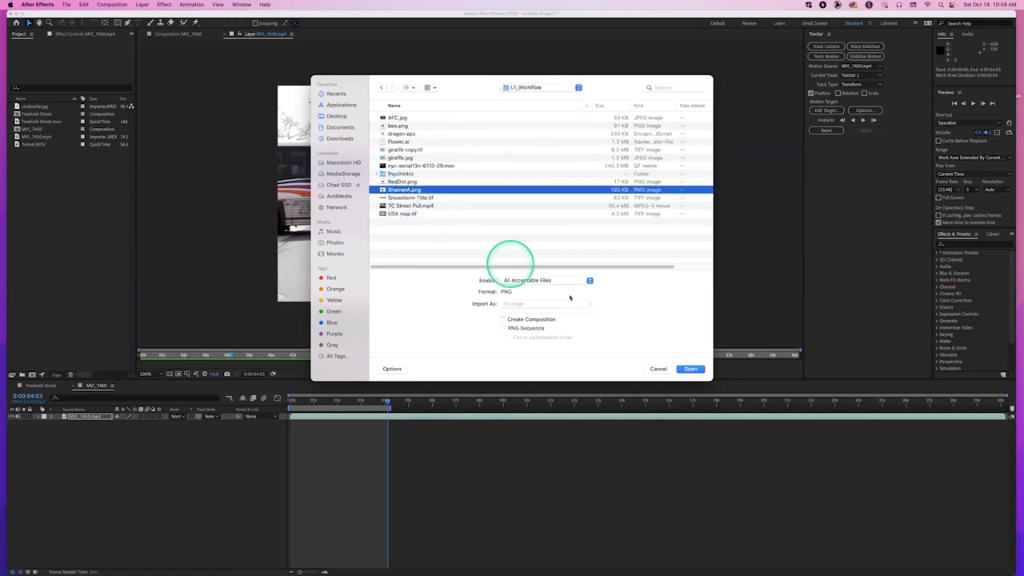
click(688, 369)
drag(42, 156, 104, 419)
click(293, 330)
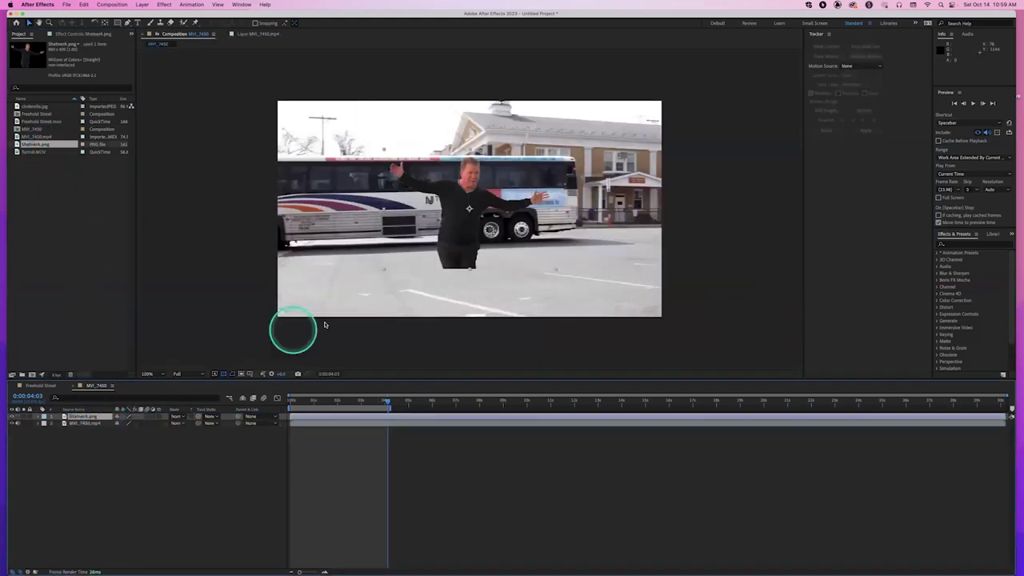
At the first frame, move the ShatterA.png figure up-left and scale it down, then reopen the bus layer viewer
click(384, 402)
drag(384, 402, 264, 389)
mouse_move(467, 222)
mouse_down()
mouse_move(439, 219)
mouse_move(434, 201)
mouse_move(448, 215)
mouse_up()
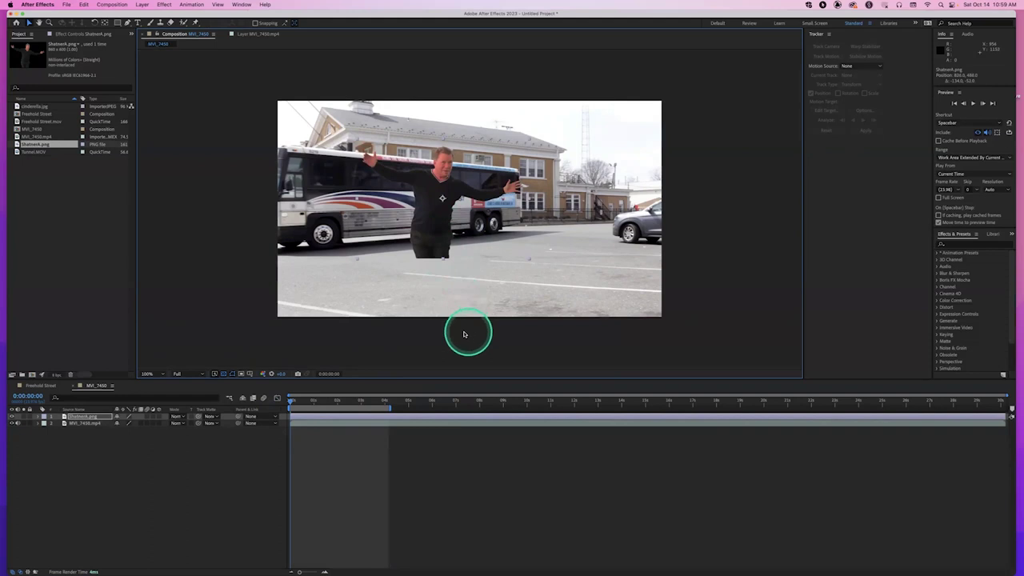
key(s)
drag(130, 425, 121, 430)
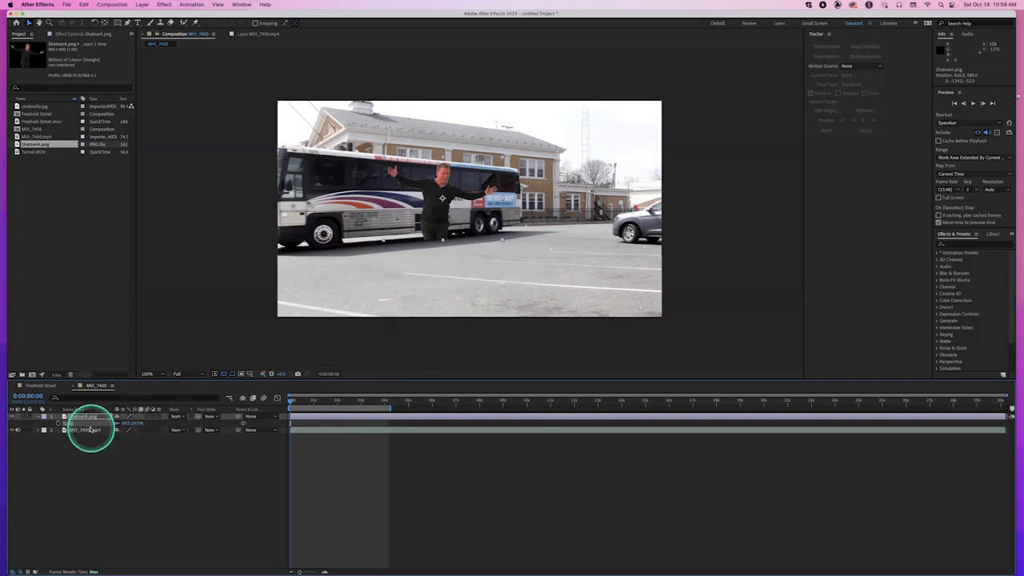
click(267, 37)
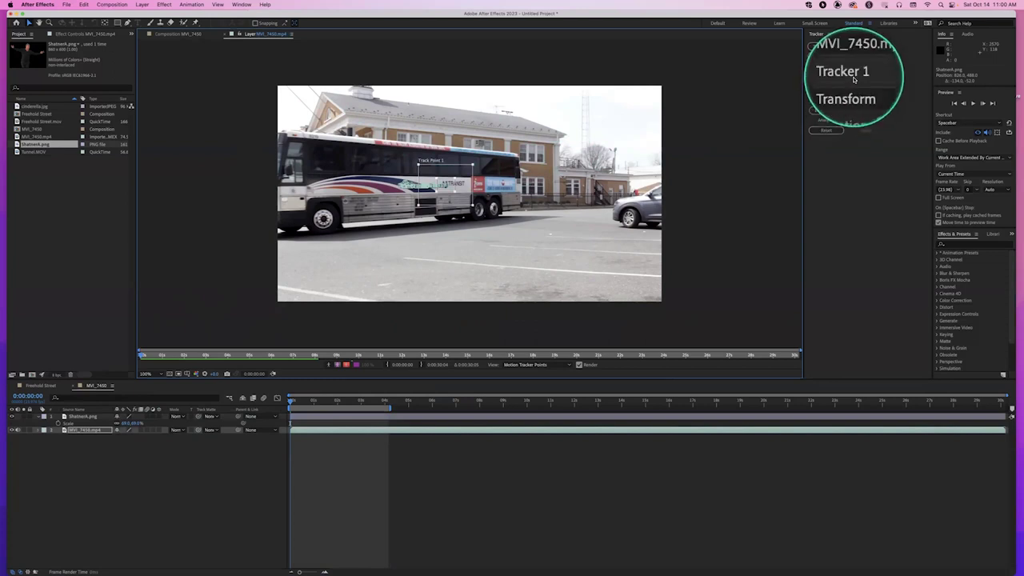
Set the Track Type to Transform and make the ShatterA.png layer the motion target
click(852, 84)
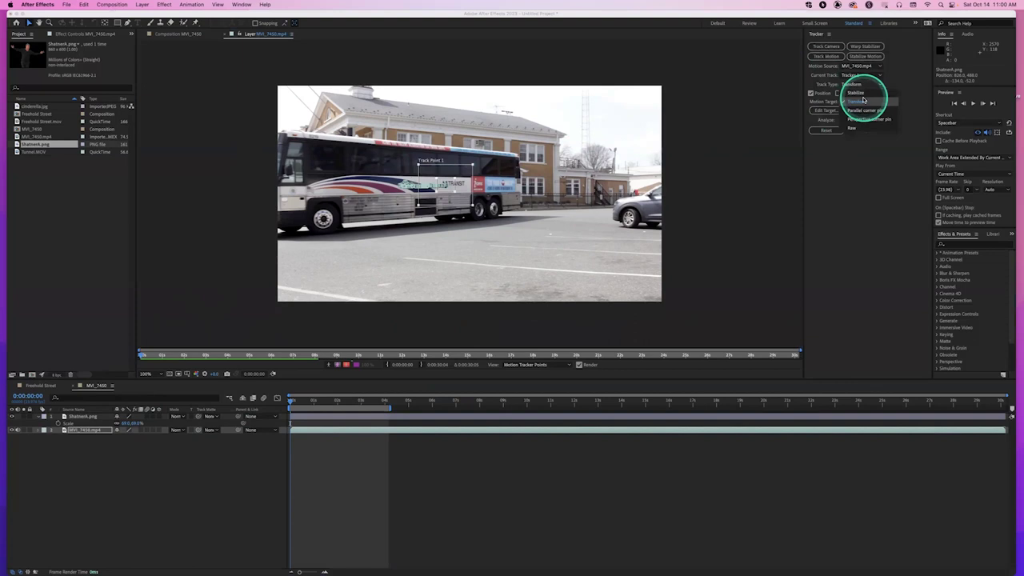
click(870, 85)
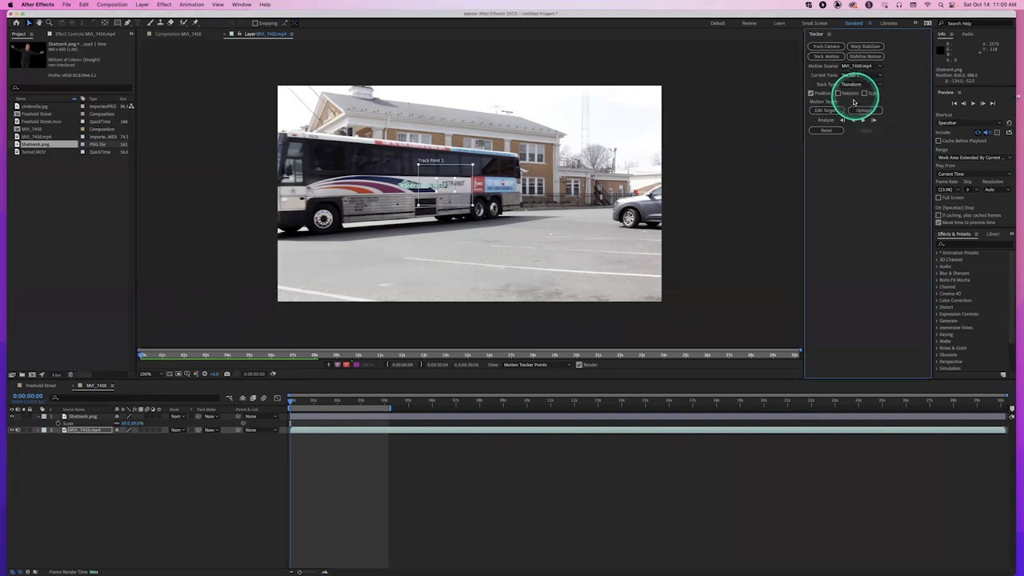
click(824, 111)
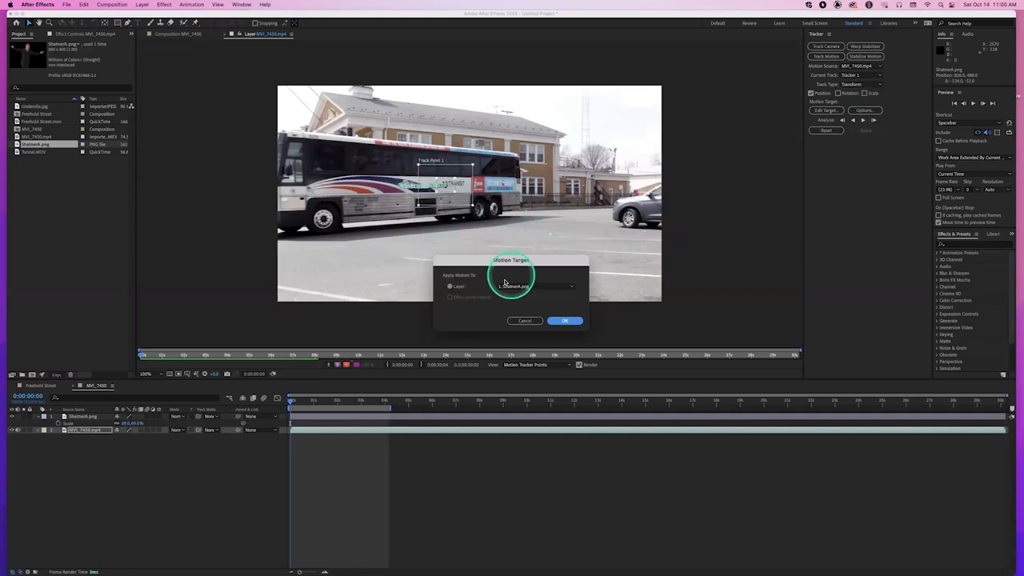
click(531, 287)
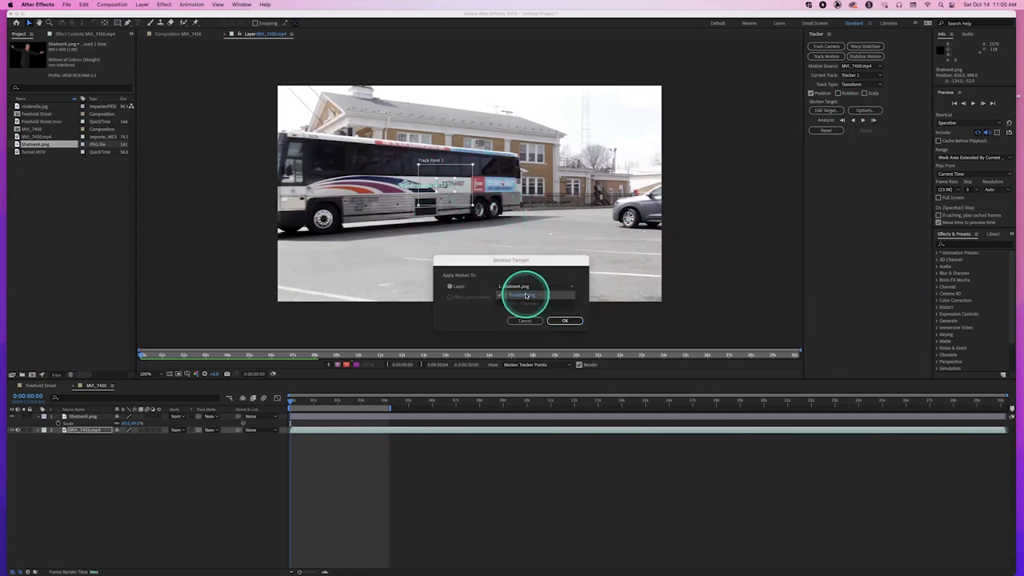
click(522, 294)
click(565, 320)
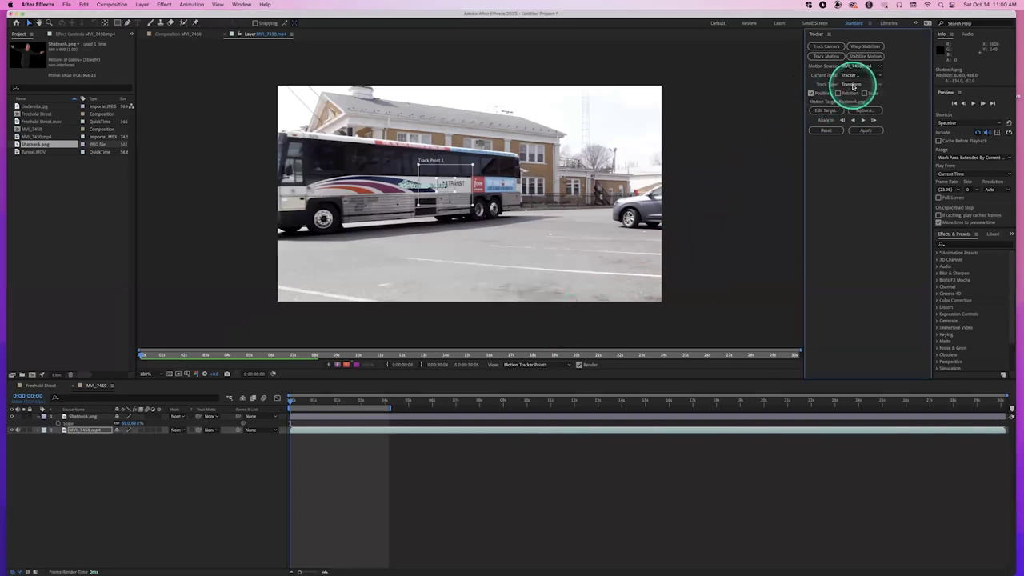
Apply Tracker 1's motion to the ShatterA.png layer in X and Y
click(859, 131)
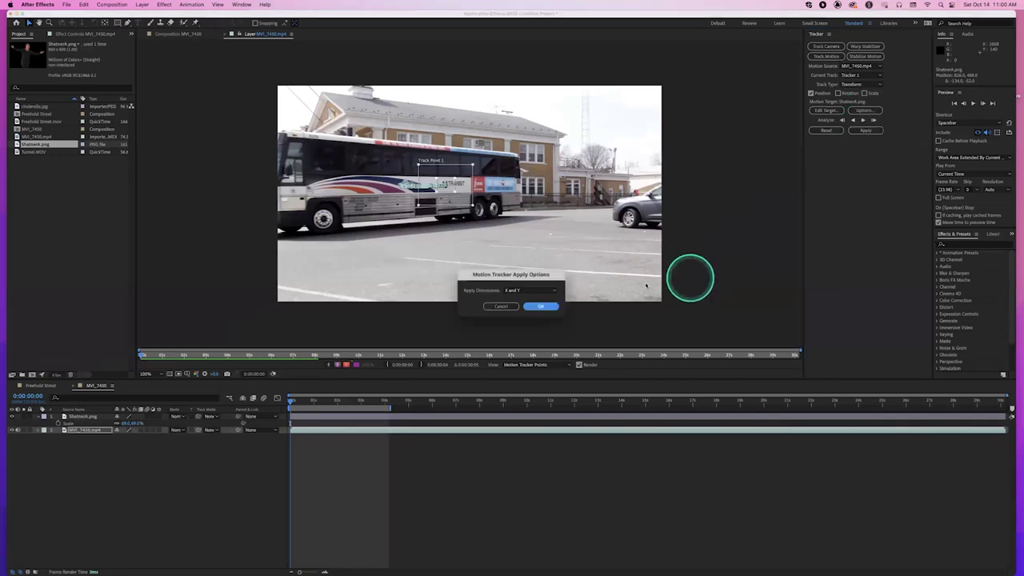
click(529, 288)
click(538, 298)
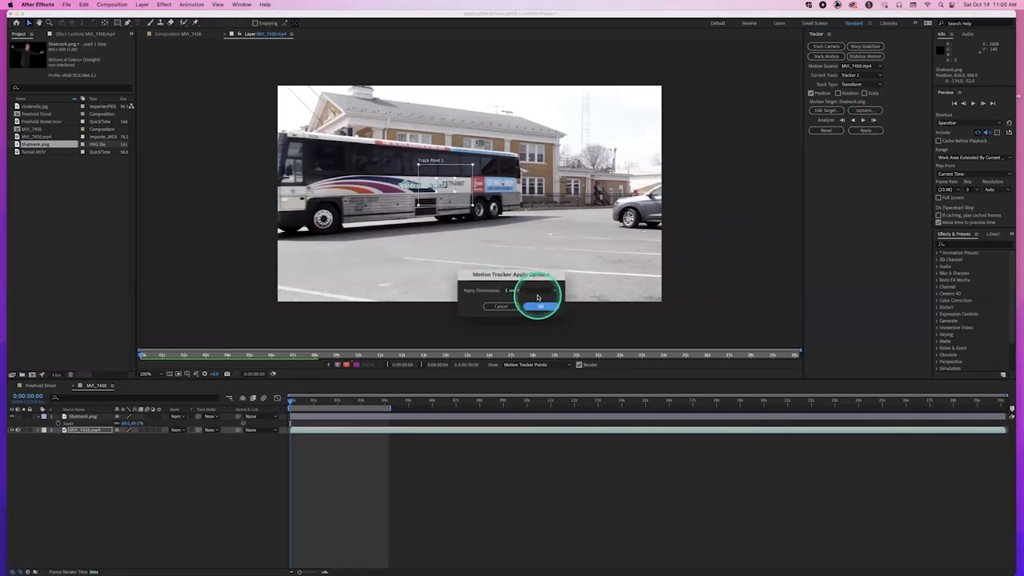
click(542, 307)
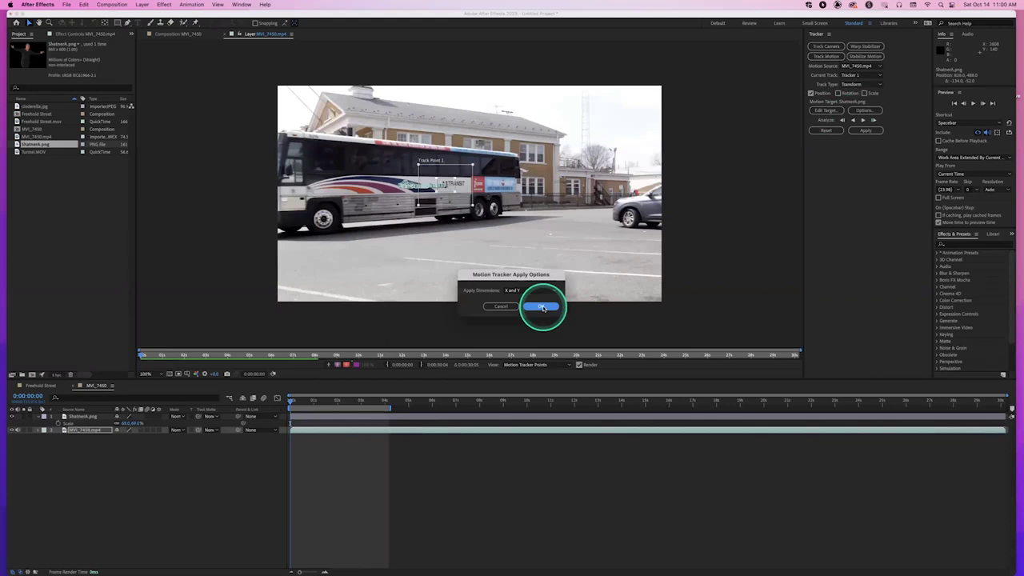
click(543, 308)
Lower the ShatterA.png layer's opacity to about 73%
click(103, 416)
click(140, 442)
key(t)
drag(121, 424, 120, 422)
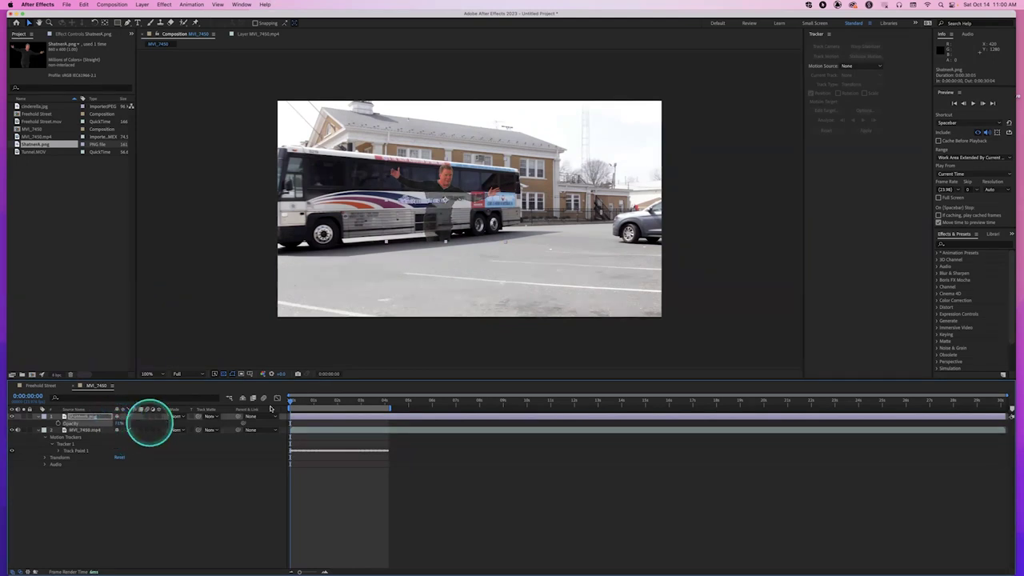
Check the track on a later frame and raise the figure's opacity back to 100%
click(318, 402)
drag(318, 402, 270, 404)
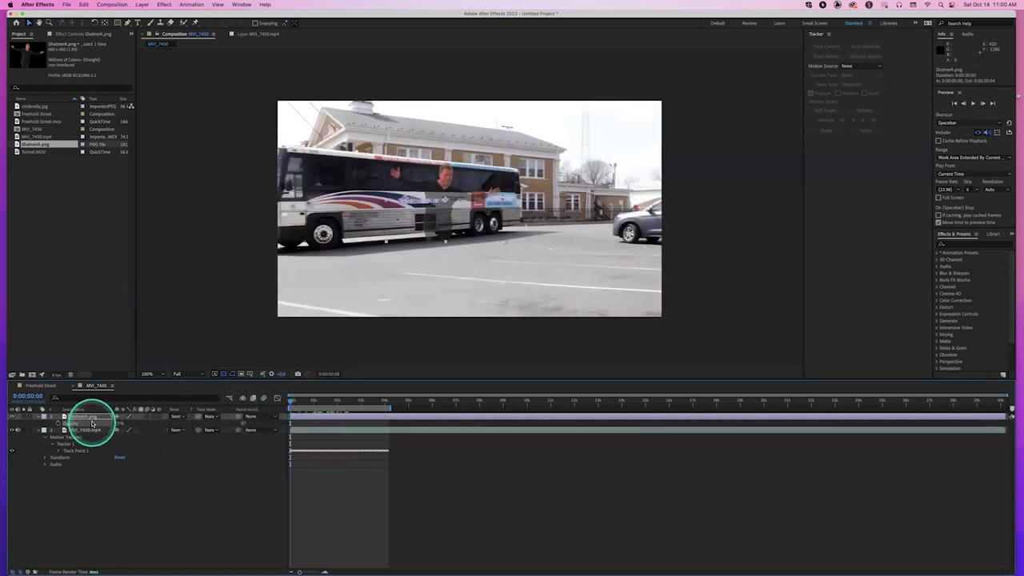
drag(117, 422, 199, 413)
click(204, 457)
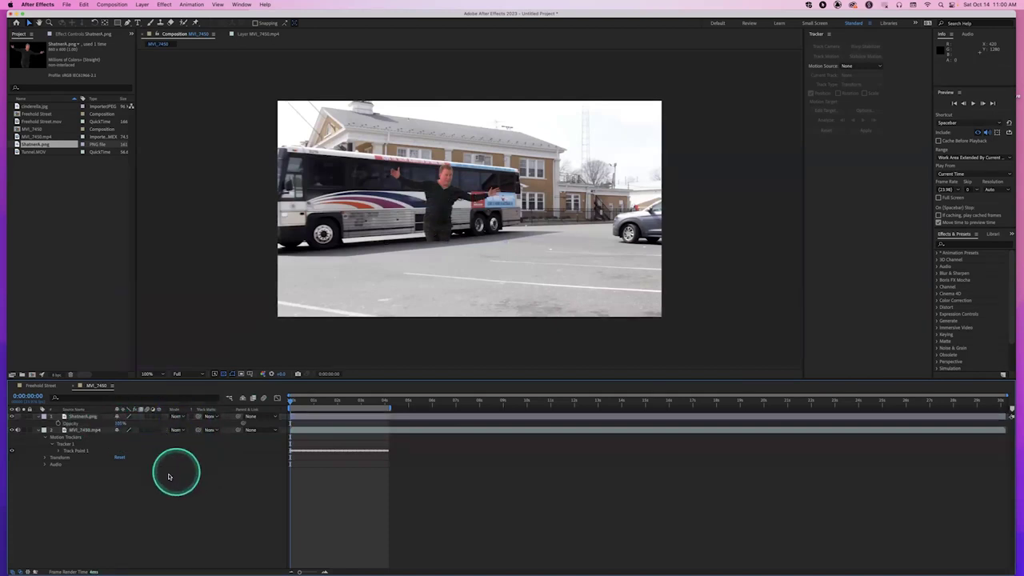
Set the figure's Scale to 50% and tilt its rotation to about -4°
click(43, 416)
click(43, 416)
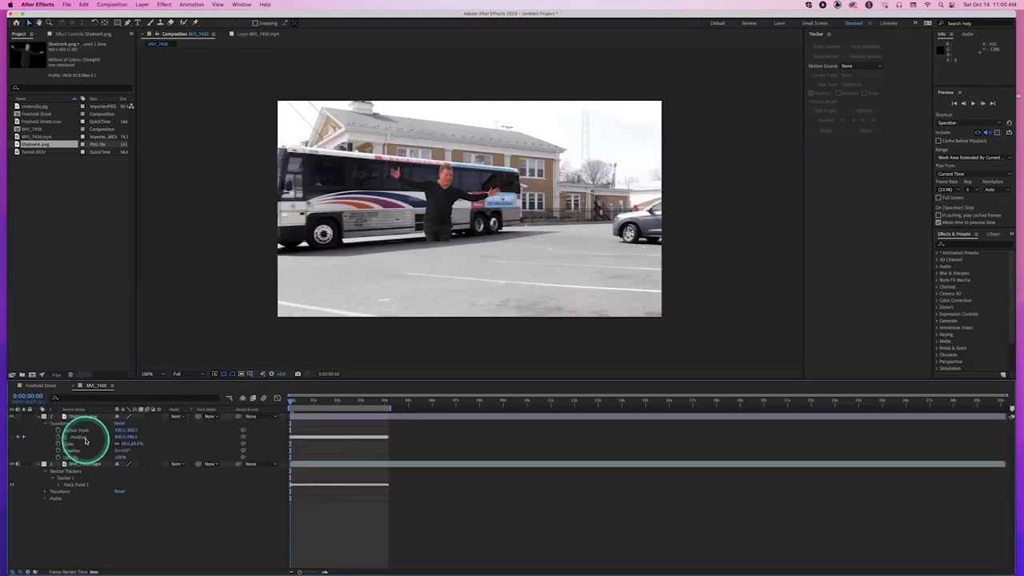
click(131, 445)
drag(132, 445, 122, 450)
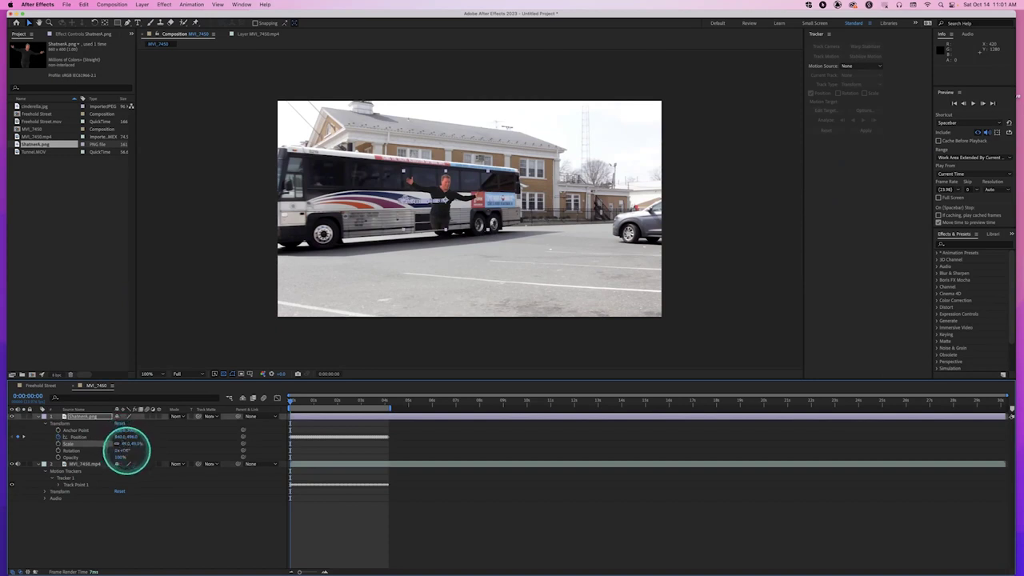
drag(129, 450, 128, 451)
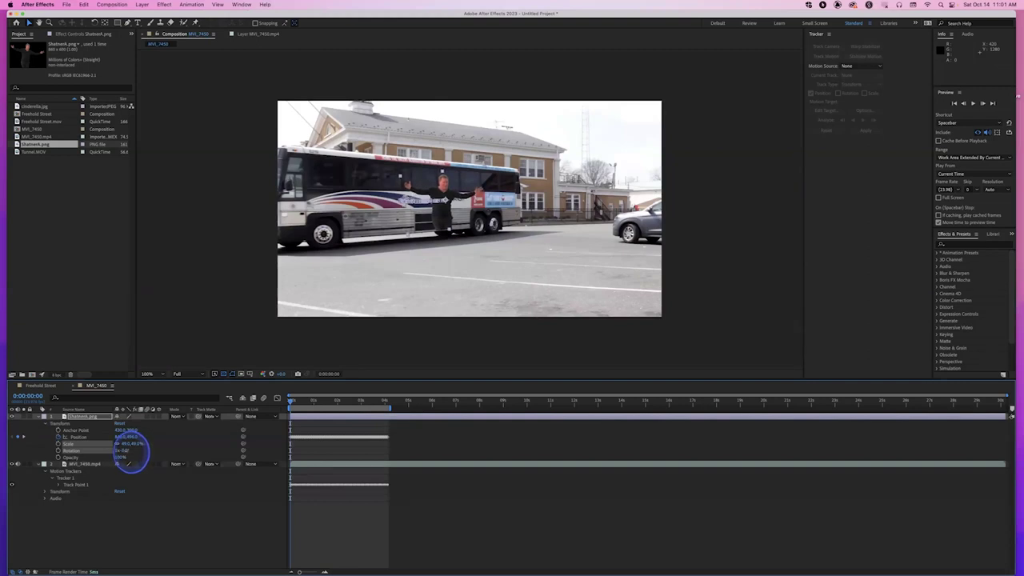
click(132, 444)
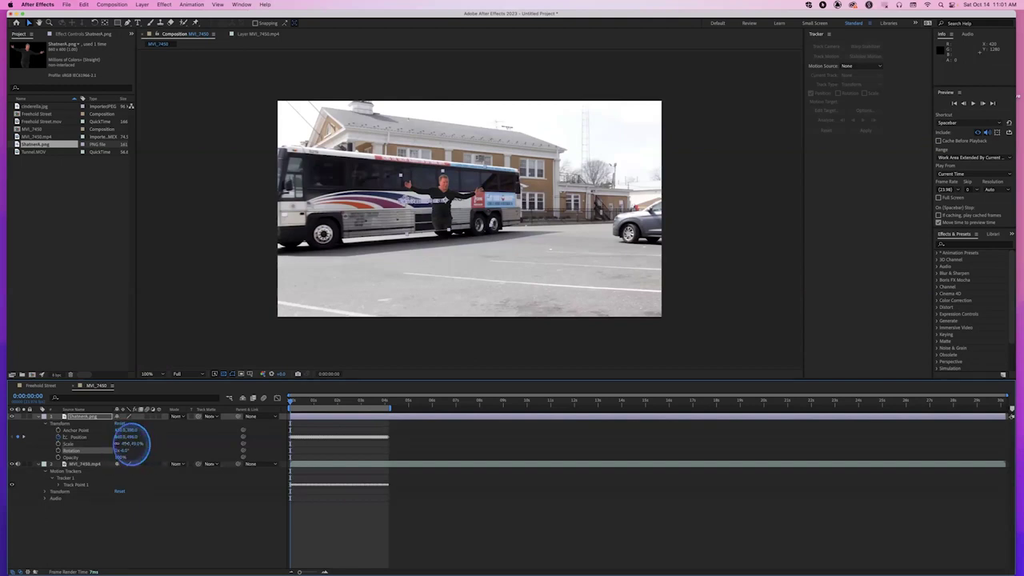
text(50)
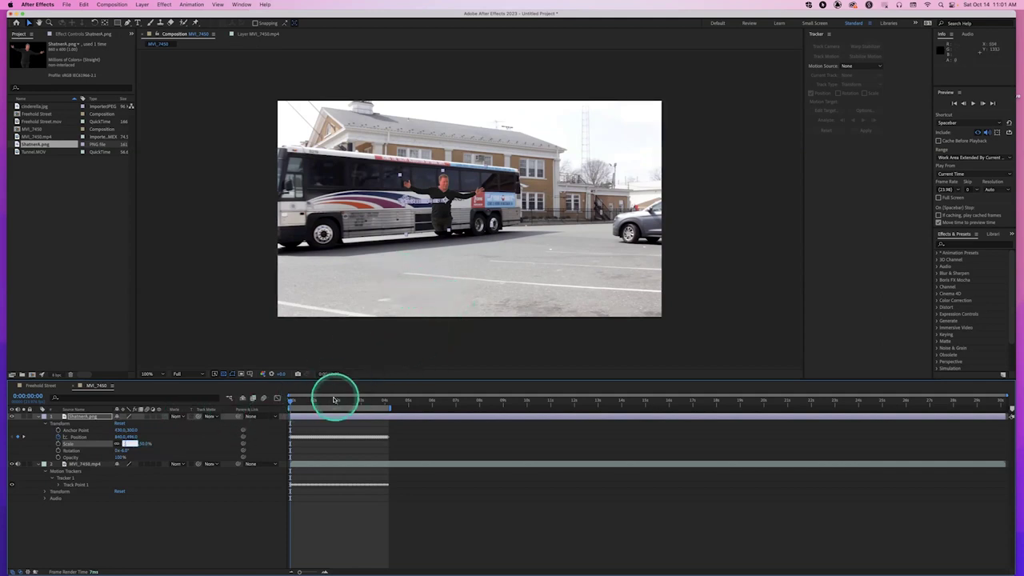
click(292, 404)
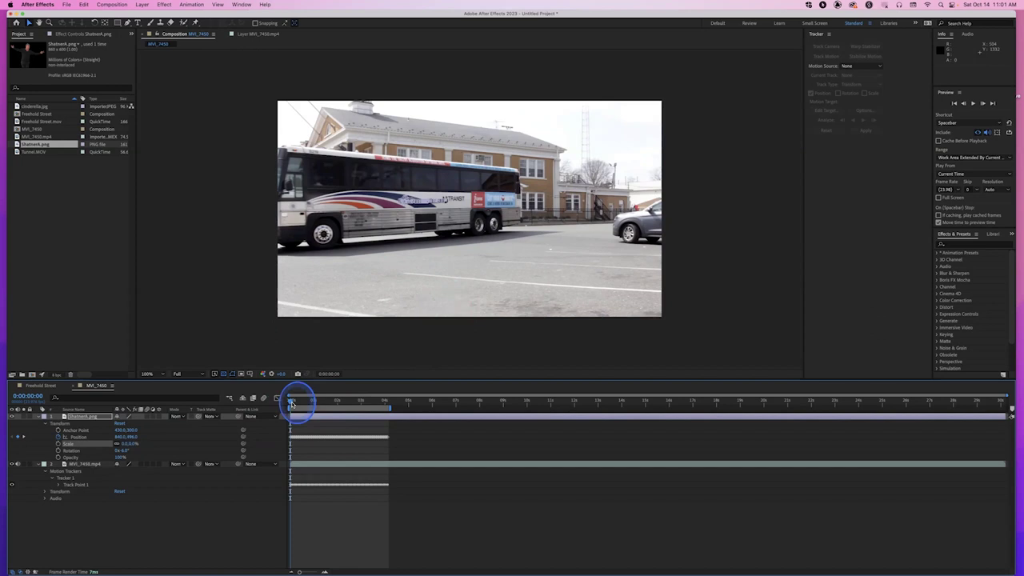
click(125, 444)
text(50)
key(Return)
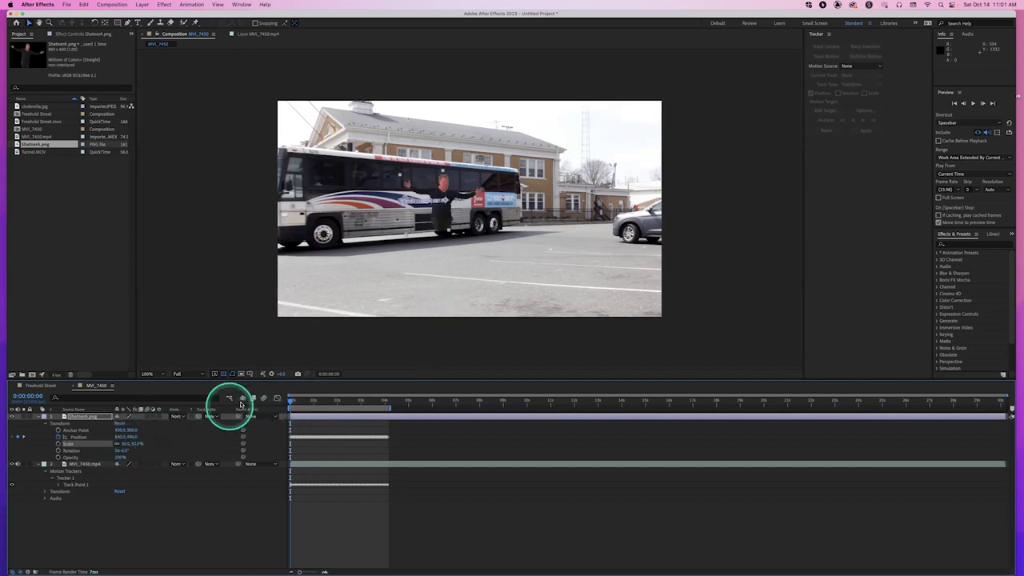
Preview the opening, set a Scale keyframe at the first frame, and make the figure 3D
click(296, 404)
key(space)
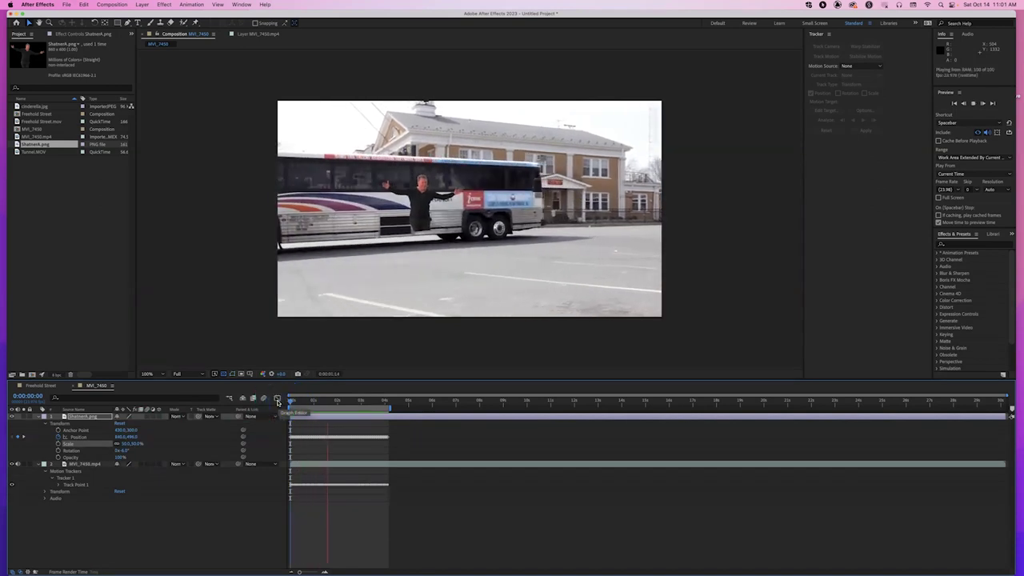
drag(332, 400, 292, 404)
key(space)
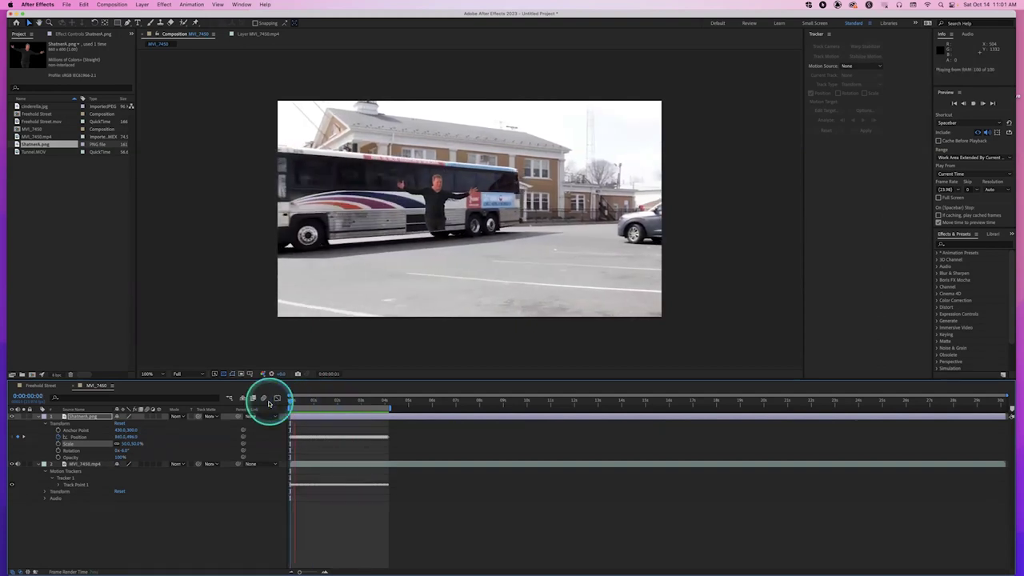
drag(329, 403, 289, 403)
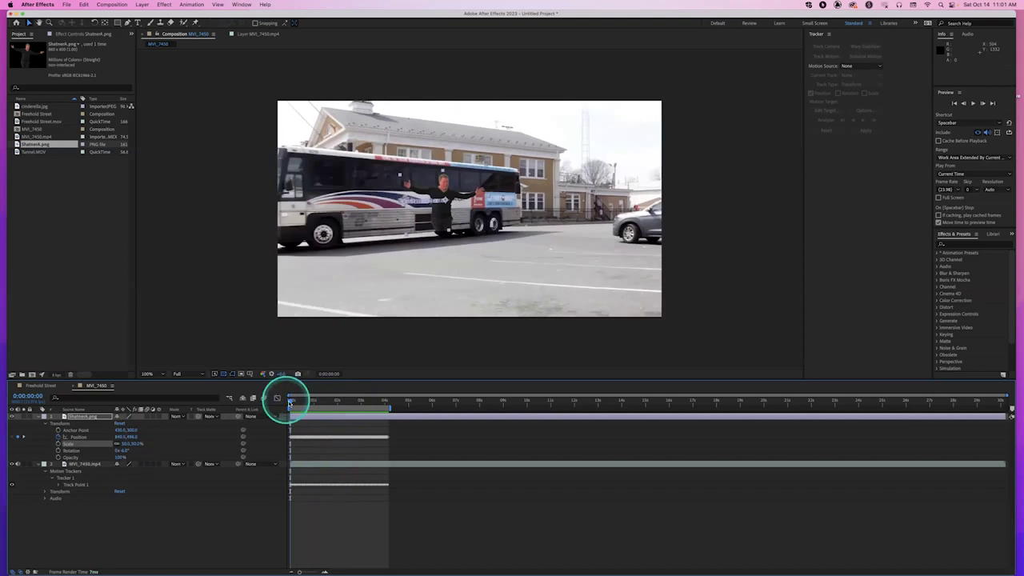
key(space)
key(space)
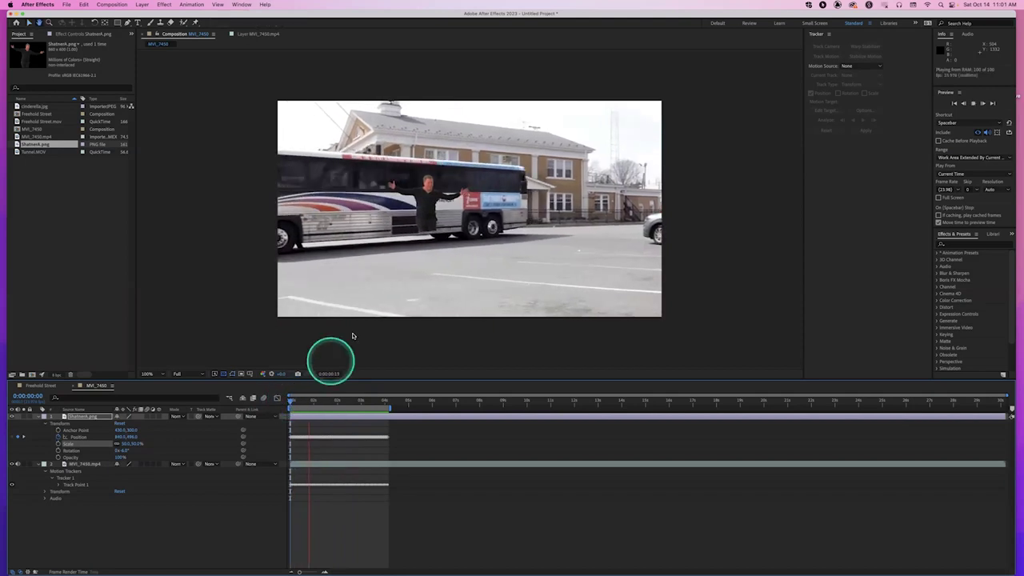
drag(312, 400, 269, 400)
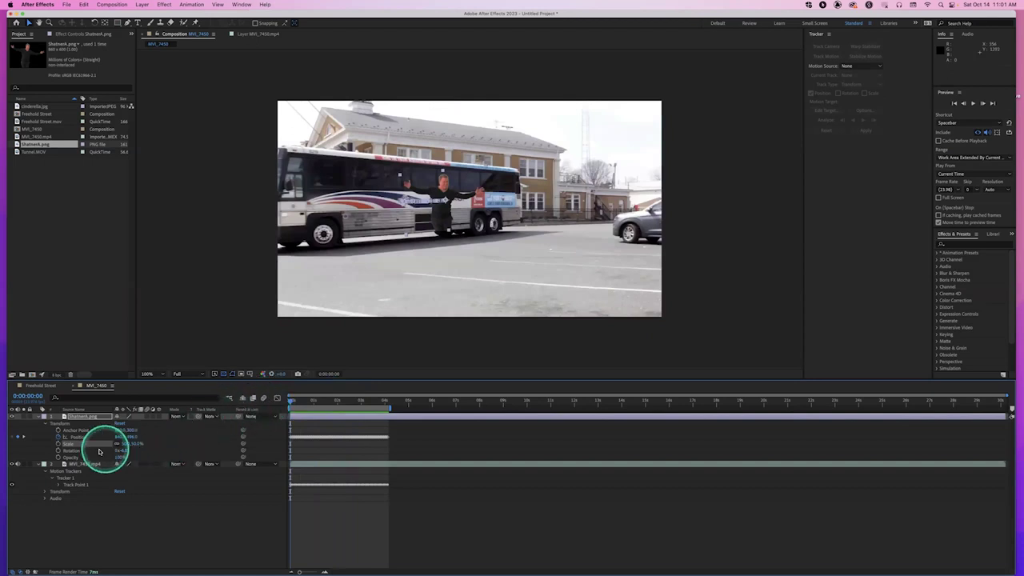
click(59, 444)
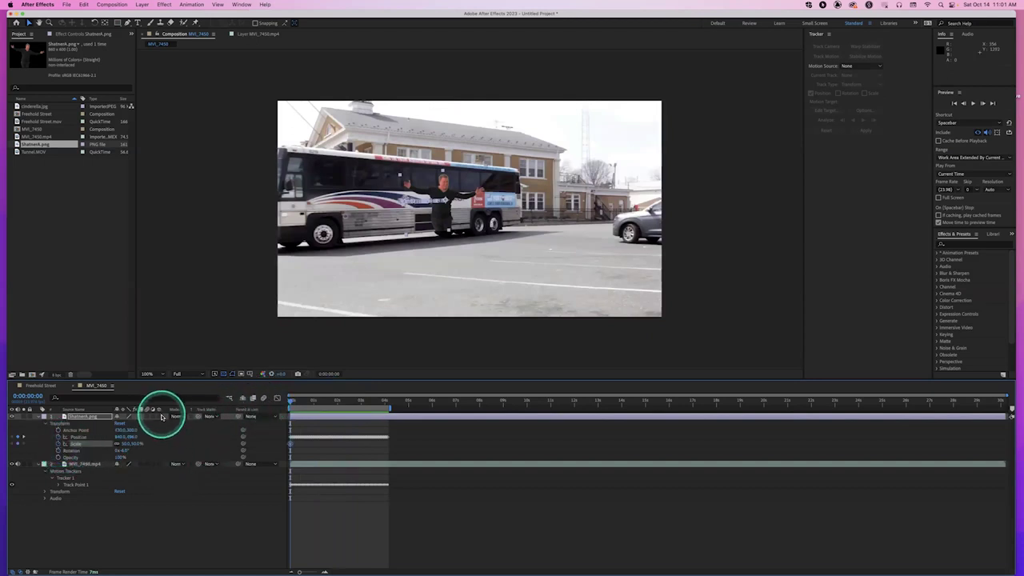
click(160, 417)
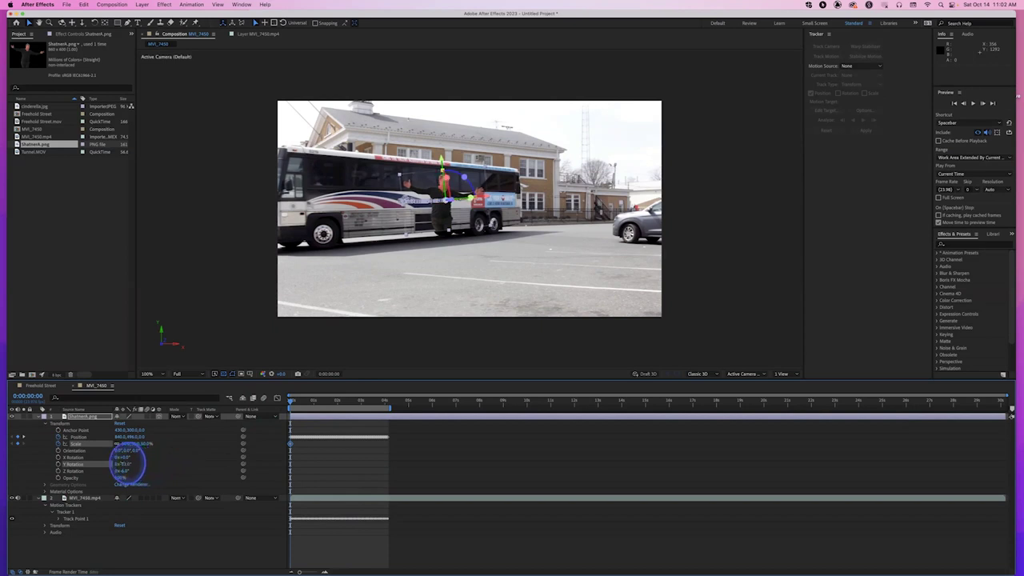
Turn the figure slightly on Y, set Z Rotation to -4°, and keyframe both rotations at the start
drag(122, 464, 120, 464)
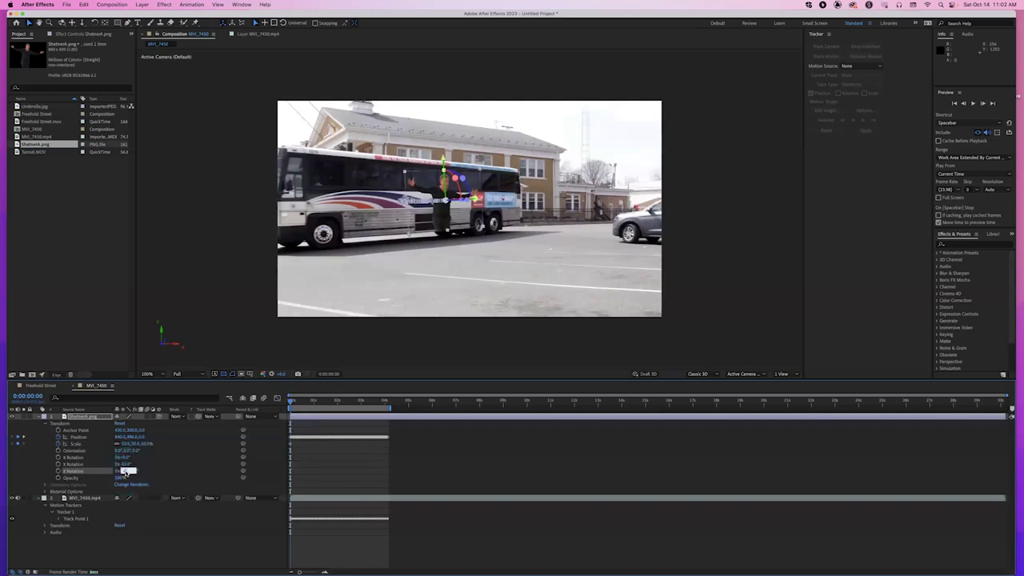
click(116, 471)
text(-4)
click(57, 464)
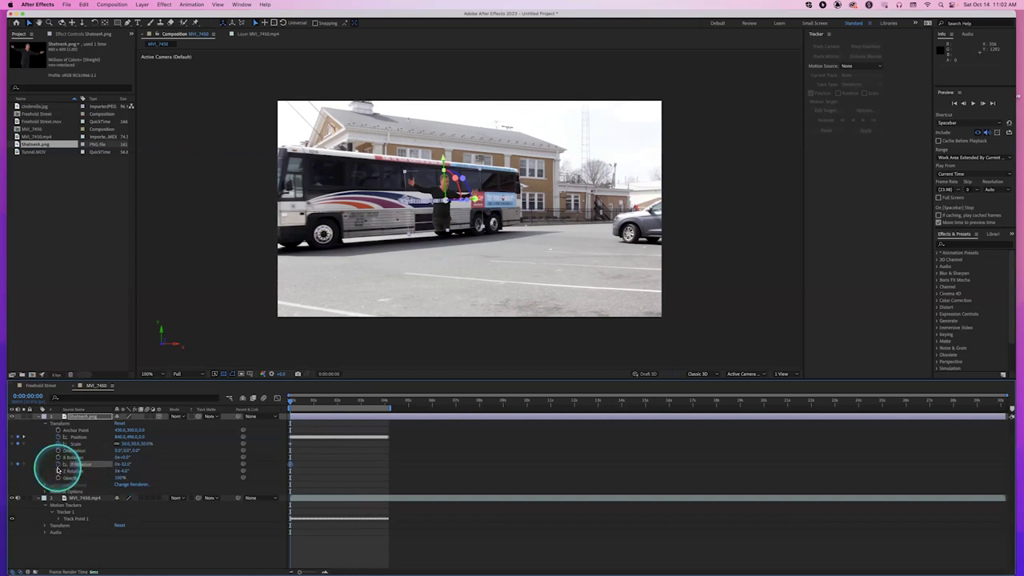
click(58, 470)
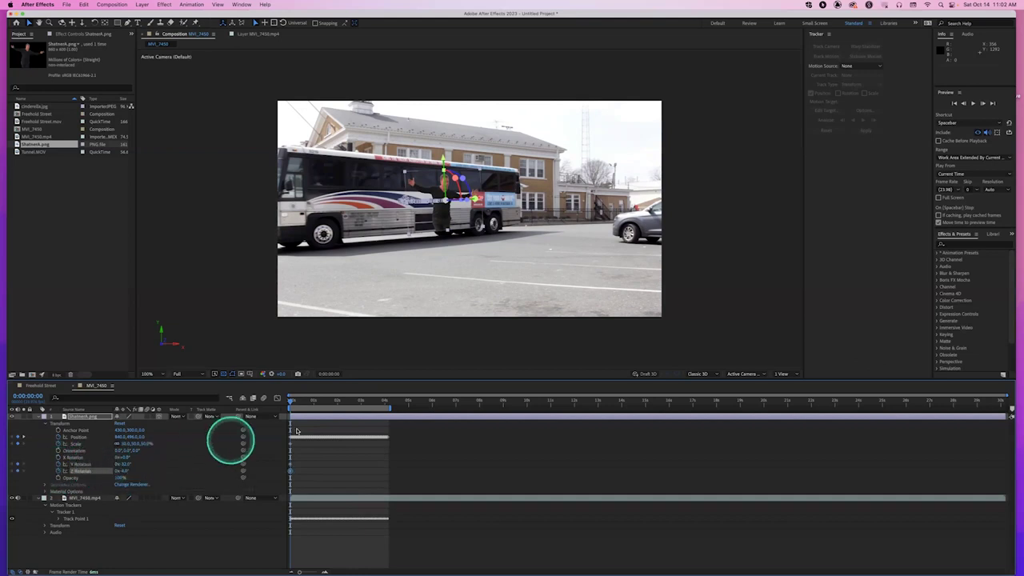
Resize the figure at the four-second mark and preview the animation
click(384, 400)
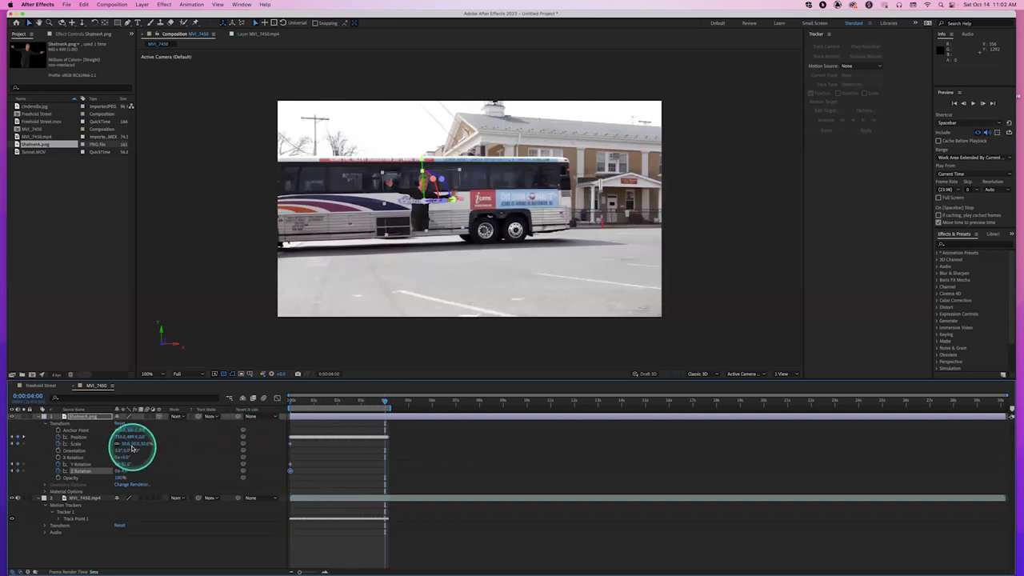
drag(126, 446, 132, 470)
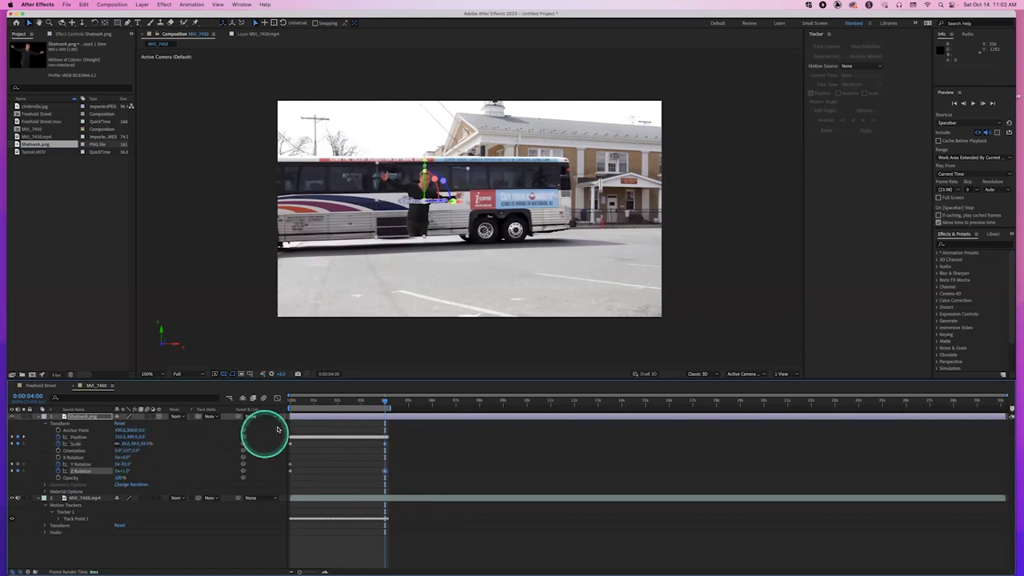
drag(351, 400, 256, 410)
key(space)
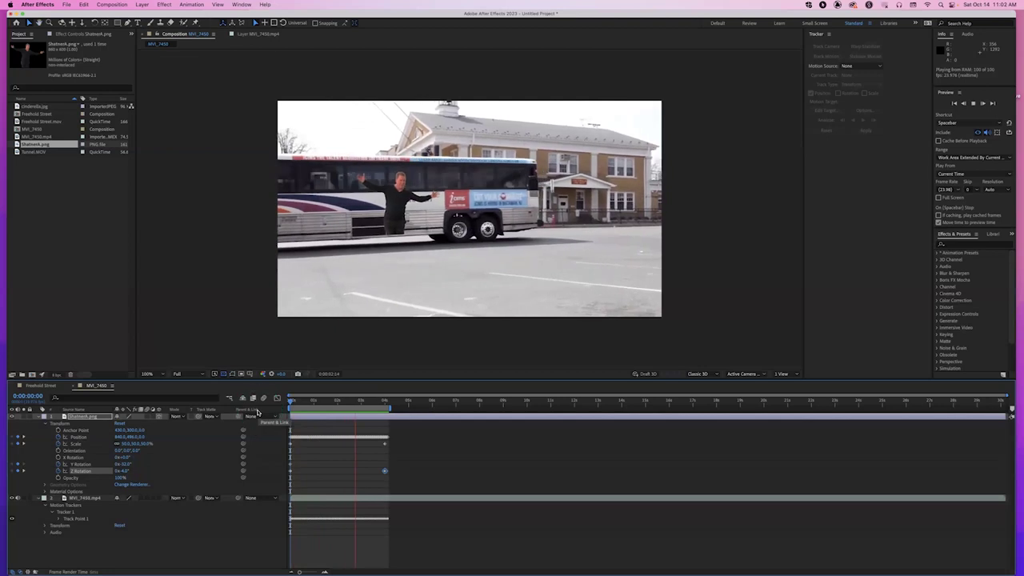
click(336, 408)
Adjust the figure's Y Rotation to -32° at 0:00:01:23 and preview the result
click(336, 402)
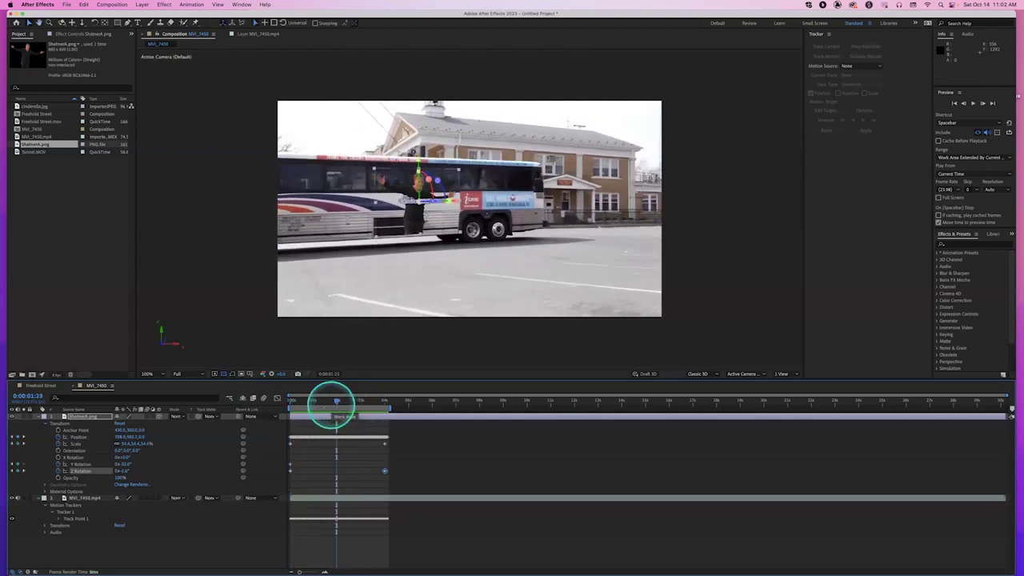
click(125, 466)
drag(126, 466, 128, 446)
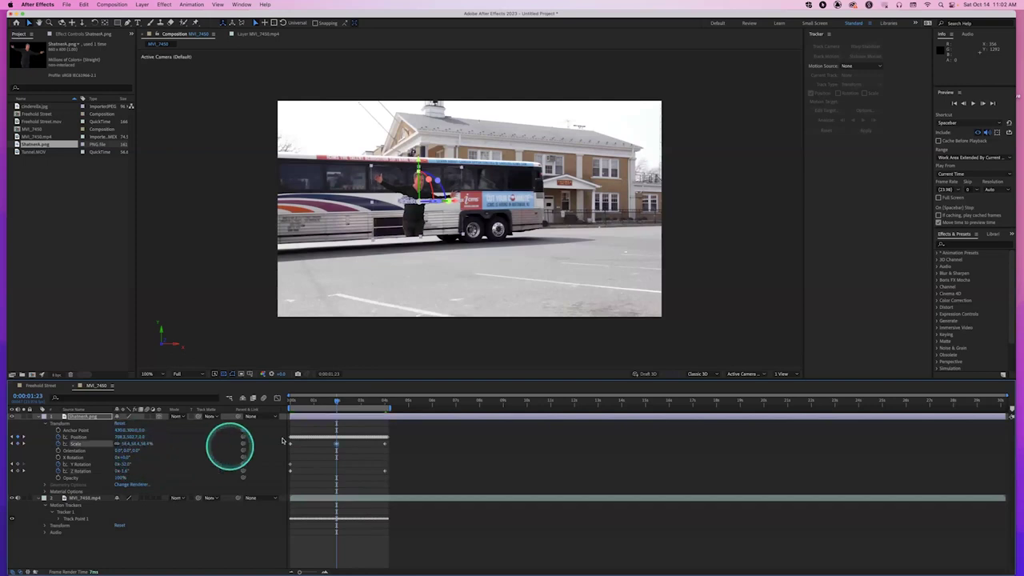
drag(327, 404, 289, 407)
key(space)
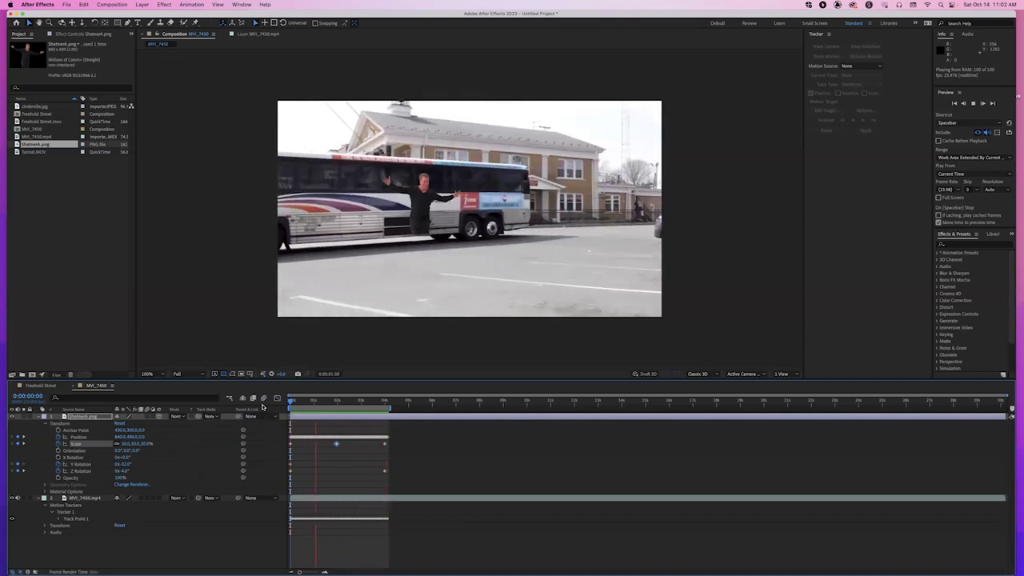
click(178, 480)
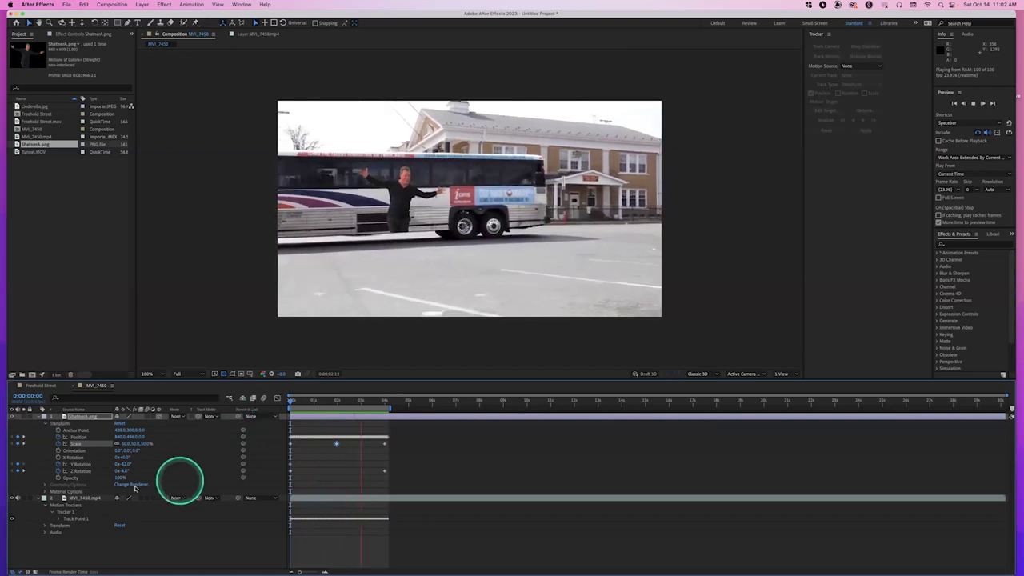
click(96, 497)
click(103, 416)
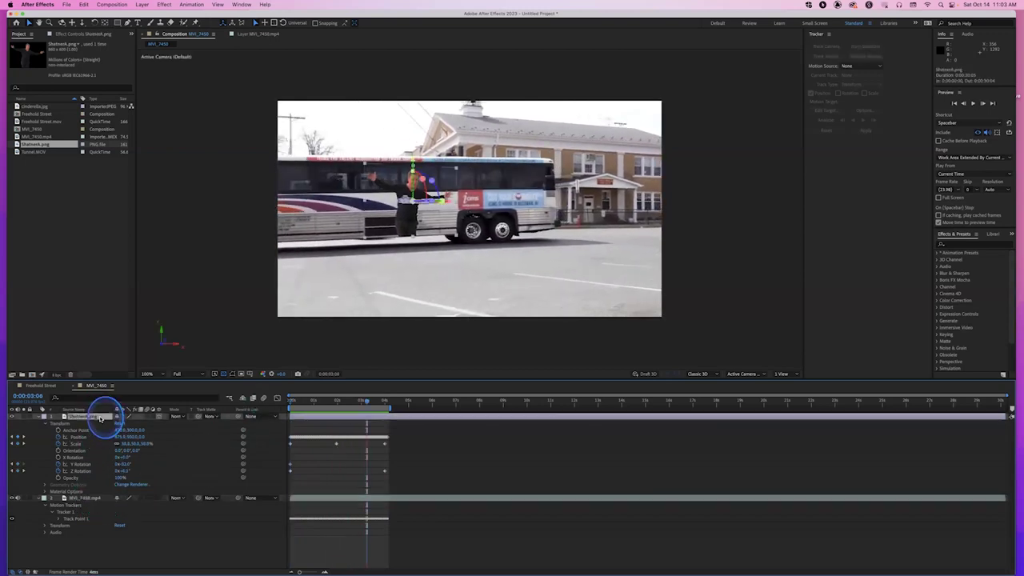
Delete the figure and bus layers, then add MVI_7450.mp4 back into the composition
key(Delete)
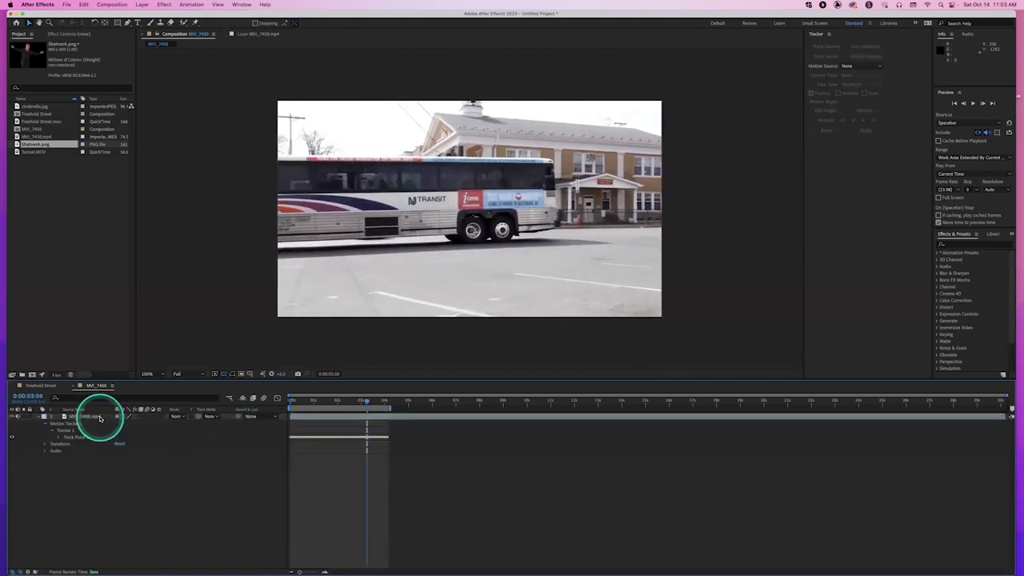
click(100, 418)
key(Delete)
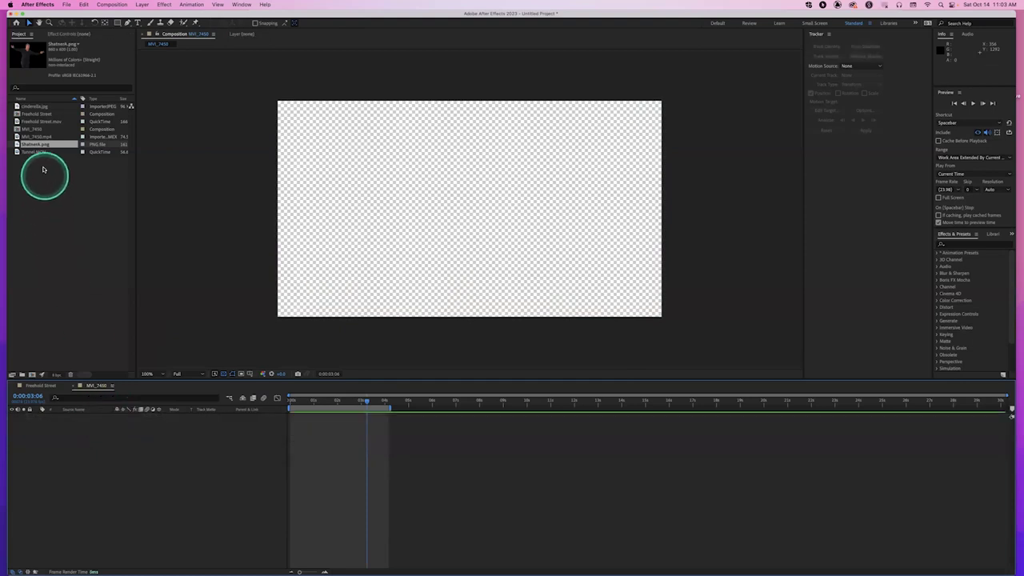
drag(42, 136, 77, 434)
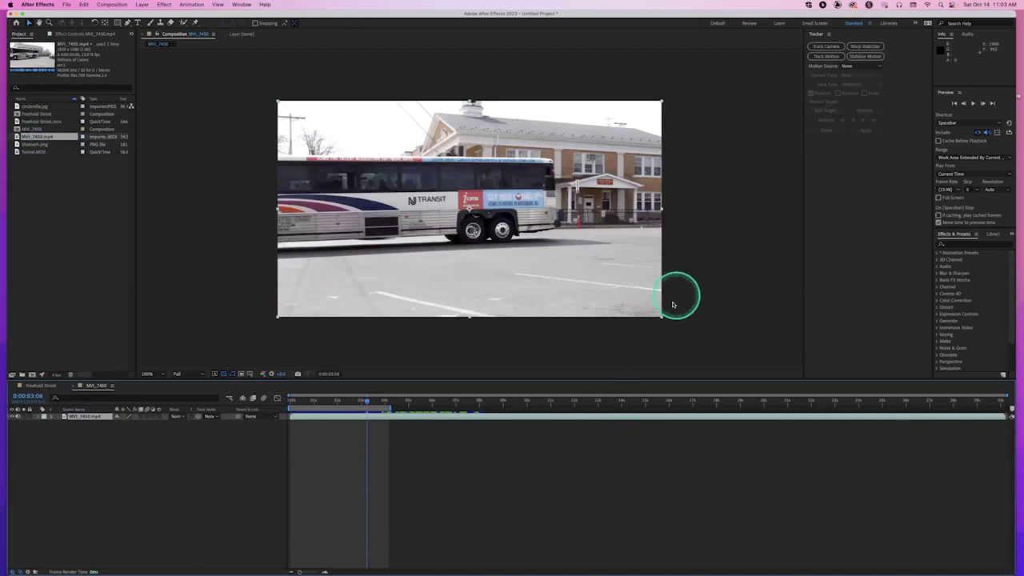
From the first frame, start Track Motion and place Track Point 1 on the TRANSIT logo
drag(364, 402, 285, 408)
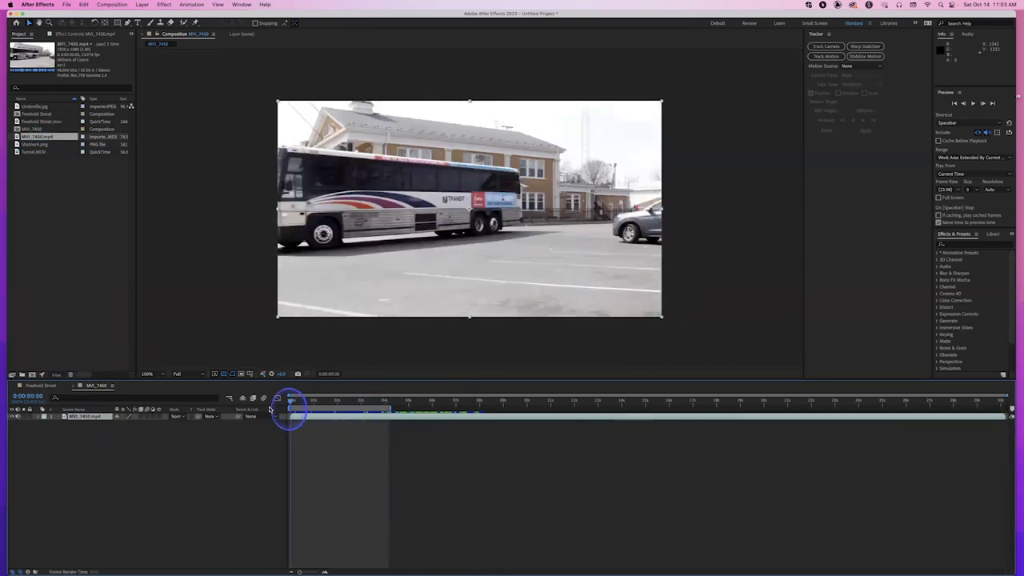
click(826, 55)
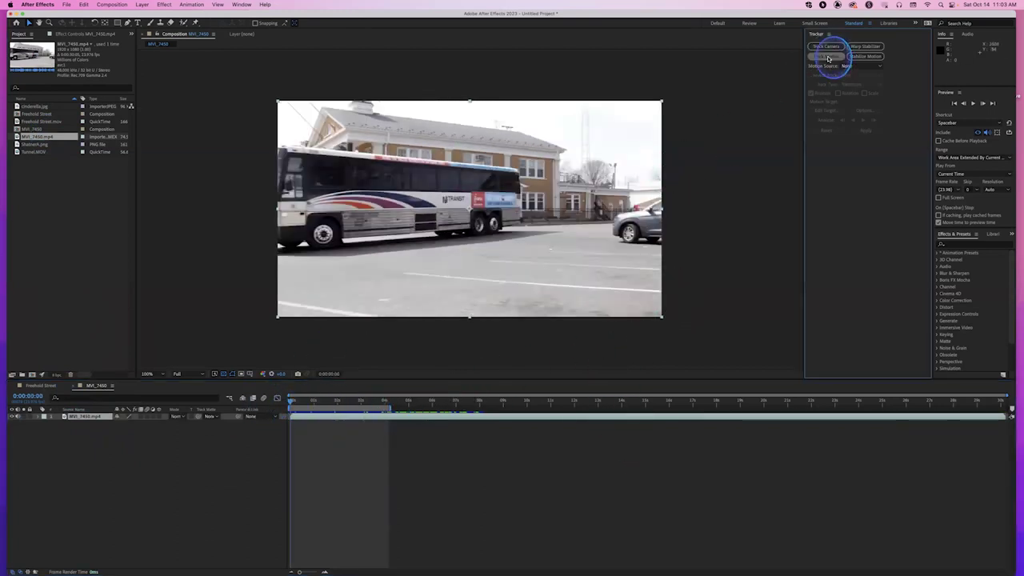
drag(469, 191, 473, 193)
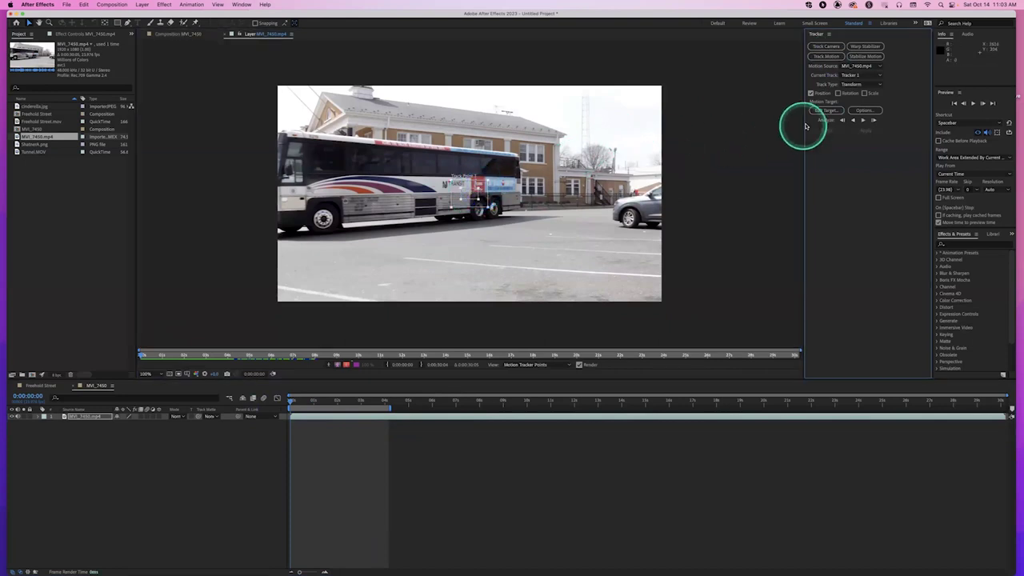
mouse_move(478, 198)
mouse_down()
mouse_move(459, 190)
mouse_move(472, 202)
mouse_up()
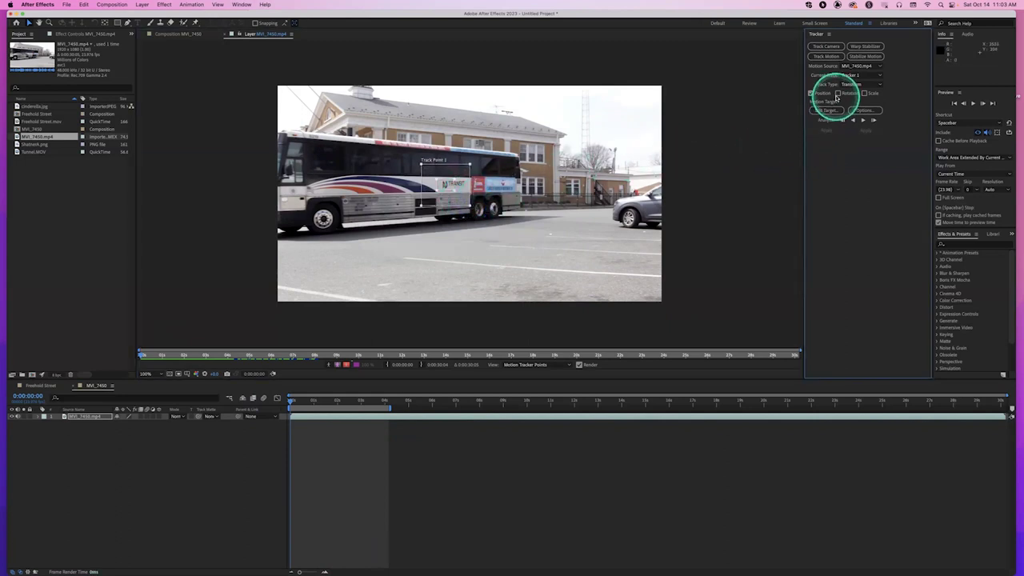
Add Rotation and Scale to the track and place Track Point 2 on the red ad panel
click(863, 93)
click(586, 168)
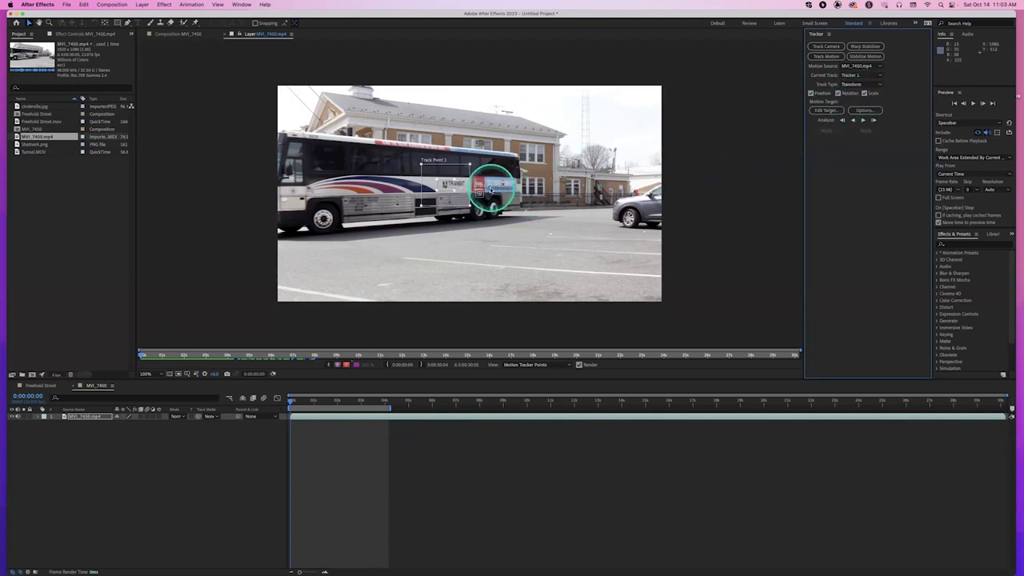
drag(479, 191, 507, 198)
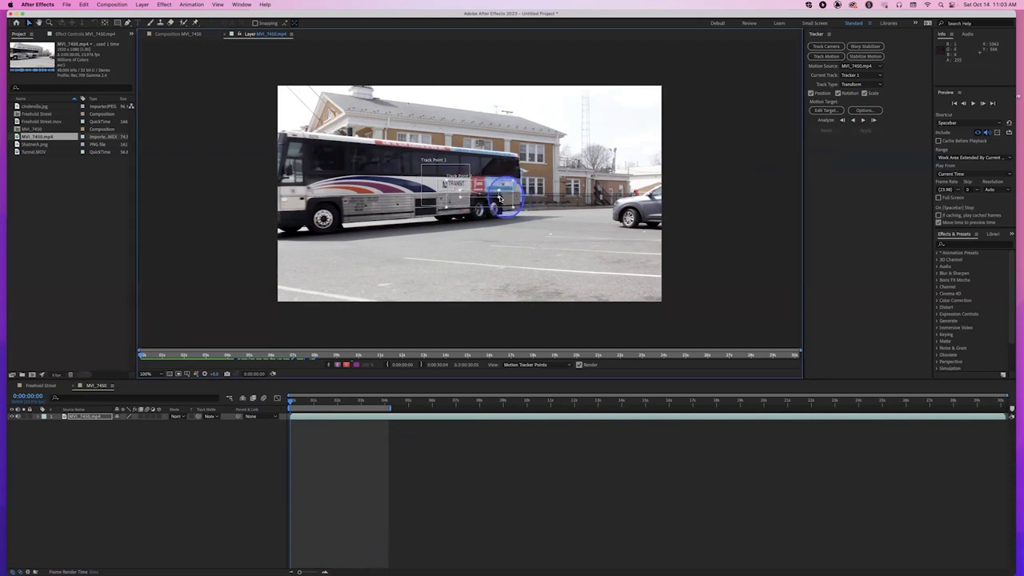
drag(492, 204, 528, 190)
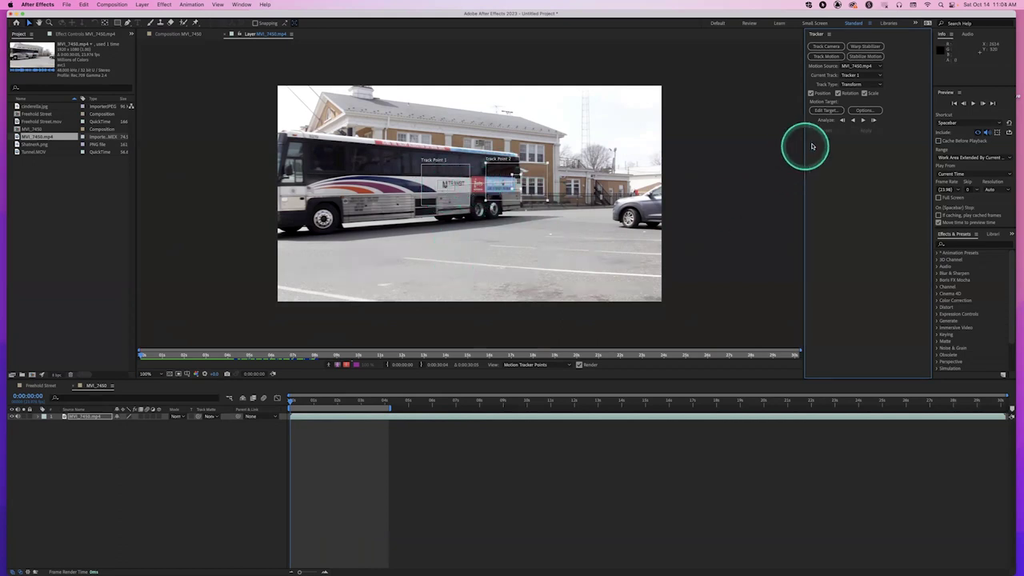
Analyze the logo track forward frame by frame, nudging both track points back when they drift
click(862, 120)
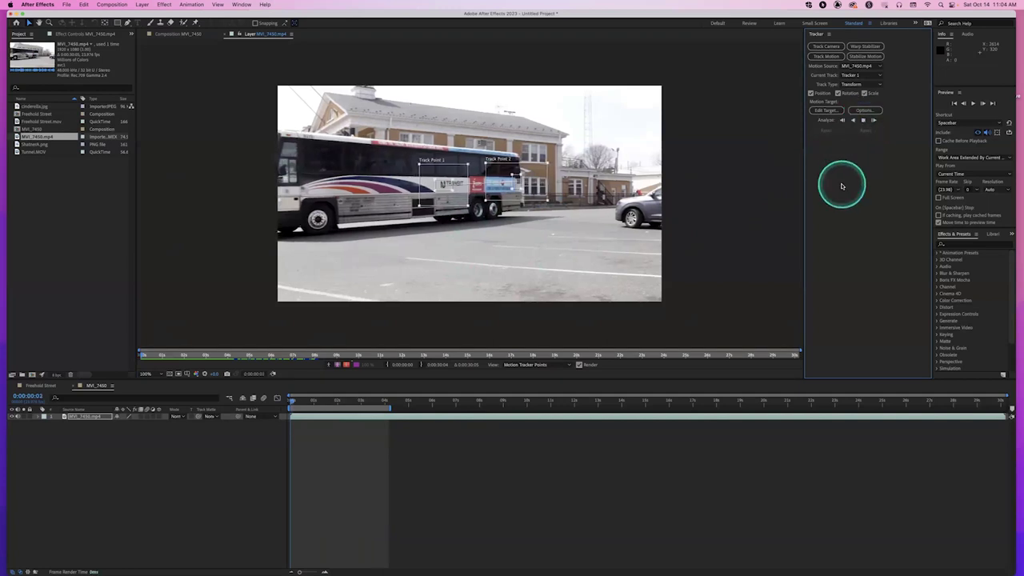
drag(841, 186, 453, 188)
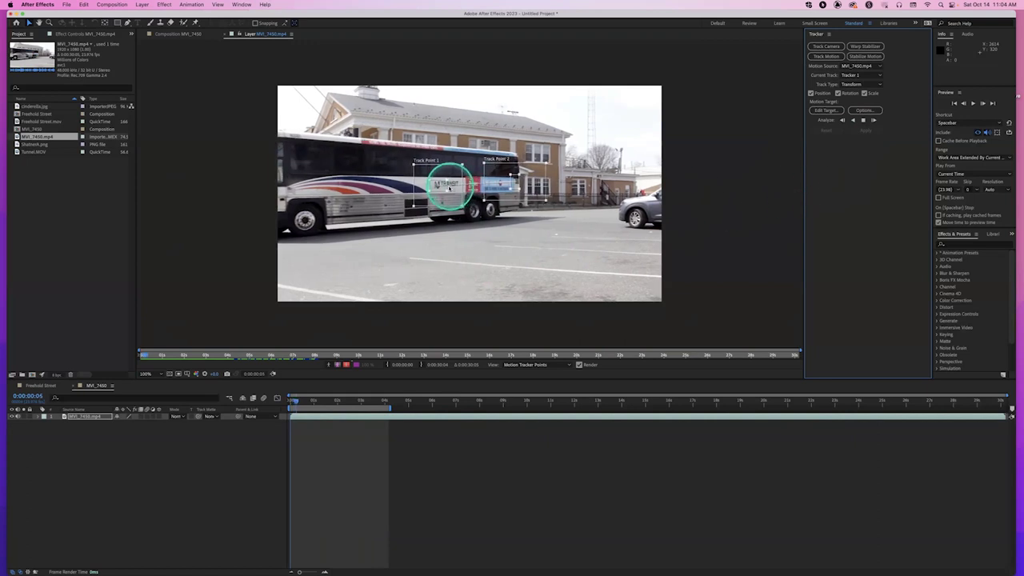
key(Page_Down)
drag(437, 185, 441, 187)
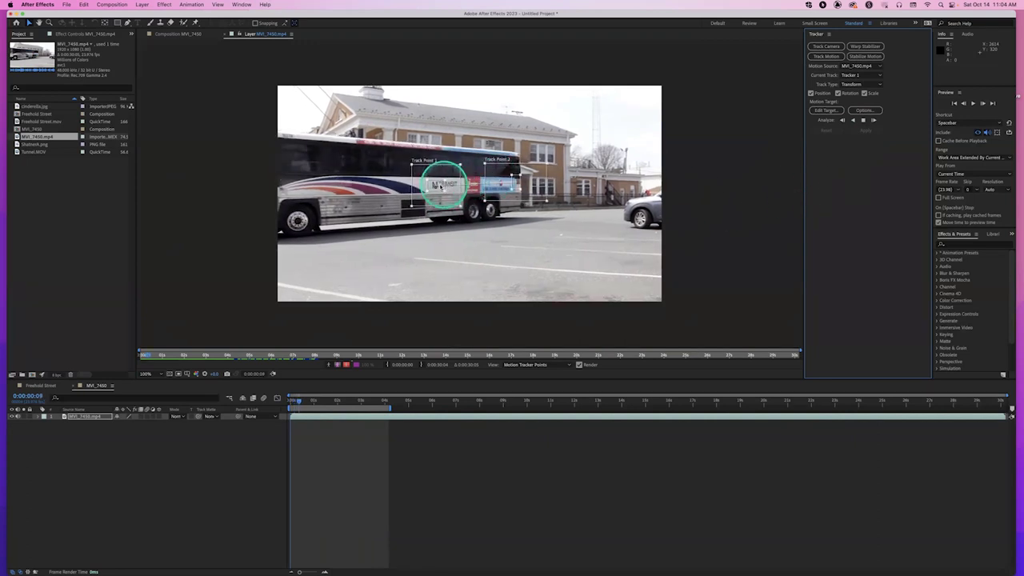
key(Page_Down)
key(Page_Down)
key(Page_Down)
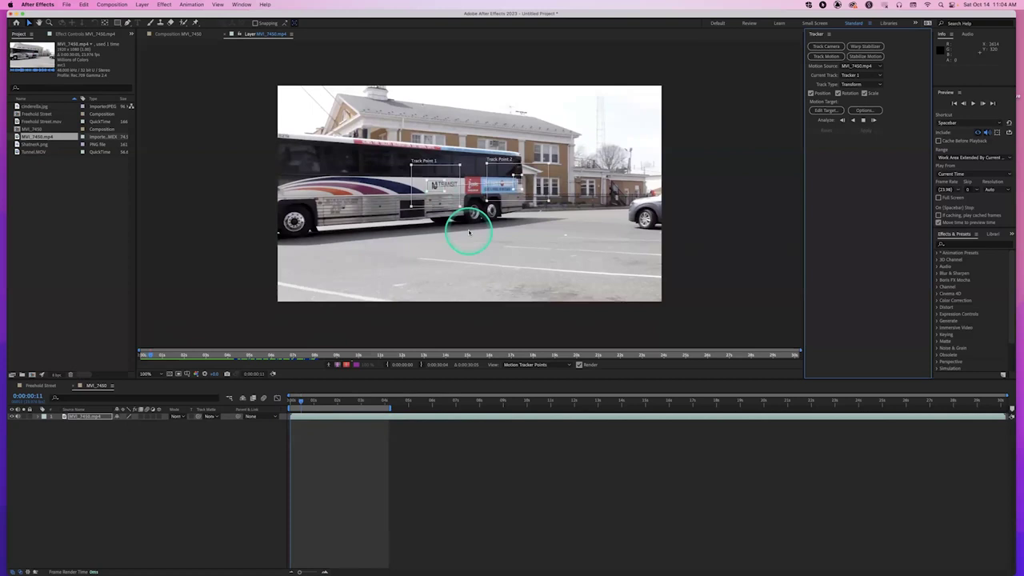
key(Page_Down)
drag(512, 184, 524, 183)
key(Page_Down)
key(Page_Down)
key(Page_Down)
mouse_move(448, 186)
mouse_down()
mouse_move(411, 187)
mouse_move(450, 200)
mouse_up()
key(Page_Down)
key(Page_Down)
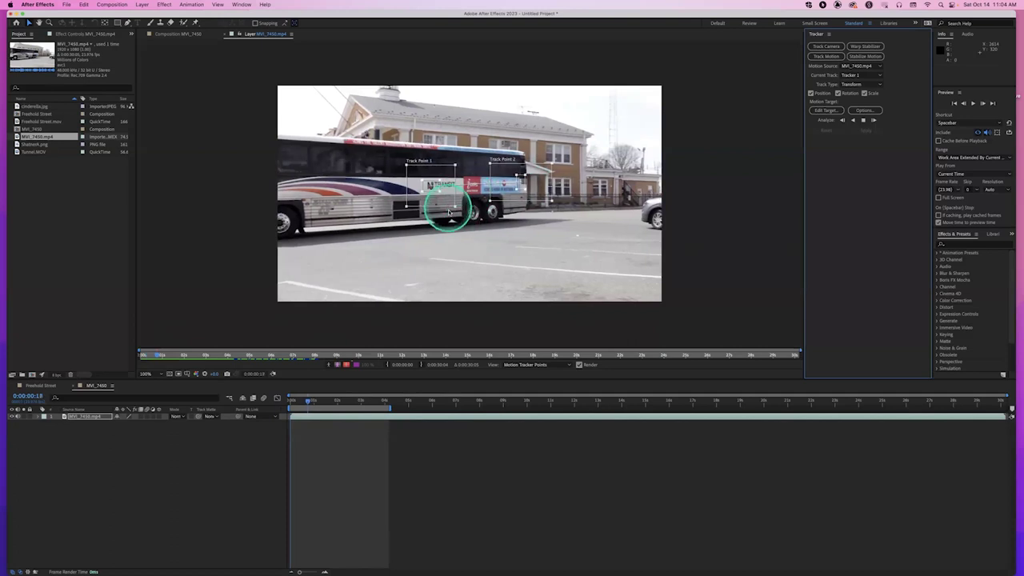
key(Page_Down)
key(Page_Down)
key(Page_Down)
key(Page_Down)
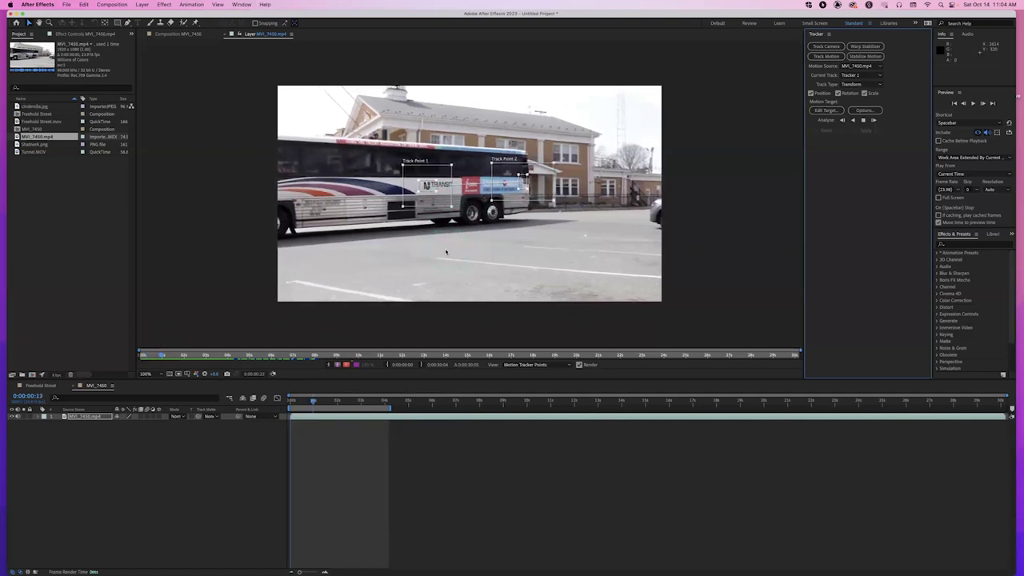
key(Page_Down)
key(Page_Down)
key(Page_Down)
key(Page_Down)
key(Page_Down)
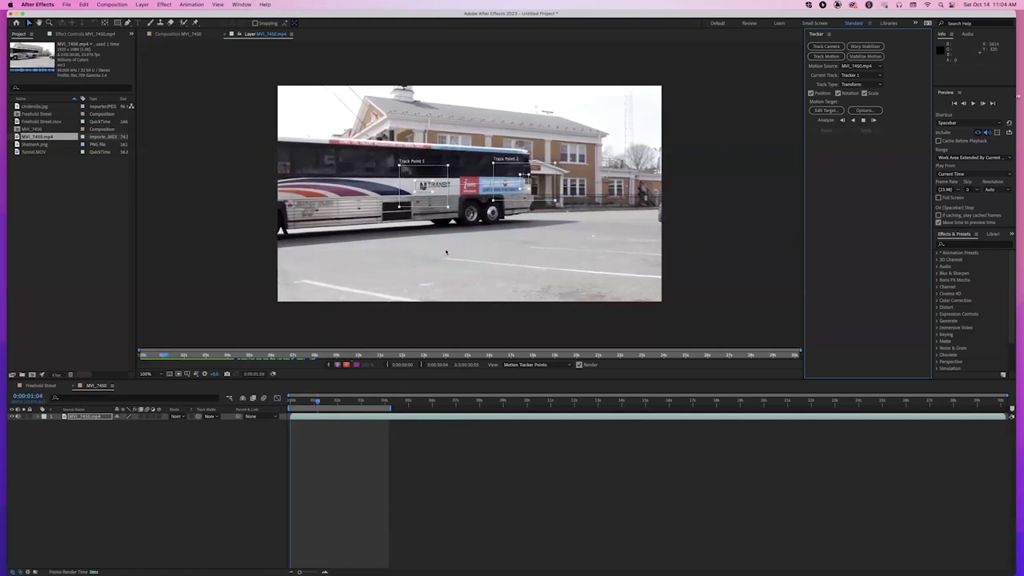
key(Page_Down)
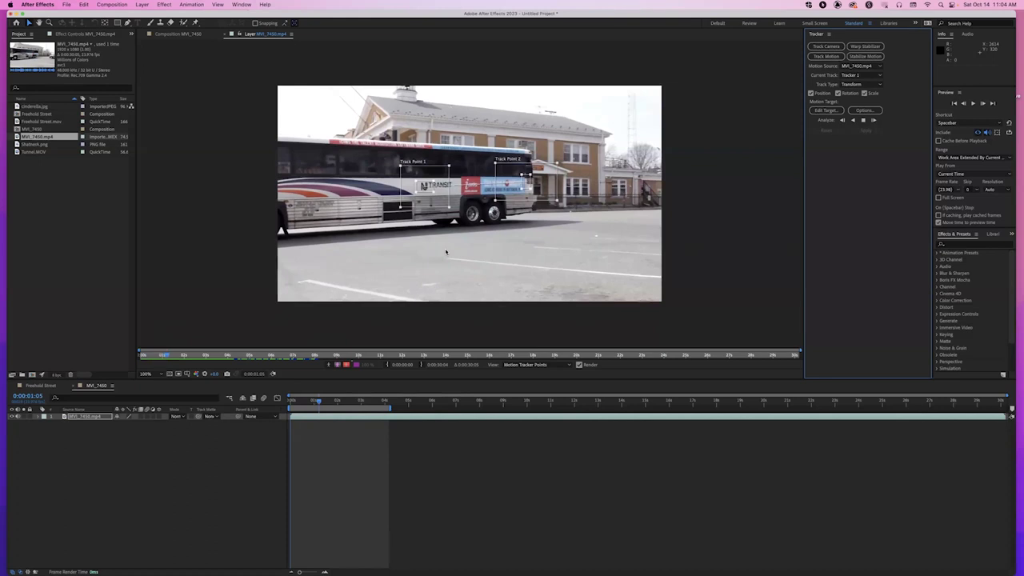
key(Page_Down)
key(Page_Down)
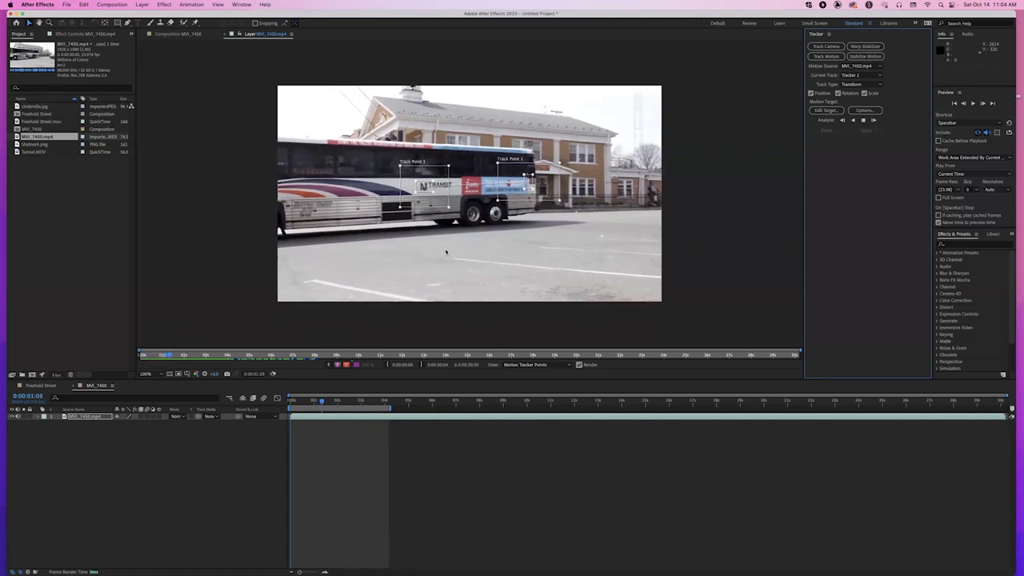
key(Page_Down)
key(Page_Down)
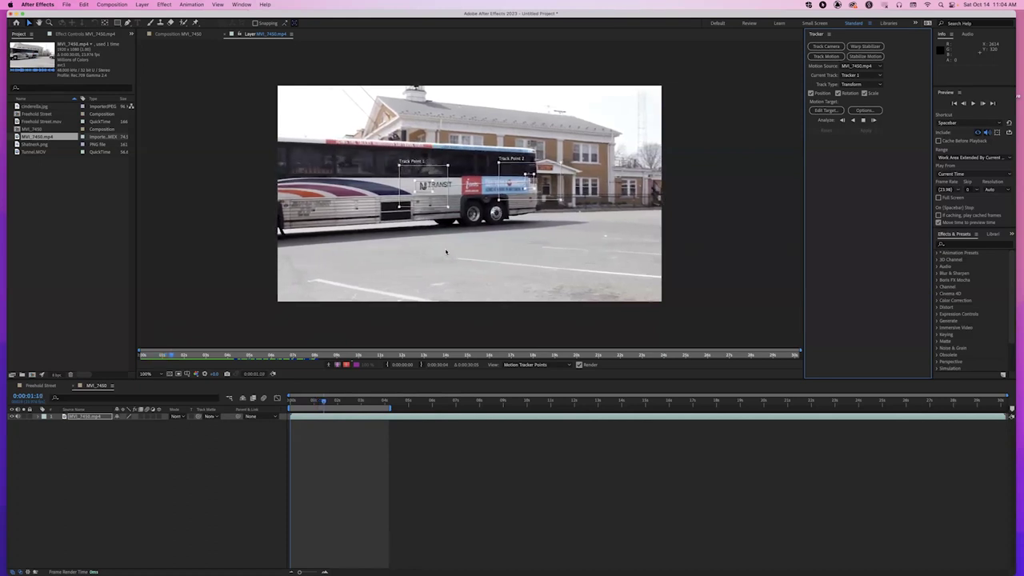
key(Page_Down)
key(Page_Down)
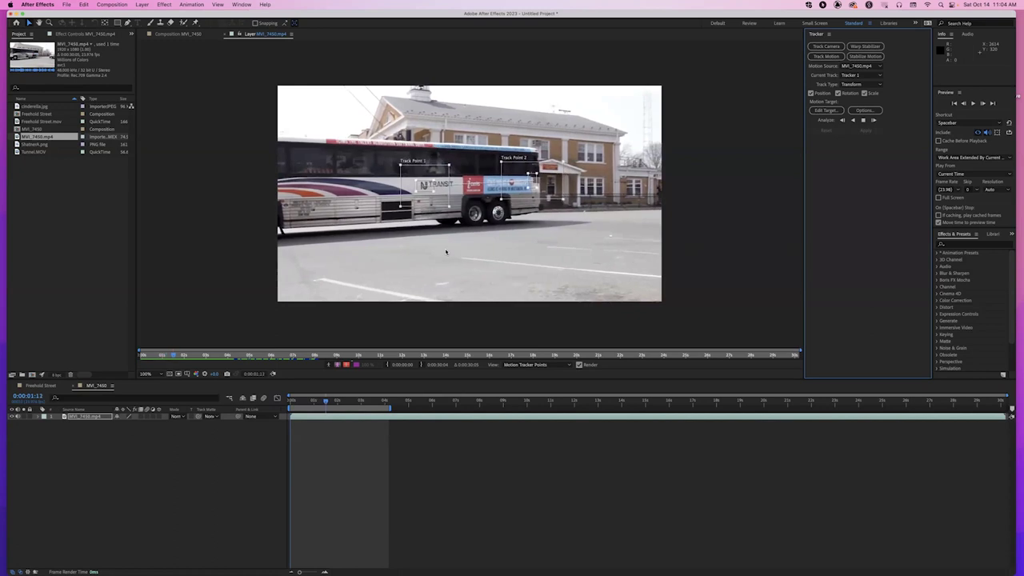
key(Page_Down)
key(Page_Down)
key(Page_Down)
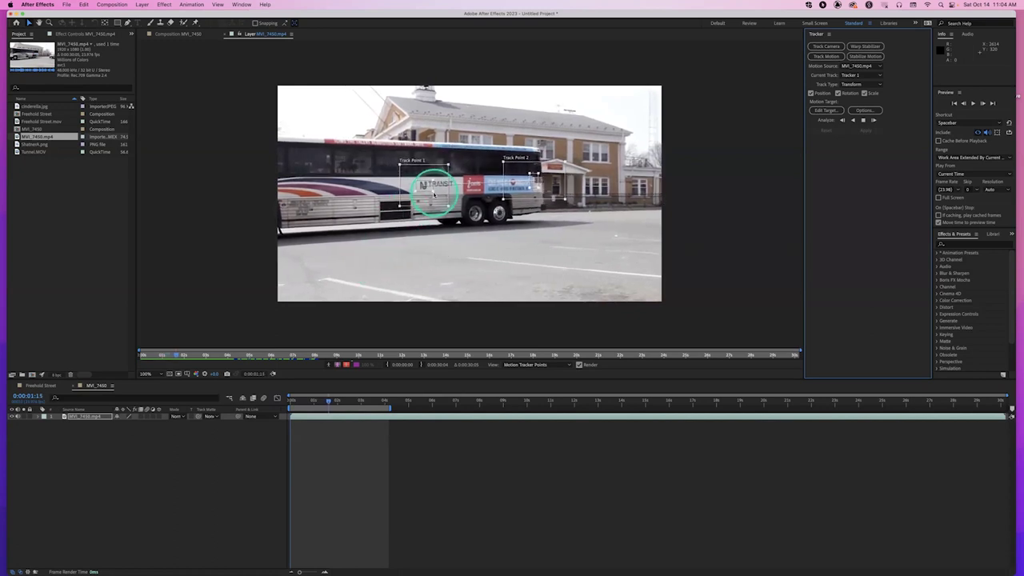
Continue tracking forward to 0:00:03:05, keeping Track Point 1 centred on the NJ Transit logo
key(Page_Down)
drag(434, 193, 433, 189)
key(Page_Down)
key(Page_Down)
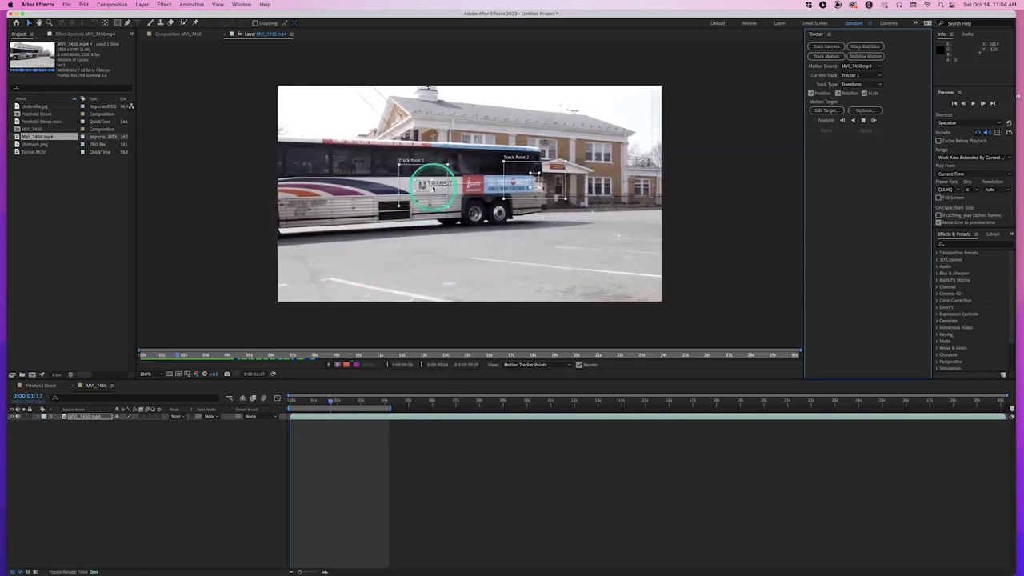
drag(422, 185, 449, 196)
key(Page_Down)
key(Page_Down)
key(Page_Down)
key(Page_Down)
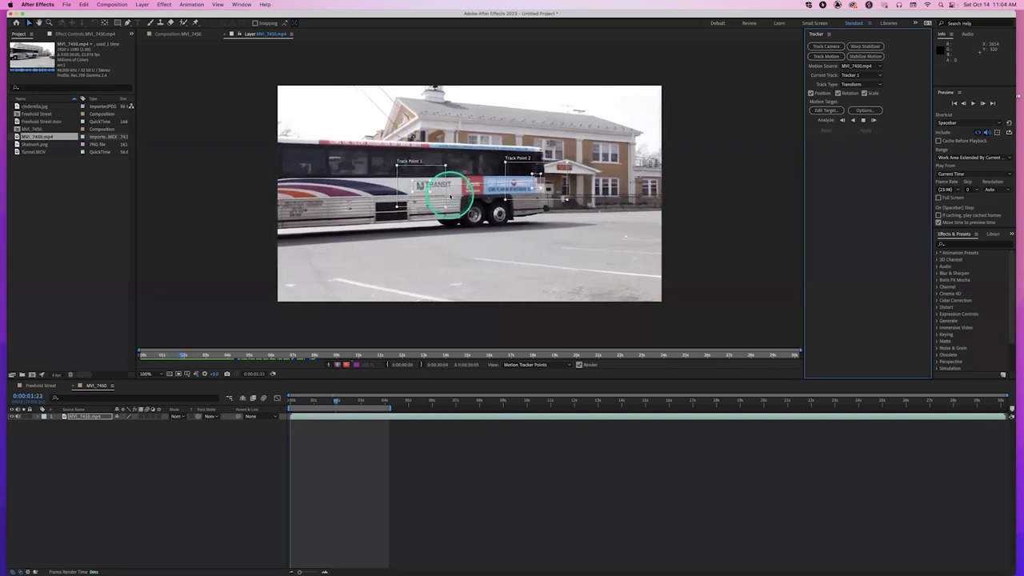
key(Page_Down)
key(Page_Down)
key(Page_Down)
key(Page_Down)
key(Page_Down)
key(Page_Down)
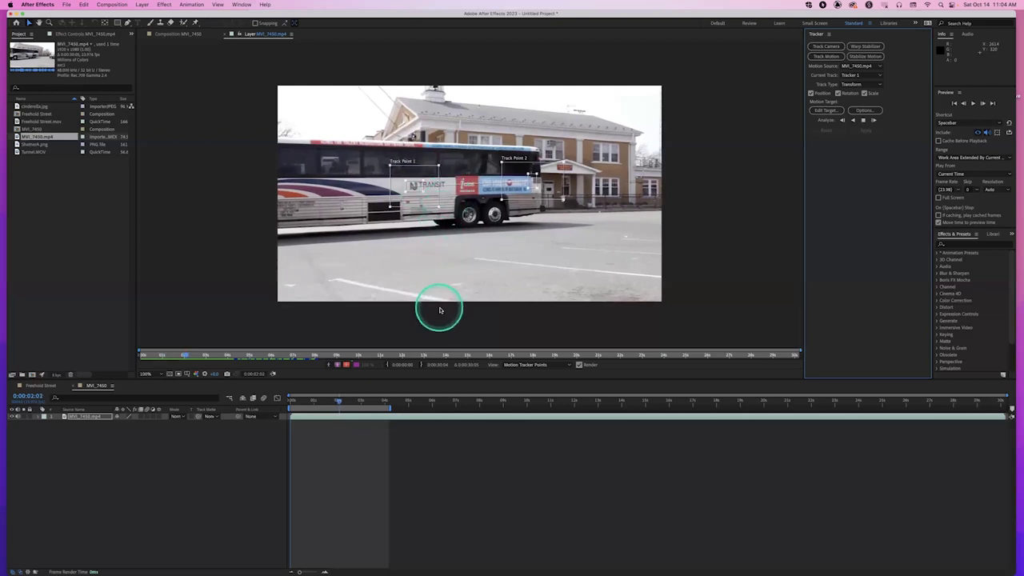
key(Page_Down)
key(Page_Down)
key(Page_Down)
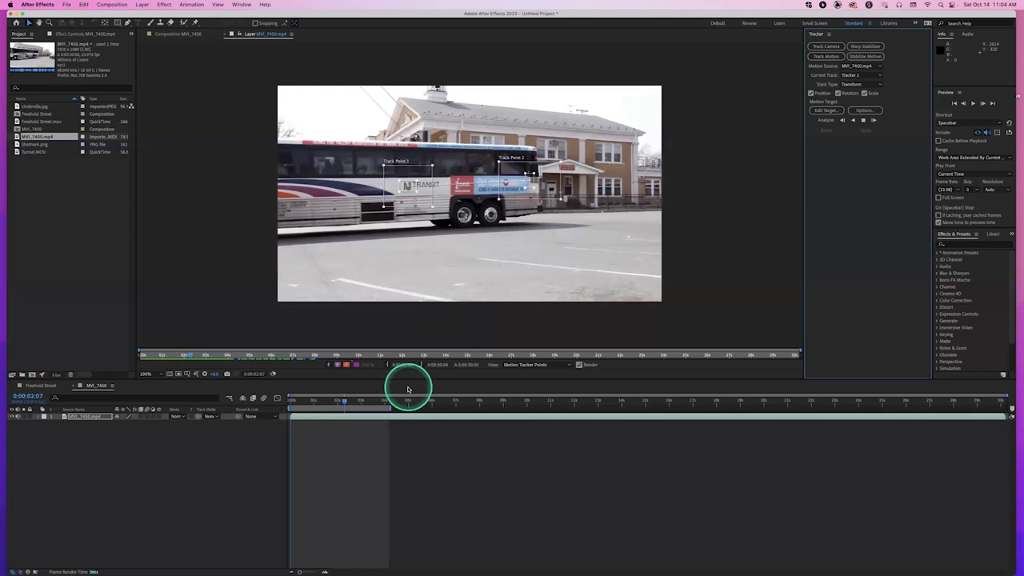
key(Page_Down)
key(Page_Down)
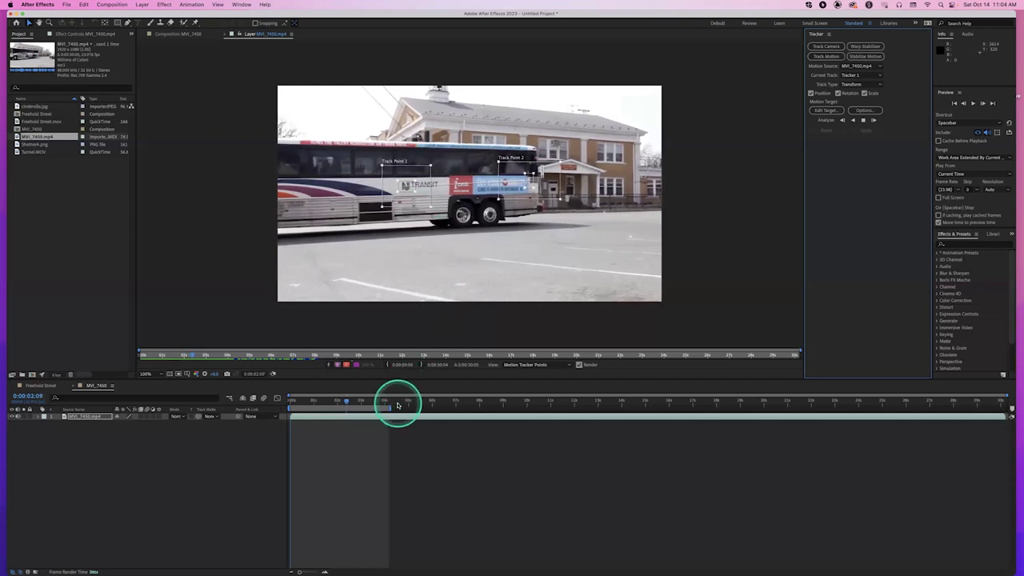
key(Page_Down)
key(Page_Down)
key(Page_Down)
key(Page_Down)
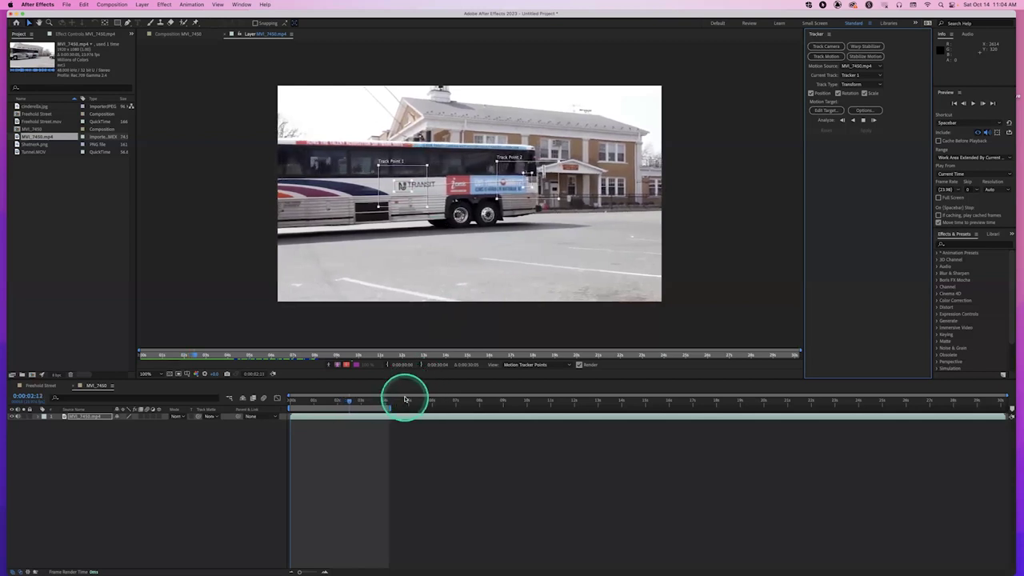
key(Page_Down)
key(Page_Down)
key(Page_Down)
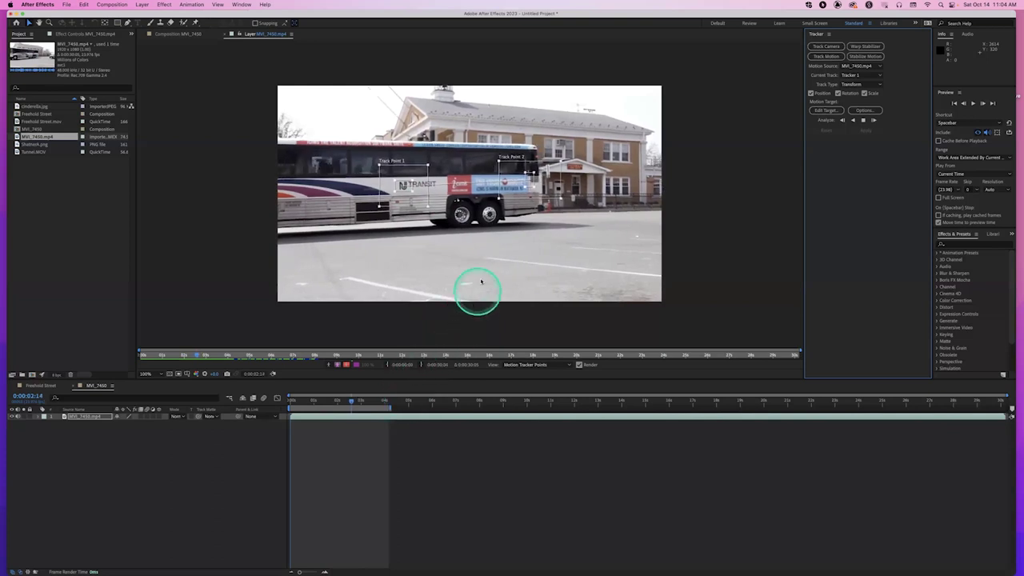
key(Page_Down)
key(Page_Down)
key(Page_Down)
key(Page_Down)
key(Page_Down)
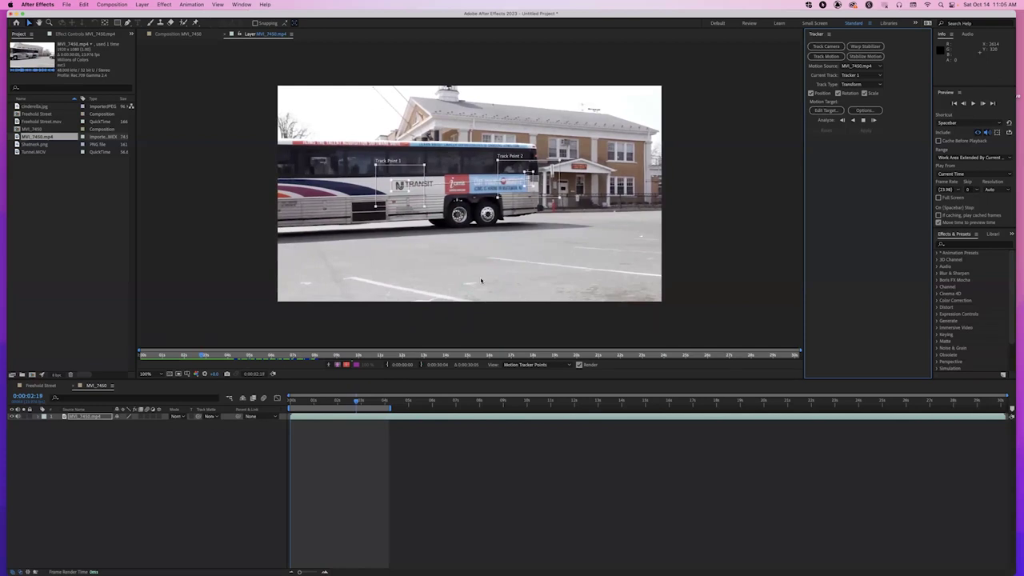
key(Page_Down)
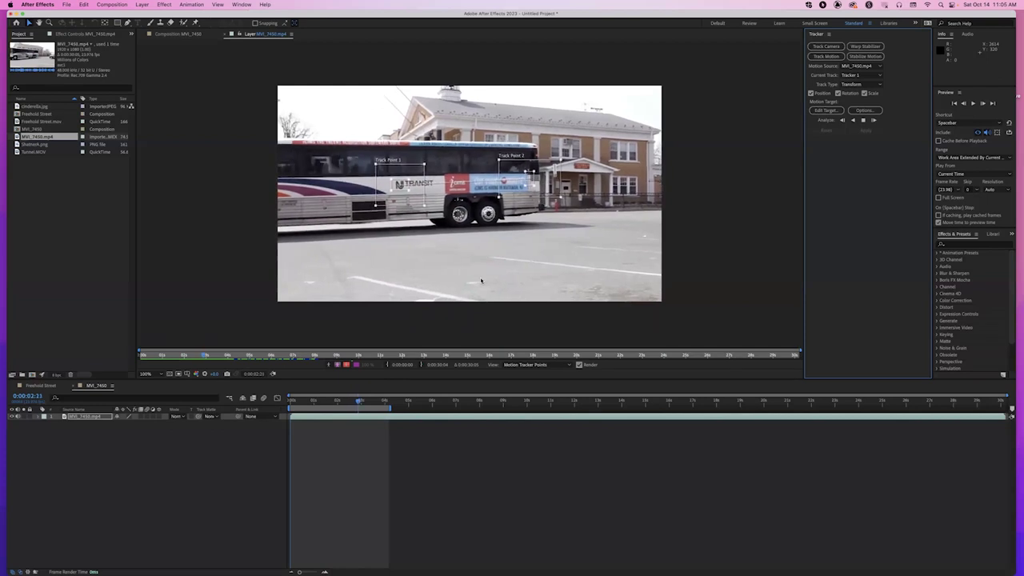
key(Page_Down)
key(Page_Down)
key(Page_Down)
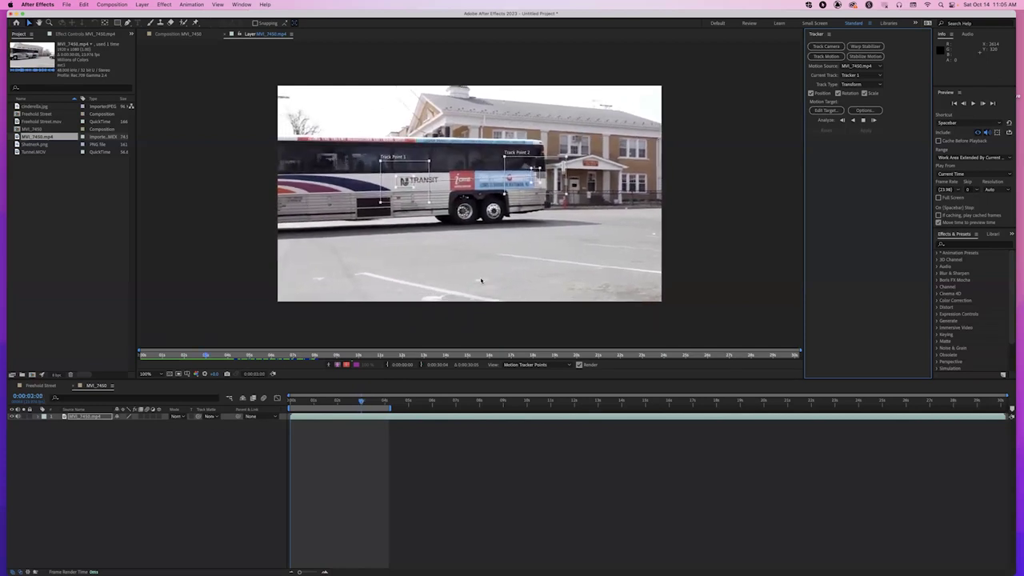
key(Page_Down)
key(Page_Down)
key(Page_Down)
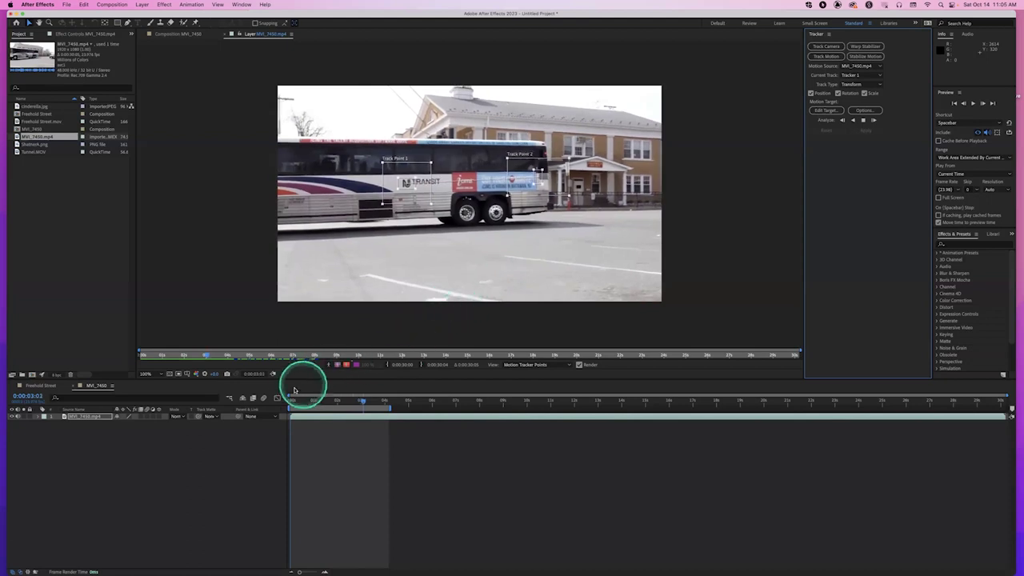
key(Page_Down)
Analyze three more frames, end the work area there, and return to about one second
click(862, 120)
click(862, 121)
click(862, 120)
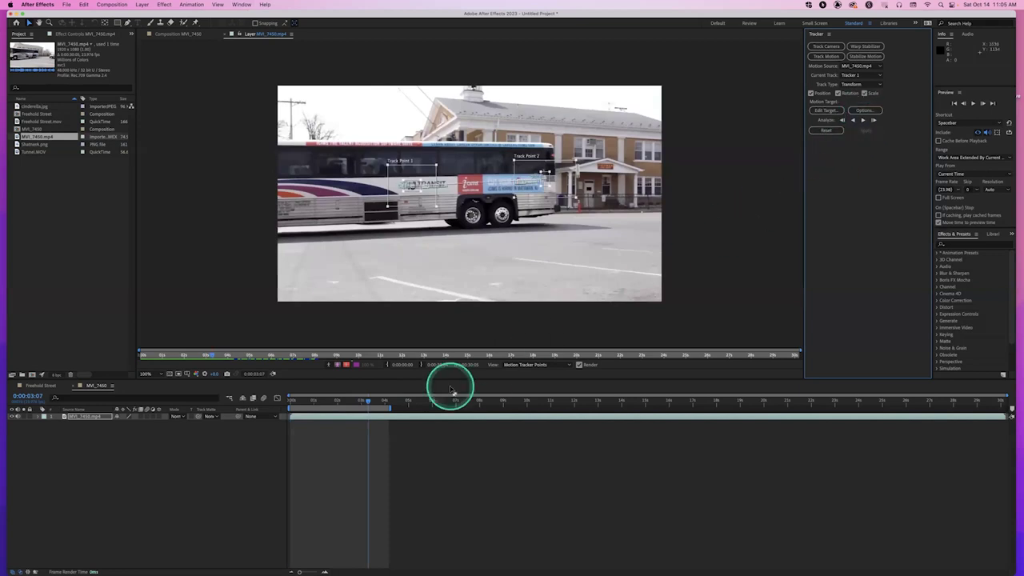
key(n)
drag(366, 400, 264, 406)
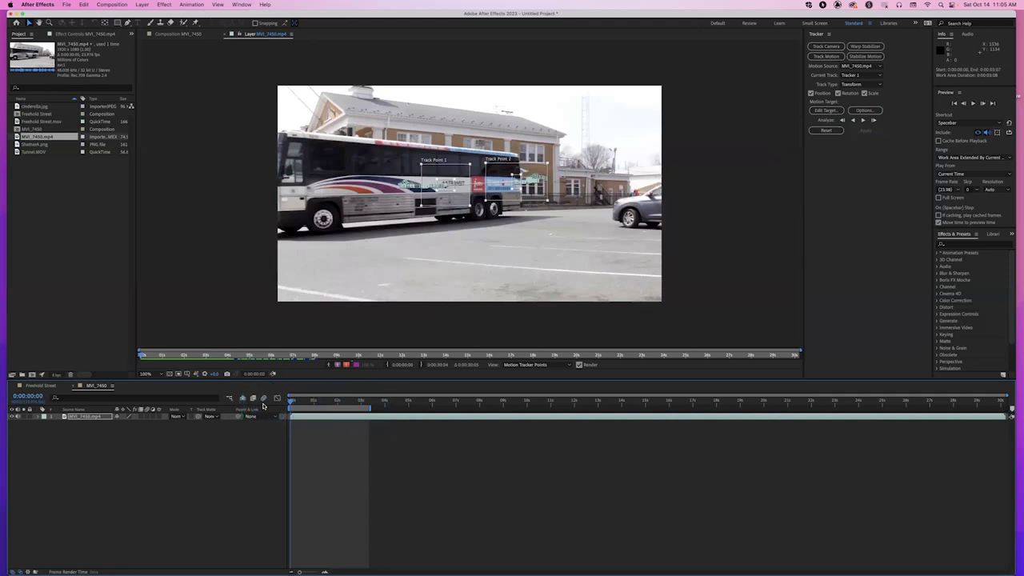
Add an adjustment layer above the footage and apply Stylize > Mosaic to it
key(super+alt+y)
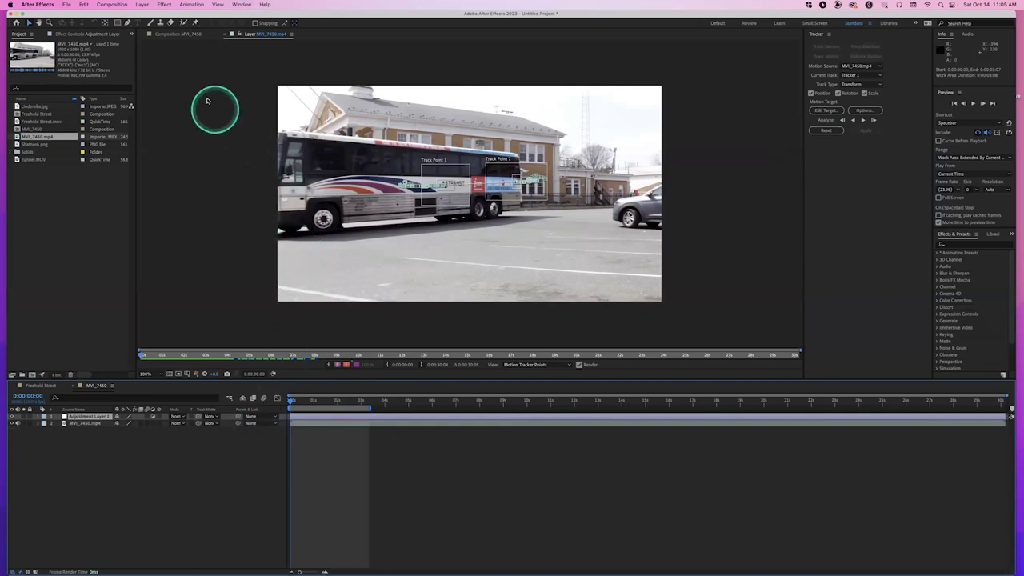
click(165, 4)
mouse_move(178, 93)
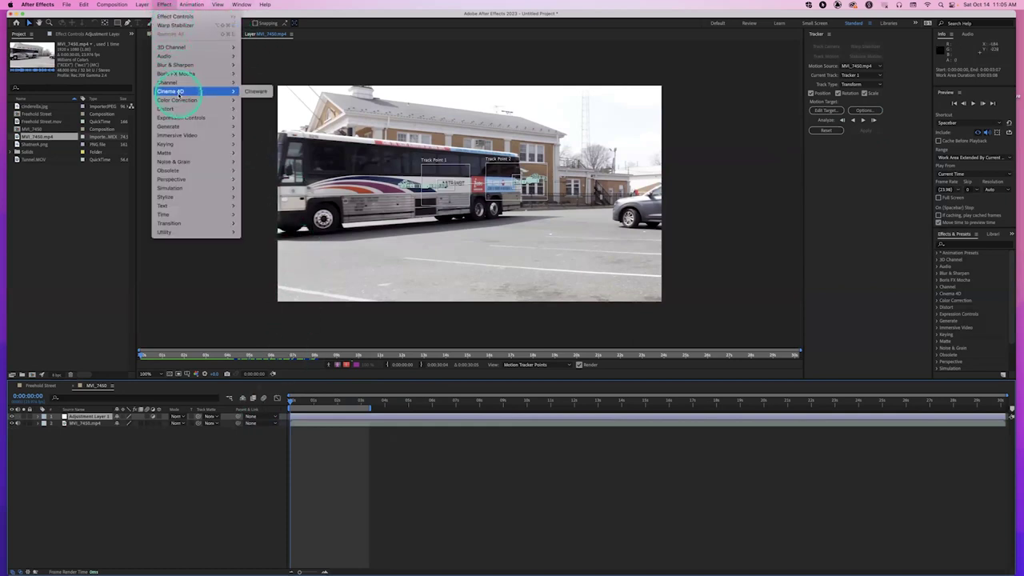
mouse_move(176, 65)
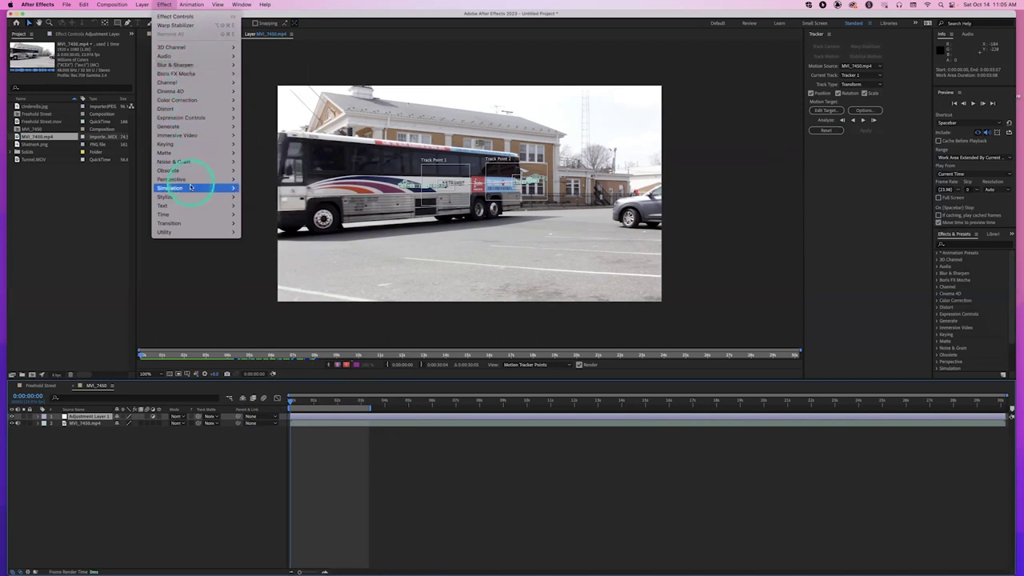
mouse_move(195, 198)
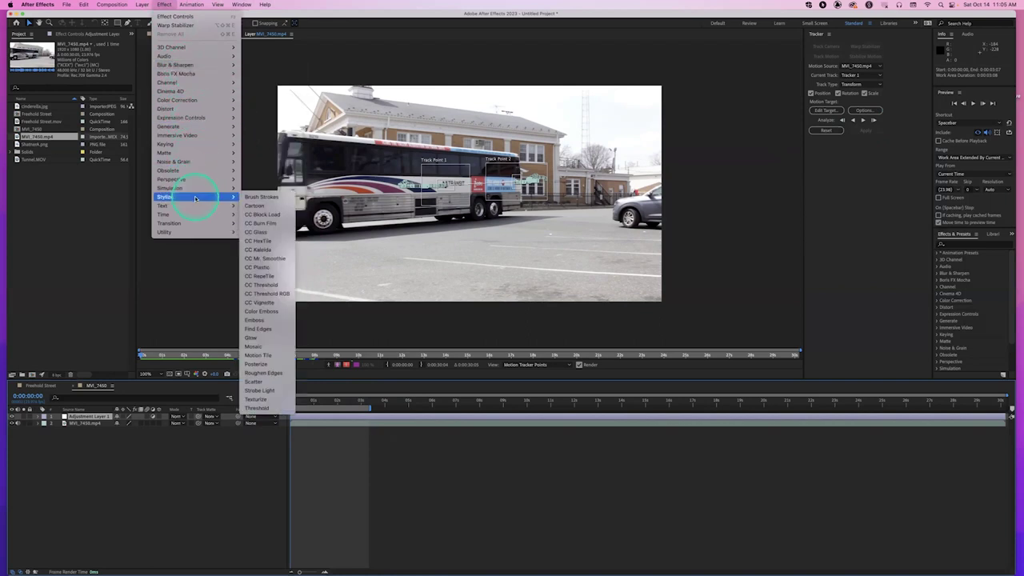
click(256, 346)
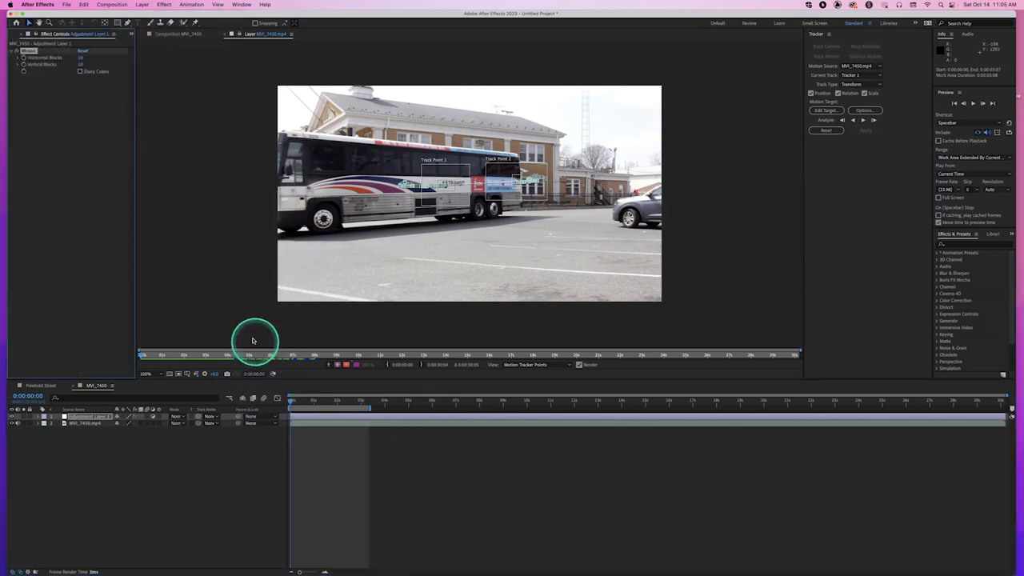
click(183, 34)
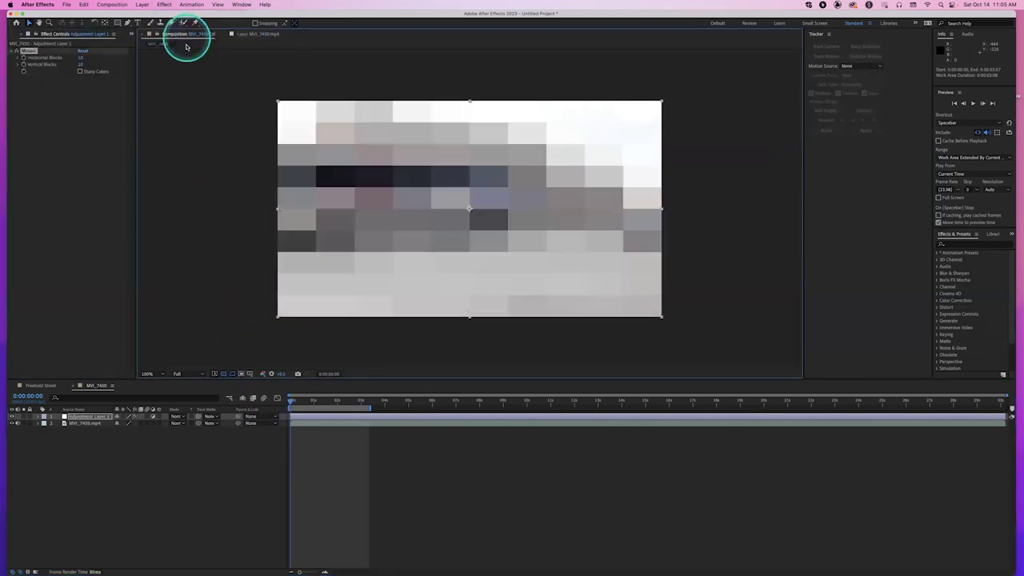
Set Mosaic to 100 horizontal and 30 vertical blocks, then switch the effect off
click(82, 58)
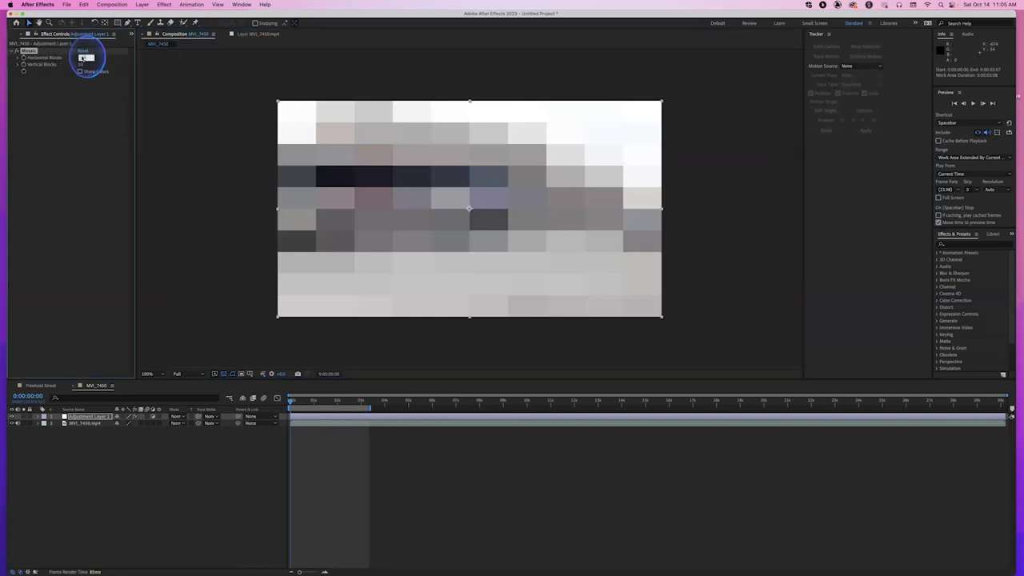
text(100)
key(Tab)
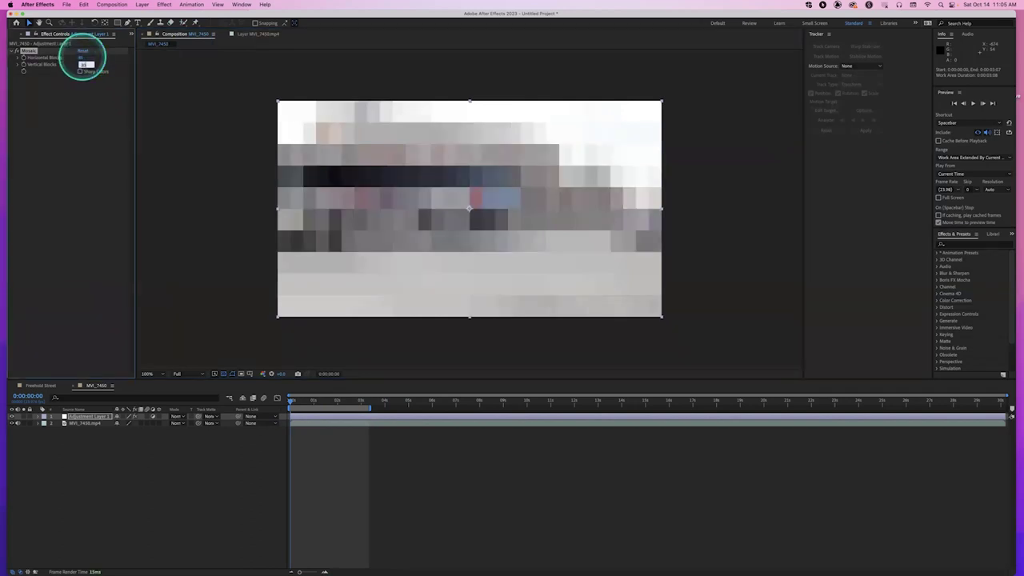
text(30)
key(Return)
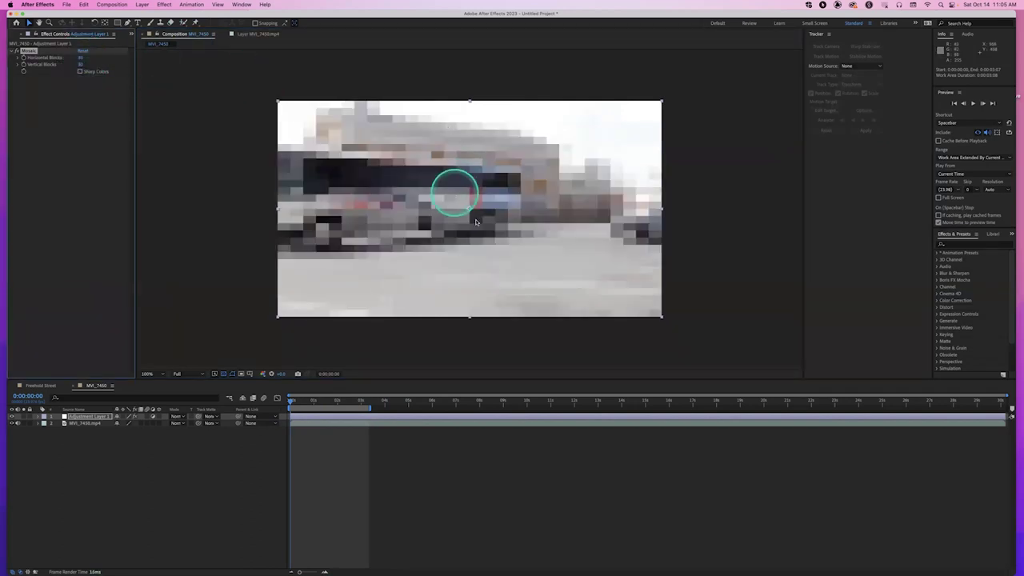
click(17, 52)
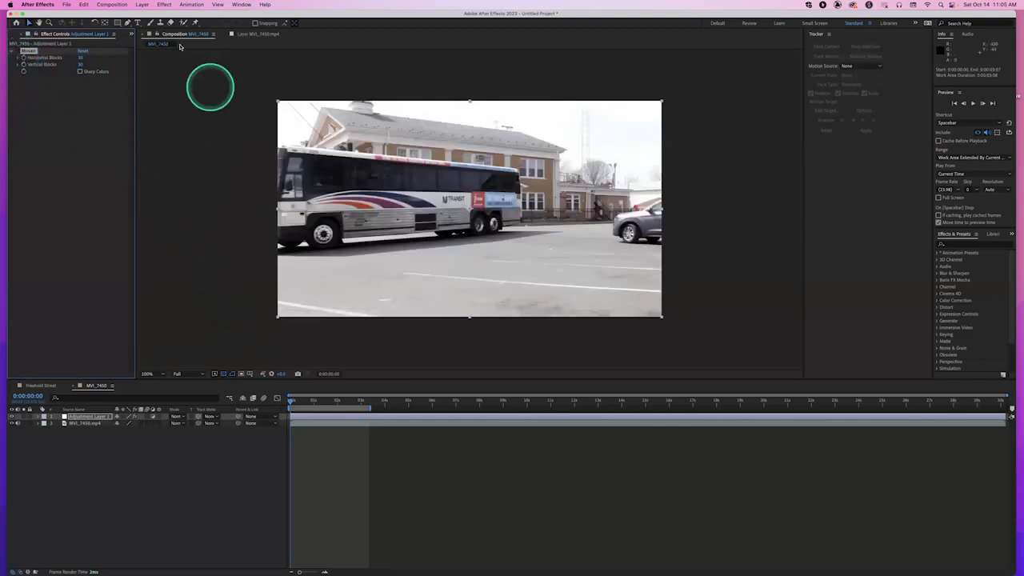
Draw a mask on the adjustment layer to limit the mosaic to the TRANSIT logo
click(127, 23)
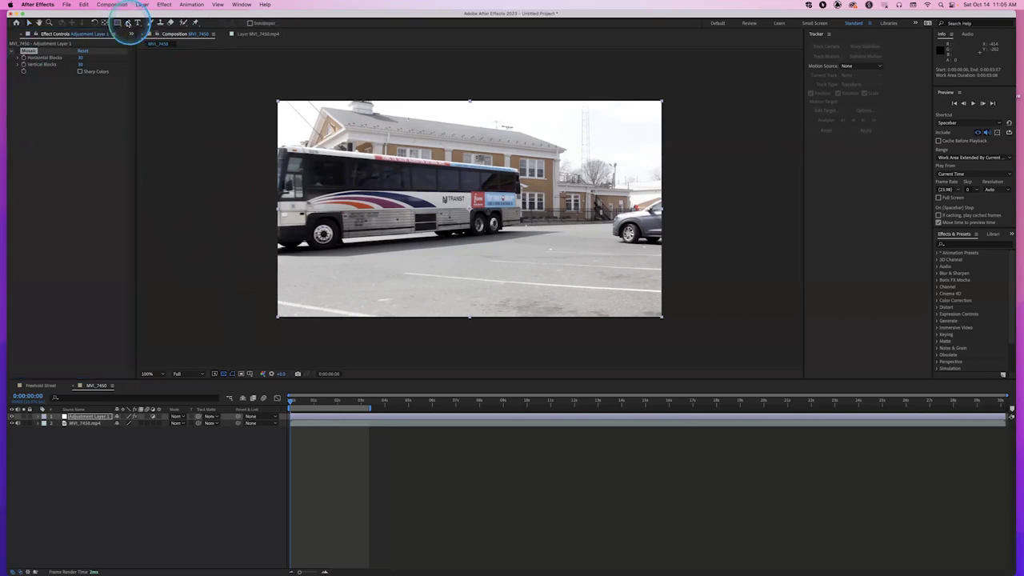
click(436, 195)
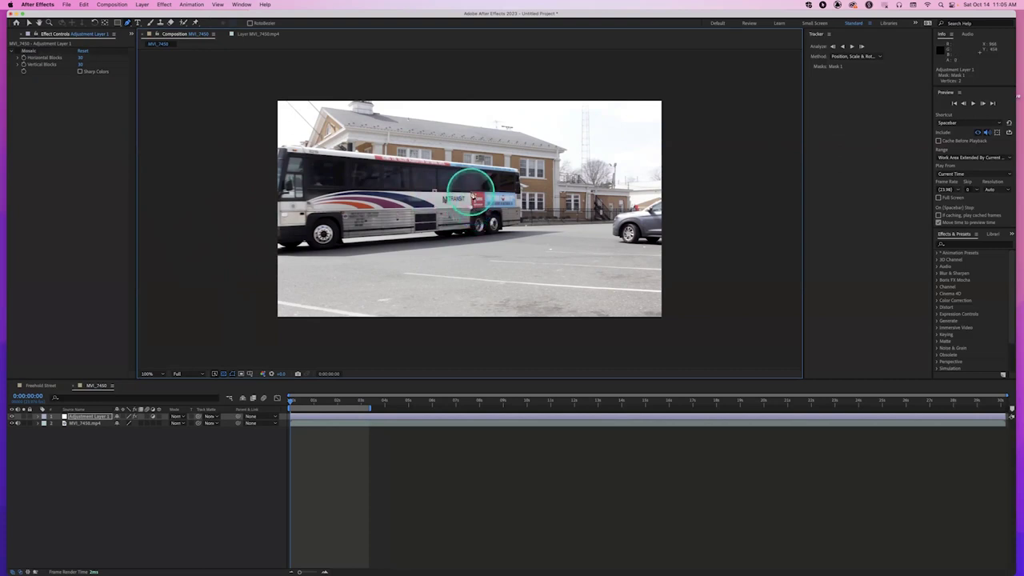
click(18, 51)
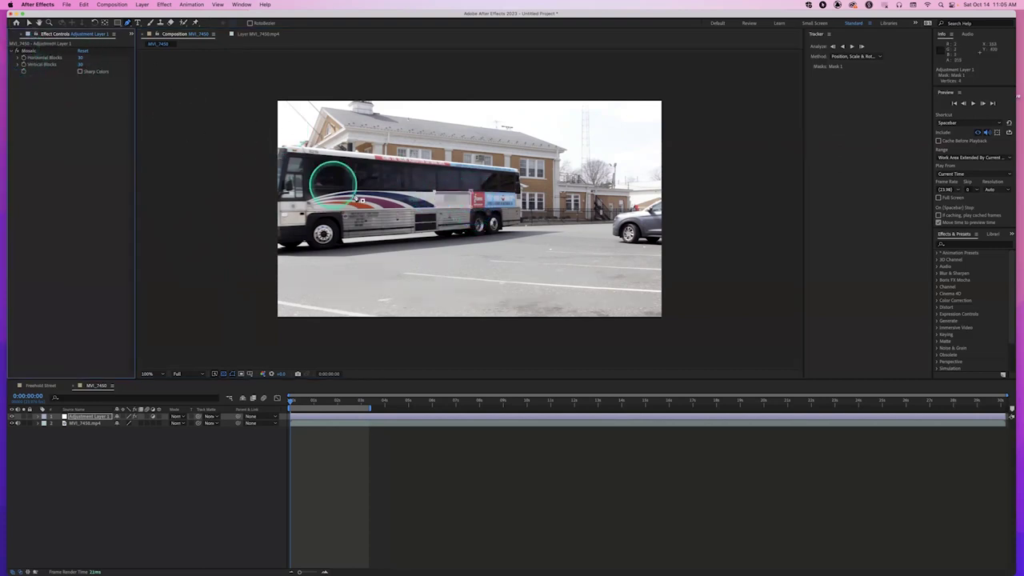
click(112, 416)
key(v)
click(108, 417)
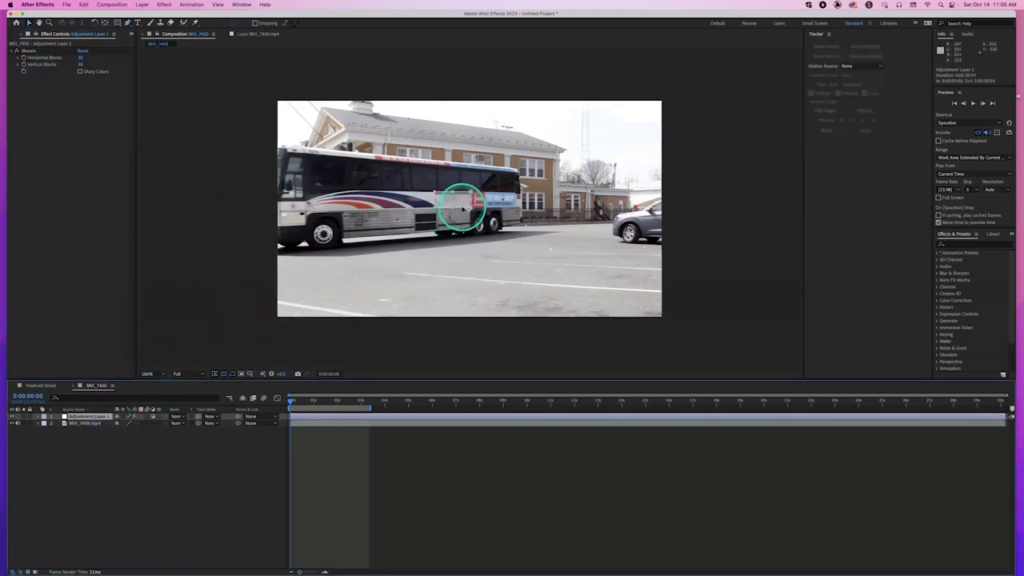
Reposition the masked patch over the logo, then select the MVI_7450.mp4 footage layer
drag(472, 212, 460, 206)
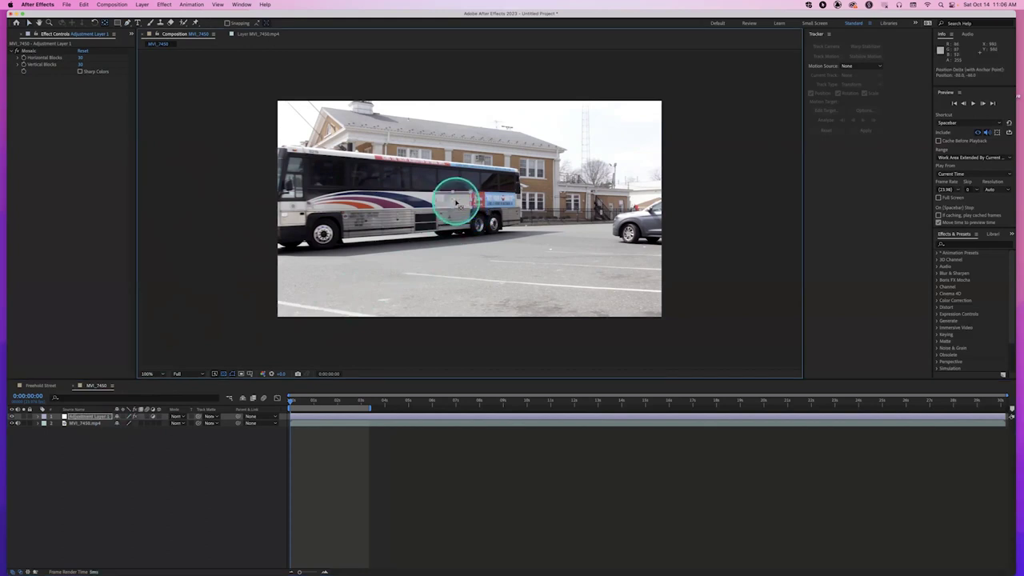
scroll(458, 204, up, 3)
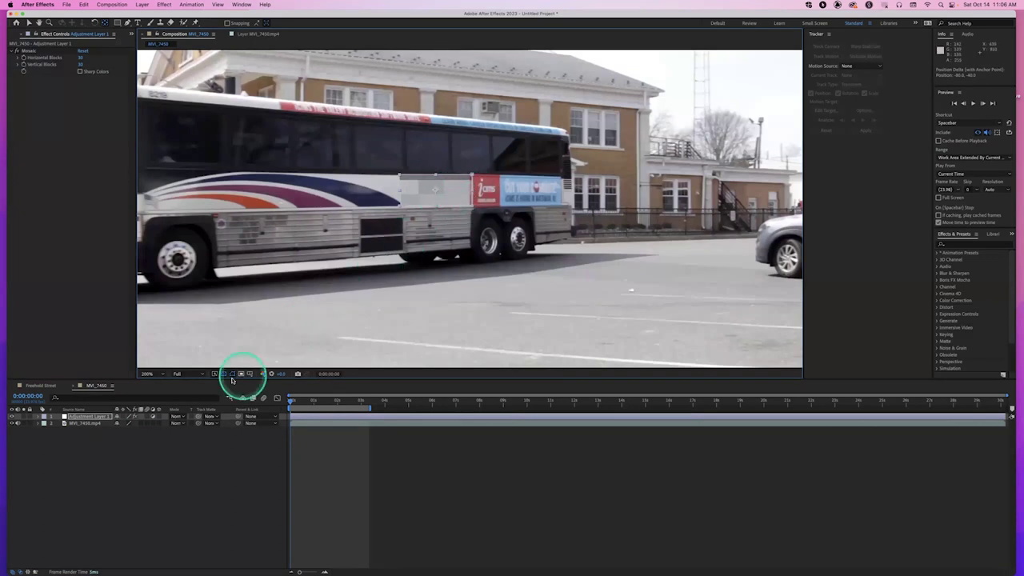
click(93, 423)
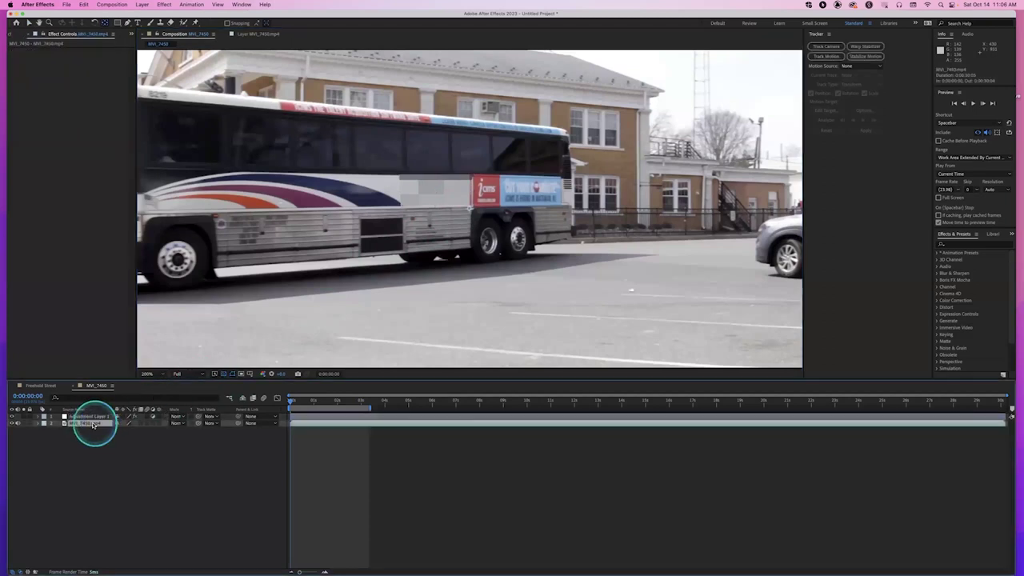
Target Adjustment Layer 1 and apply Tracker 1's position, scale and rotation to it
click(256, 34)
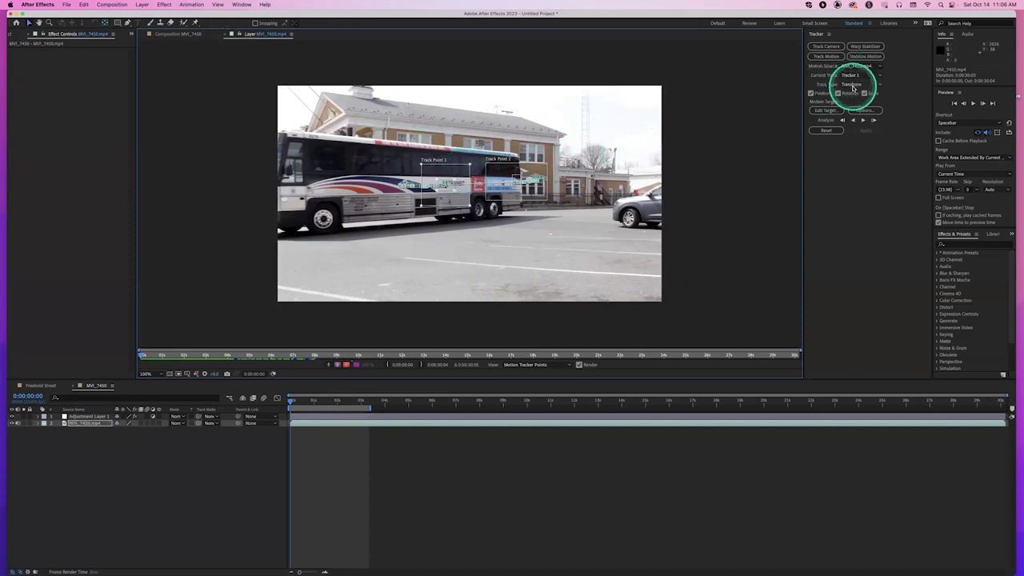
click(827, 111)
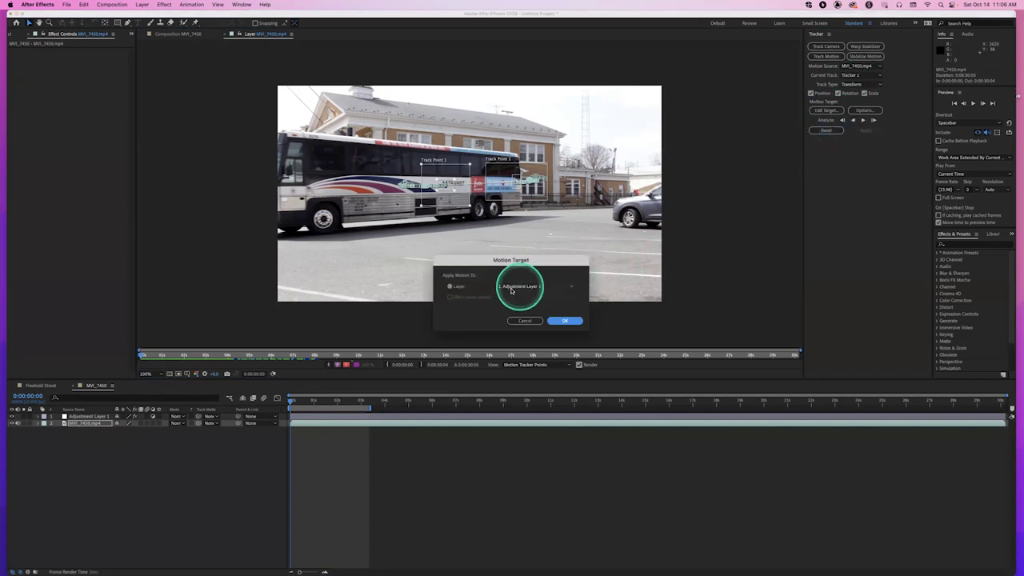
click(565, 321)
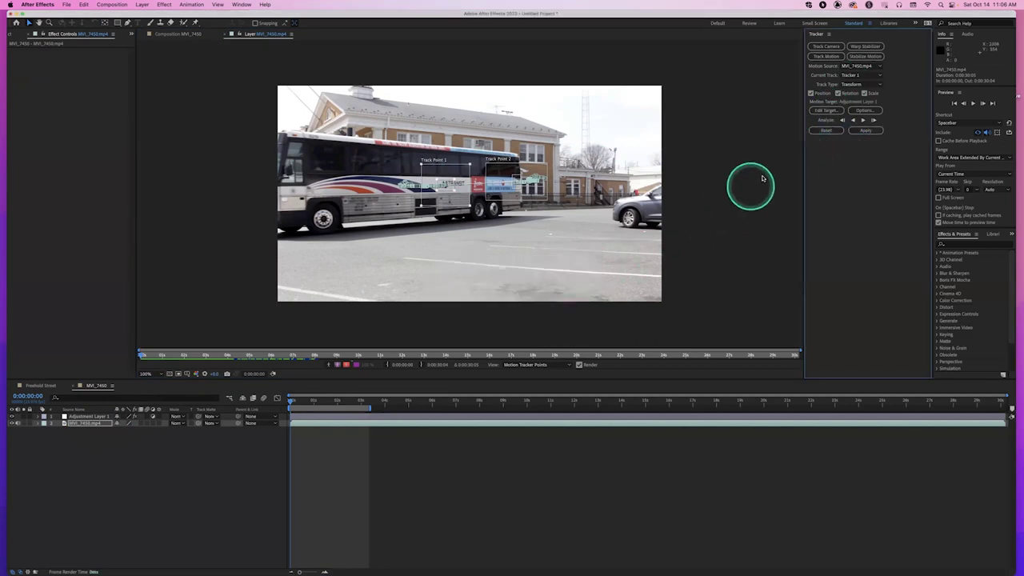
click(867, 132)
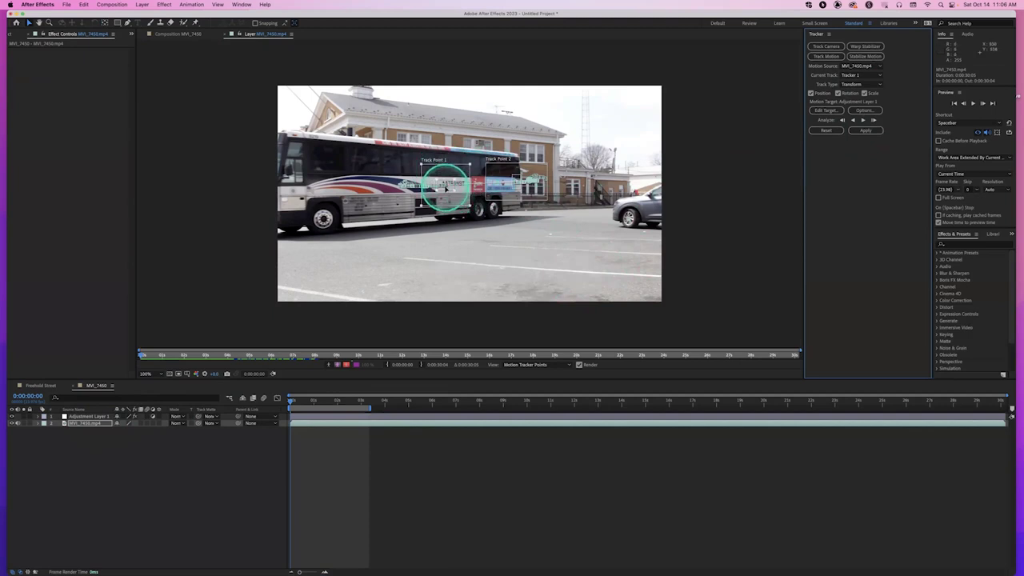
click(864, 132)
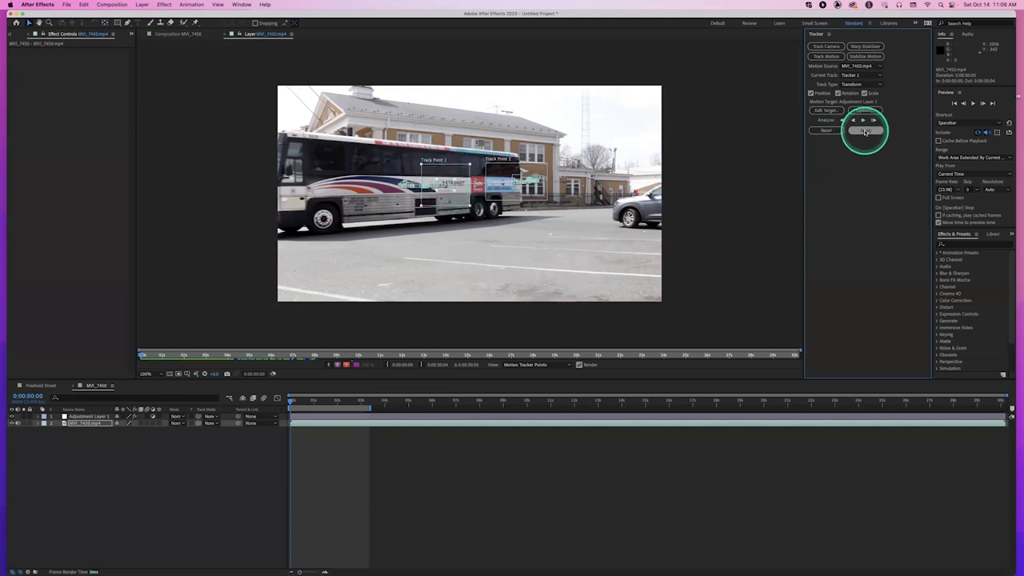
click(544, 304)
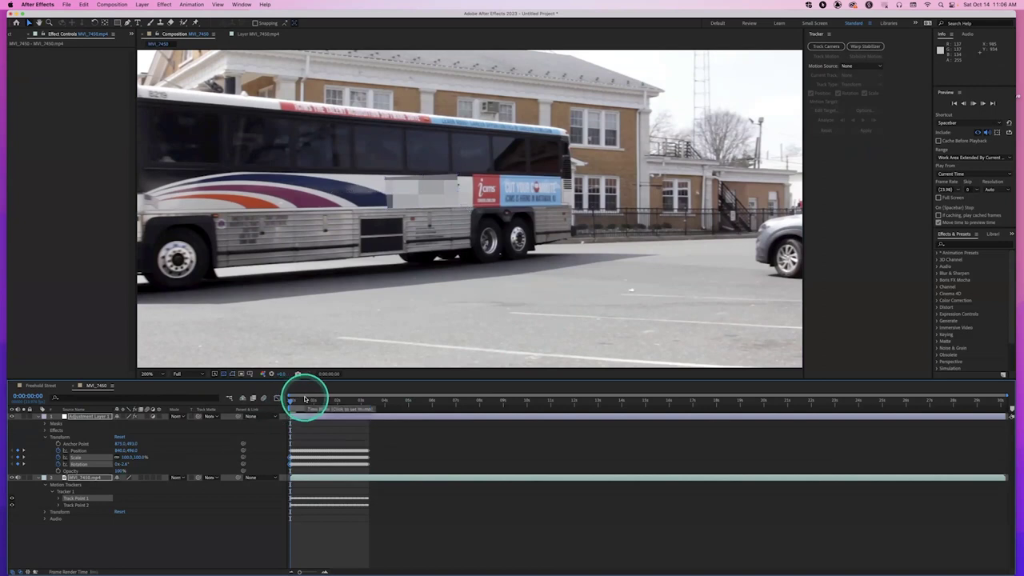
Preview the track, then remove Adjustment Layer 1's Scale and Rotation keyframes
key(space)
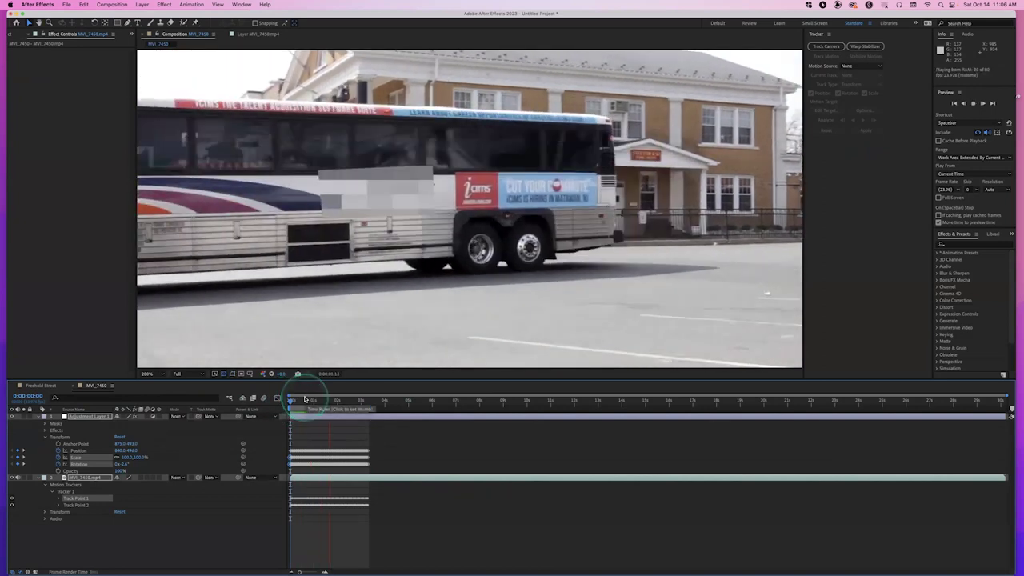
drag(314, 401, 285, 405)
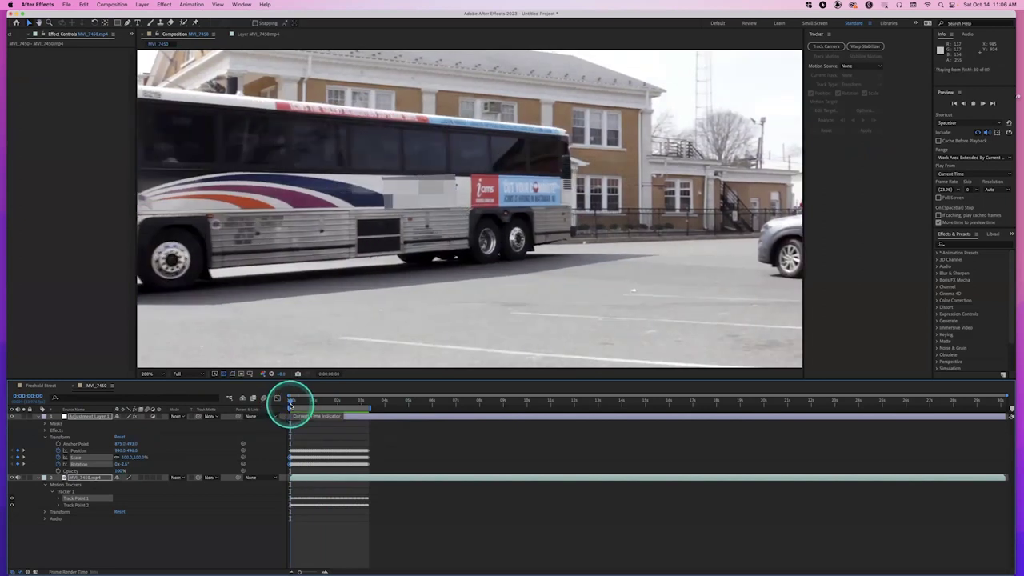
key(space)
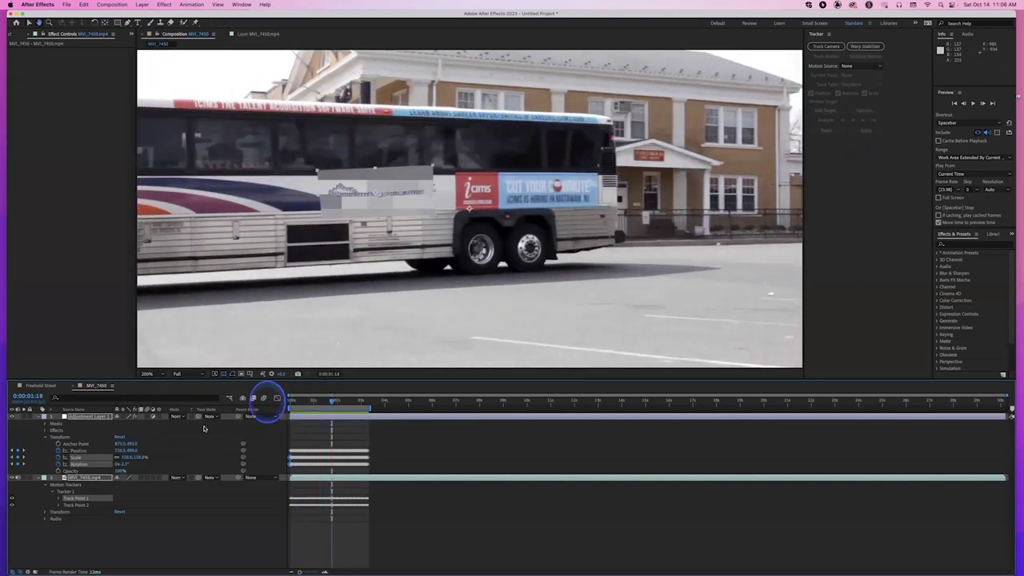
click(68, 464)
shift+click(72, 456)
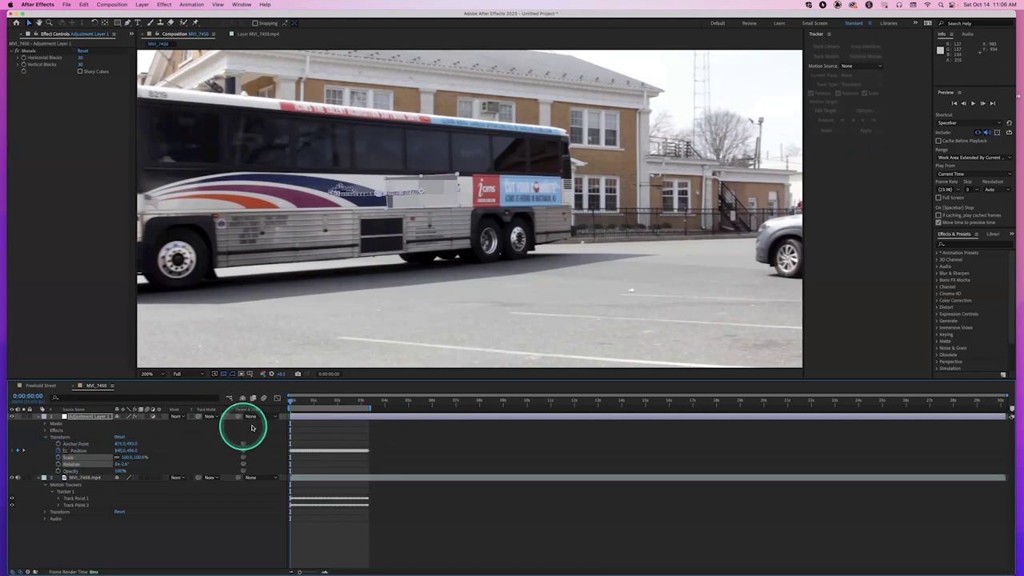
At about 1 second 14 frames, lower the Anchor Point X to about 651
click(299, 402)
drag(290, 402, 329, 405)
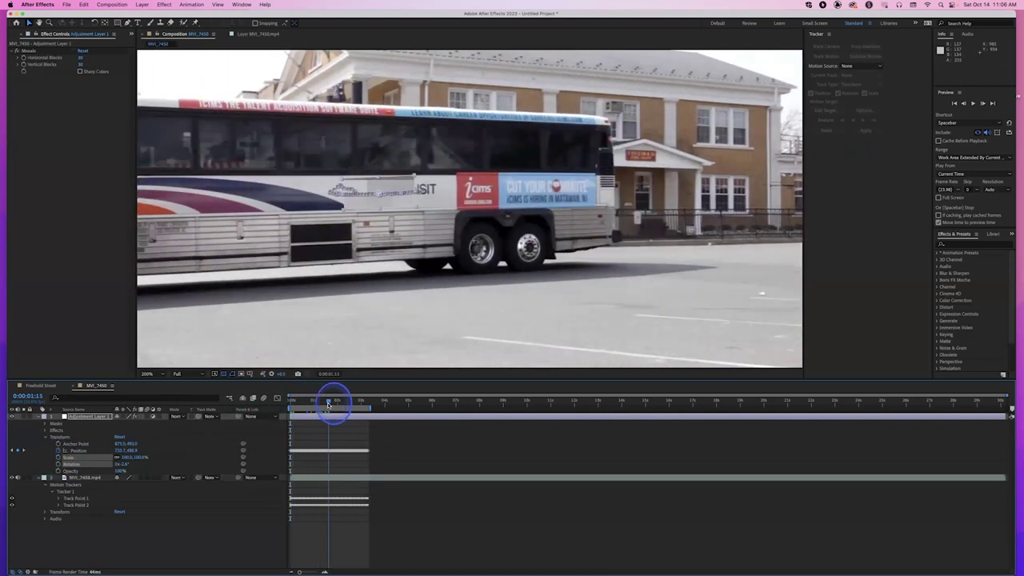
click(128, 448)
drag(128, 445, 91, 440)
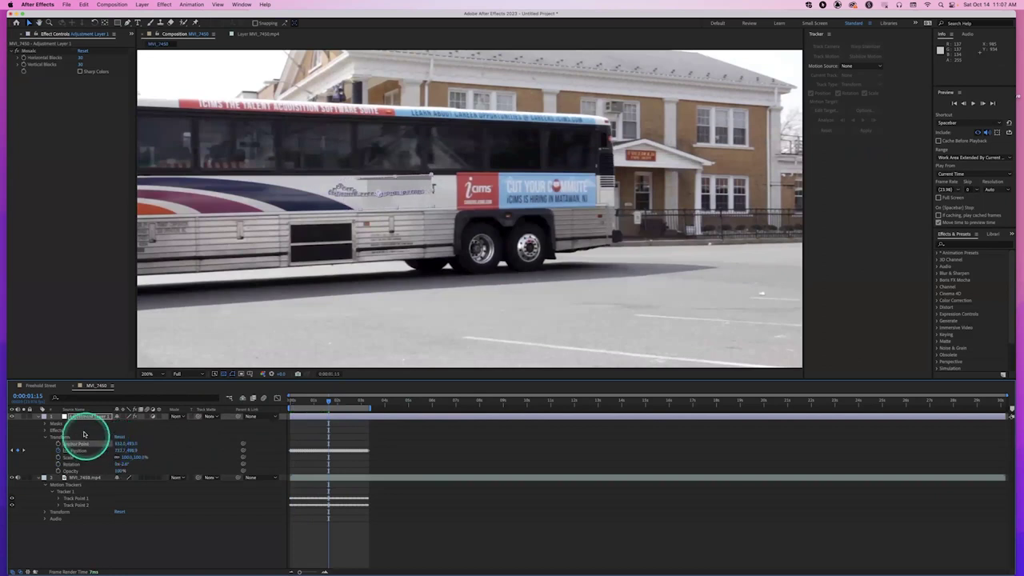
Show Mask 1 and drag it up onto the bus logo
key(m)
click(78, 428)
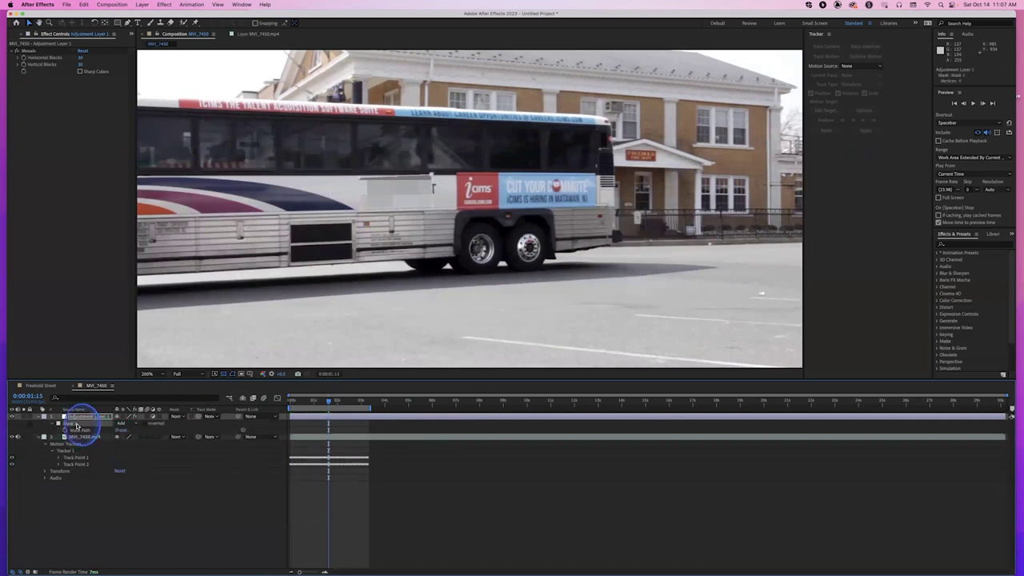
click(457, 247)
drag(469, 238, 449, 208)
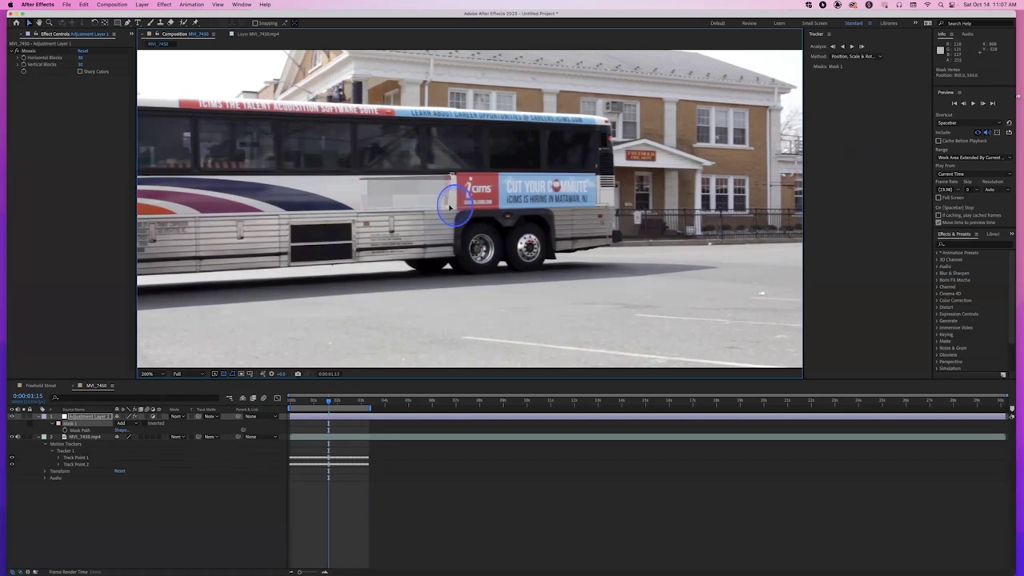
click(359, 181)
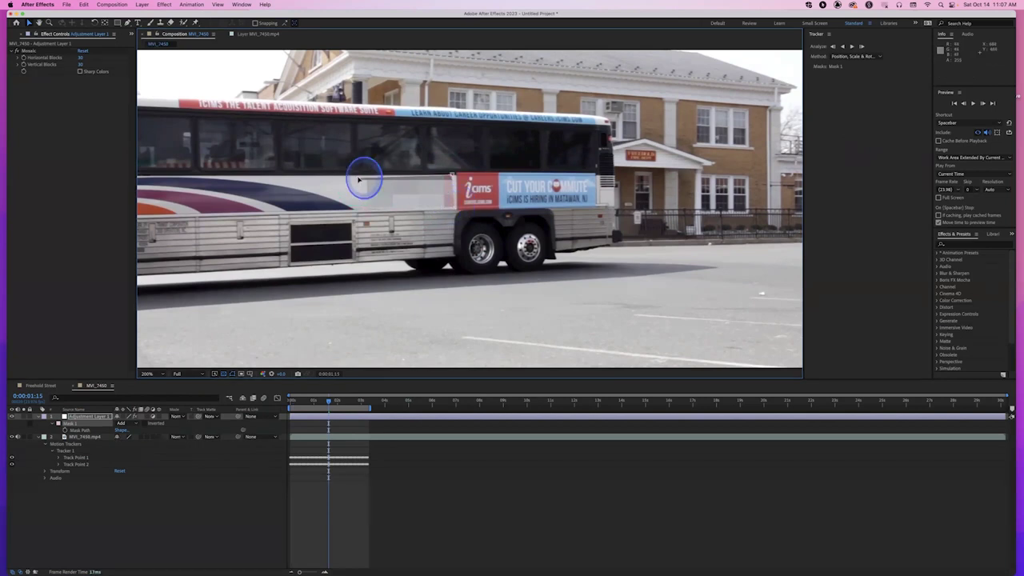
click(364, 208)
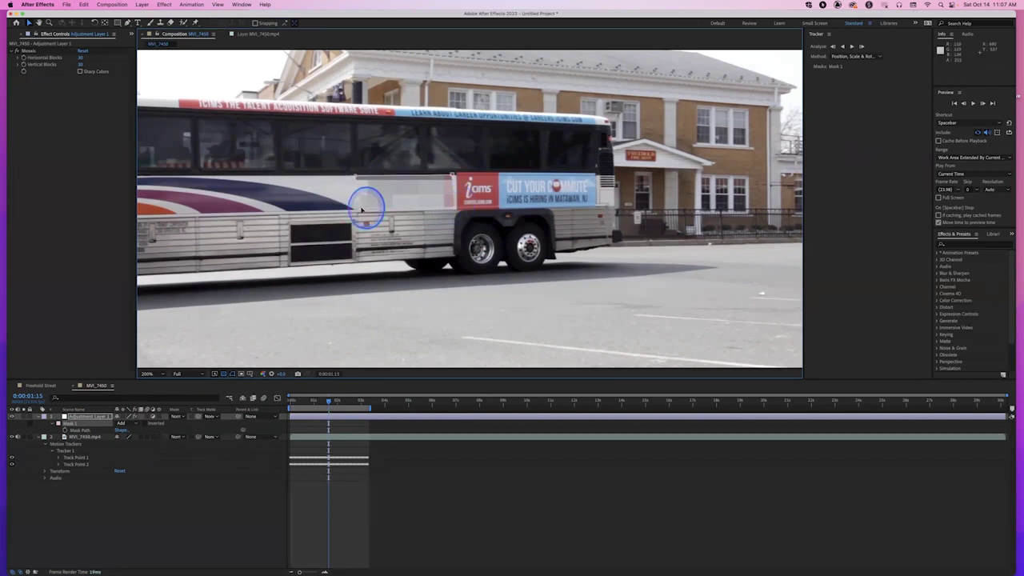
Feather Mask 1's edges and play the clip from the start to review
click(326, 402)
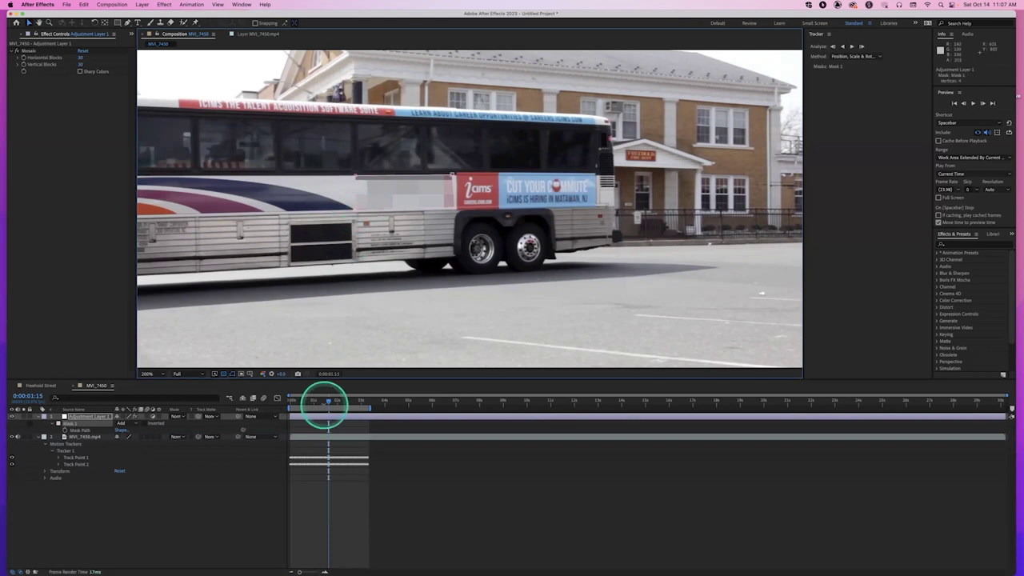
click(125, 430)
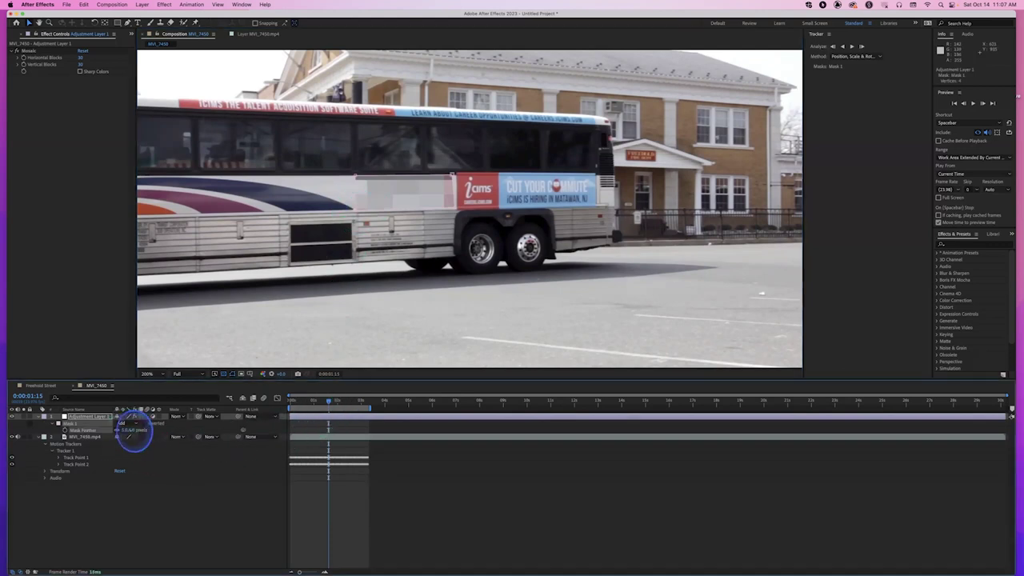
drag(304, 396, 277, 402)
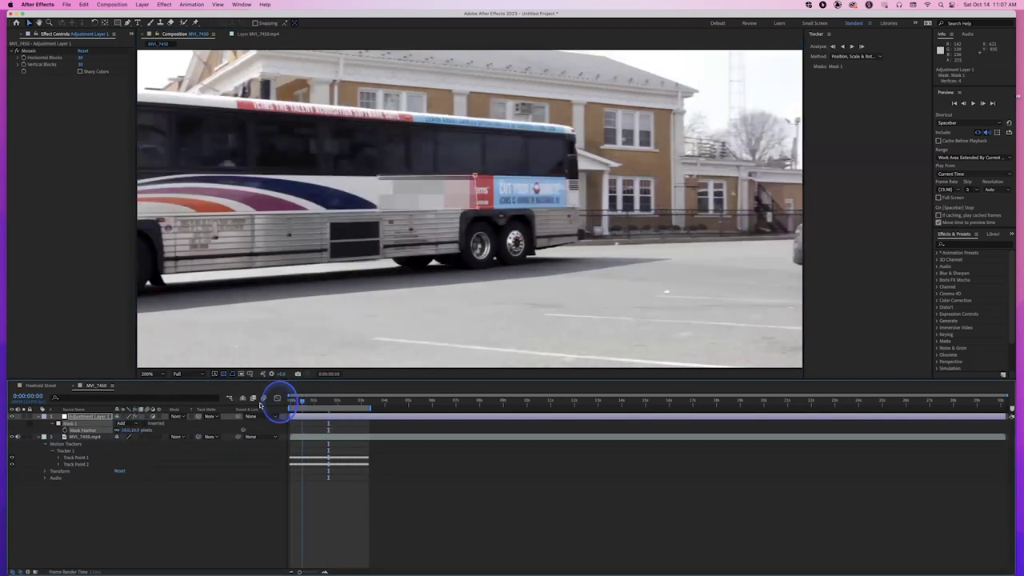
key(space)
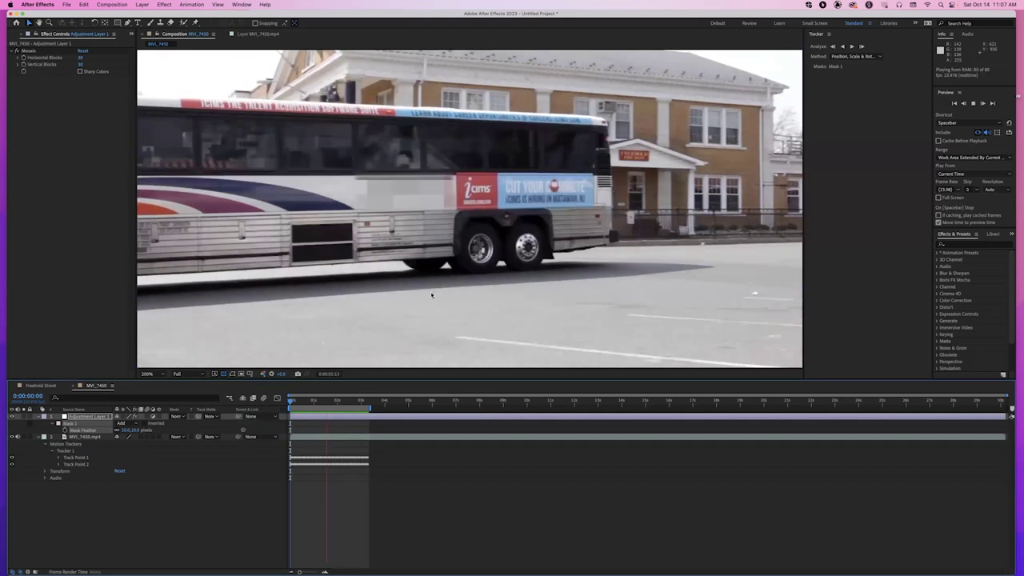
Scrub the preview, then undo the last value change and the applied motion track
scroll(432, 295, down, 2)
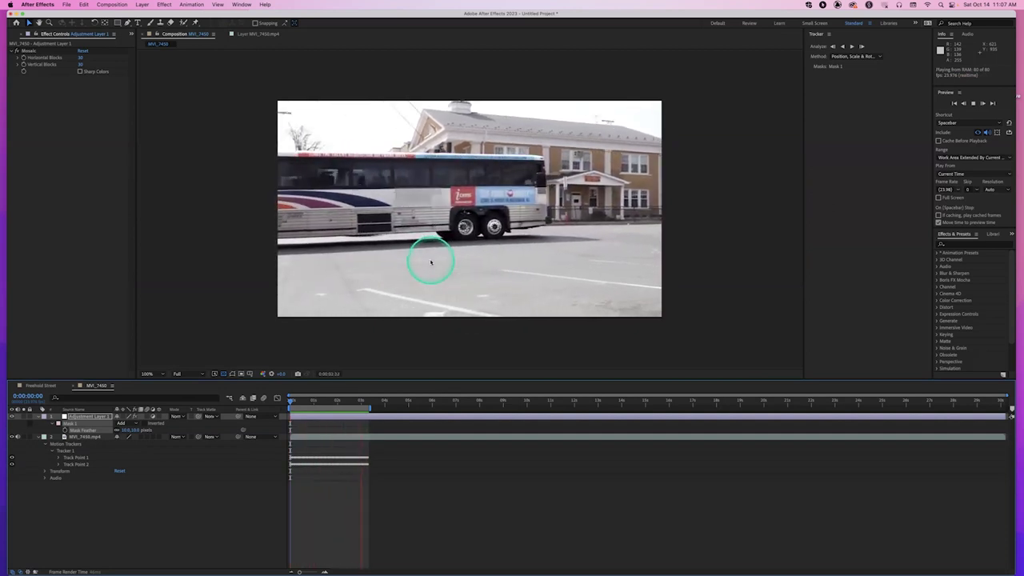
click(344, 400)
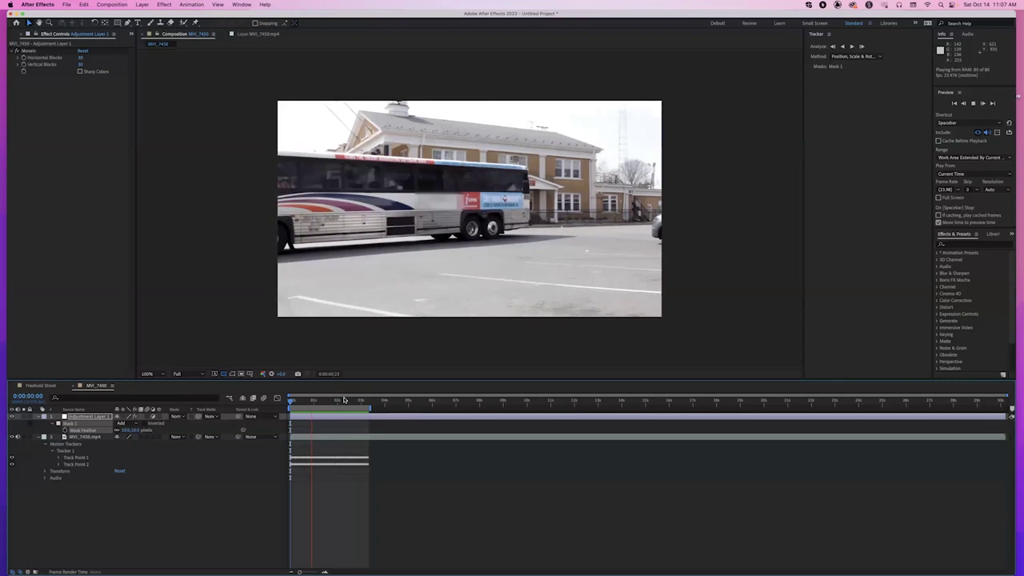
click(339, 400)
click(331, 403)
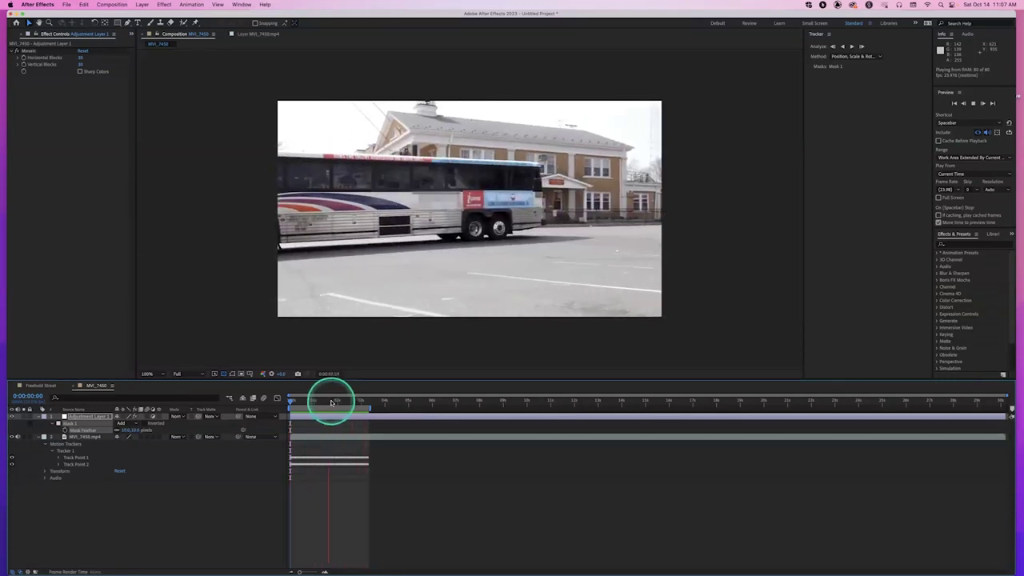
drag(332, 401, 275, 404)
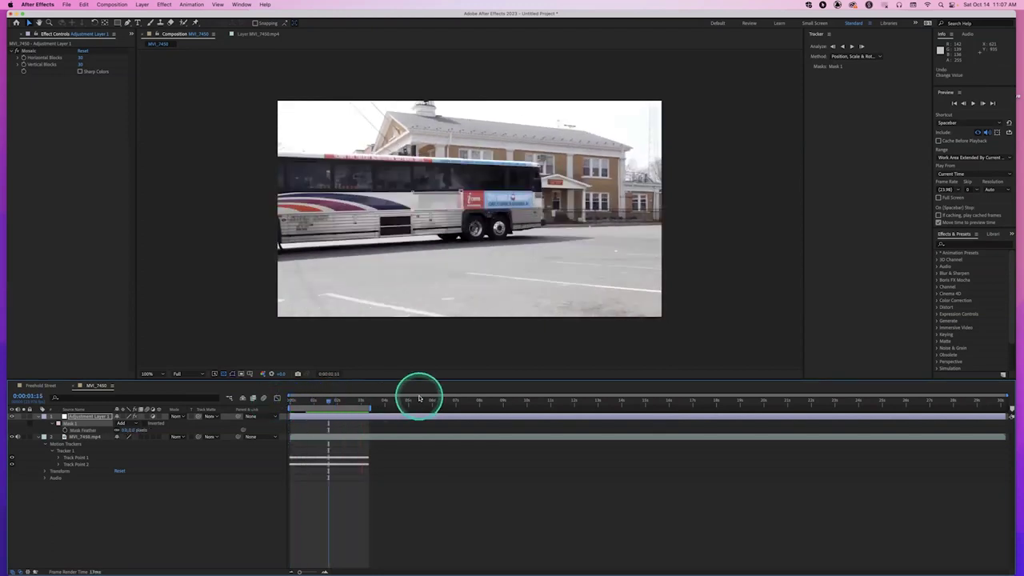
key(super+shift+a)
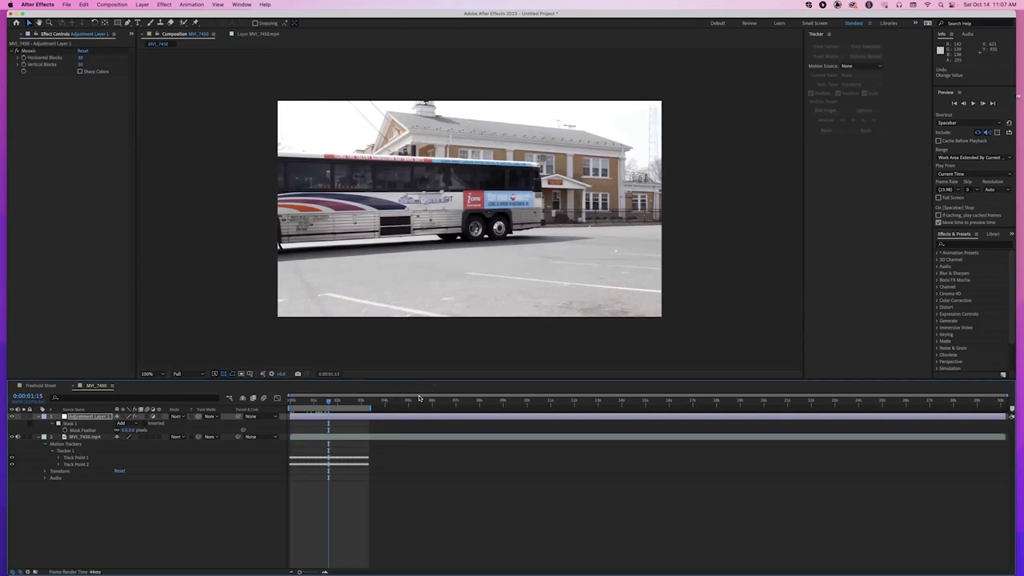
key(super+z)
key(super+z)
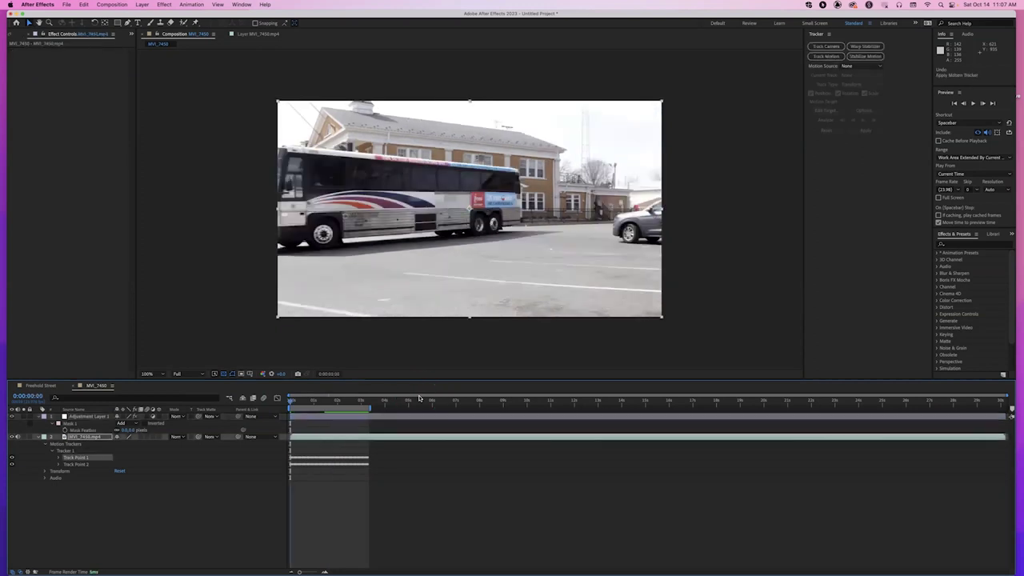
Adjust the work area start and review the motion target settings without changing them
drag(373, 408, 302, 404)
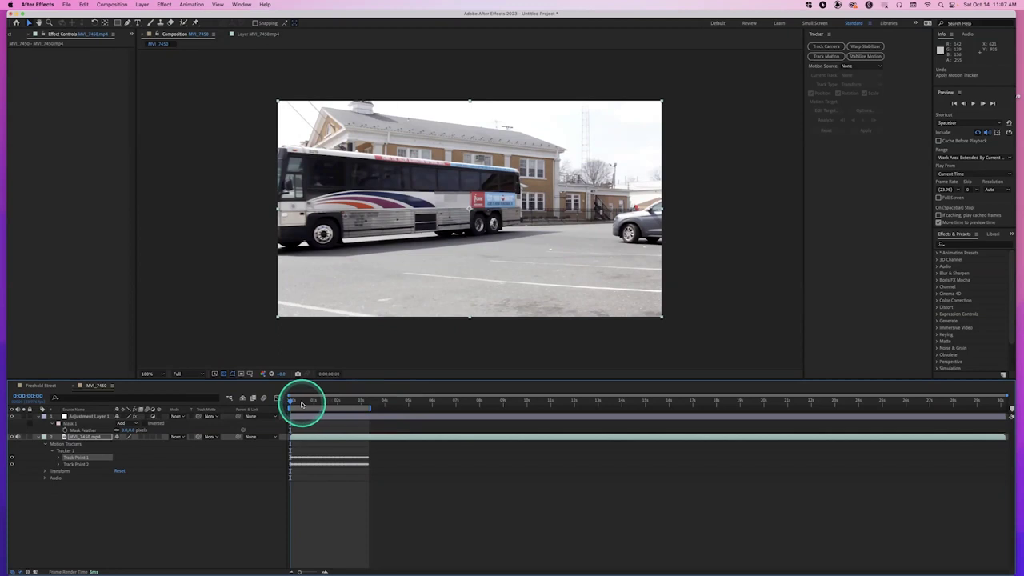
click(258, 34)
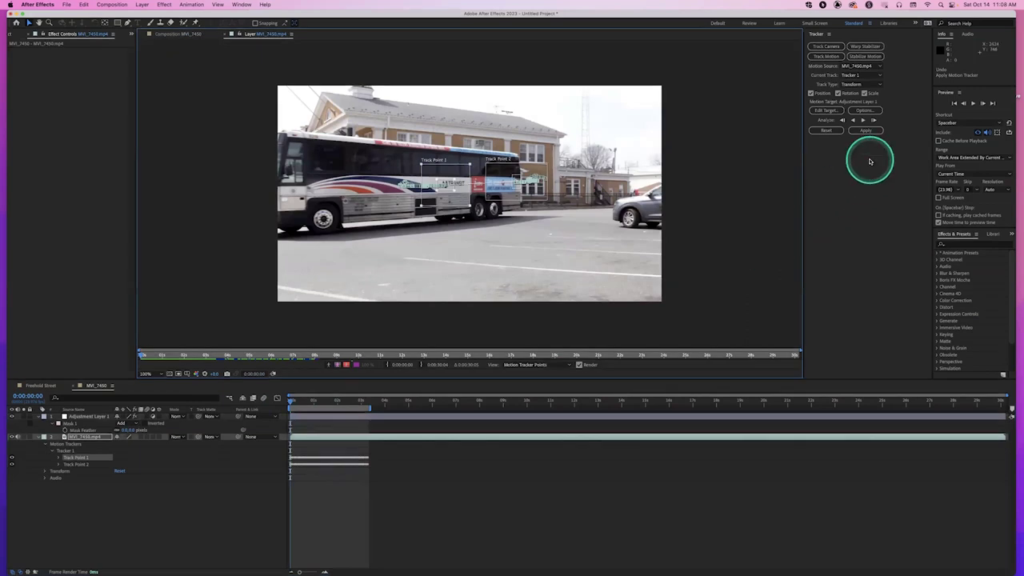
click(826, 110)
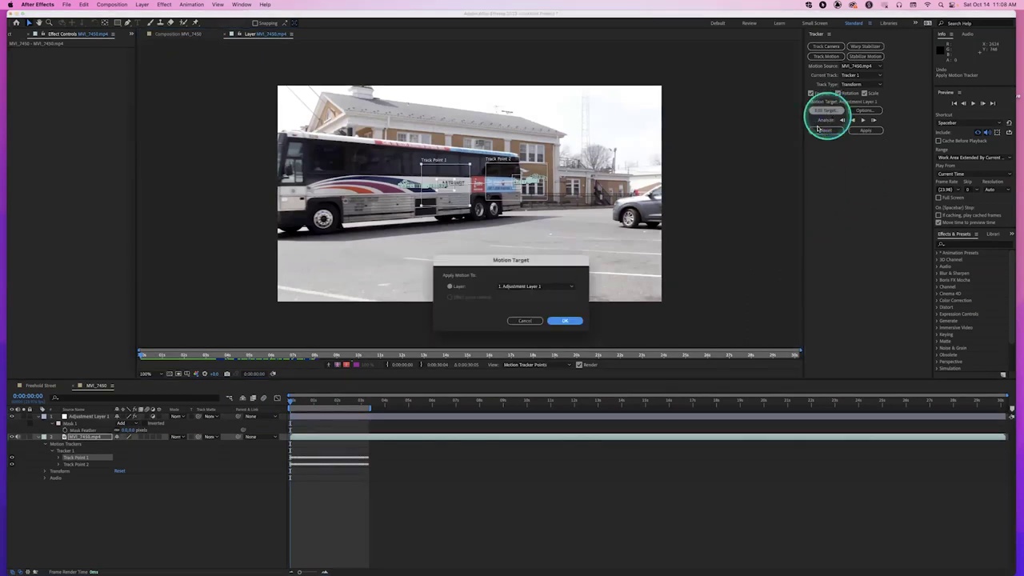
click(554, 324)
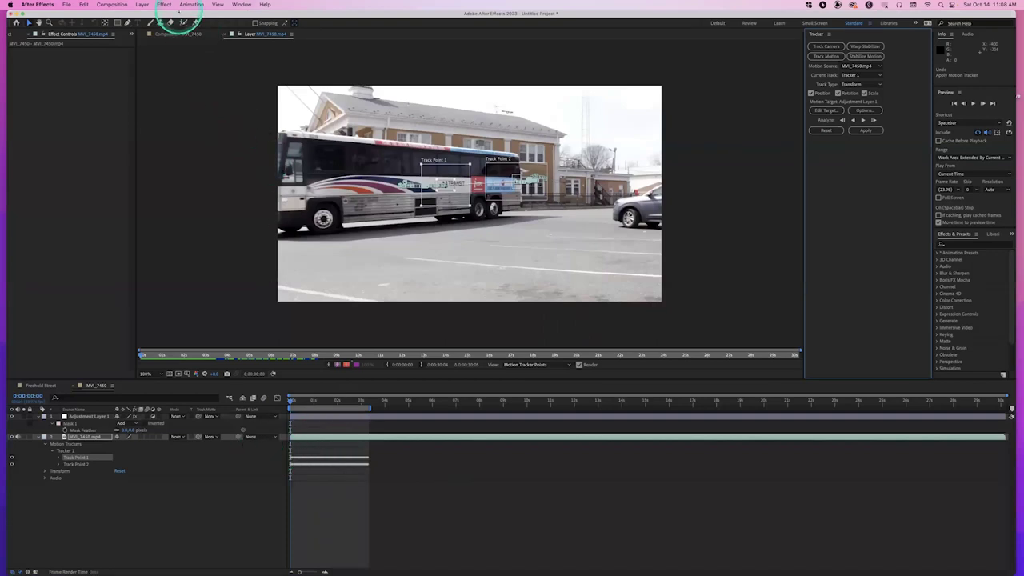
Create Null 1 via Layer > New > Null Object and give it a Yellow label
click(141, 5)
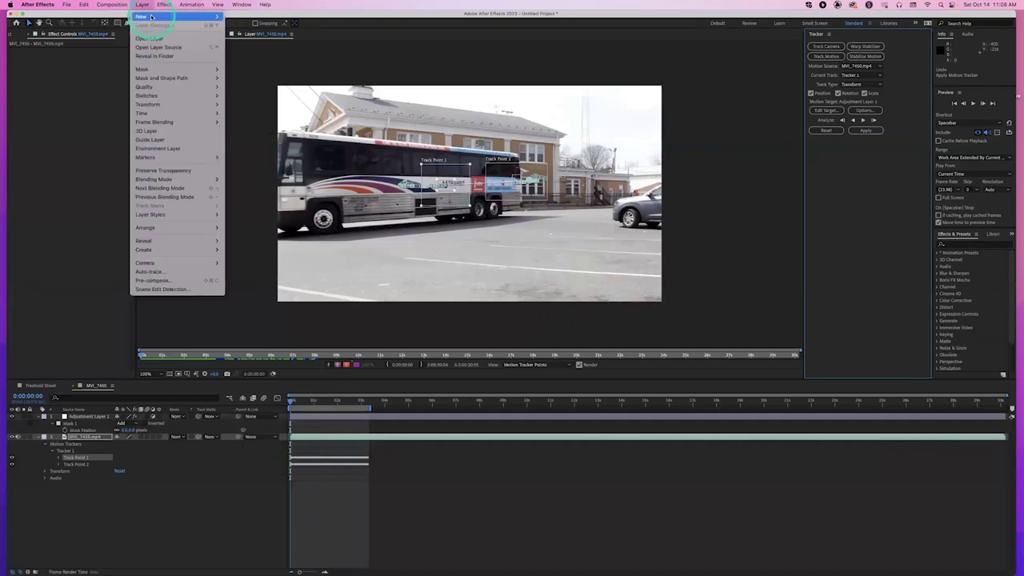
mouse_move(217, 16)
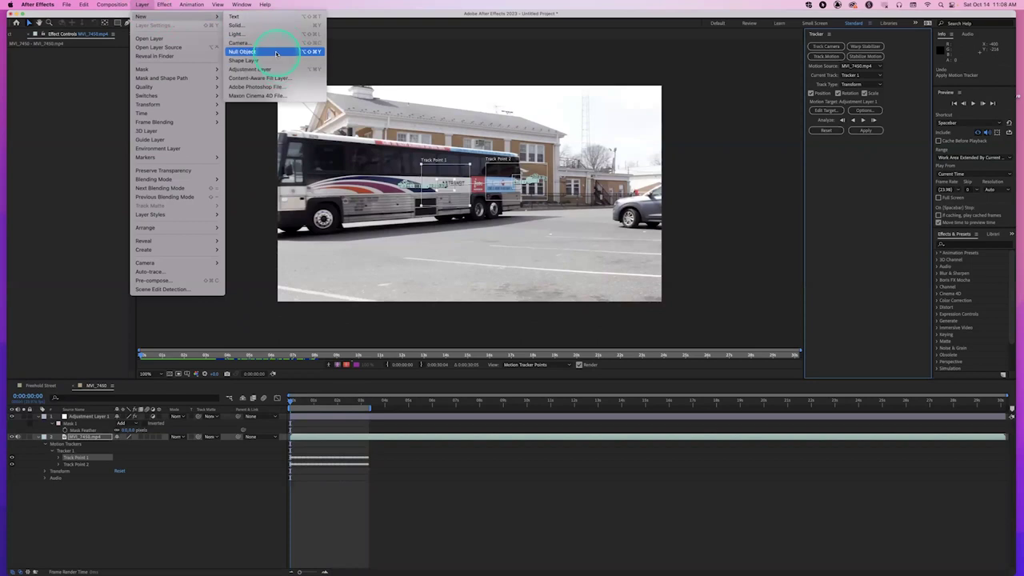
click(276, 53)
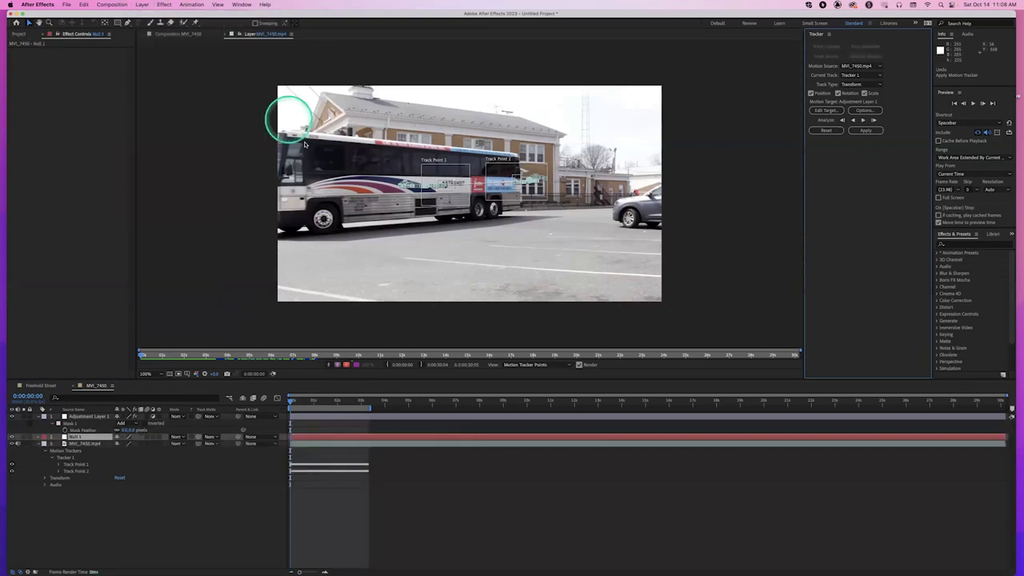
click(182, 35)
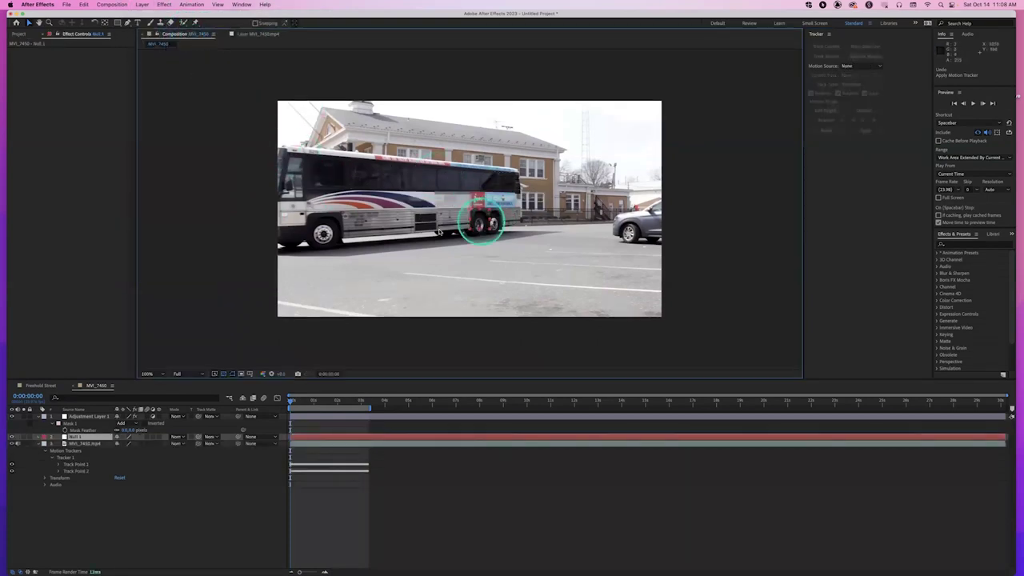
click(45, 437)
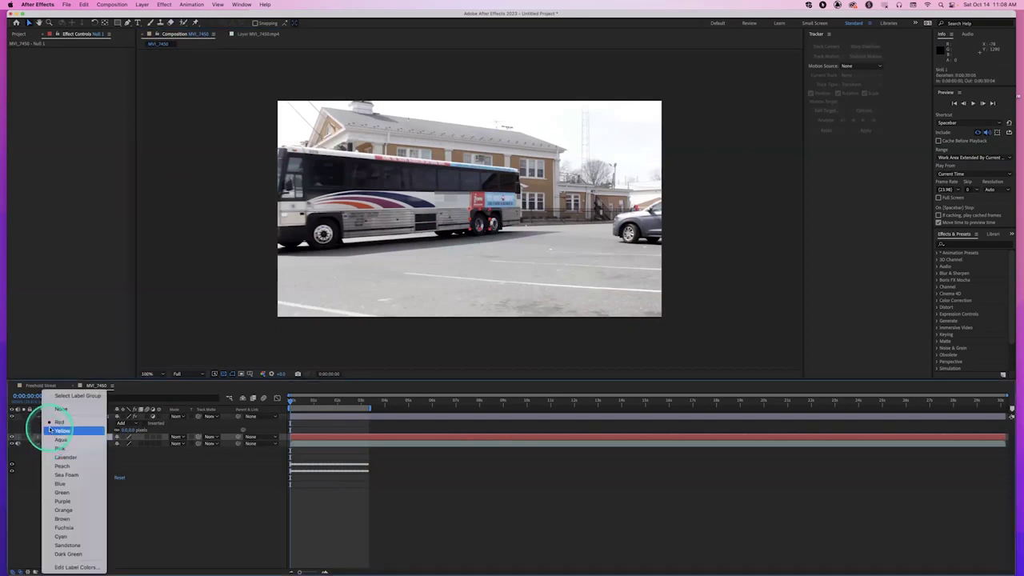
click(61, 430)
key(period)
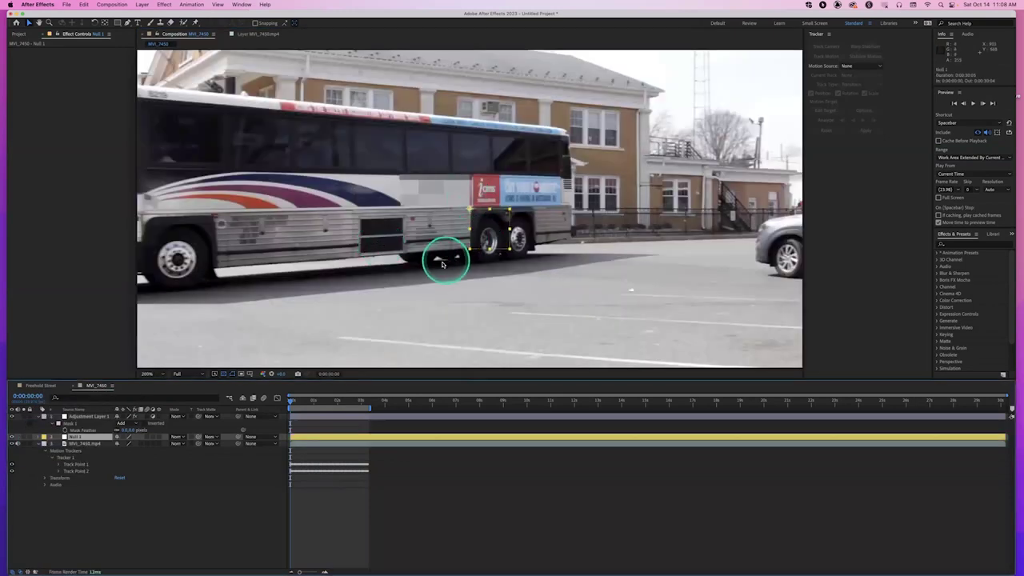
click(262, 34)
Set Null 1 as the motion target and apply Tracker 1's data in X and Y
click(455, 174)
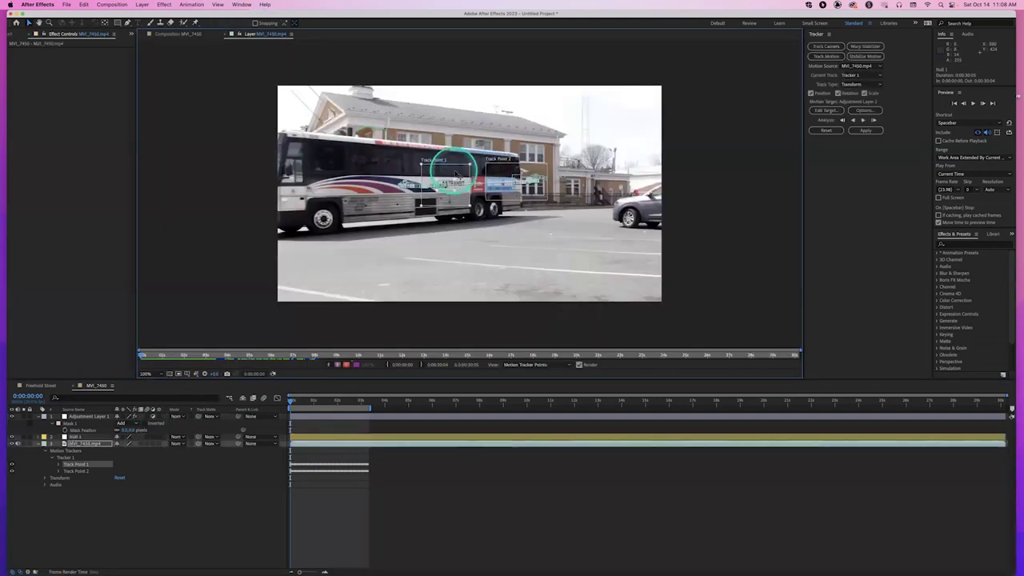
click(832, 112)
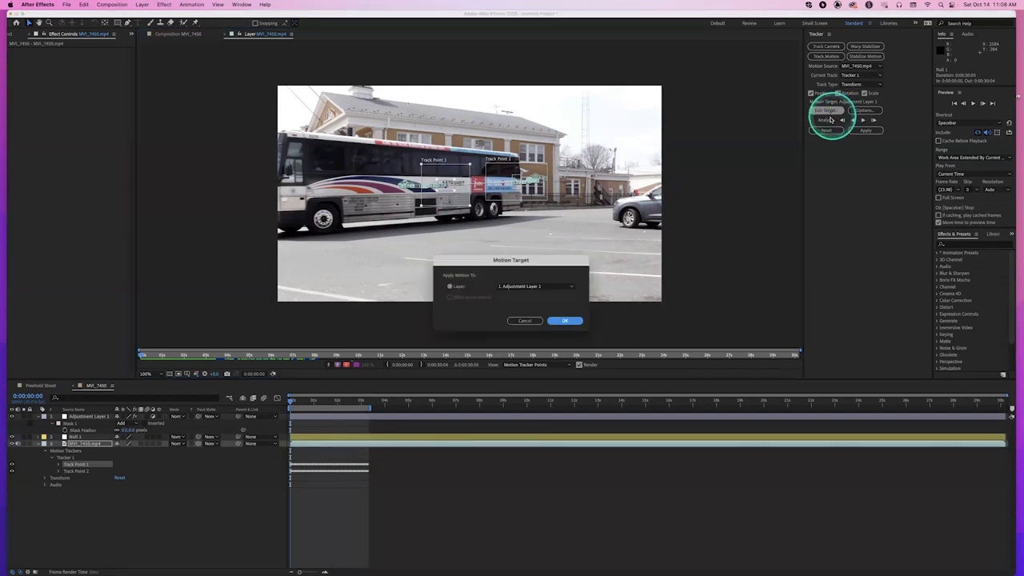
click(542, 287)
click(542, 303)
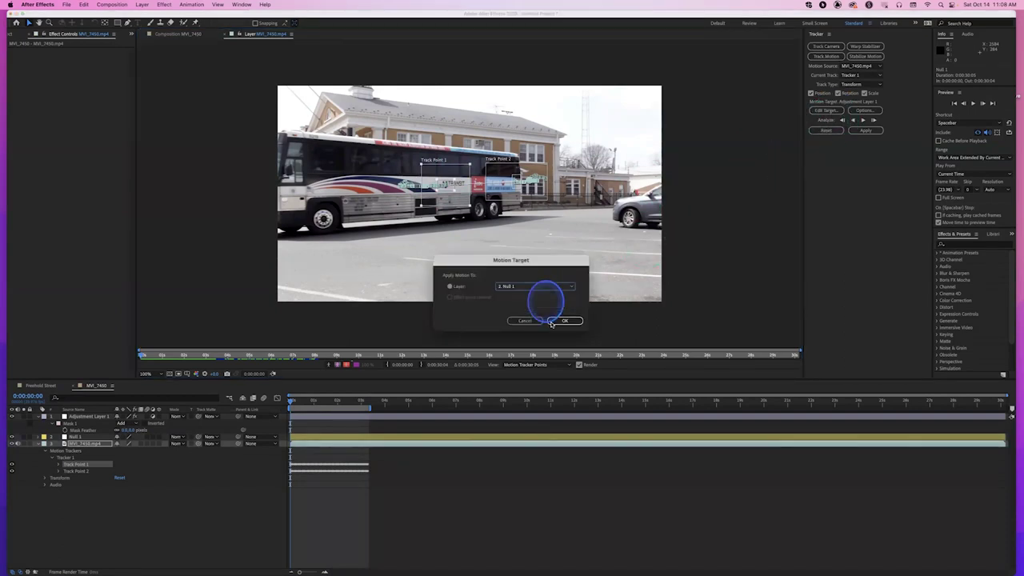
click(564, 320)
click(865, 132)
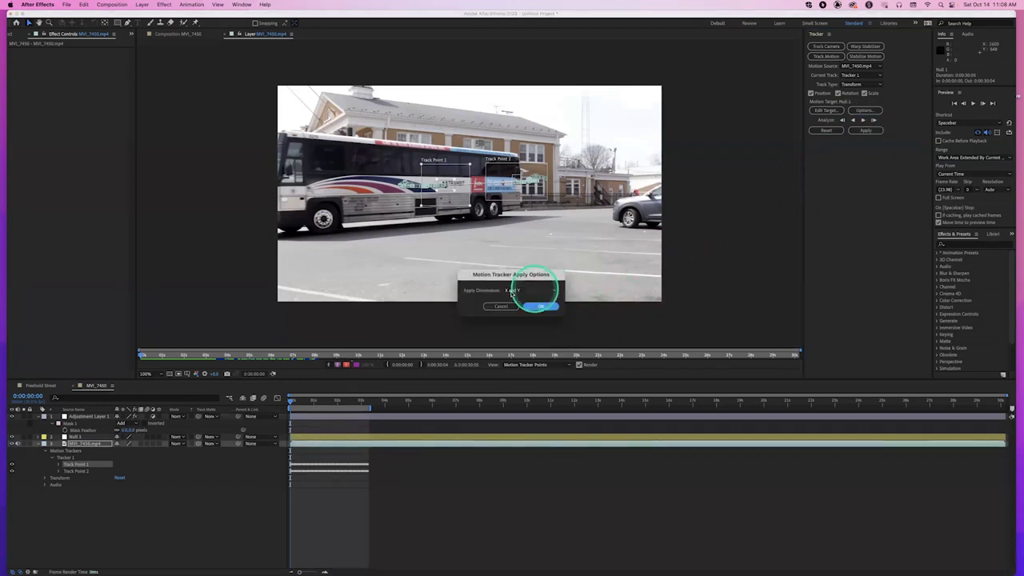
click(540, 307)
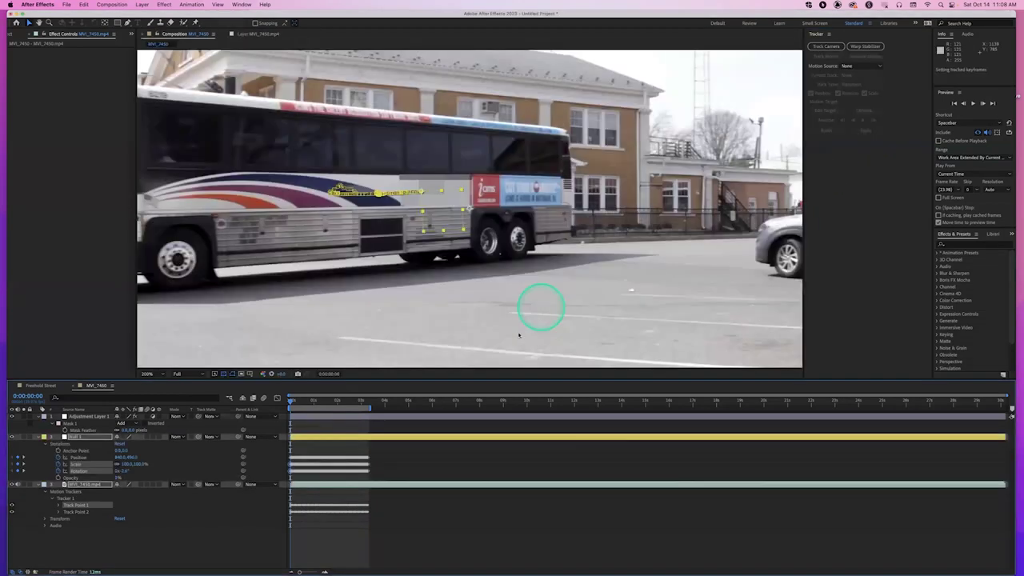
click(293, 401)
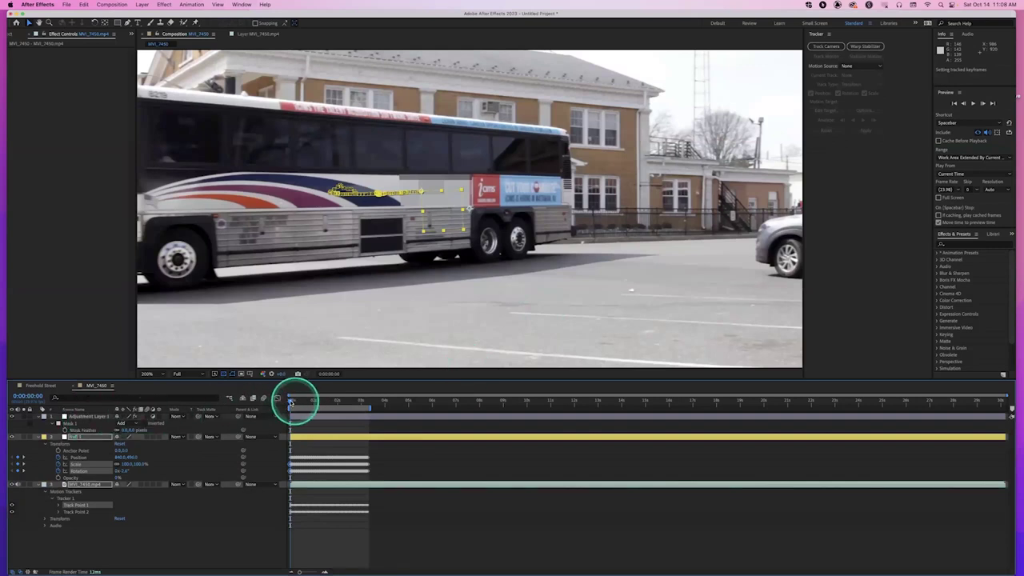
Parent Adjustment Layer 1 to Null 1 and scrub to confirm the mosaic stays on the bus logo
click(97, 417)
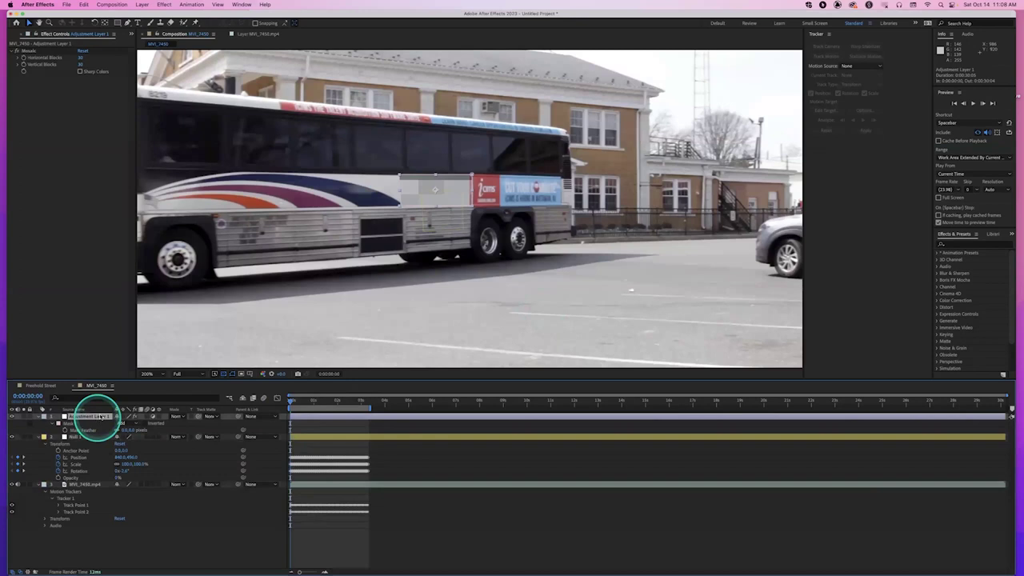
key(f)
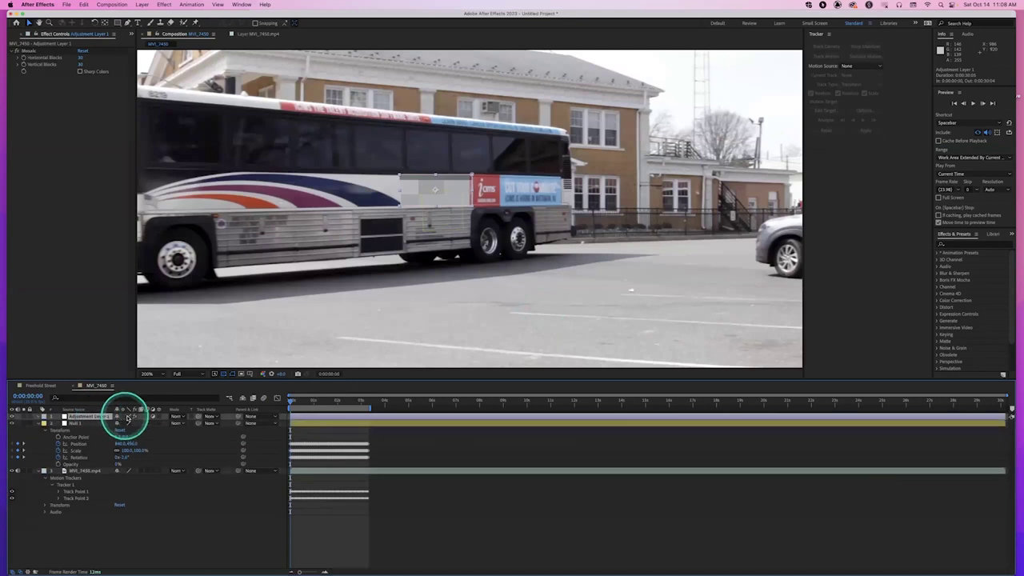
click(296, 405)
drag(307, 405, 268, 409)
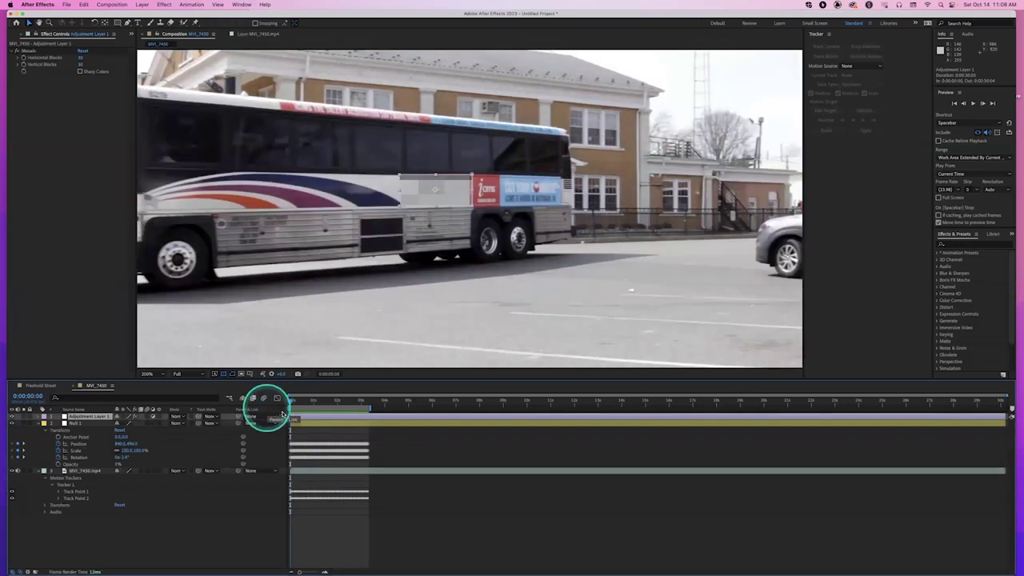
drag(237, 416, 92, 422)
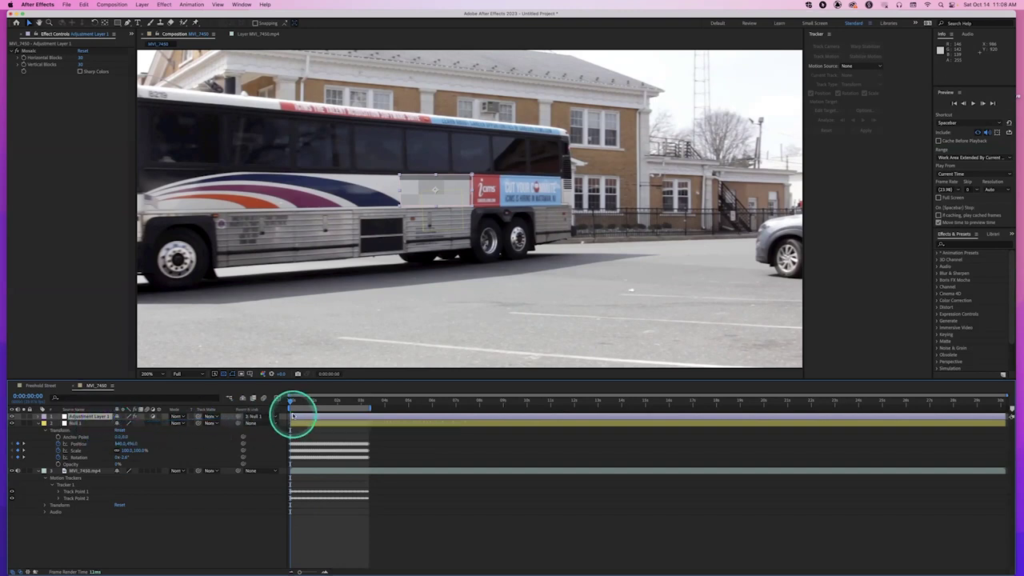
drag(291, 406, 264, 406)
click(67, 452)
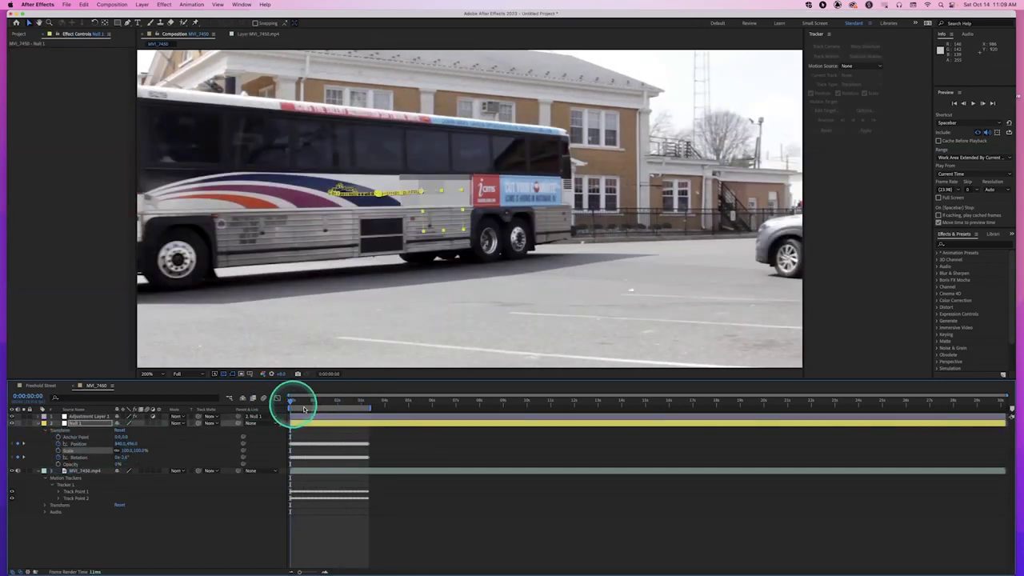
drag(321, 410, 247, 410)
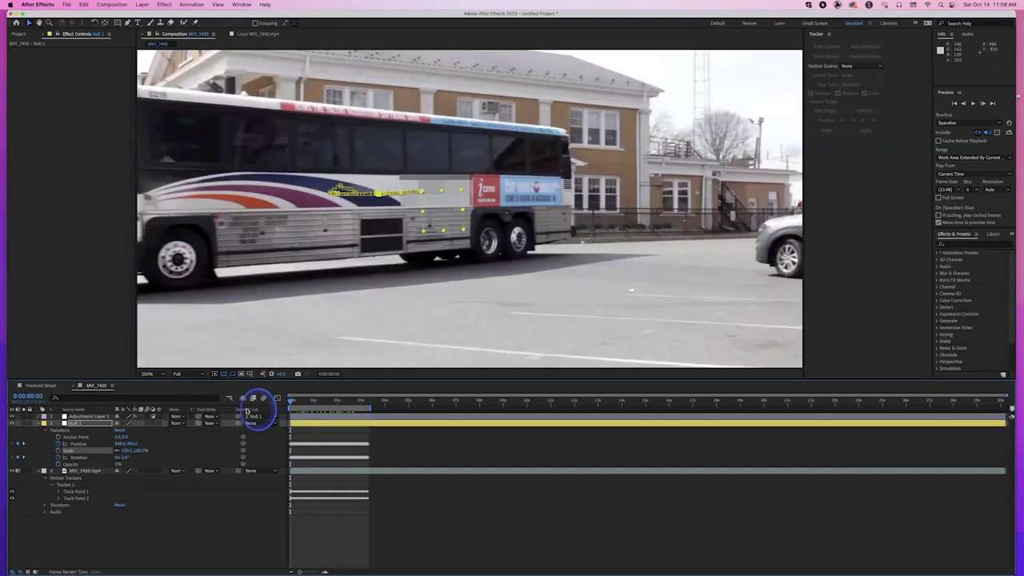
click(86, 424)
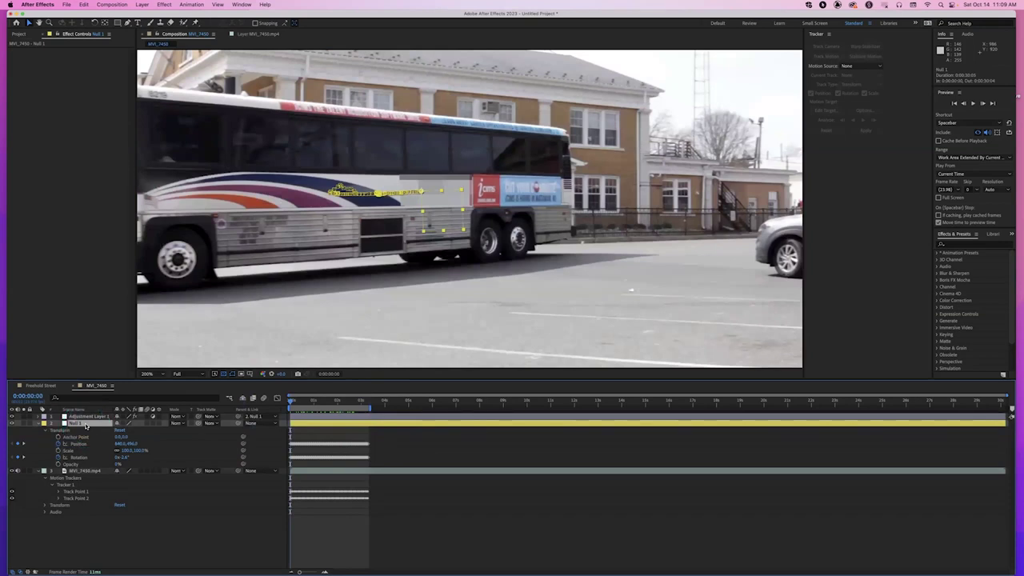
Add the ShatnerA.png rider, scale it down, place it on a bus window and parent it to Null 1
click(19, 34)
drag(38, 145, 108, 411)
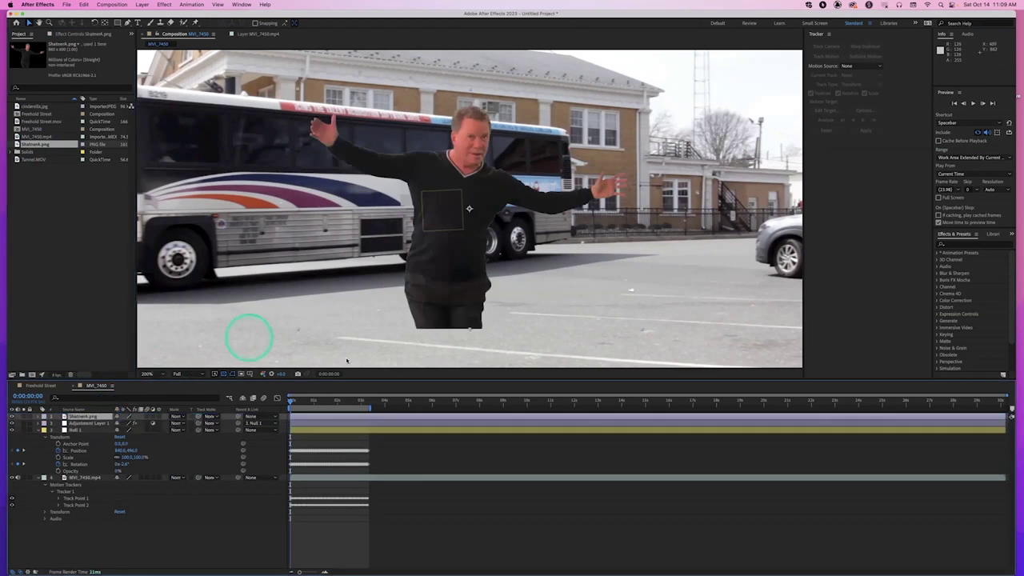
key(s)
drag(126, 422, 105, 425)
drag(464, 240, 245, 186)
key(w)
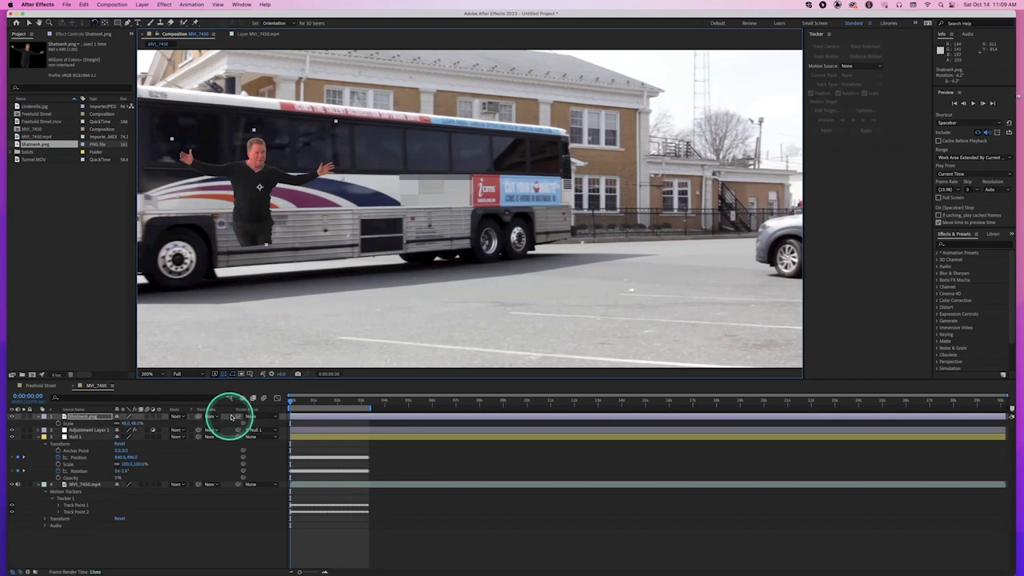
drag(237, 416, 120, 437)
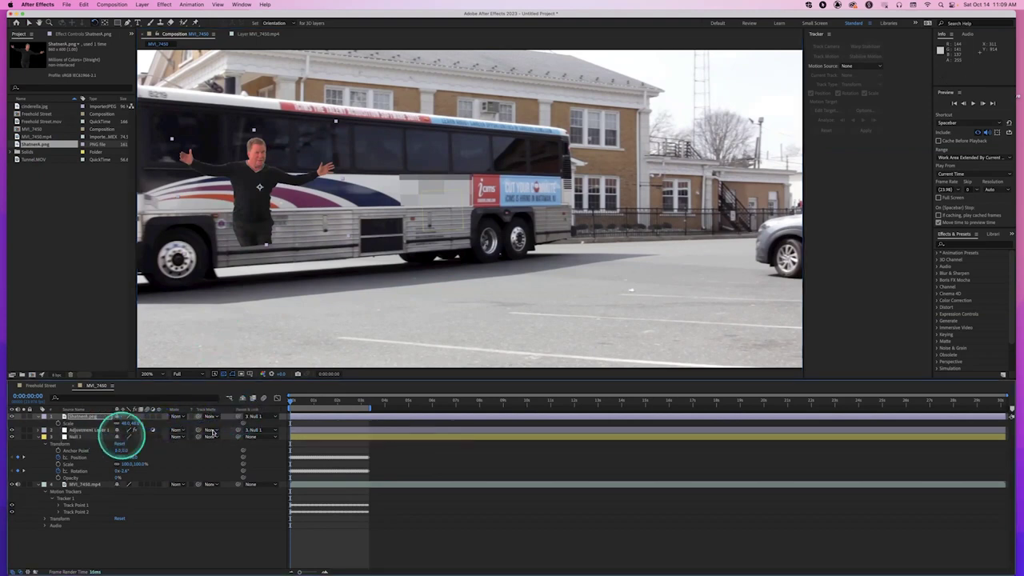
drag(291, 402, 247, 406)
Duplicate the rider twice, spread the copies along the bus, and play the composition back
click(91, 416)
key(super+d)
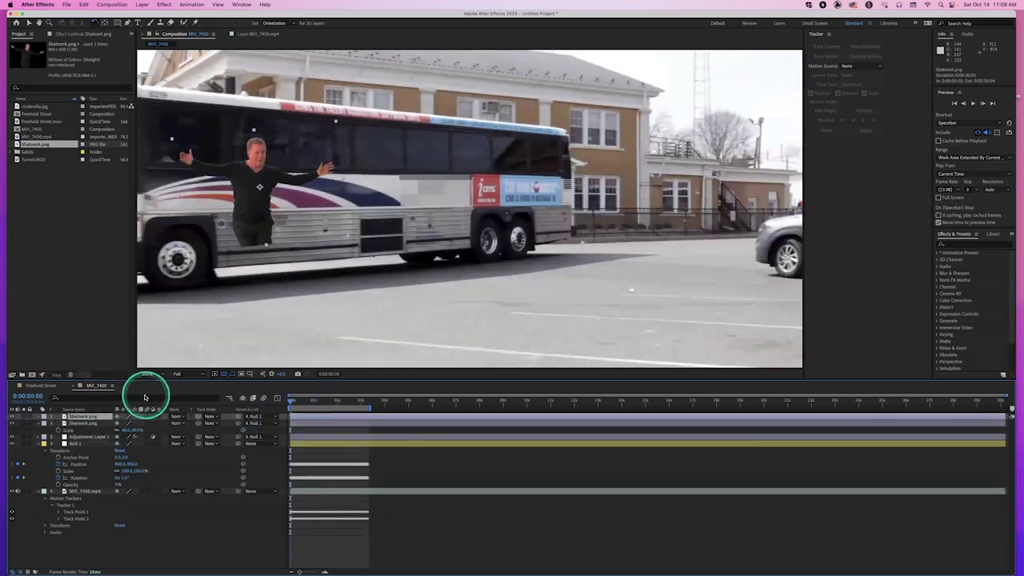
key(v)
drag(253, 208, 350, 203)
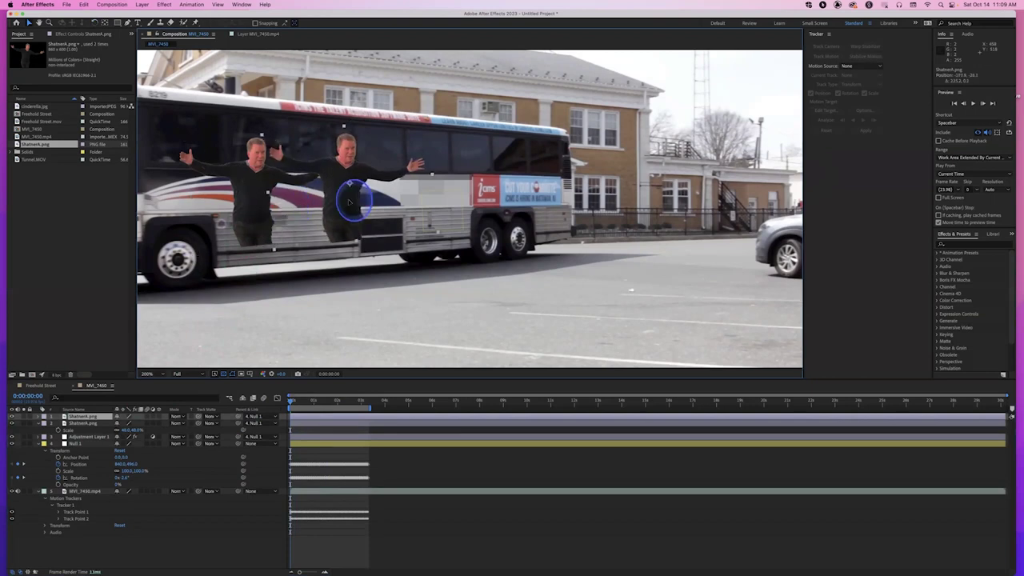
key(super+d)
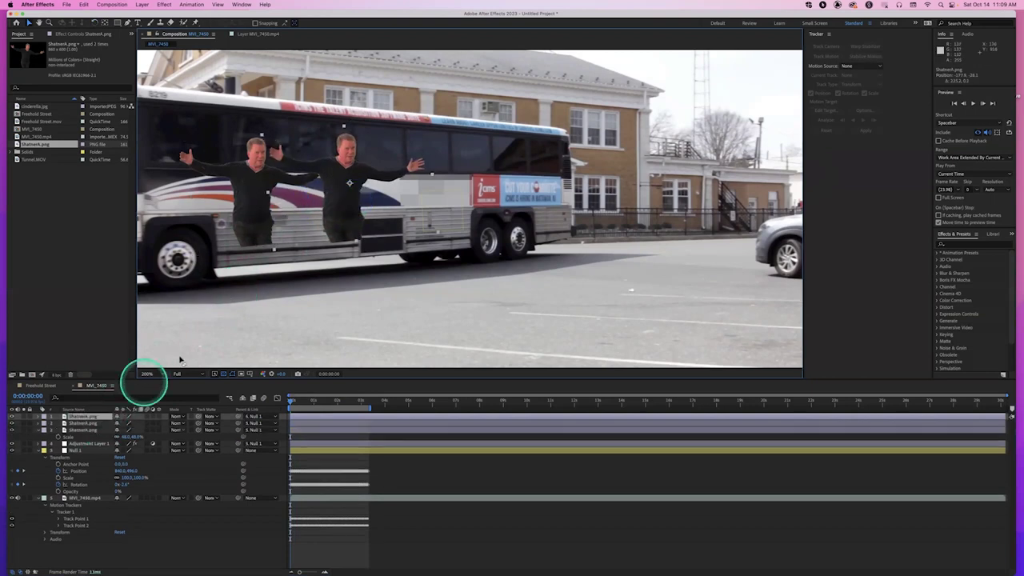
drag(338, 212, 443, 199)
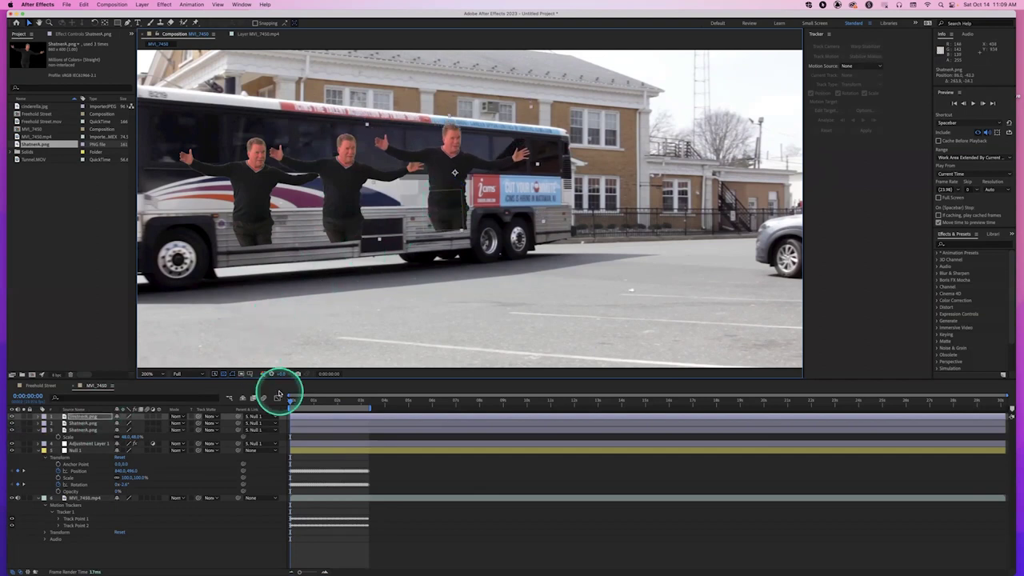
drag(292, 403, 267, 400)
key(space)
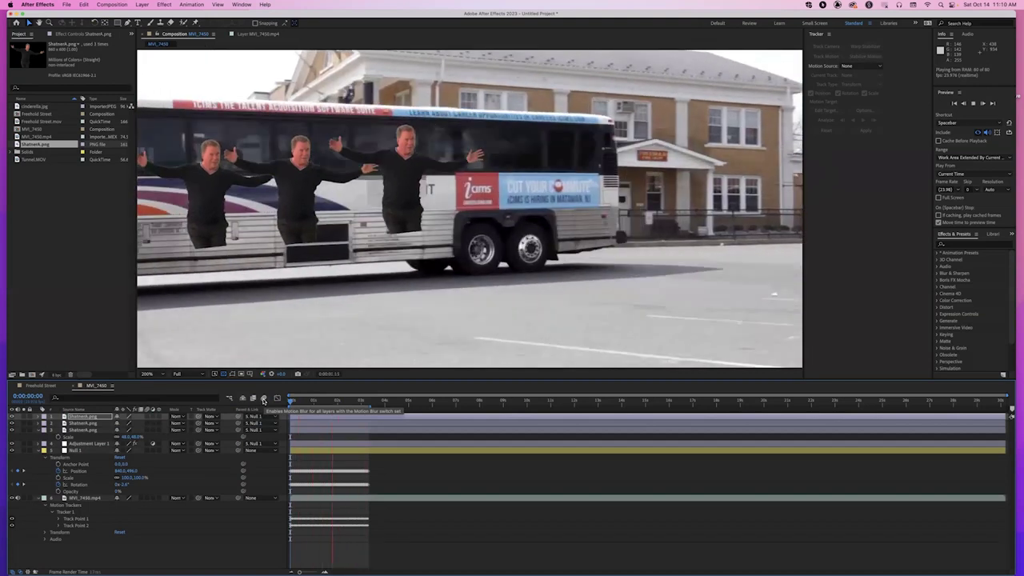
Enable composition motion blur, replay the preview, and select the five rider and null layers
click(263, 399)
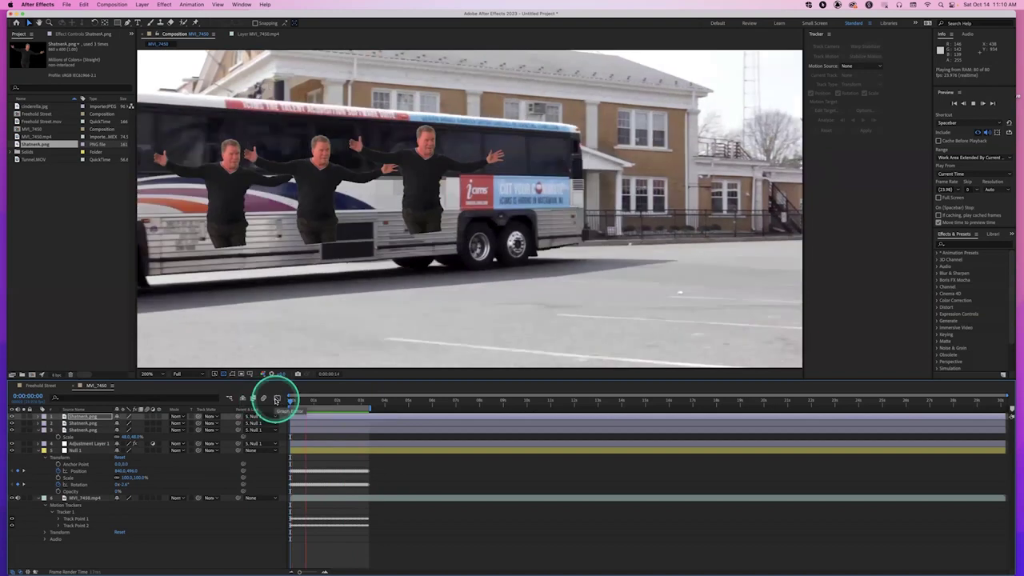
click(291, 399)
click(335, 395)
click(269, 400)
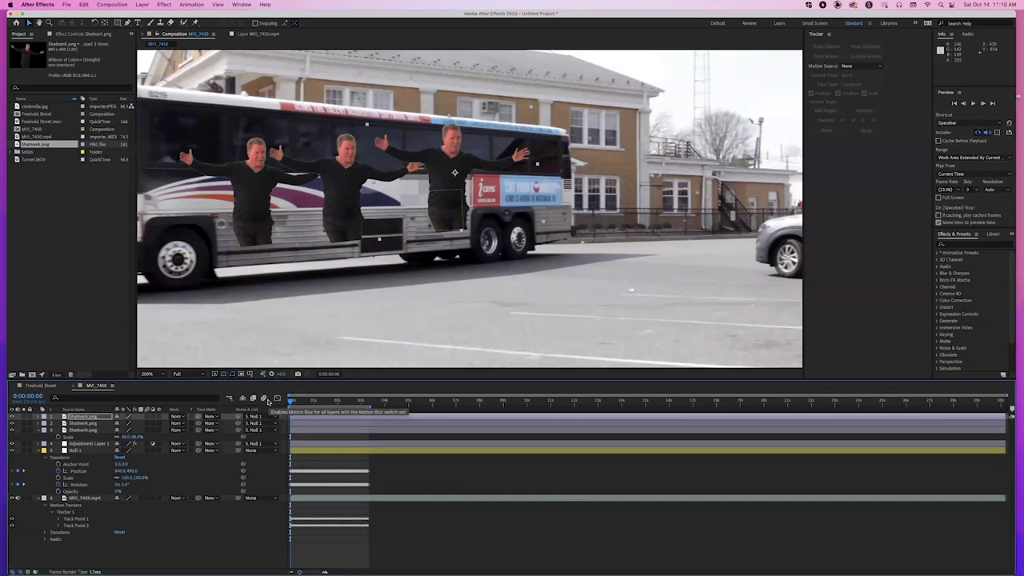
click(269, 400)
click(832, 60)
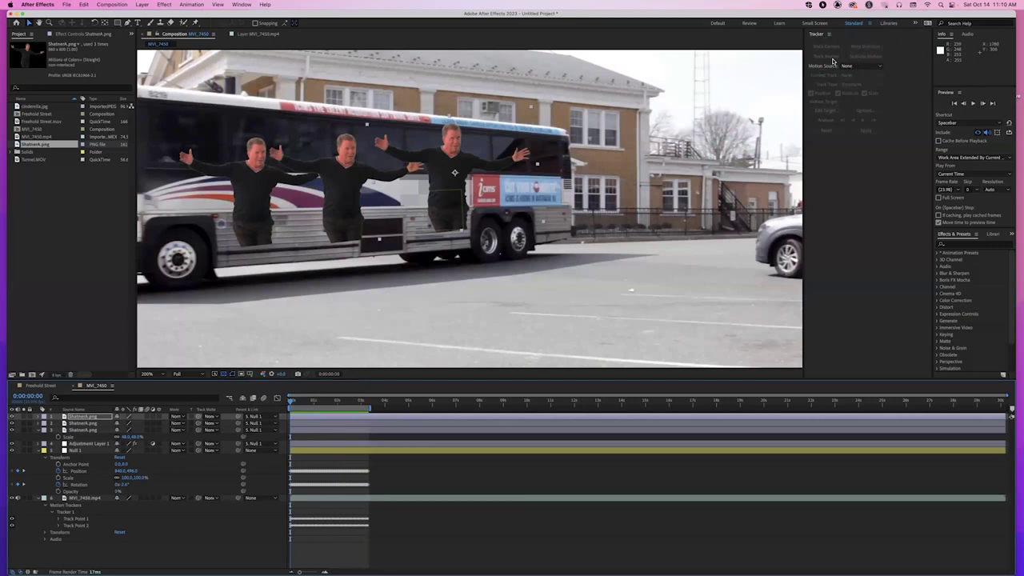
shift+click(103, 451)
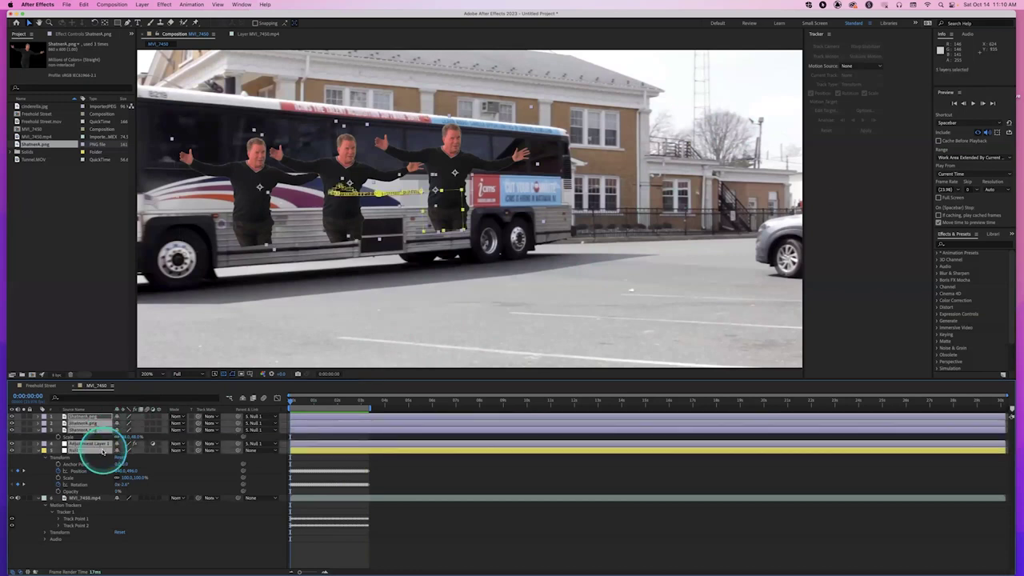
Delete the rider and null layers, then the MVI_7450.mp4 footage layer, leaving the timeline empty
key(Delete)
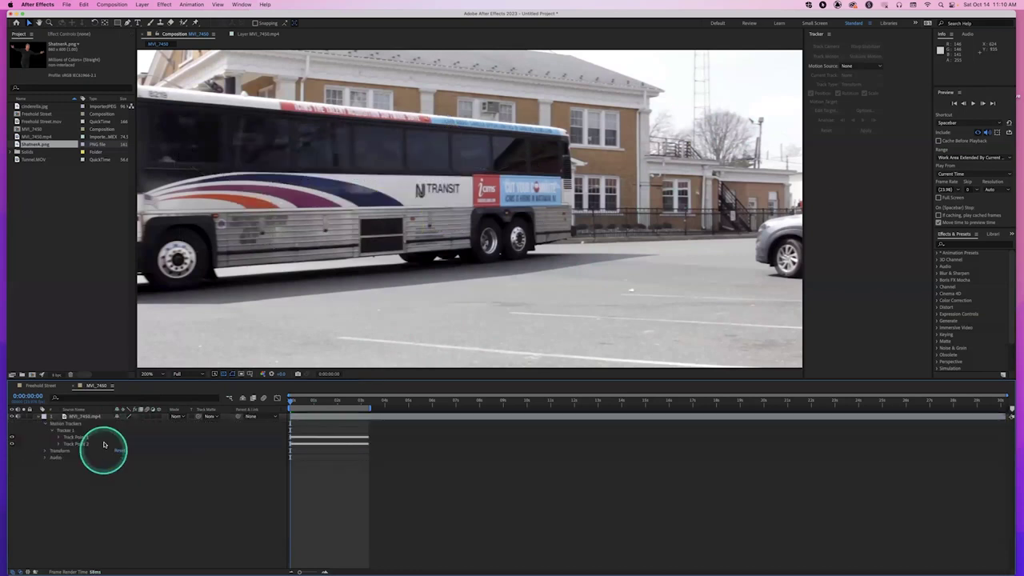
click(86, 417)
key(Delete)
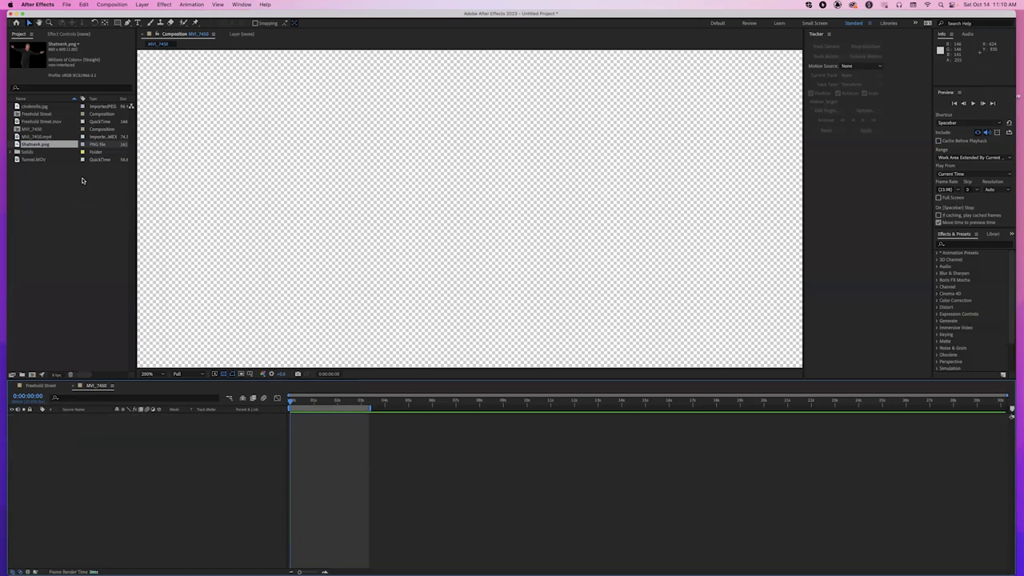
drag(54, 136, 41, 129)
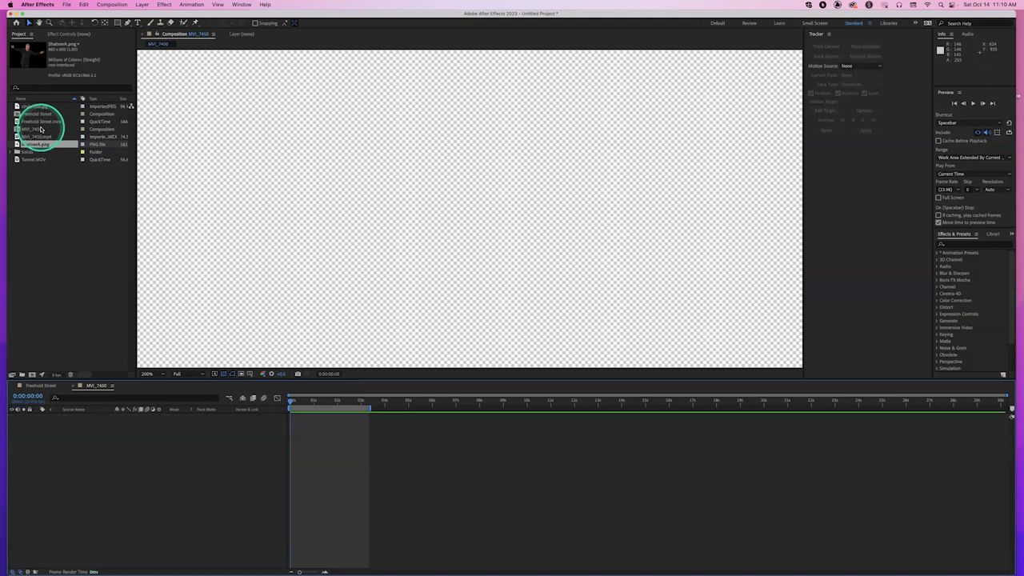
drag(41, 129, 47, 141)
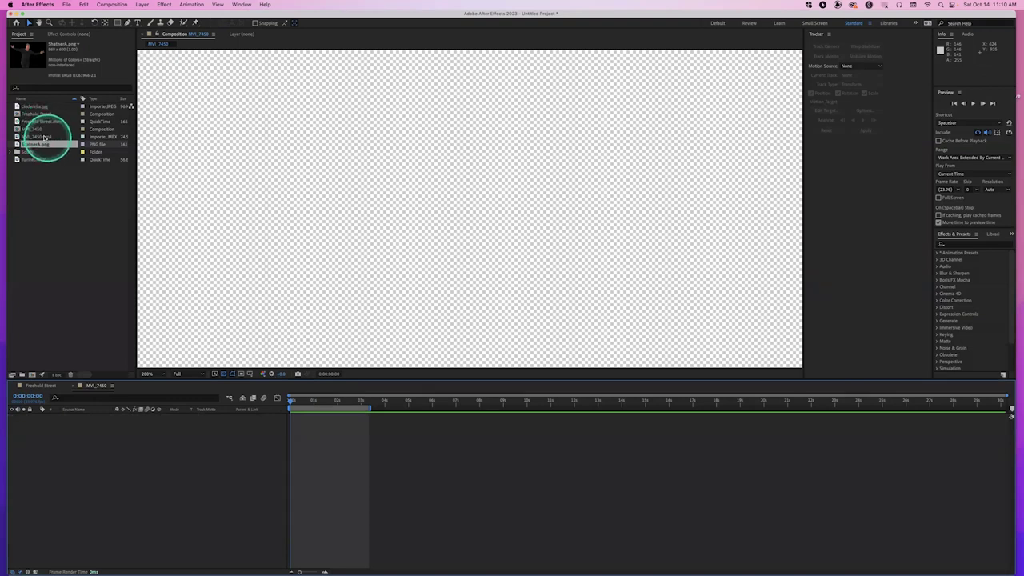
Drag MVI_7450.mp4 back into the timeline and stretch the work area over the whole clip
drag(41, 137, 40, 136)
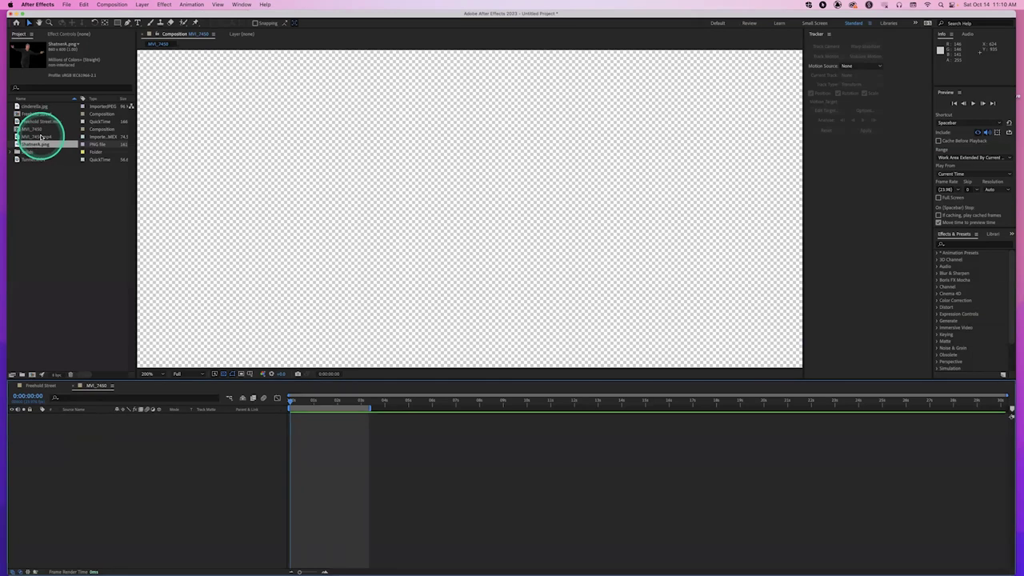
drag(41, 136, 140, 422)
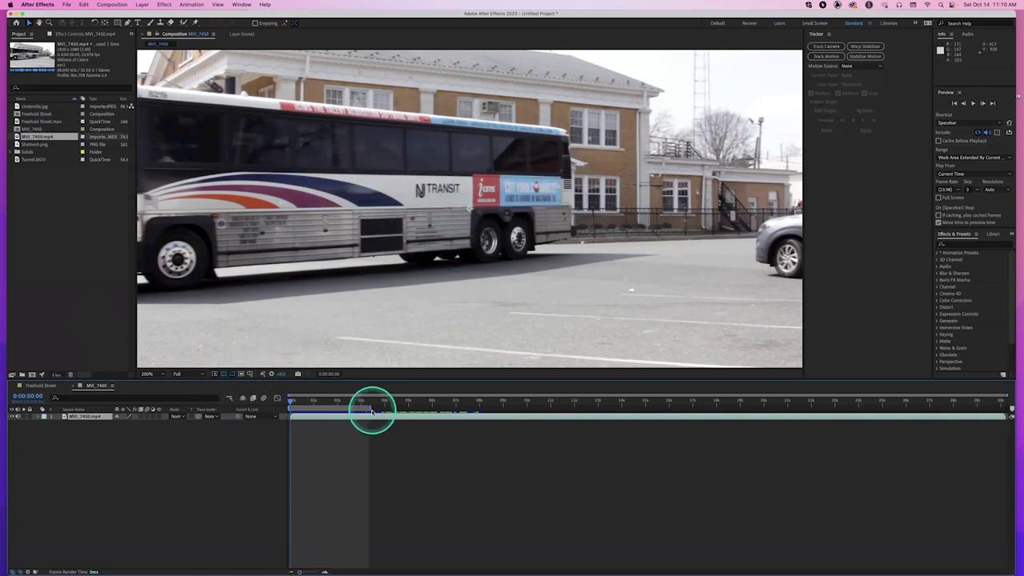
drag(367, 411, 1004, 406)
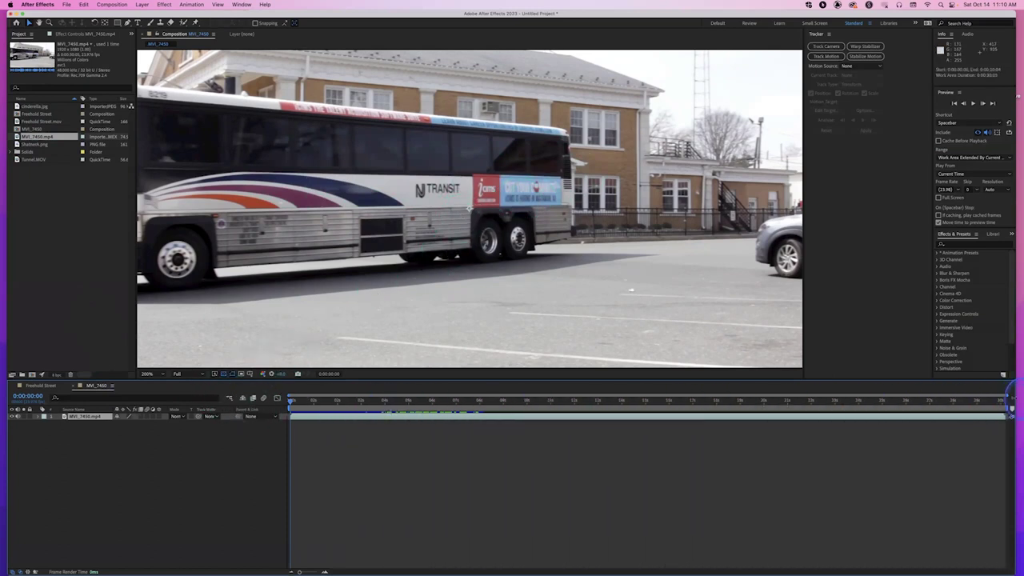
Apply Mocha AE to the MVI_7450.mp4 layer via Animation > Track in Boris FX Mocha
click(76, 416)
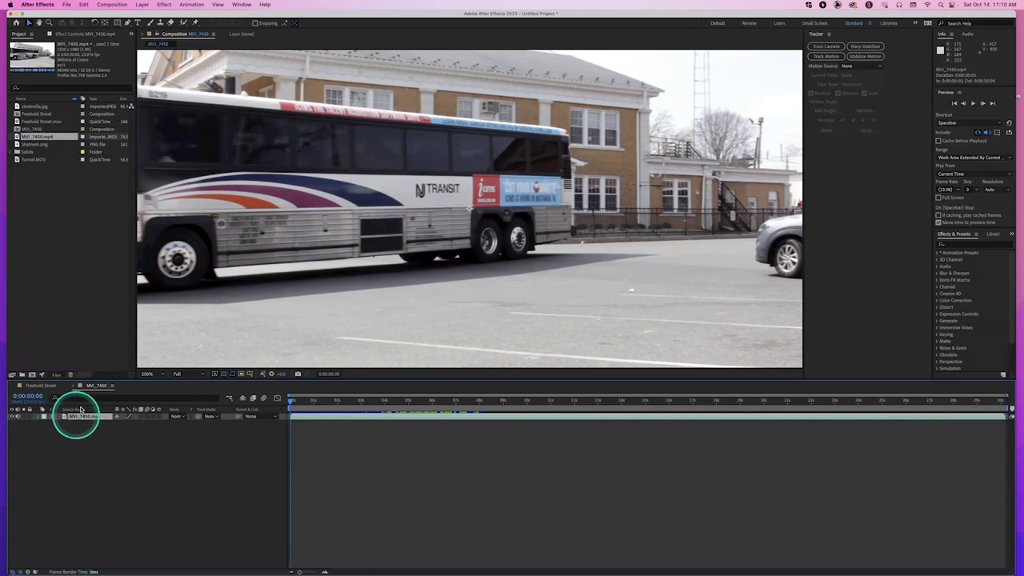
click(197, 6)
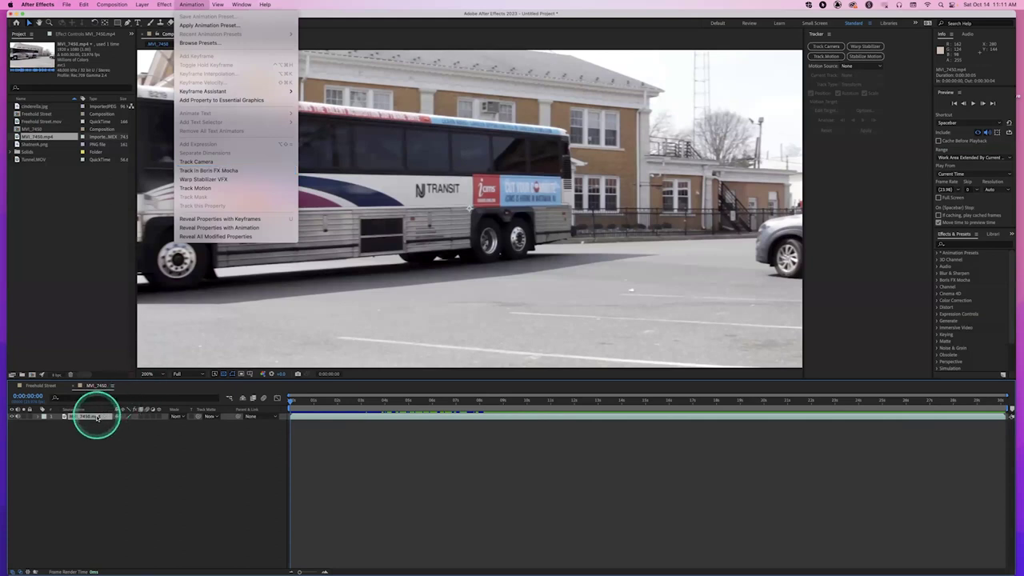
click(153, 281)
click(191, 5)
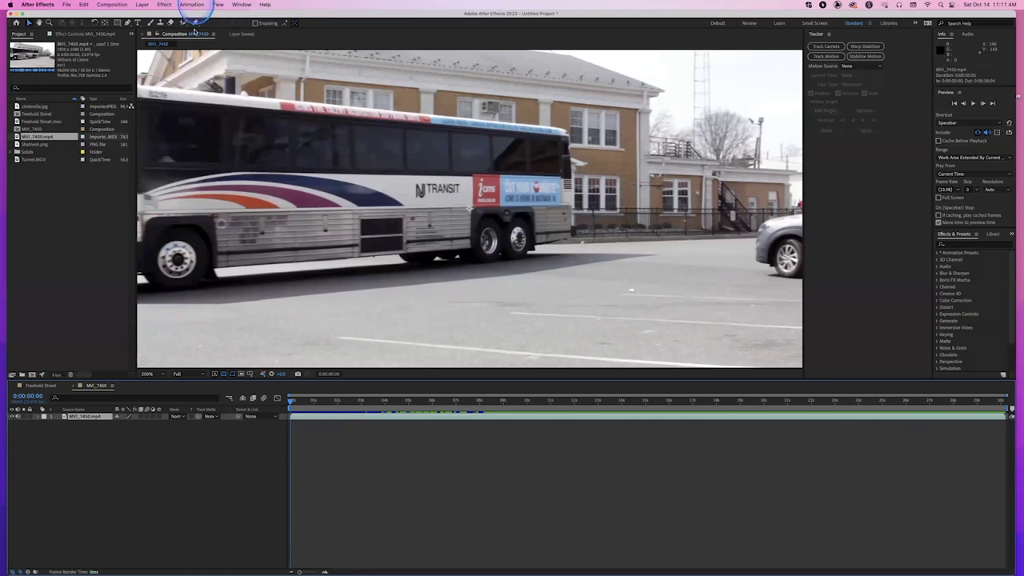
click(220, 170)
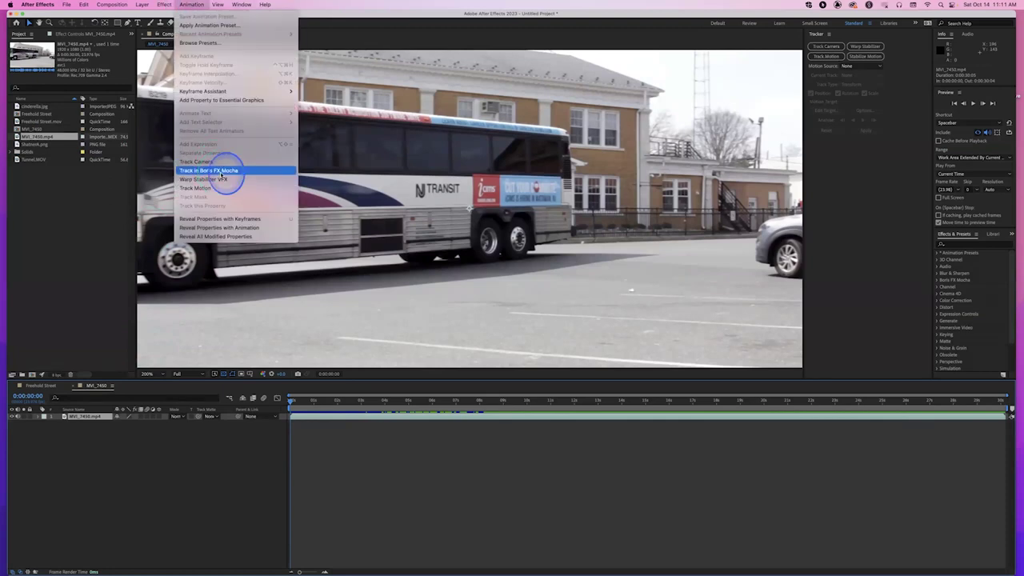
click(374, 297)
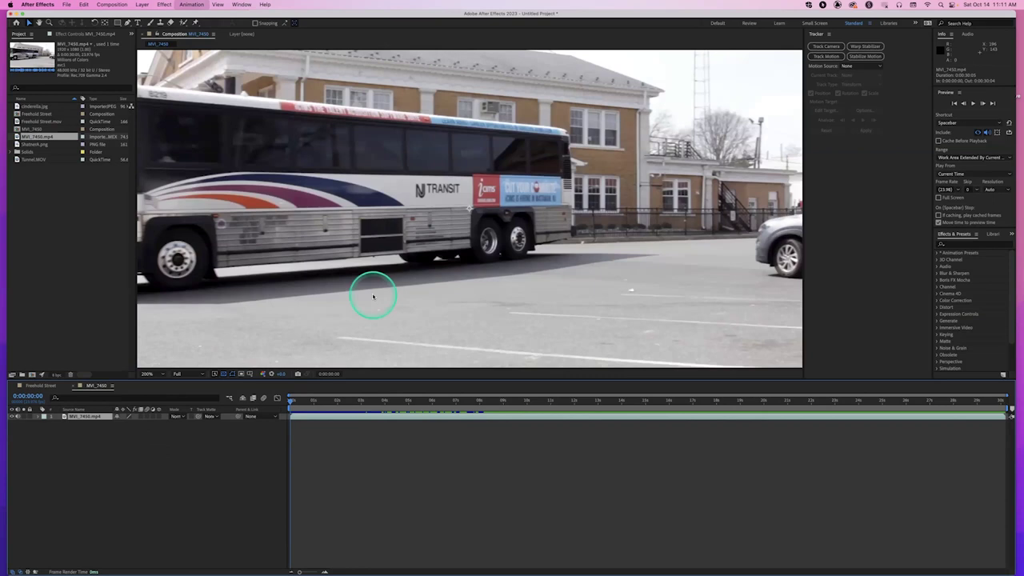
click(373, 297)
click(372, 367)
click(229, 204)
click(84, 34)
click(24, 50)
Add the Mocha AE effect from Effect > Boris FX Mocha and launch Mocha from Effect Controls
click(164, 7)
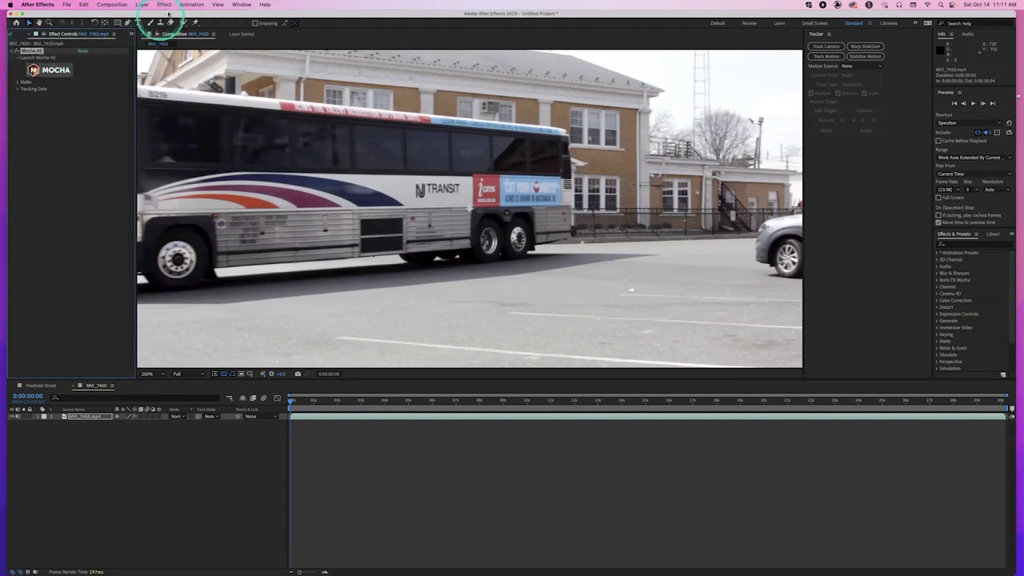
click(180, 74)
click(251, 76)
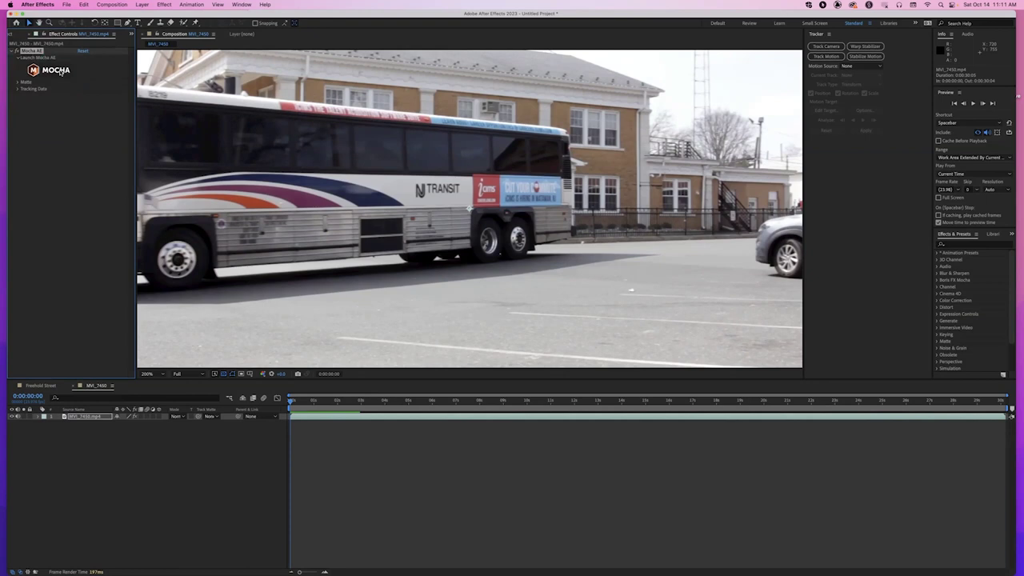
click(58, 70)
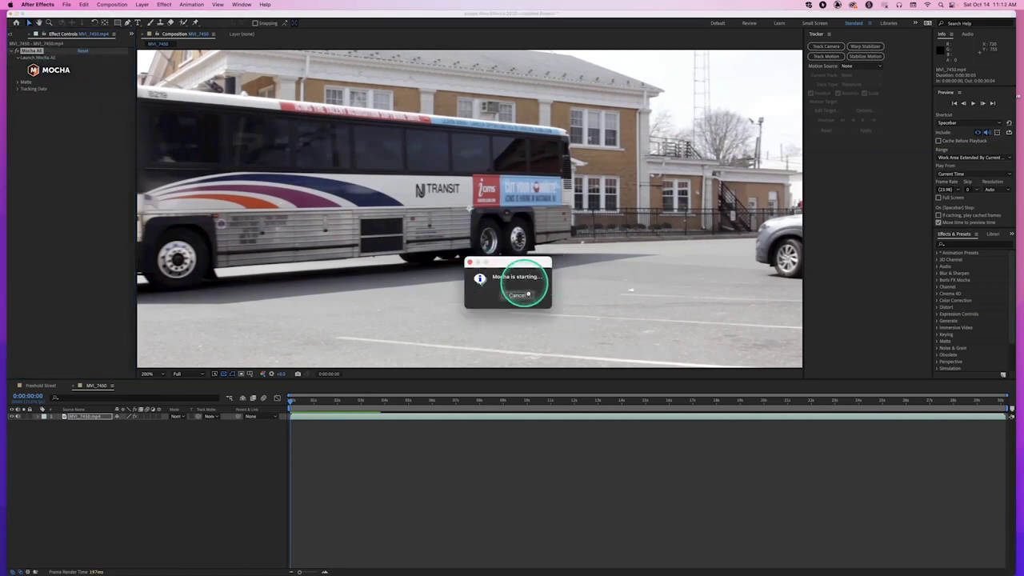
mouse_move(570, 568)
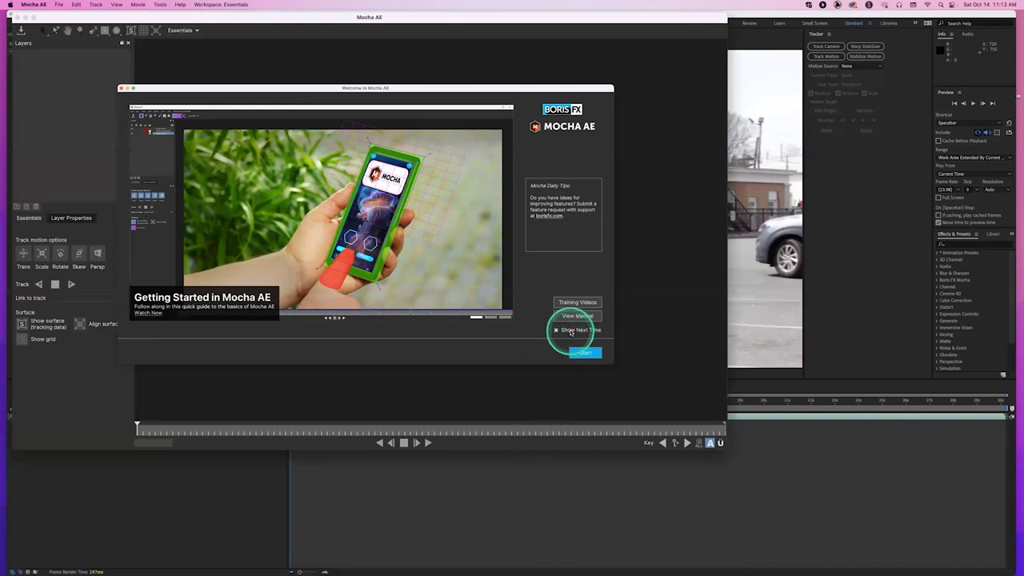
Dismiss the Welcome to Mocha AE screen to reach the main Mocha workspace
click(583, 354)
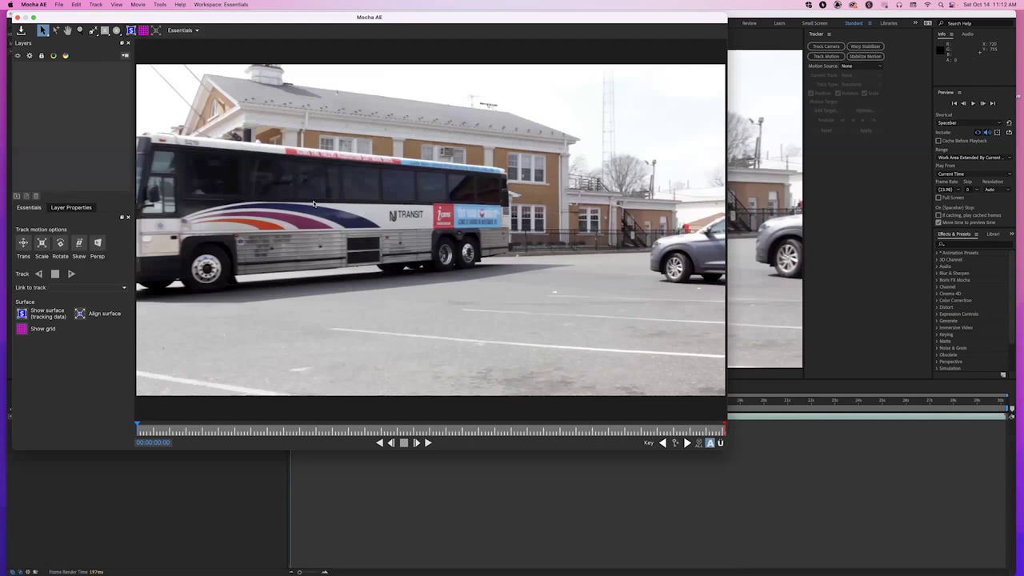
click(438, 212)
click(832, 249)
click(837, 245)
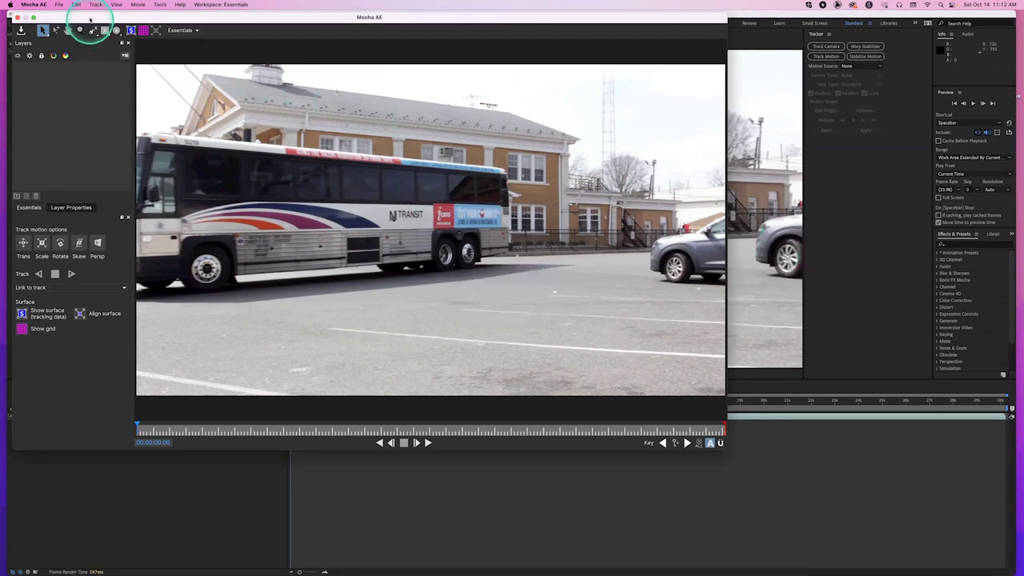
Hide and then close the Mocha AE window to return to After Effects
click(42, 5)
click(48, 56)
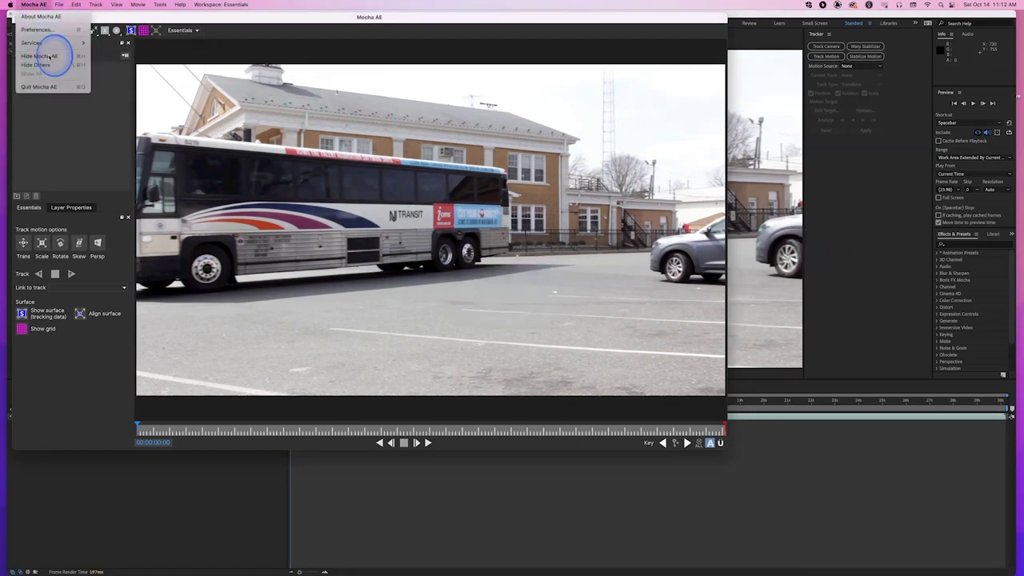
click(73, 91)
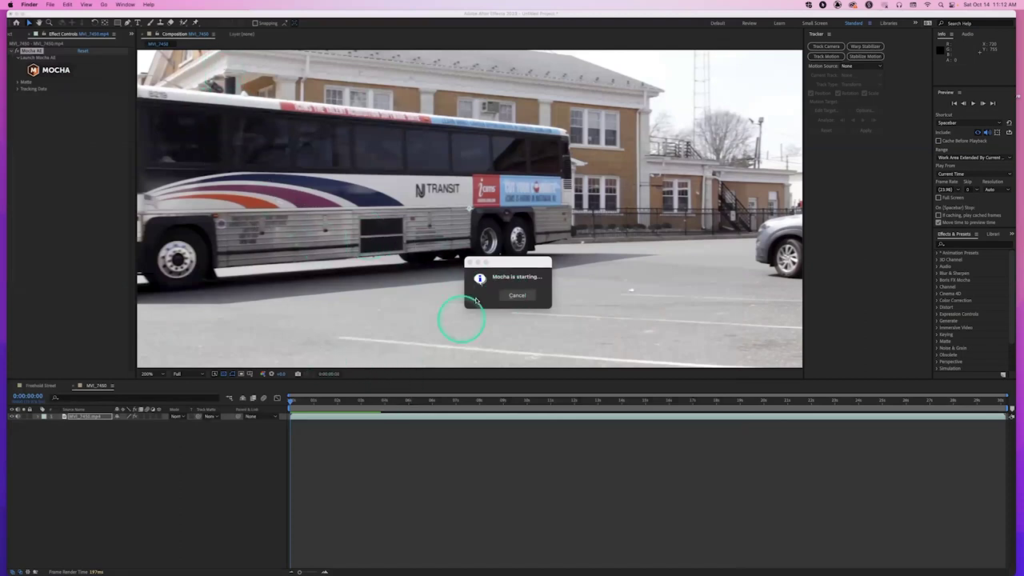
drag(522, 271, 585, 301)
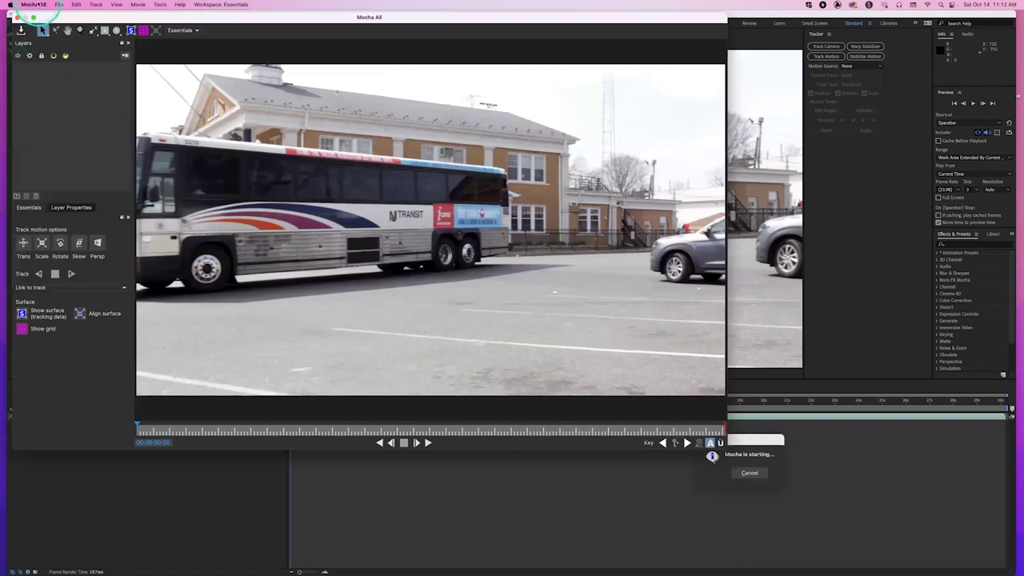
click(38, 4)
click(41, 56)
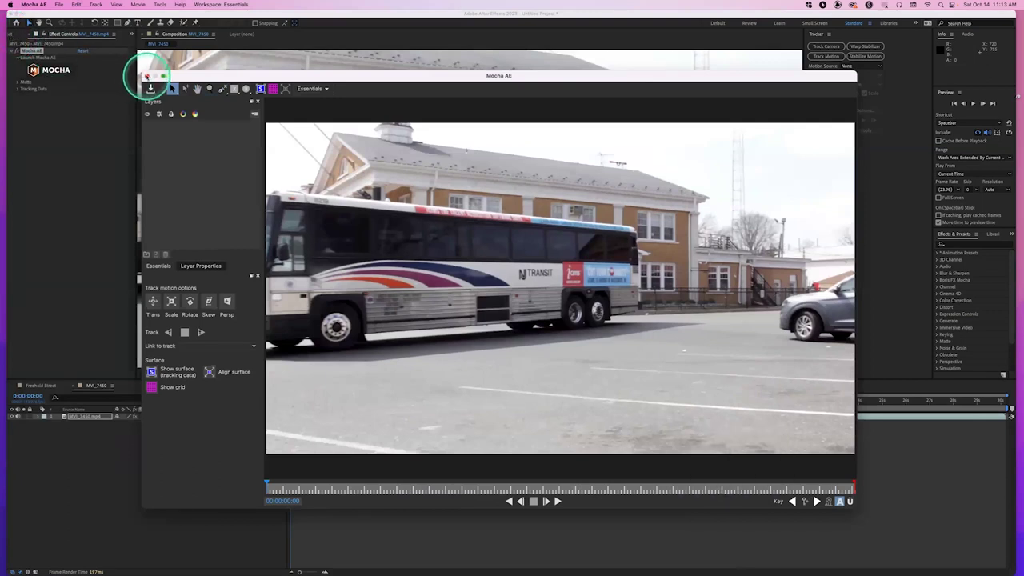
click(147, 76)
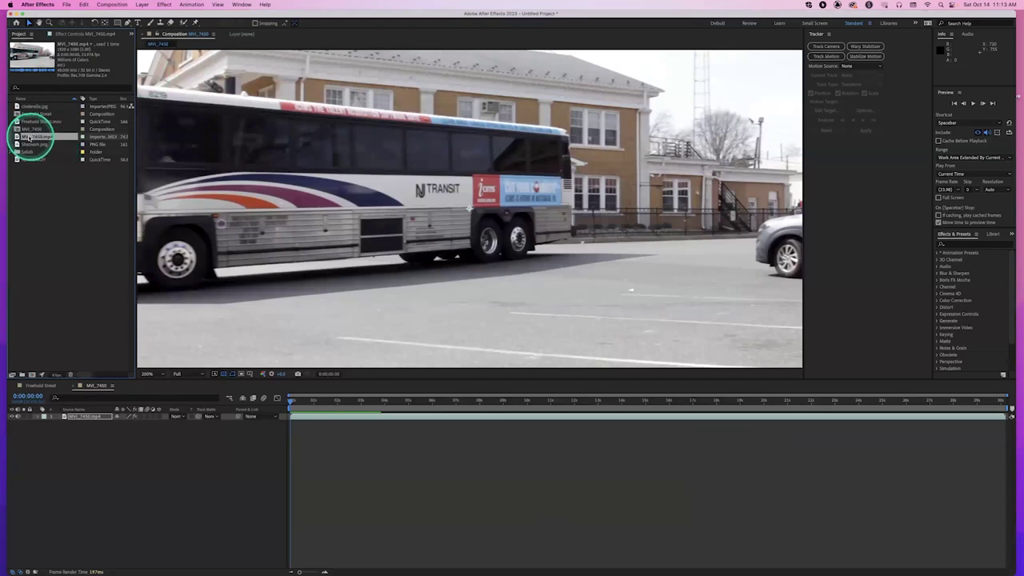
Create a composition from MVI_7450.mp4 and import the USA map.tif image
drag(16, 136, 30, 374)
drag(304, 403, 264, 397)
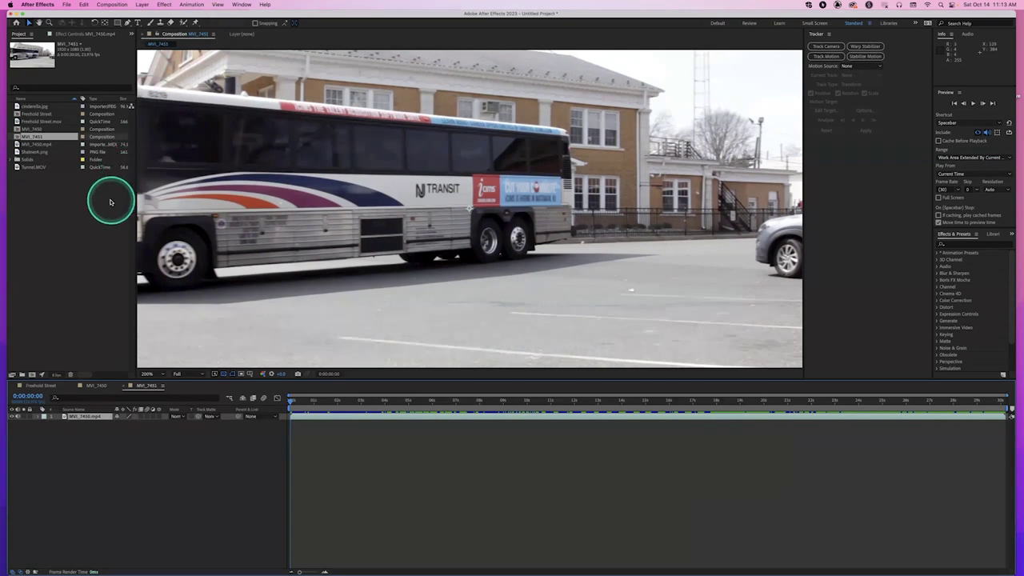
click(76, 207)
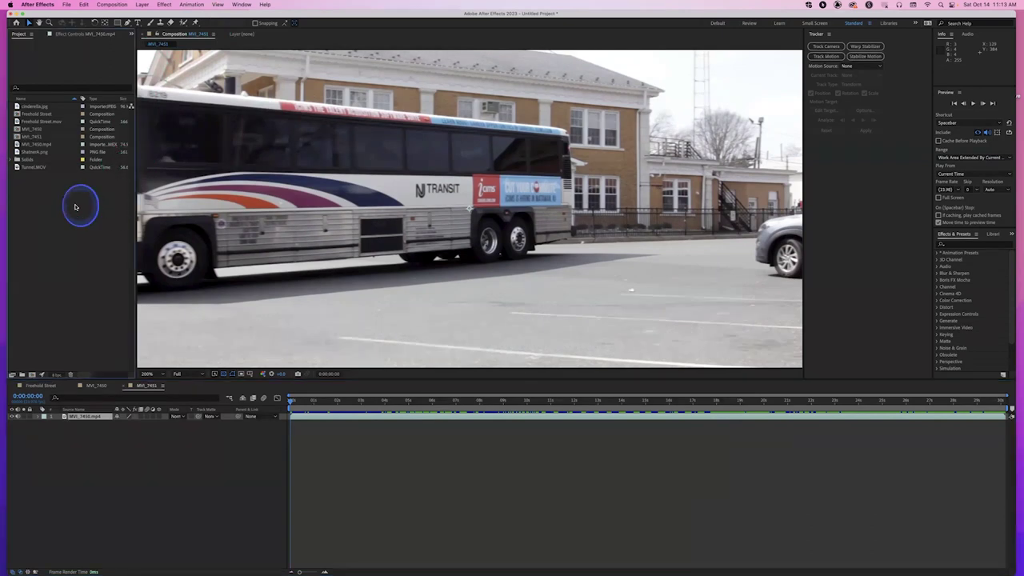
double_click(130, 210)
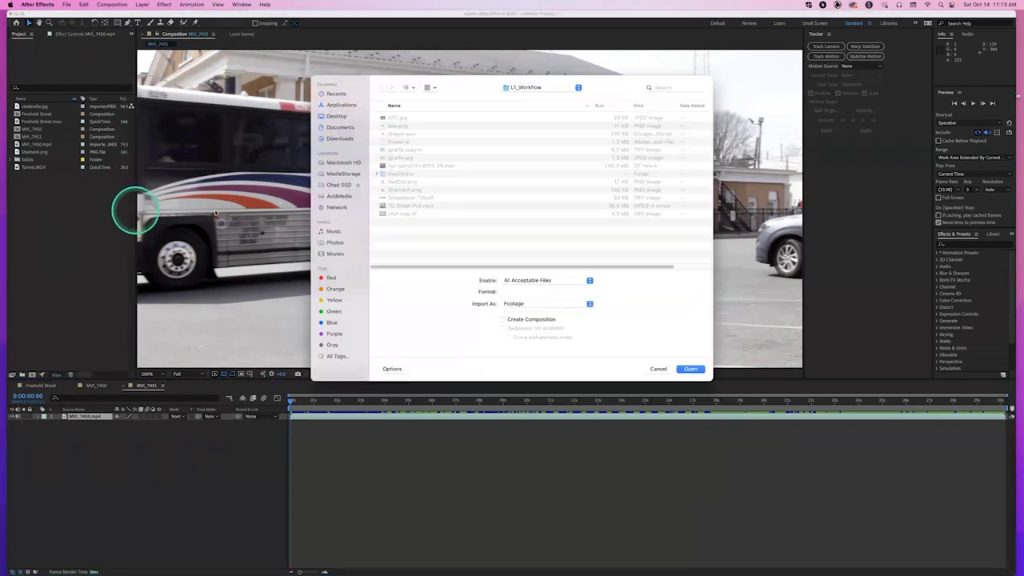
click(400, 215)
click(690, 369)
Add USA map.tif above the bus footage, lowering its opacity and scaling it down
drag(50, 176, 108, 416)
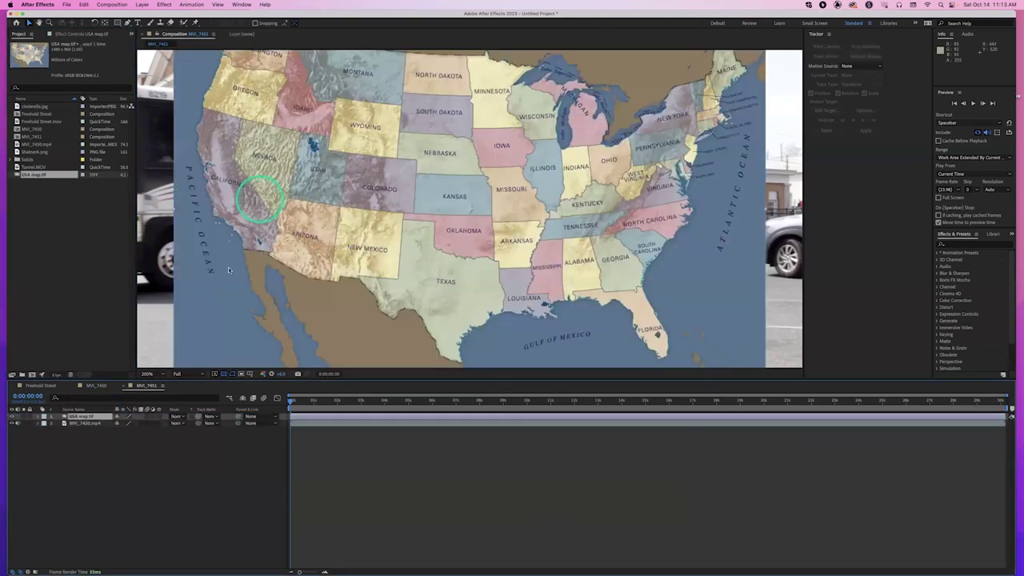
key(t)
mouse_move(125, 423)
mouse_down()
mouse_move(108, 430)
mouse_move(130, 425)
mouse_move(119, 419)
mouse_up()
key(s)
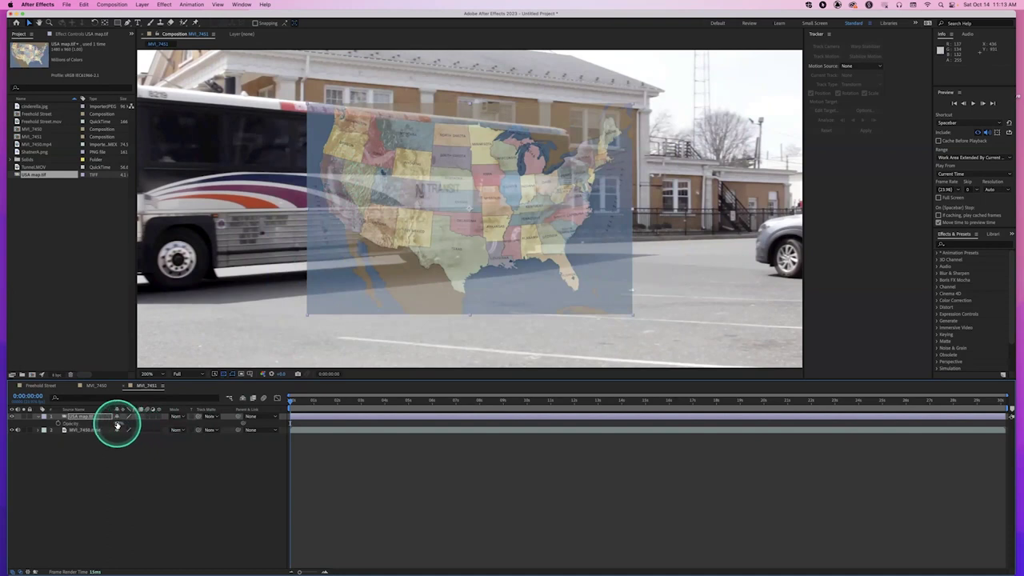
Restore the map to full opacity, apply Distort > Corner Pin, and label the layer Yellow
key(t)
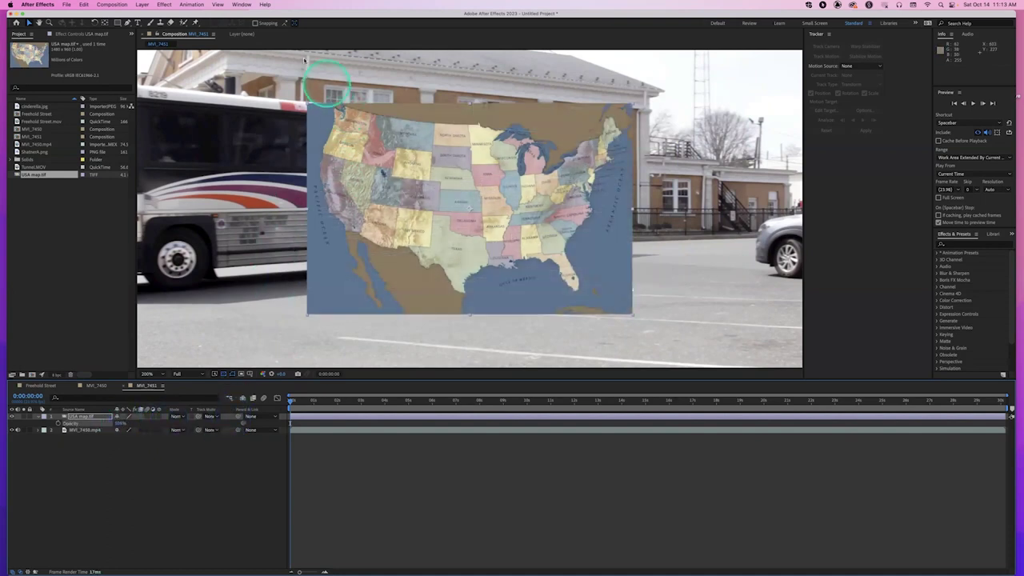
click(164, 5)
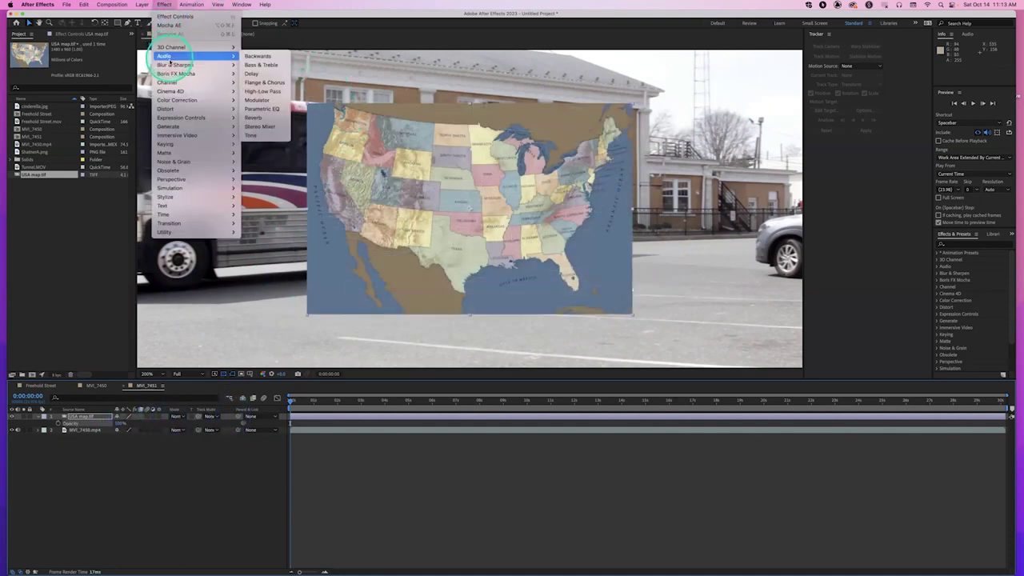
mouse_move(200, 108)
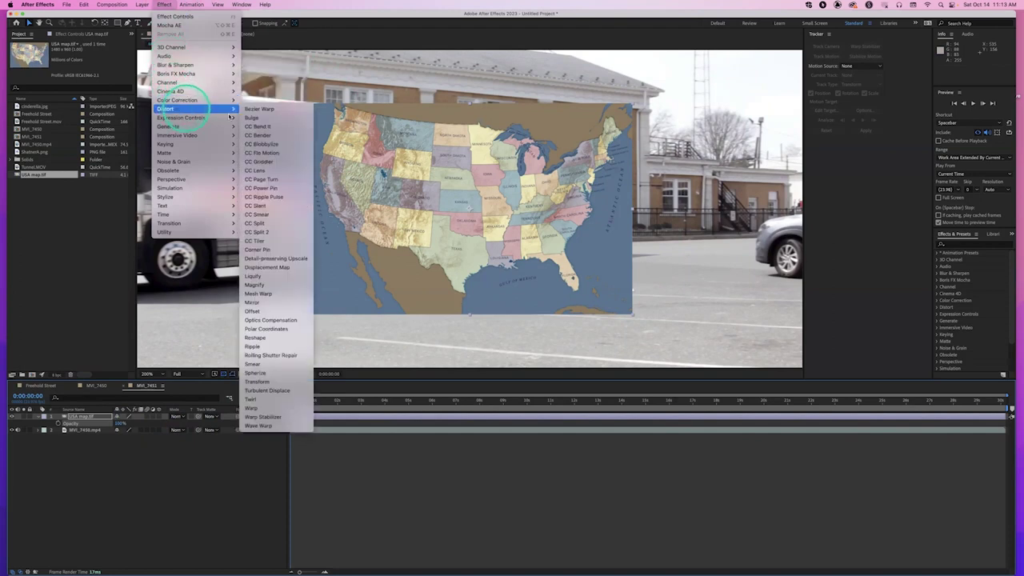
click(278, 249)
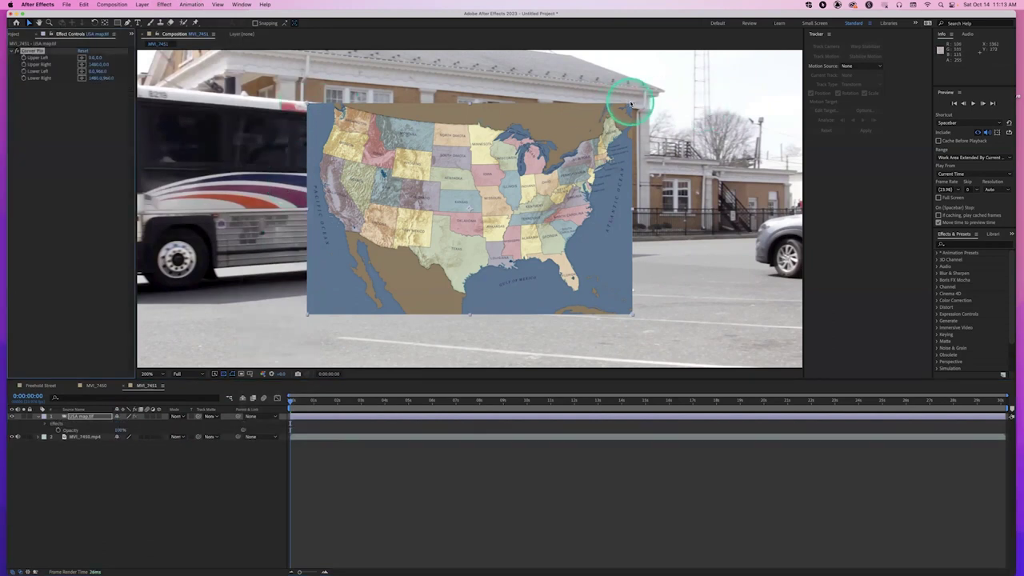
drag(304, 102, 344, 176)
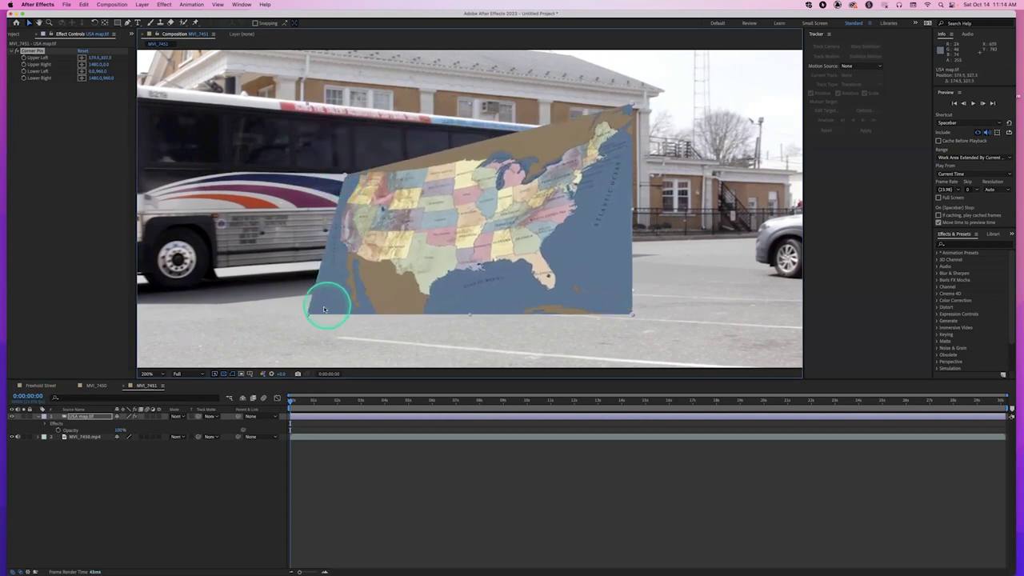
click(45, 417)
click(56, 430)
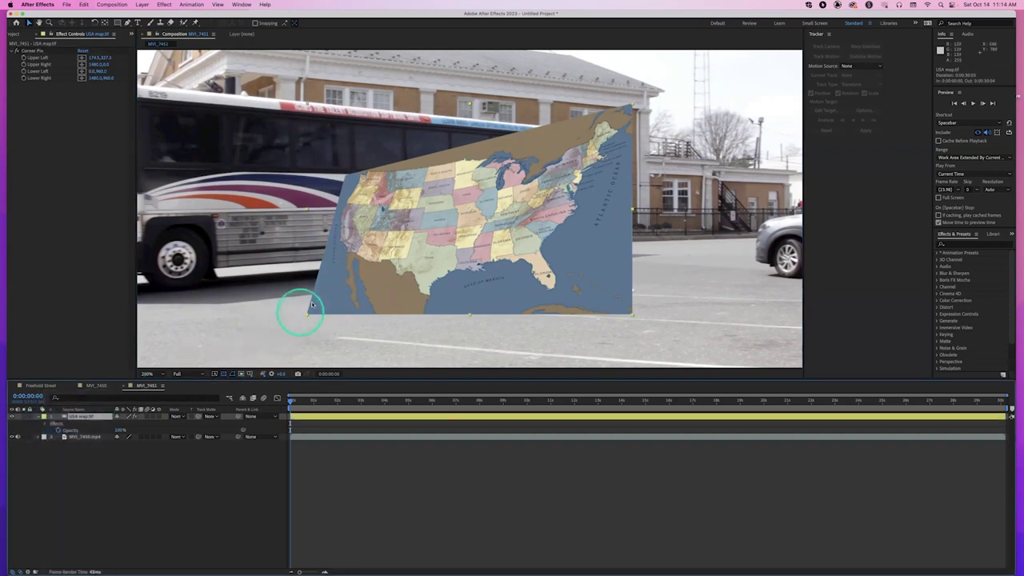
Drag the map's four Corner Pin corners inward onto the side of the bus
click(35, 51)
drag(306, 315, 347, 244)
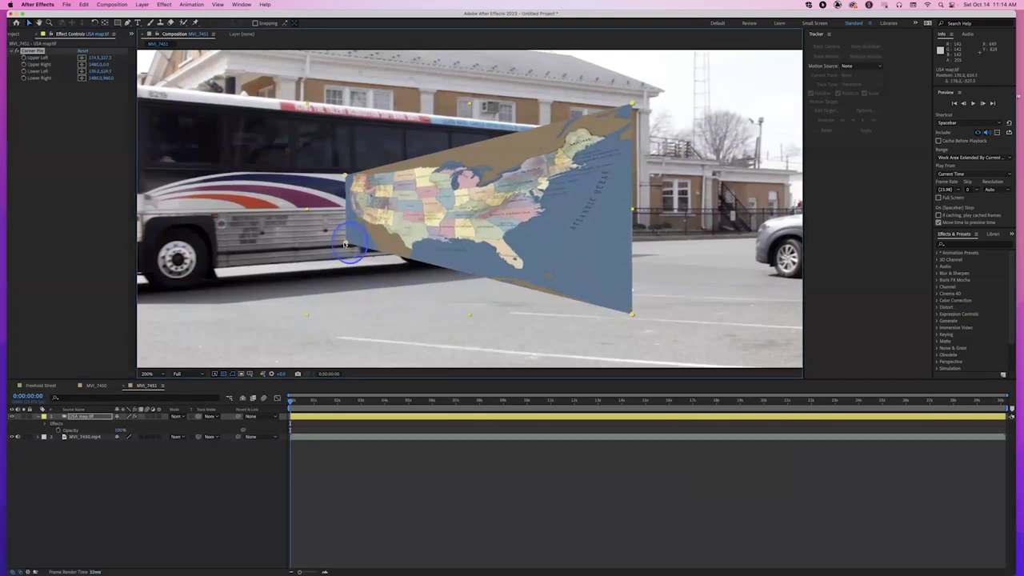
drag(633, 103, 519, 176)
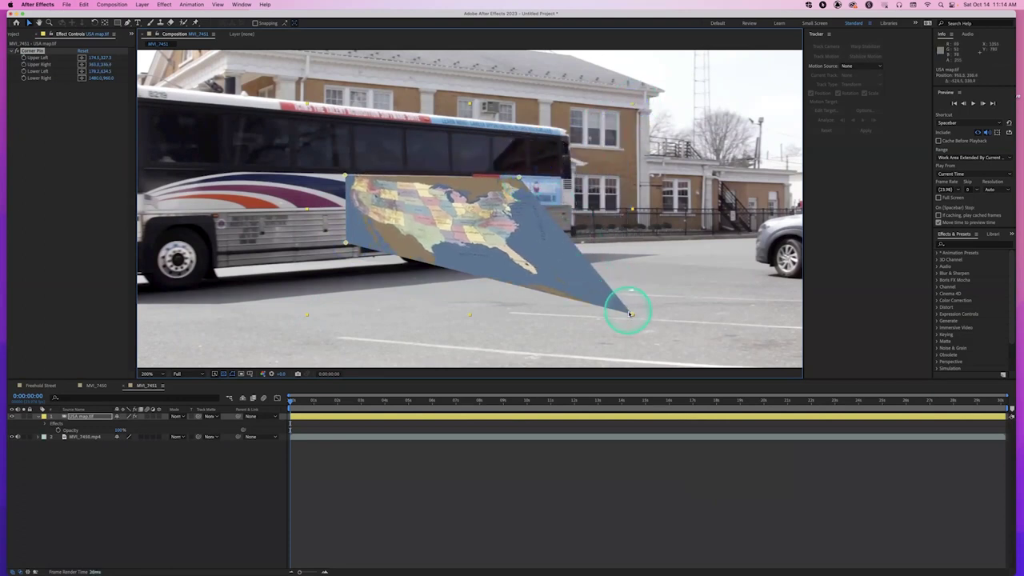
drag(632, 315, 518, 238)
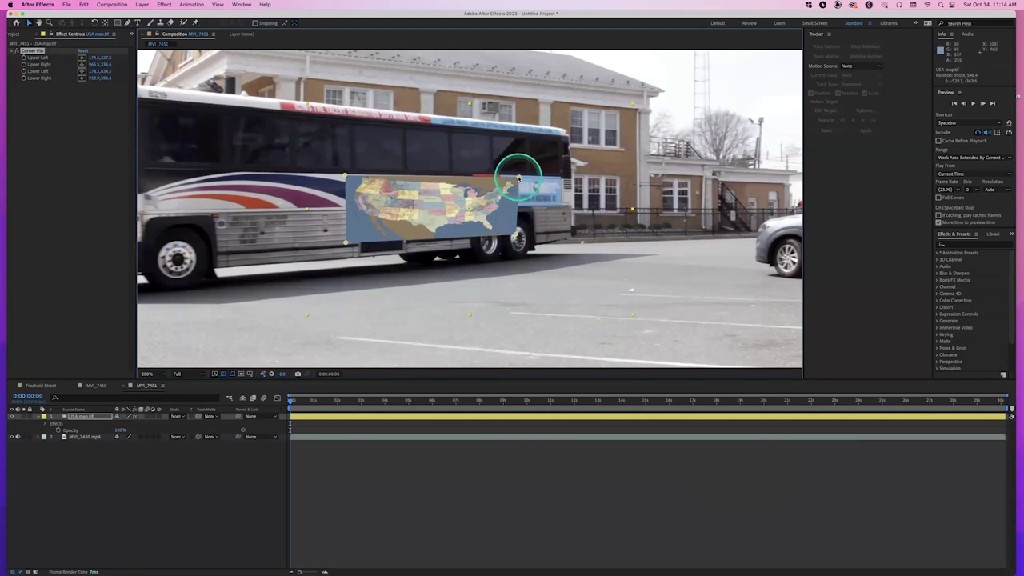
drag(517, 177, 518, 177)
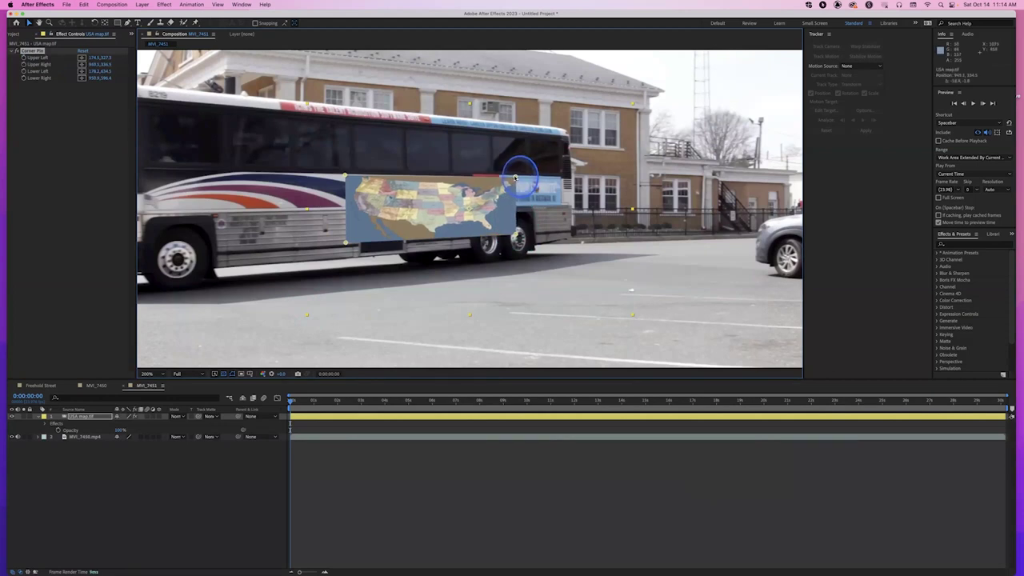
click(514, 255)
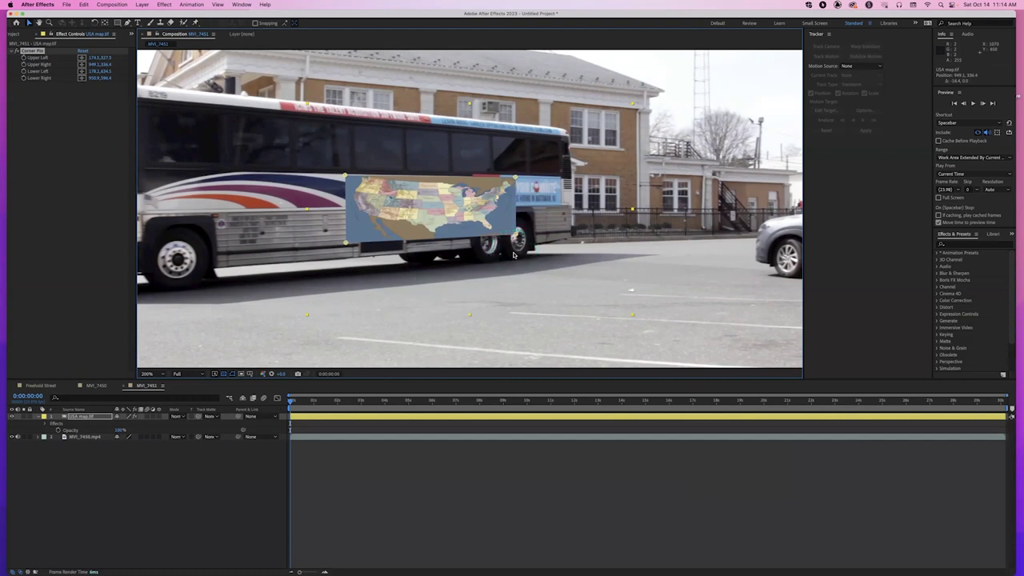
Refine all four corner pins so the map fits inside one bus window
click(348, 166)
drag(346, 167, 355, 128)
click(346, 244)
drag(346, 244, 356, 170)
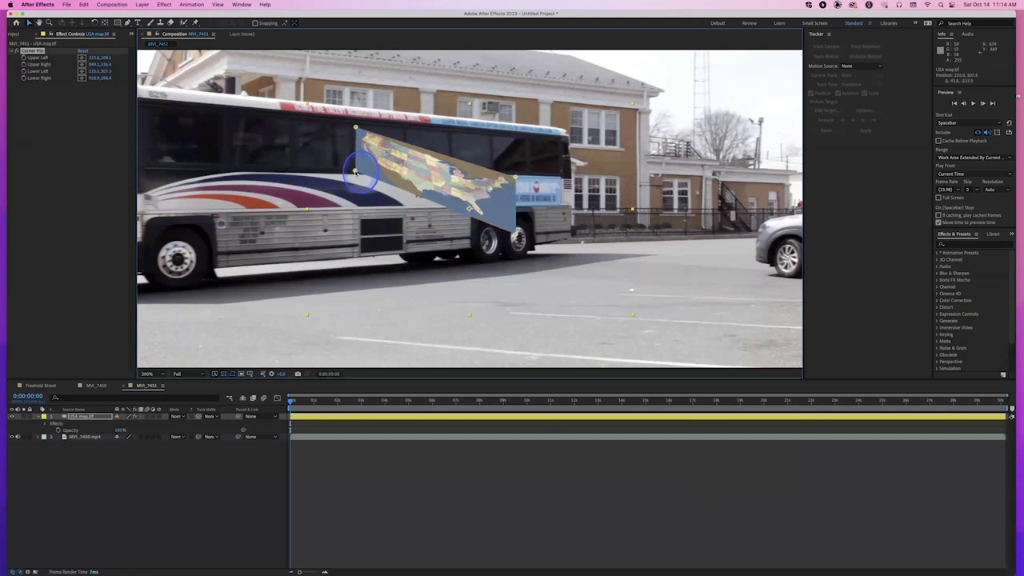
drag(516, 177, 400, 128)
click(500, 221)
drag(500, 222, 404, 171)
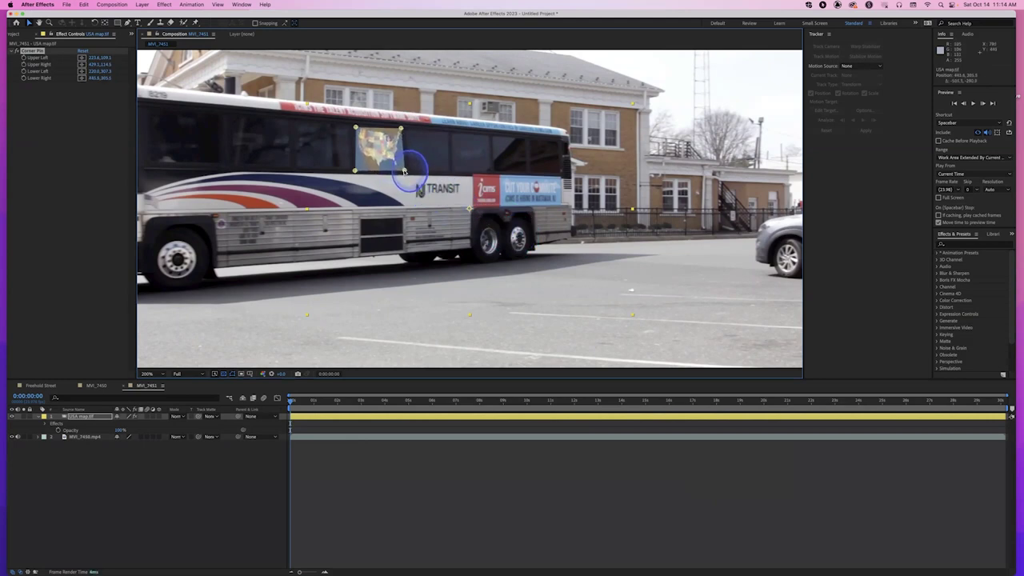
drag(355, 127, 401, 129)
drag(405, 170, 404, 171)
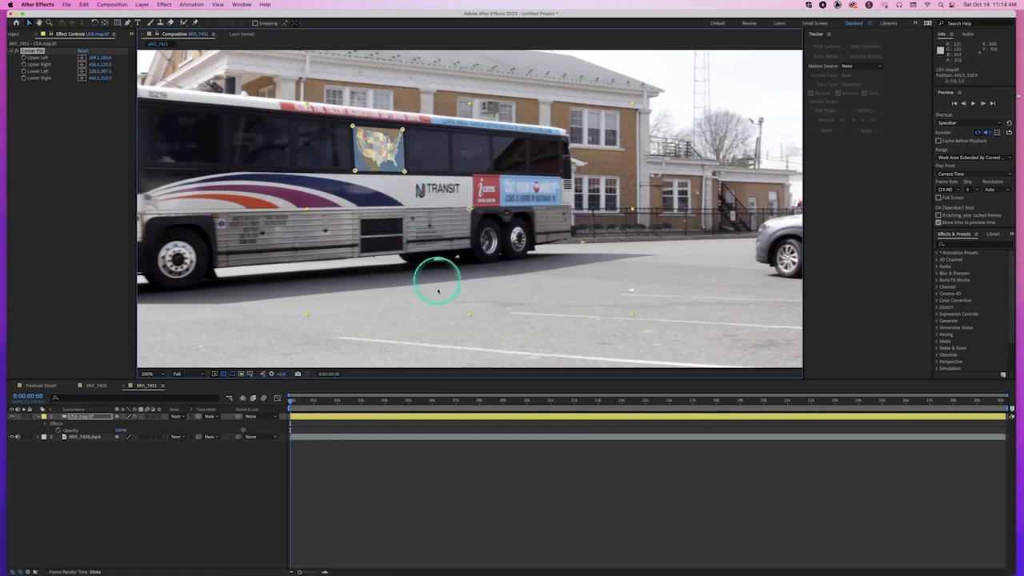
Delete the USA map layer and launch Mocha AE on the MVI_7450 bus footage
click(88, 418)
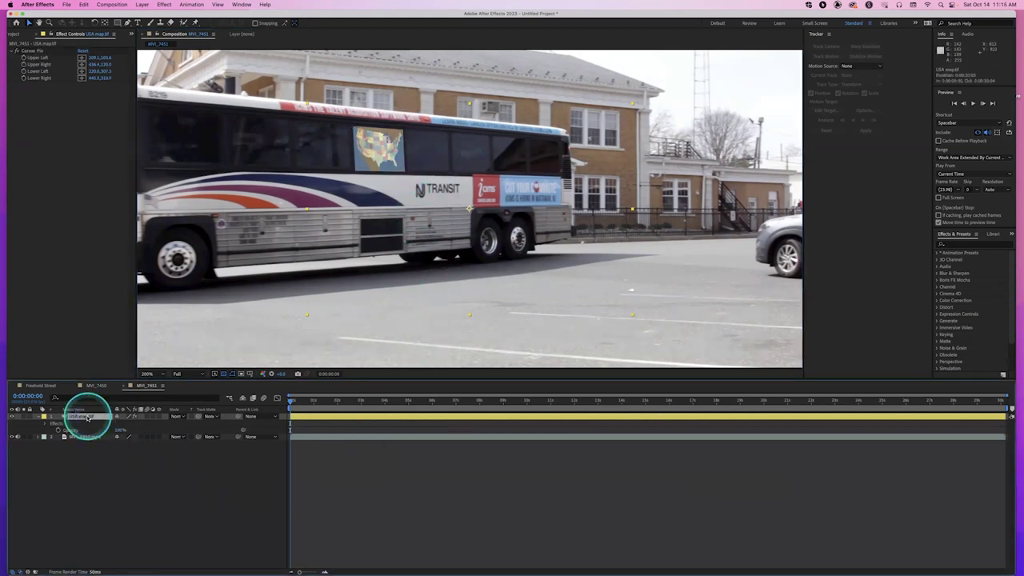
key(Delete)
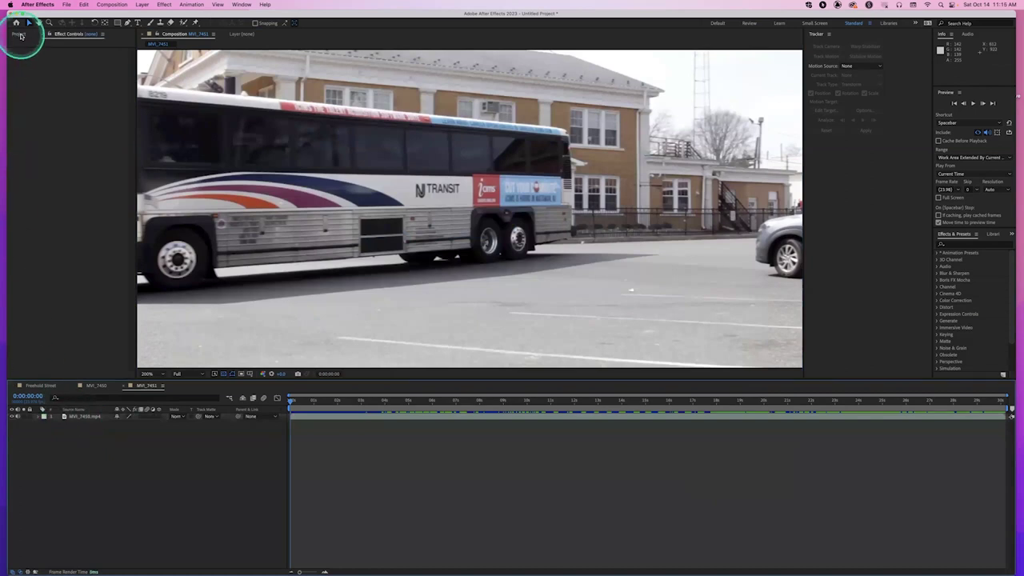
click(90, 385)
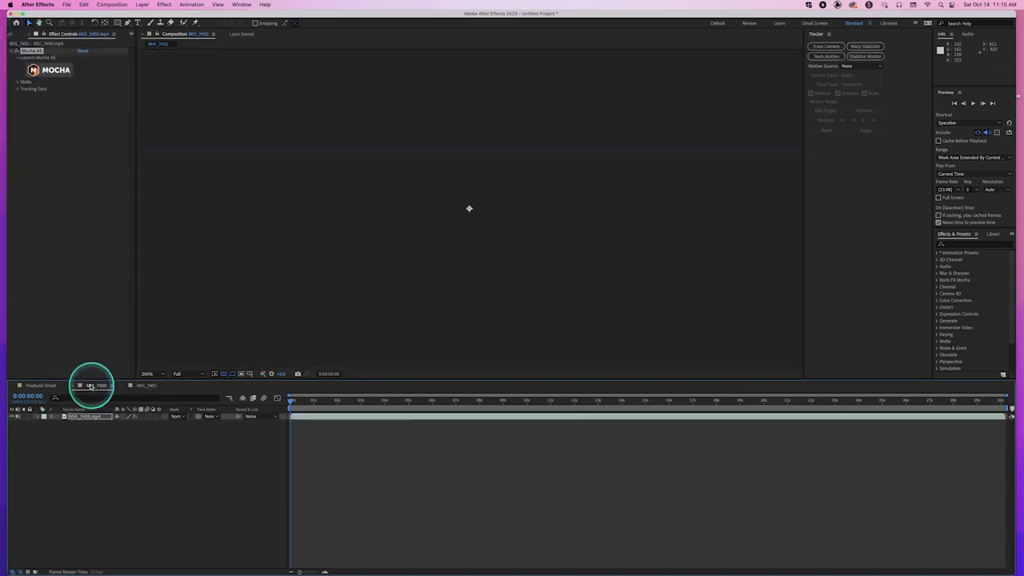
click(50, 74)
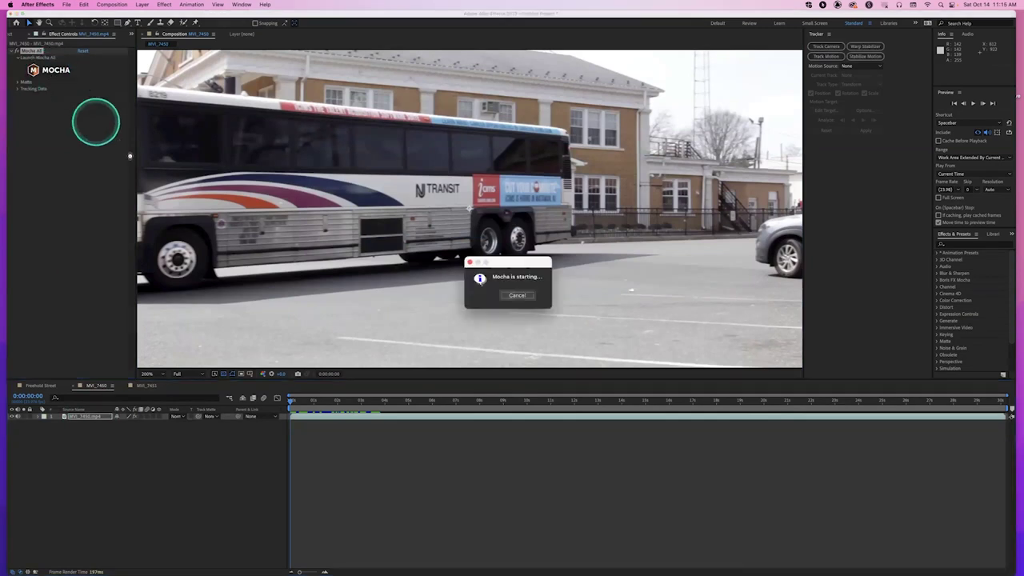
mouse_move(777, 560)
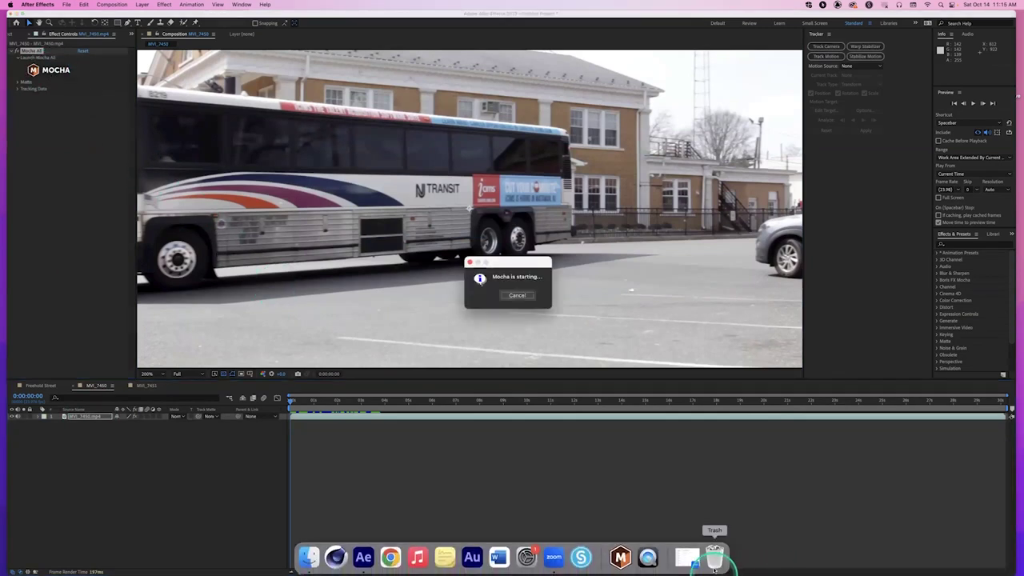
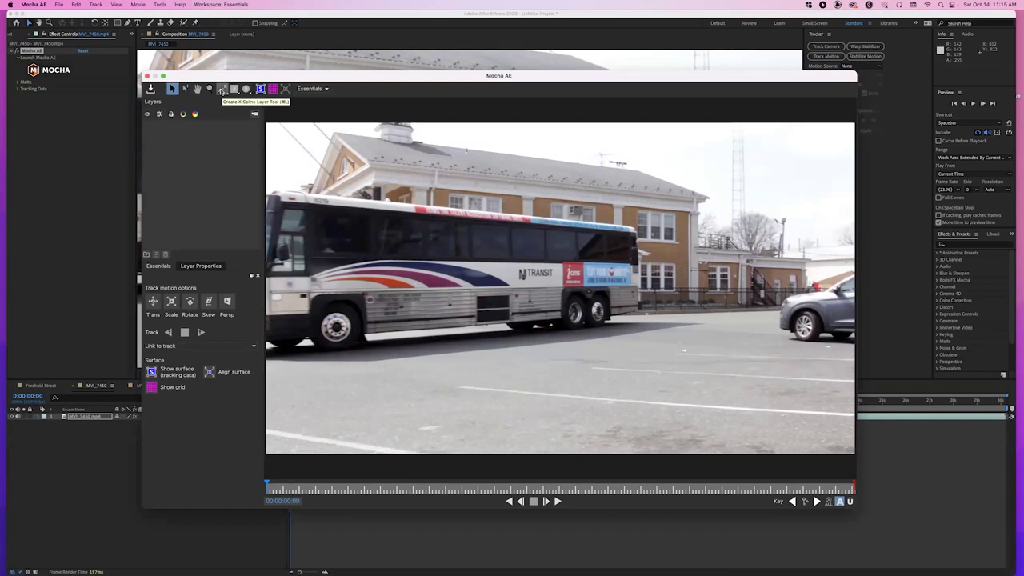
Outline the bus's white side panel with the X-Spline tool, curving the front edge along the blue stripe, and close it
click(221, 89)
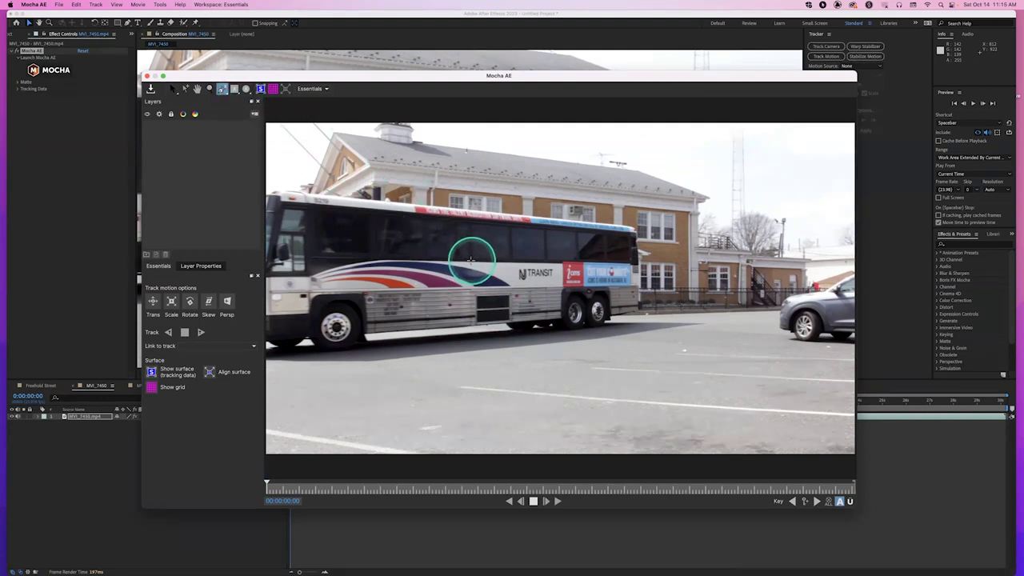
drag(472, 258, 491, 256)
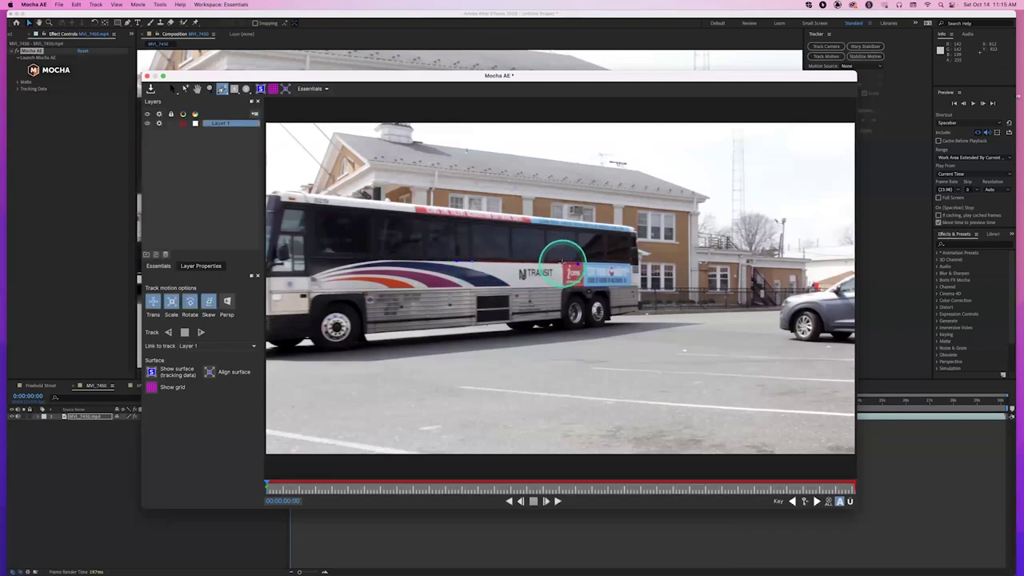
drag(564, 263, 565, 288)
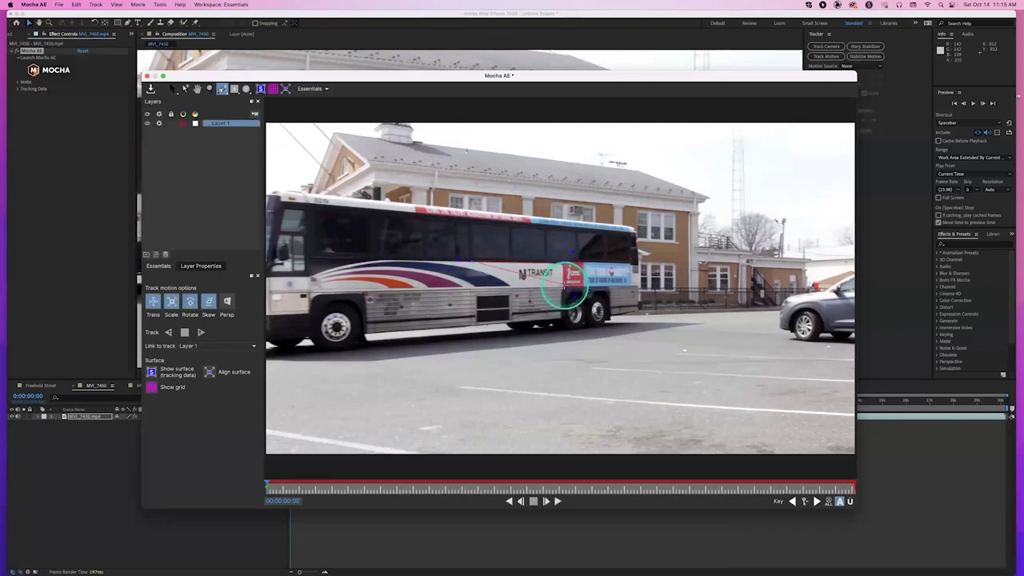
click(564, 290)
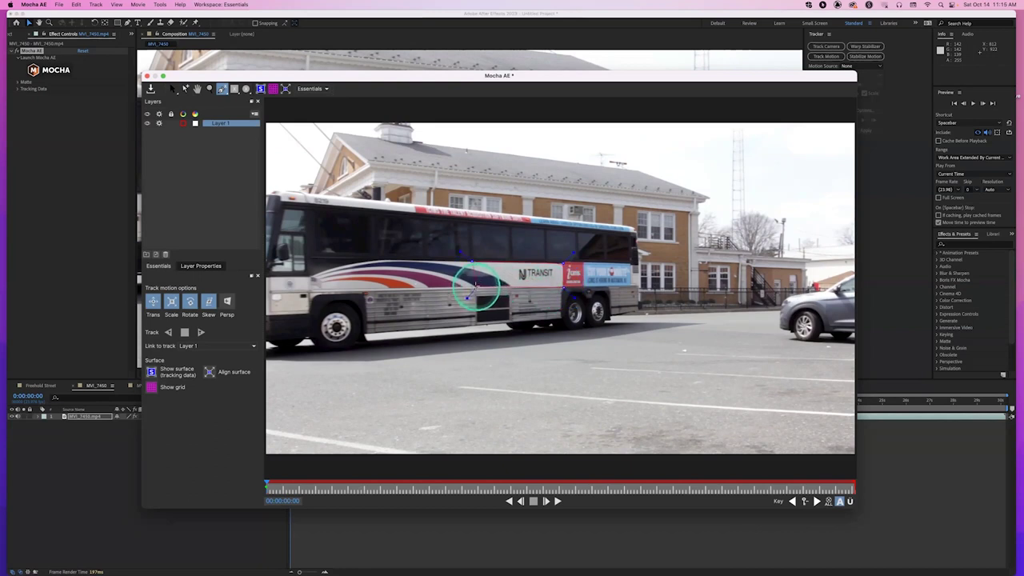
key(z)
drag(486, 293, 496, 155)
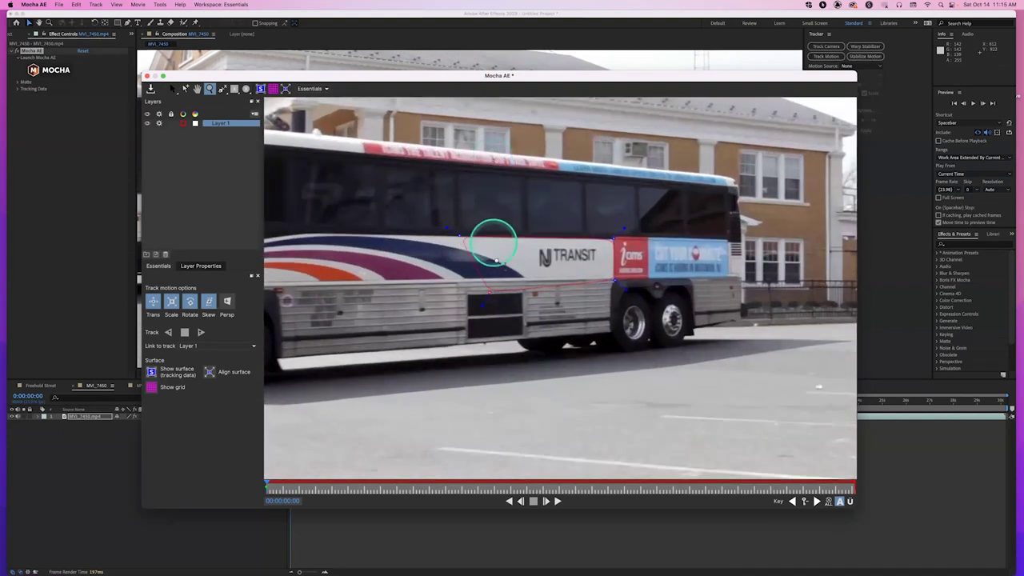
drag(508, 314, 472, 248)
click(432, 271)
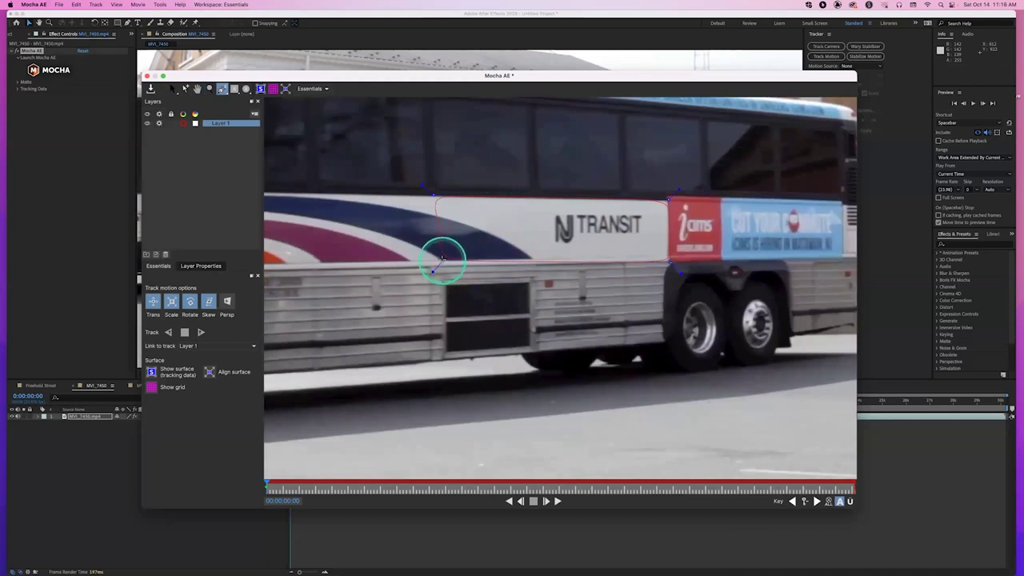
click(443, 259)
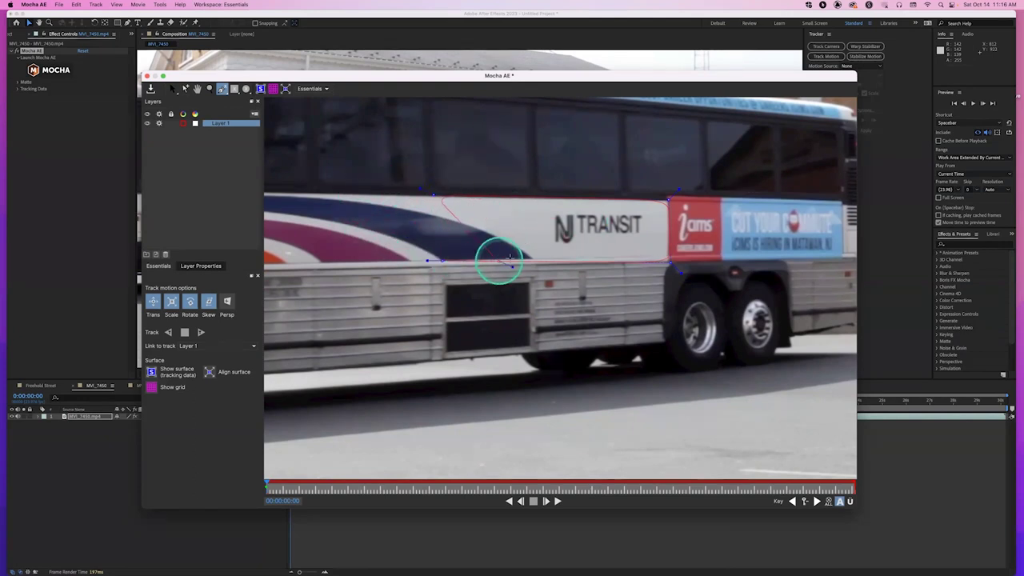
click(439, 257)
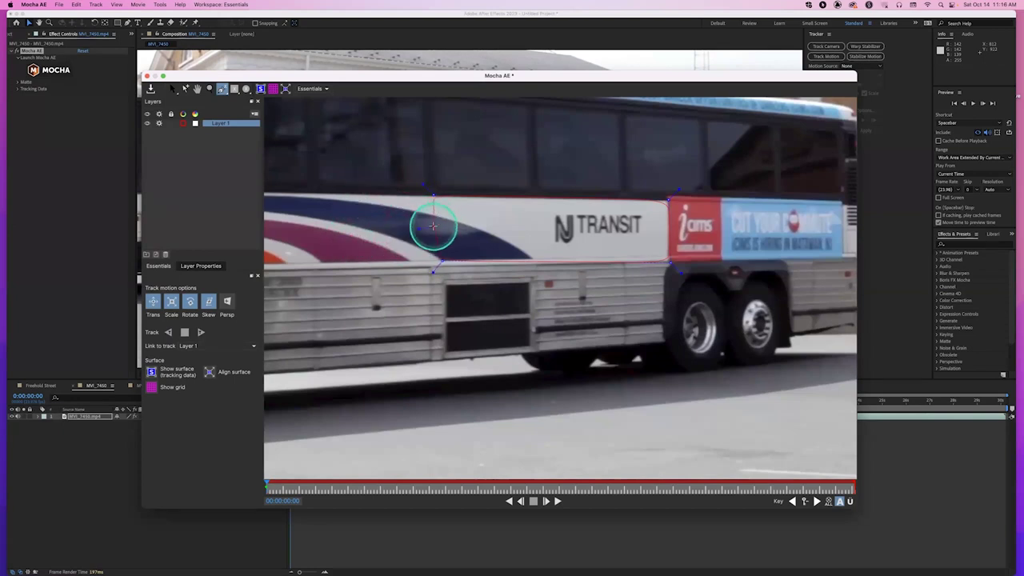
right_click(438, 227)
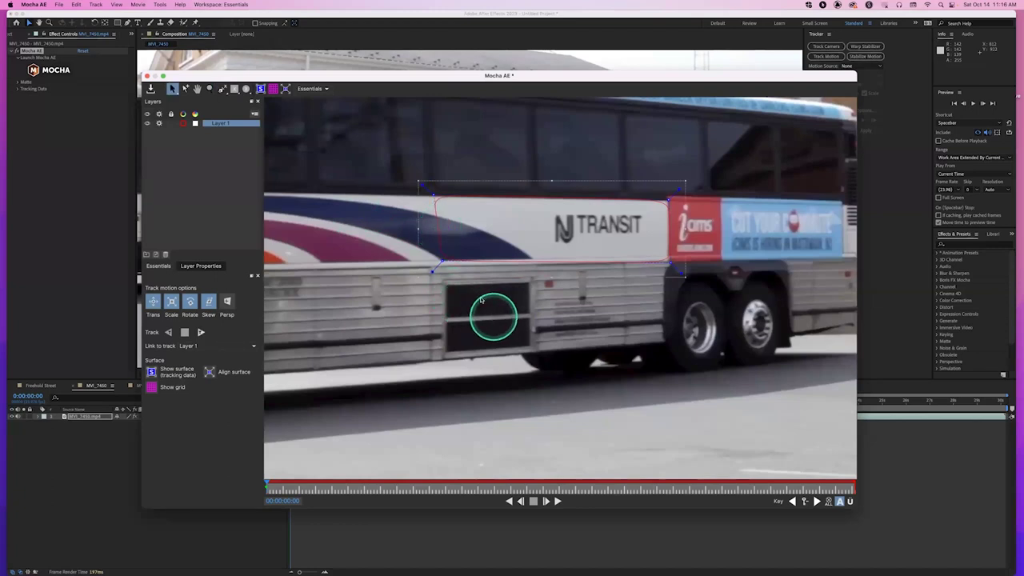
Drag the Layer 1 spline's corner points onto the panel edges, running the lower edge along the stripe
drag(432, 194, 436, 195)
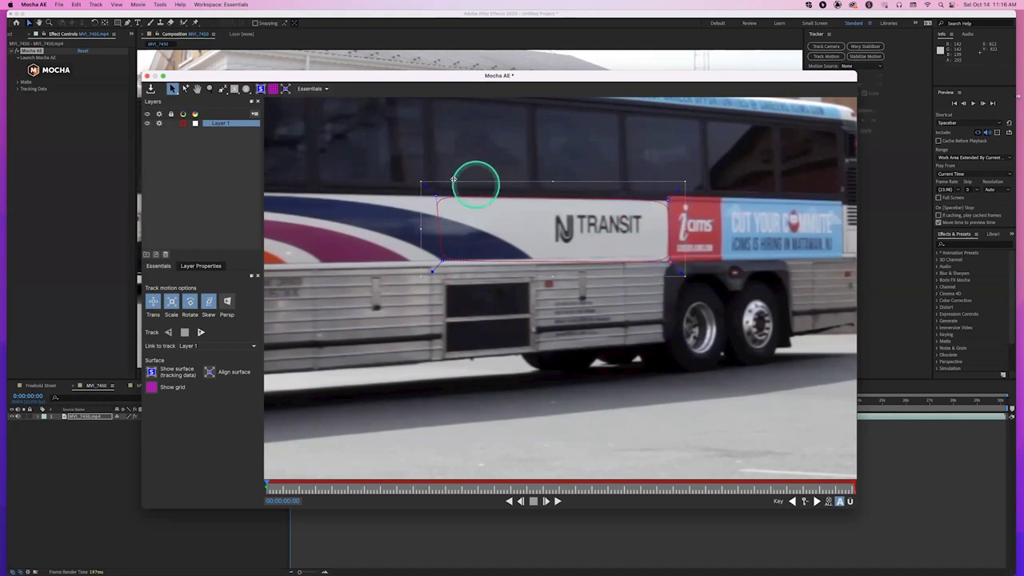
drag(424, 184, 423, 183)
drag(432, 272, 430, 274)
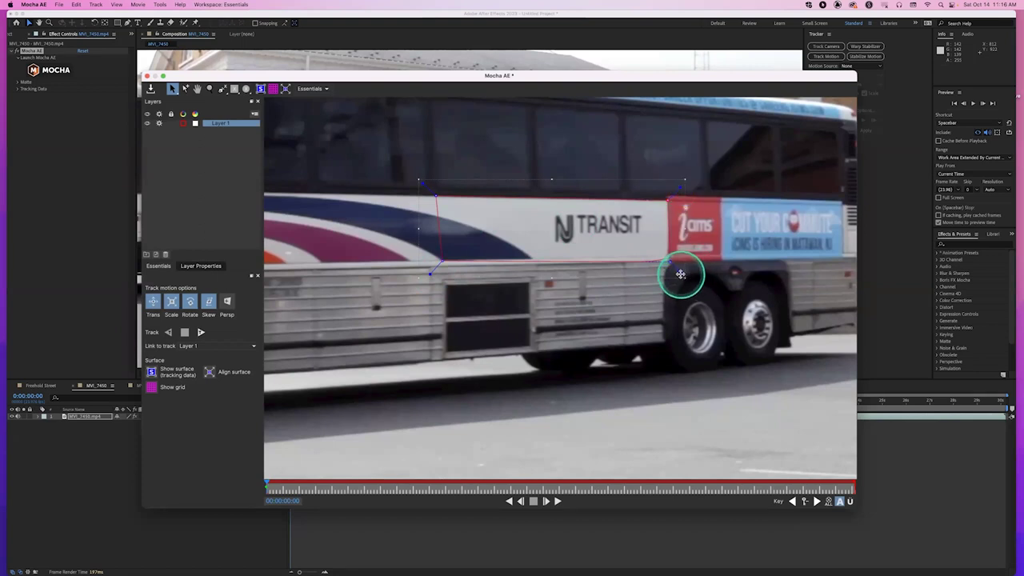
drag(683, 276, 686, 277)
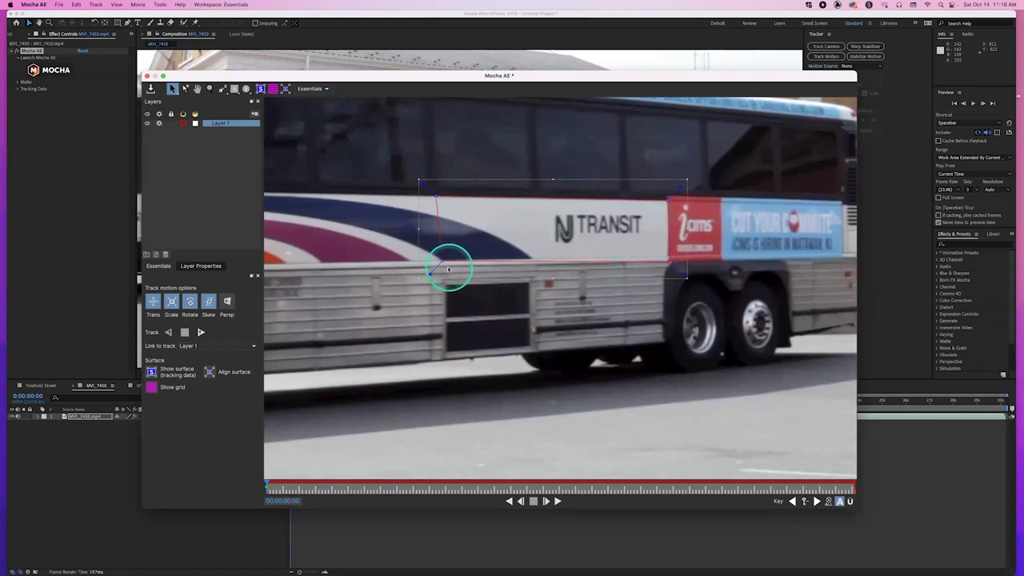
drag(441, 261, 442, 261)
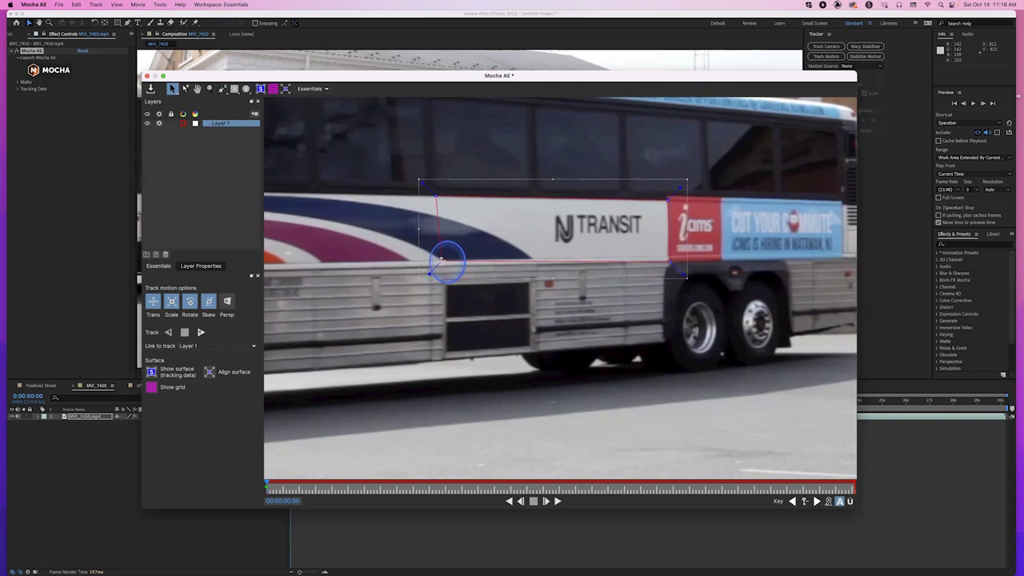
drag(440, 261, 440, 260)
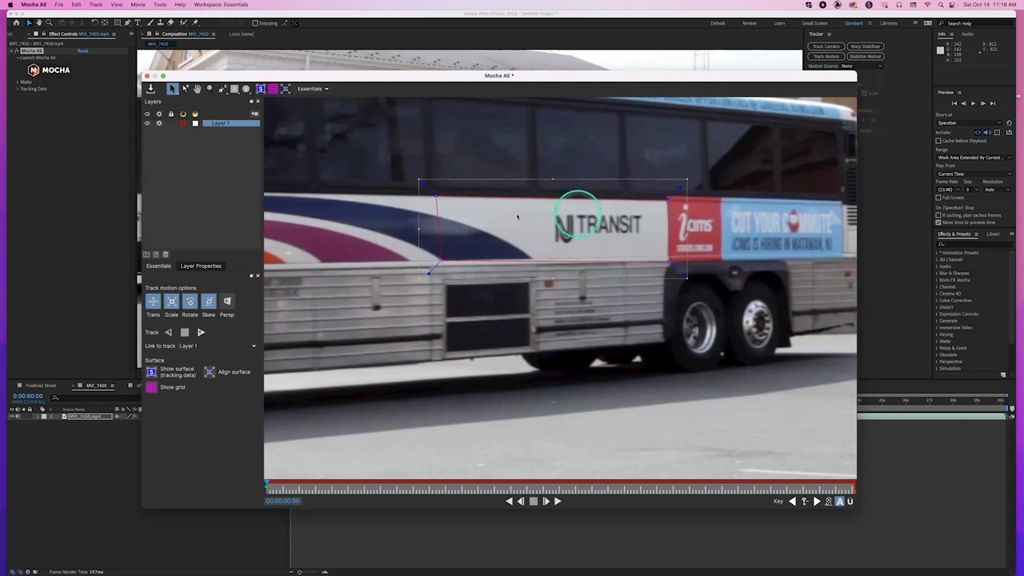
drag(670, 260, 668, 256)
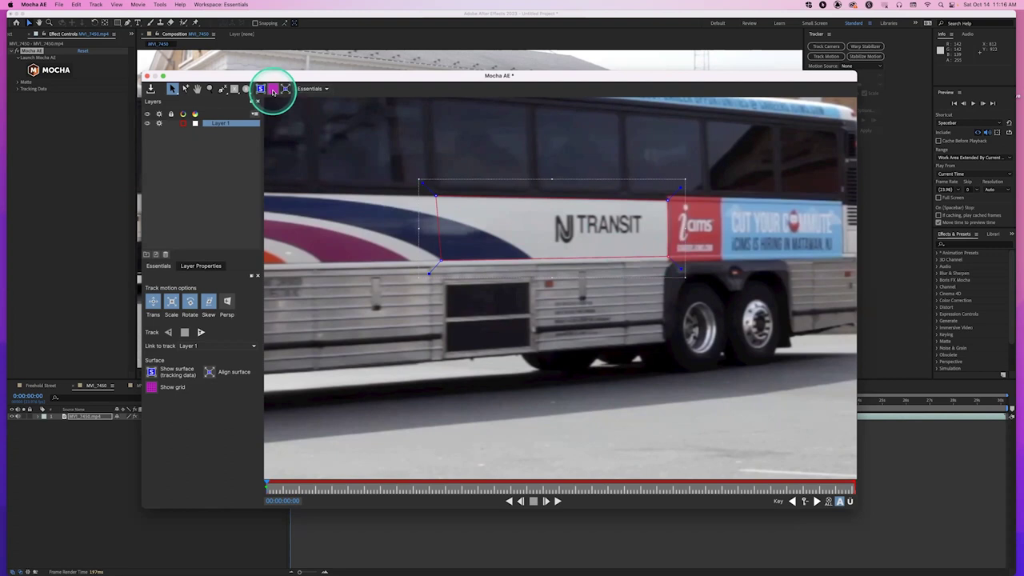
Hide the planar grid and show Layer 1's planar surface rectangle around the NJ TRANSIT lettering
click(273, 91)
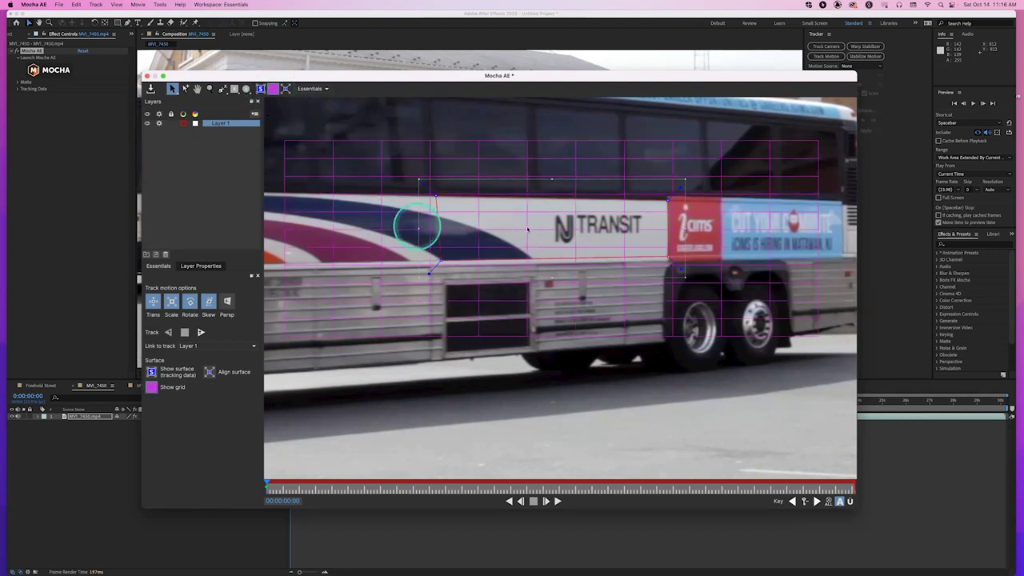
key(z)
drag(537, 202, 542, 327)
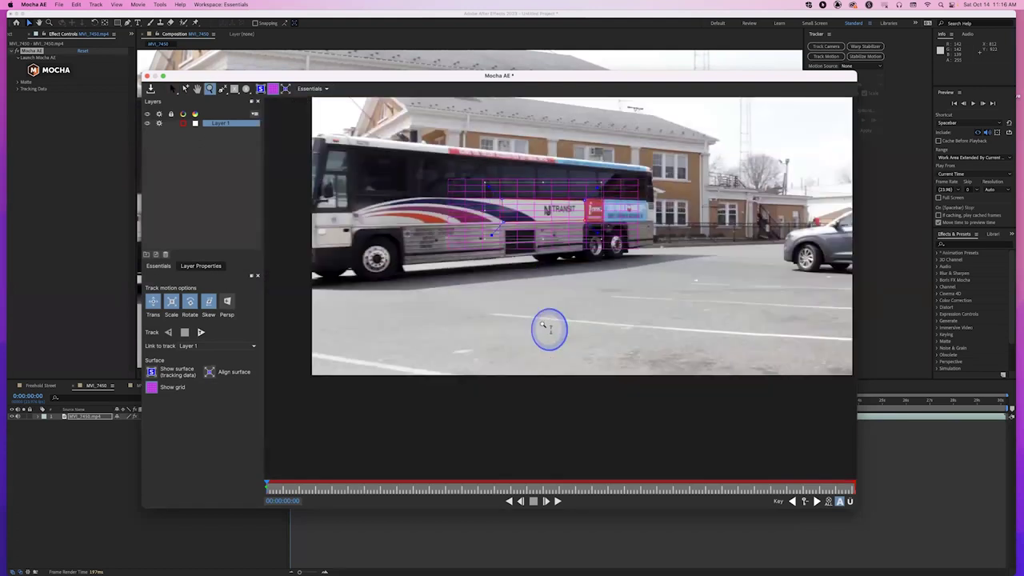
click(541, 283)
key(s)
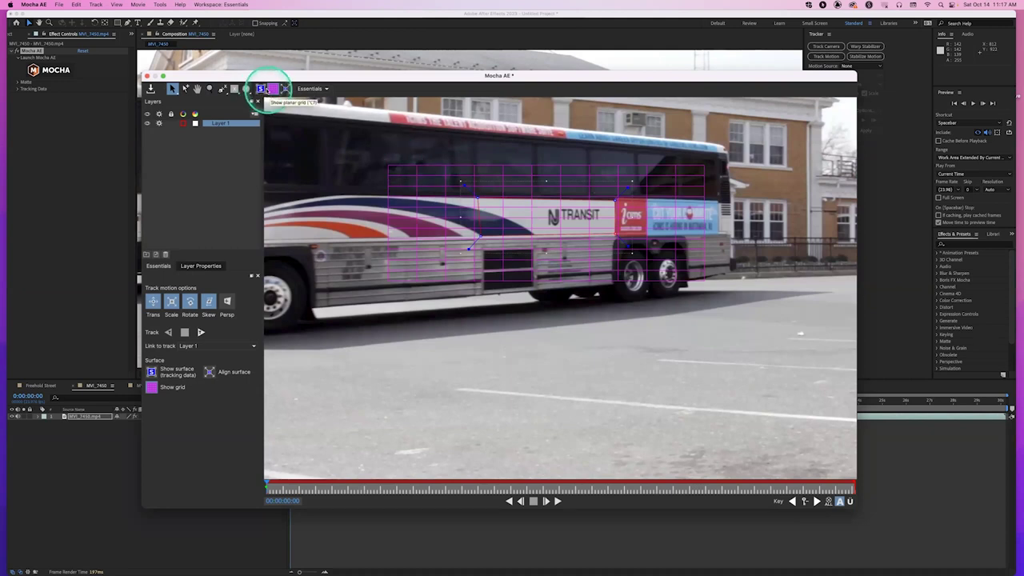
click(271, 89)
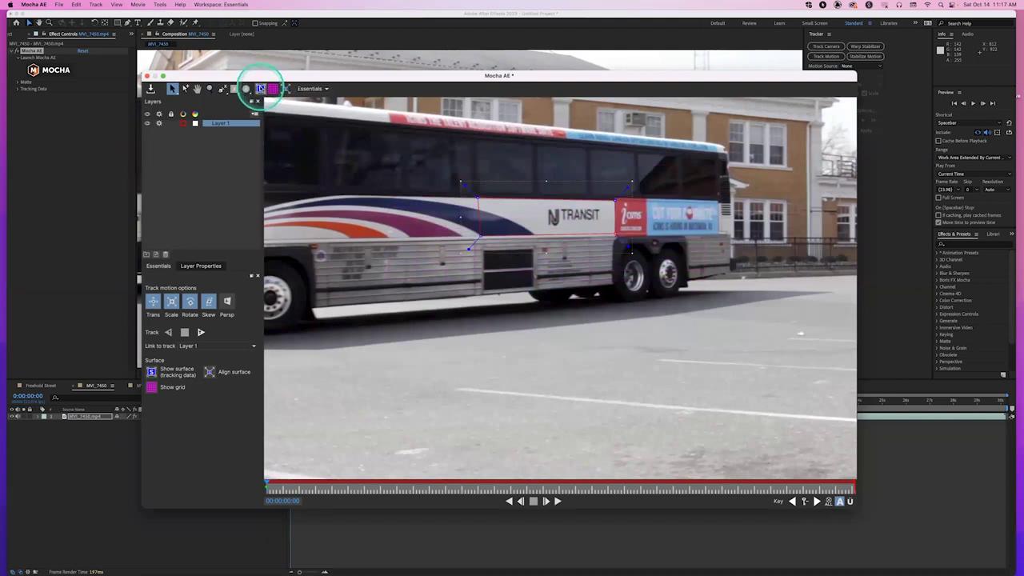
click(261, 88)
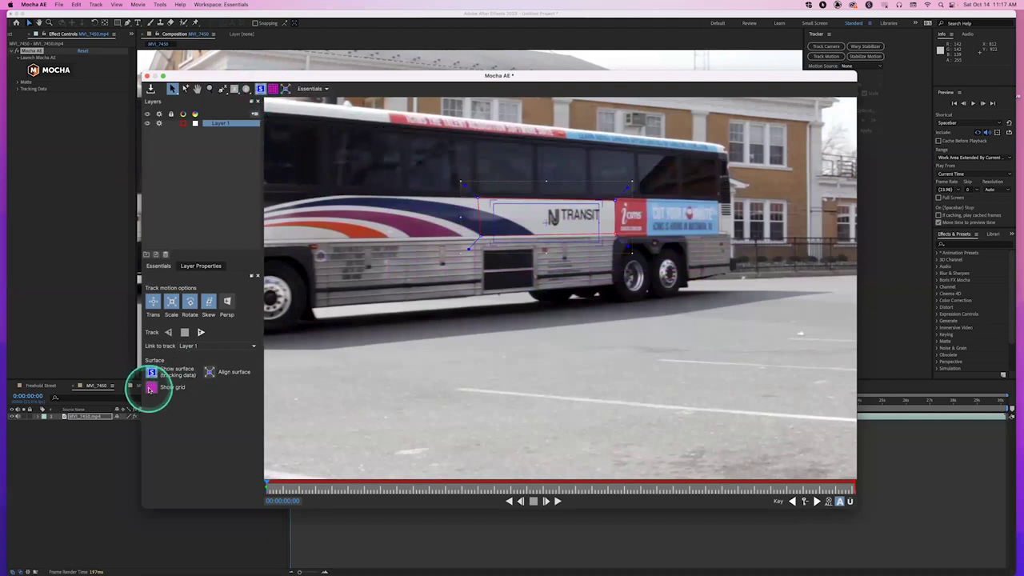
Turn the grid back on and drag the four surface corners onto the bus panel's corners
click(152, 387)
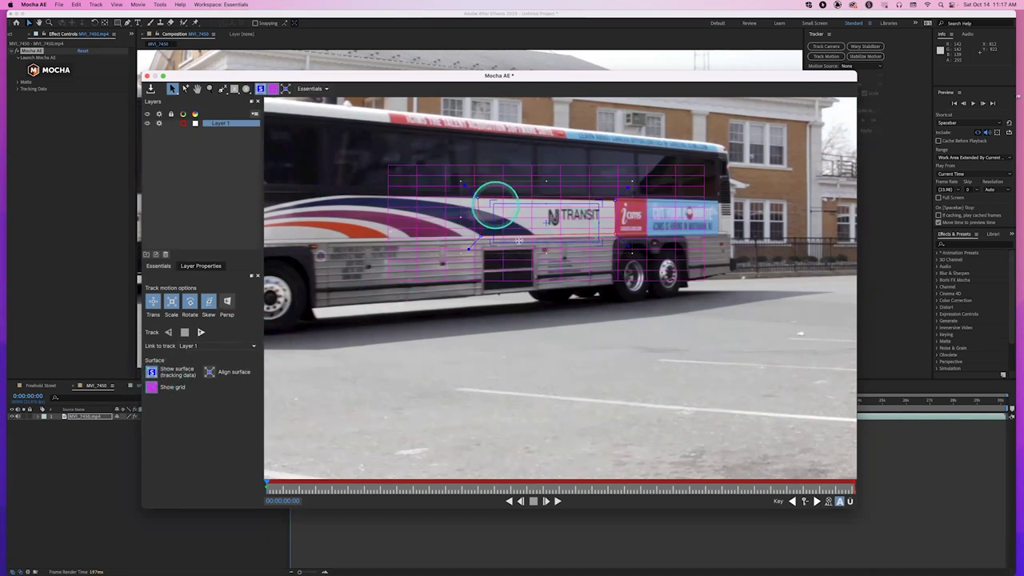
key(z)
drag(569, 276, 545, 122)
key(s)
drag(432, 154, 432, 154)
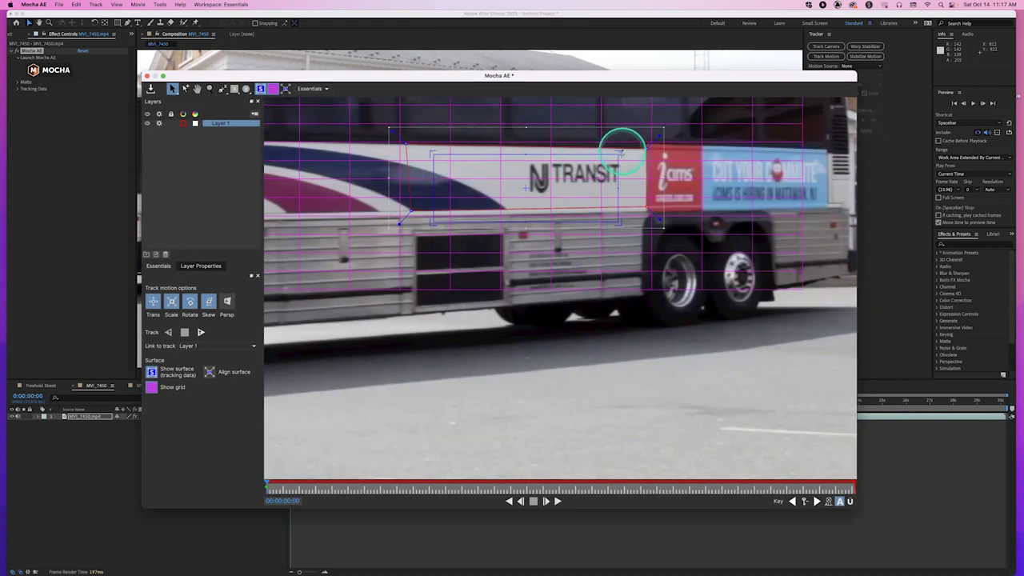
drag(617, 224, 623, 212)
drag(434, 223, 430, 142)
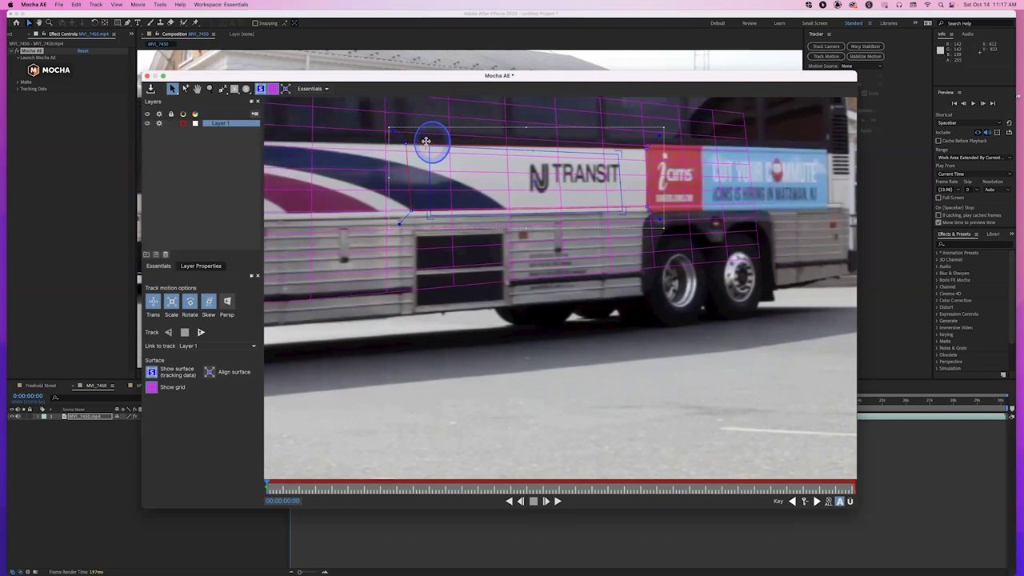
drag(624, 151, 621, 146)
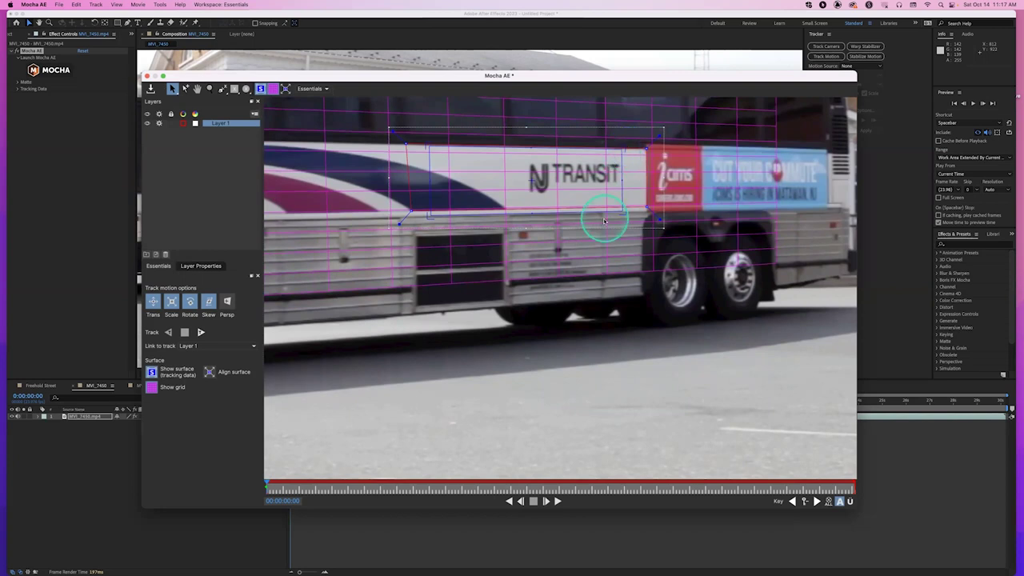
key(z)
drag(588, 204, 608, 313)
key(s)
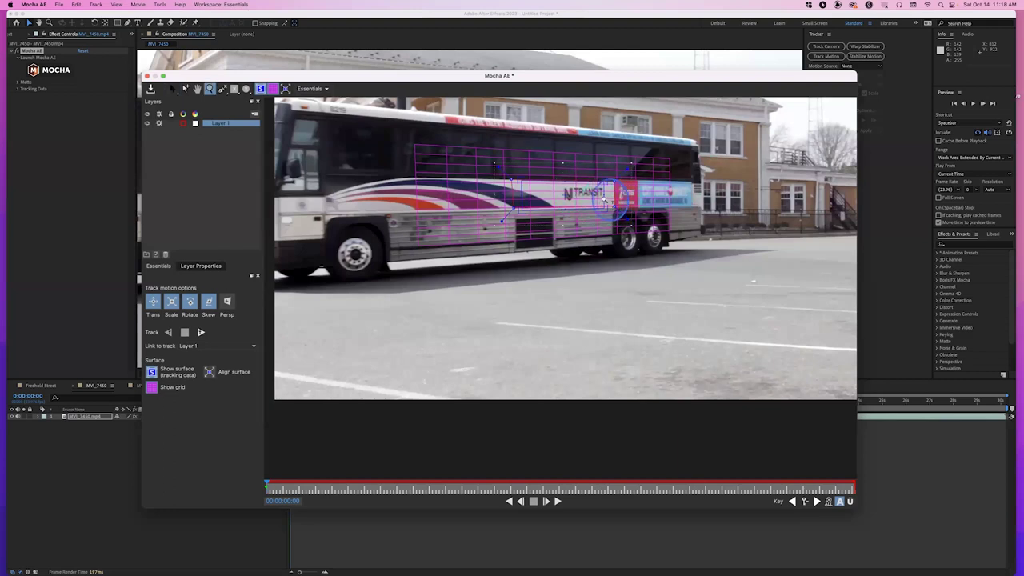
Refine the surface corners, moving the right corners outward, so the grid follows the panel's perspective
scroll(612, 114, up, 8)
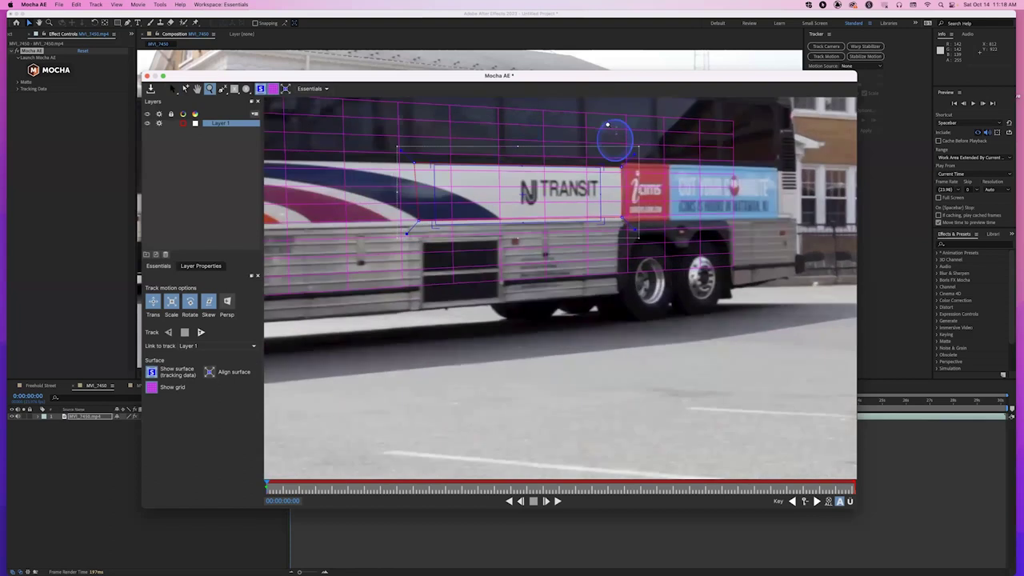
scroll(604, 144, up, 1)
key(s)
drag(600, 165, 621, 166)
drag(599, 226, 622, 218)
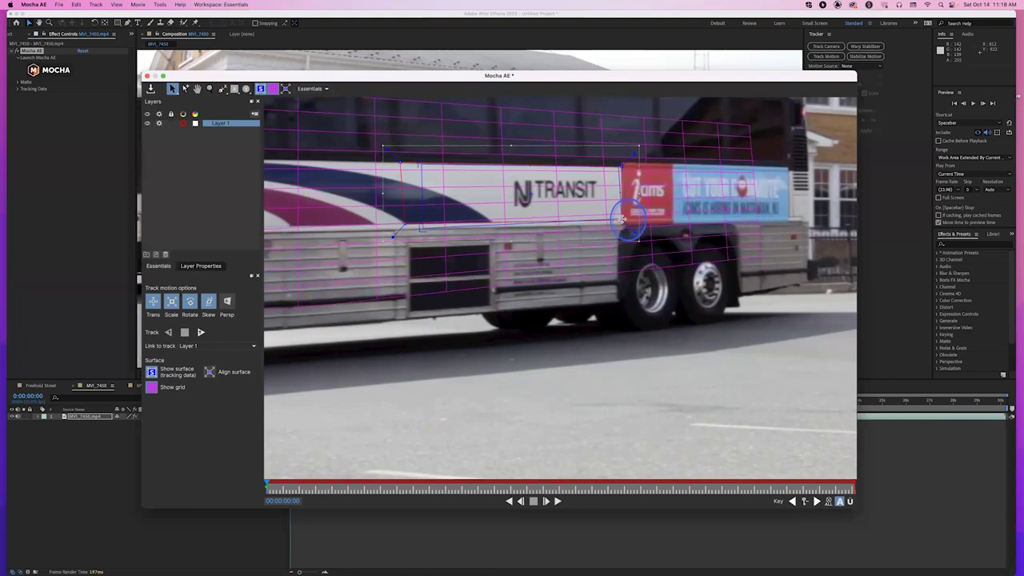
drag(618, 165, 621, 166)
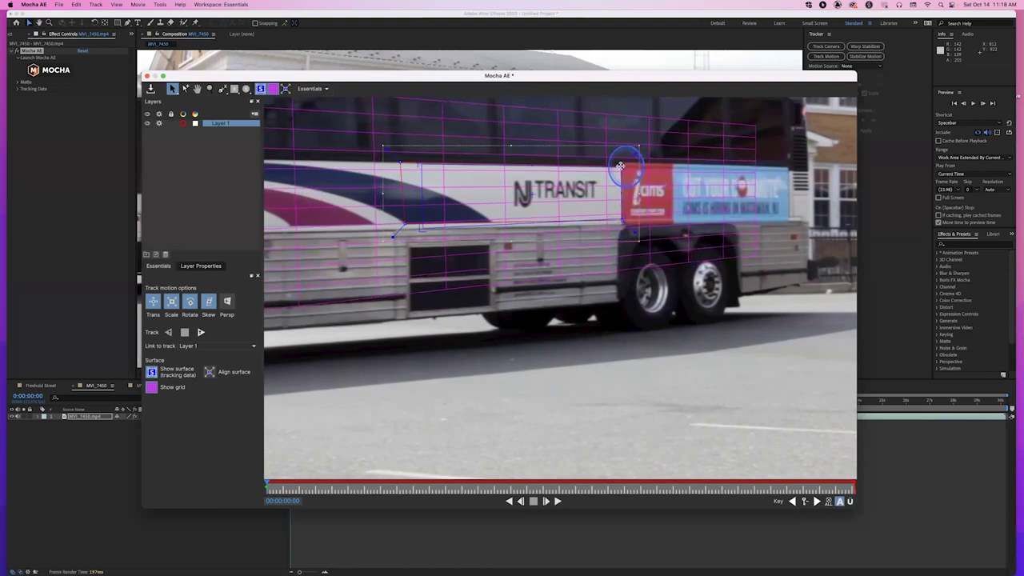
drag(624, 219, 623, 219)
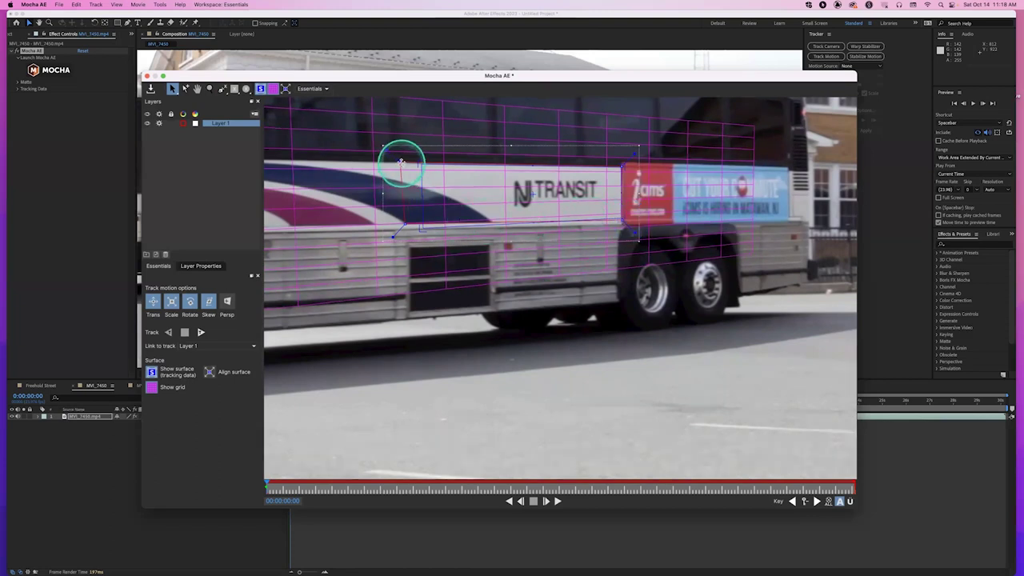
drag(417, 162, 418, 164)
key(z)
drag(528, 230, 482, 229)
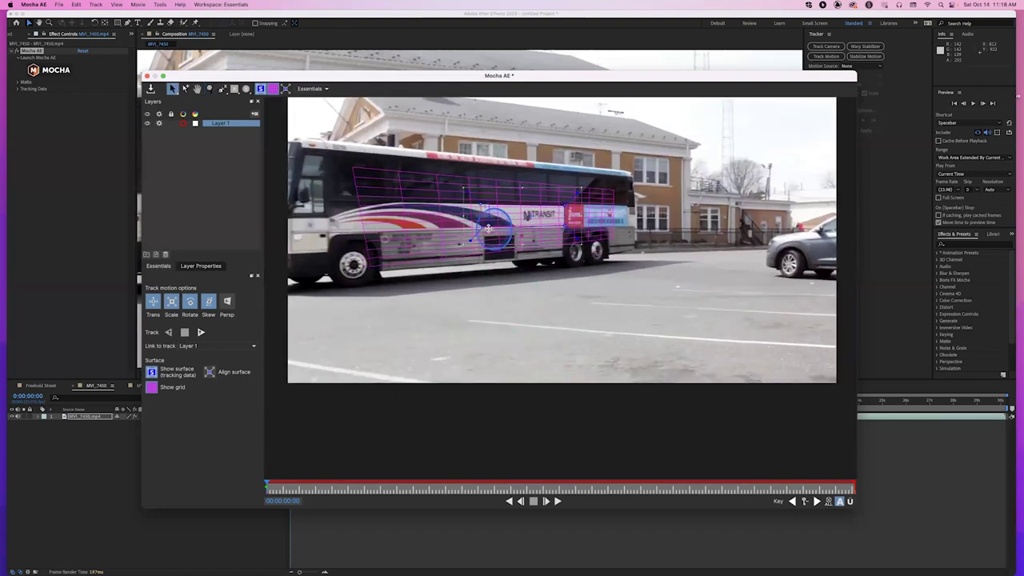
Reshape the surface corners to span the panel from the window line to the lower stripe
drag(487, 229, 485, 201)
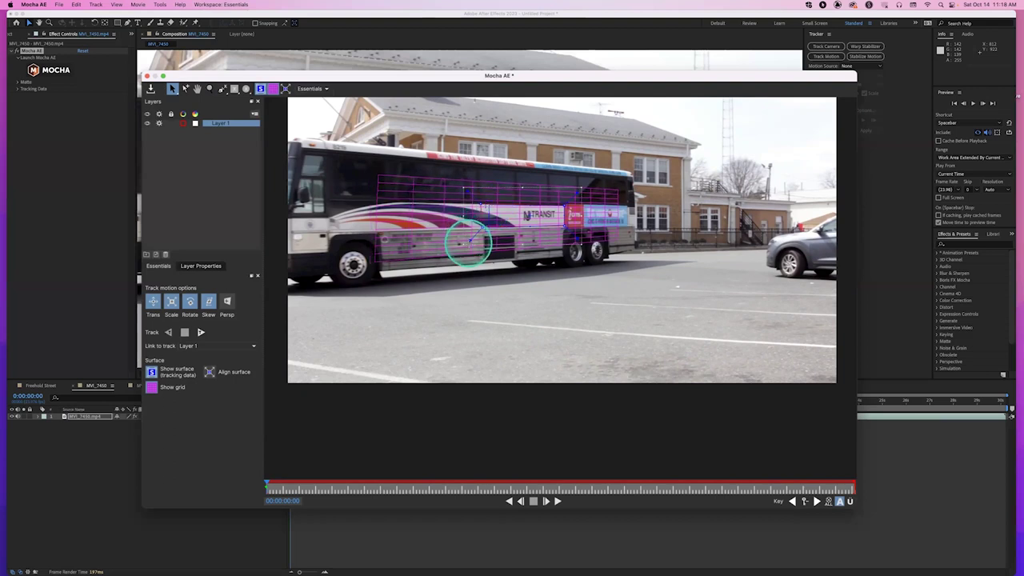
key(super+z)
key(super+z)
key(super+z)
key(super+z)
key(super+z)
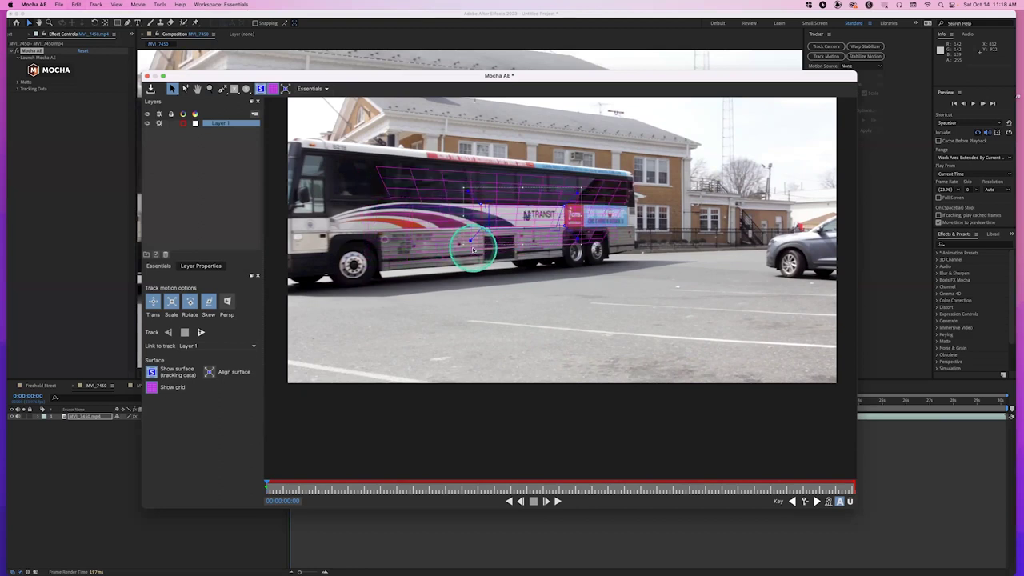
key(super+z)
key(super+z)
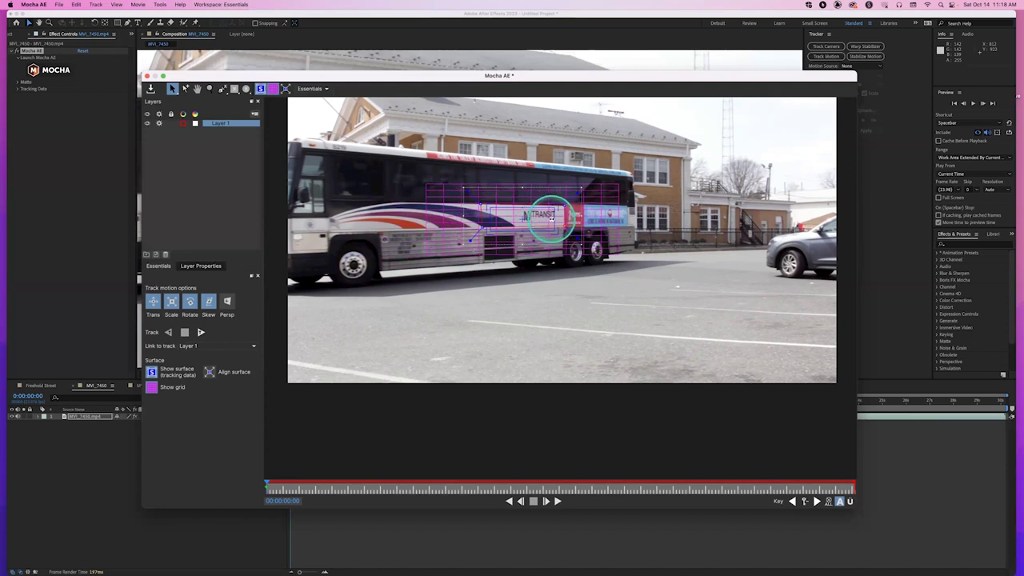
scroll(558, 215, up, 4)
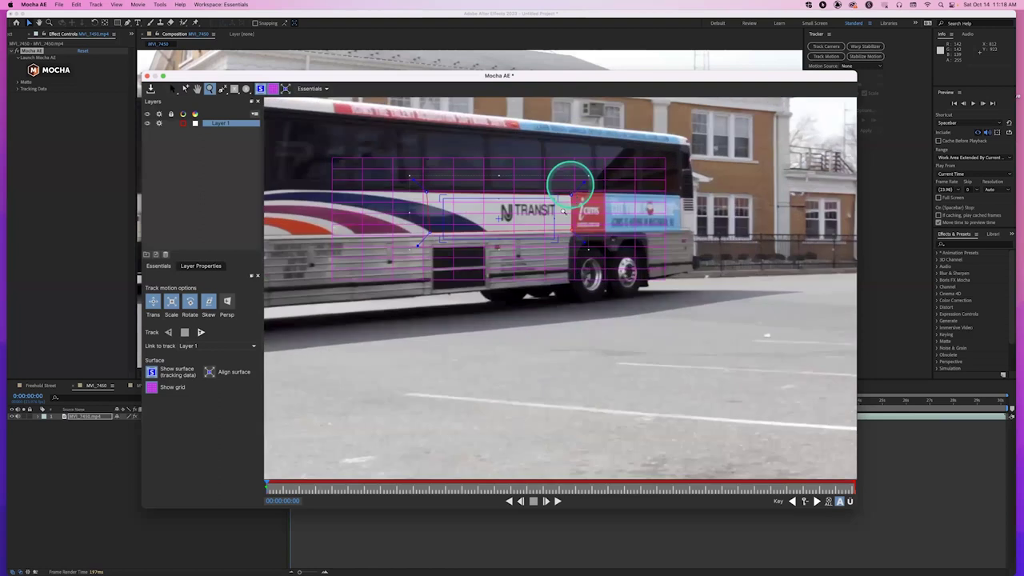
click(559, 158)
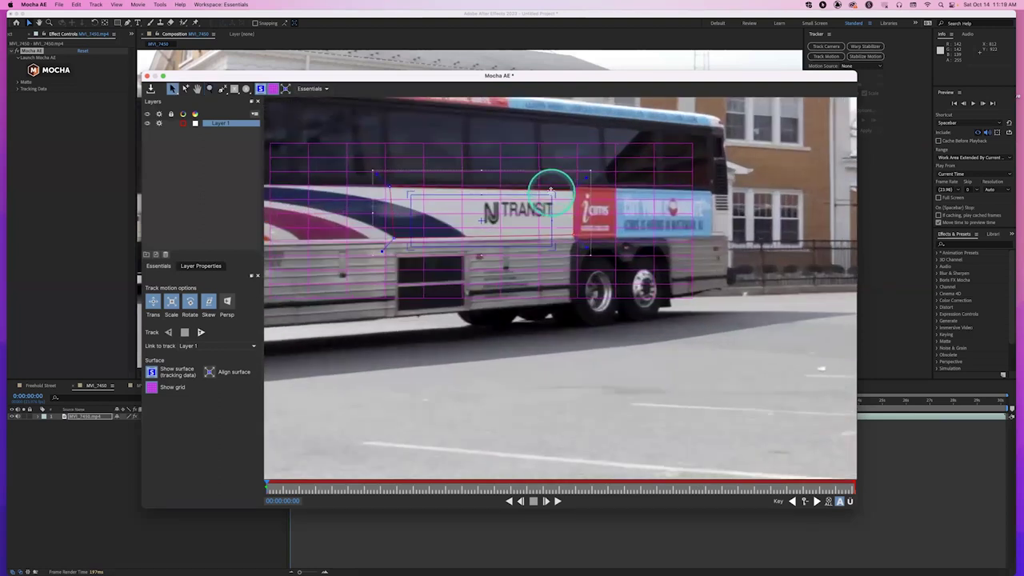
drag(552, 192, 552, 189)
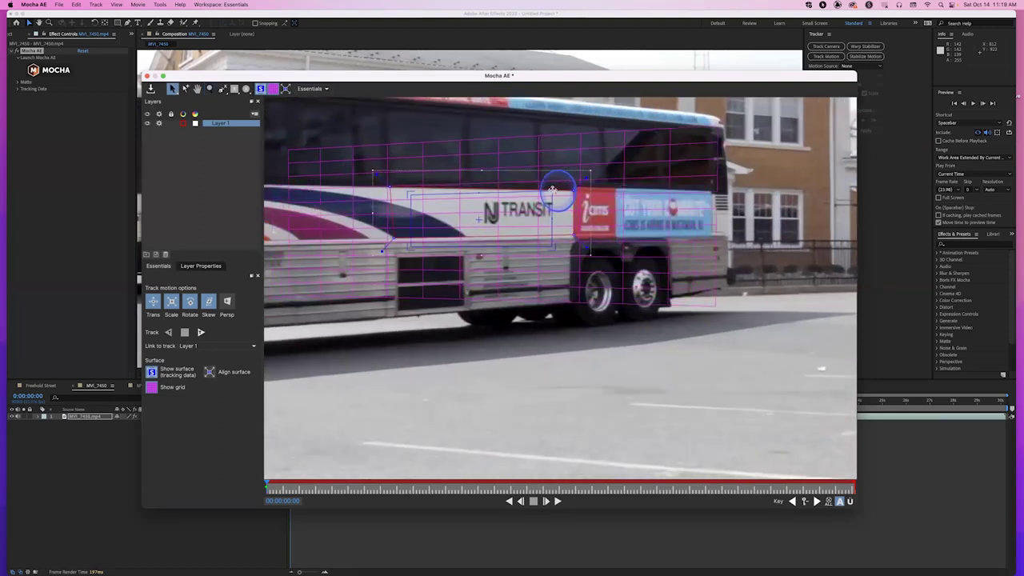
mouse_move(411, 195)
mouse_down()
mouse_move(418, 187)
mouse_move(408, 187)
mouse_up()
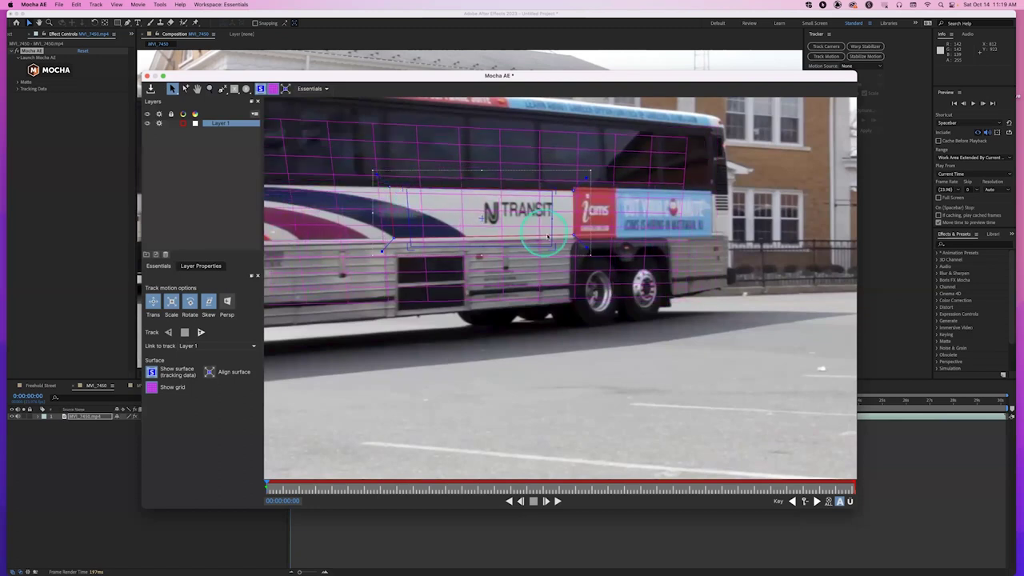
drag(551, 248, 552, 238)
drag(412, 251, 408, 241)
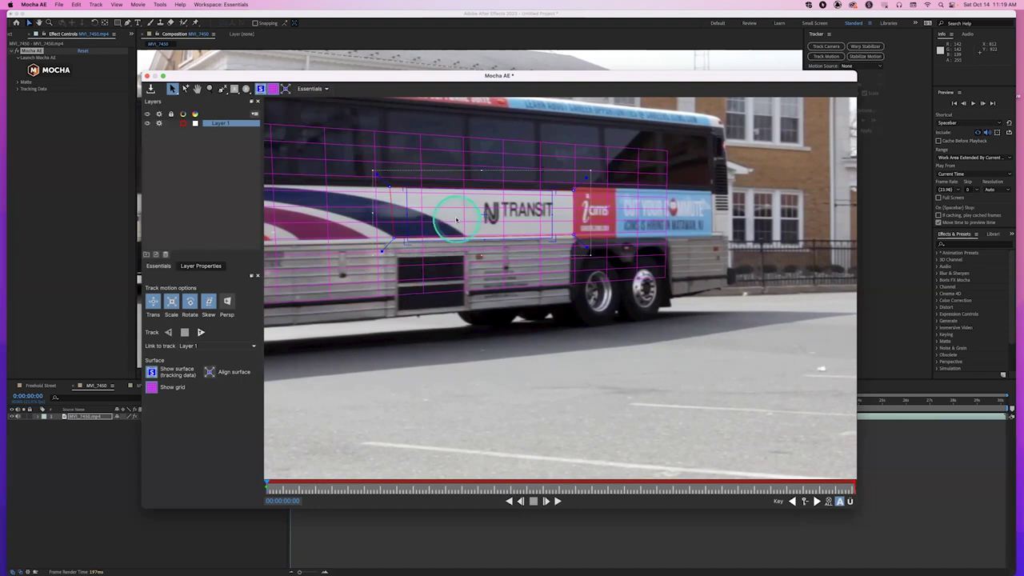
Toggle Layer 1's selection to compare the surface fit, then zoom out to the whole bus
click(458, 221)
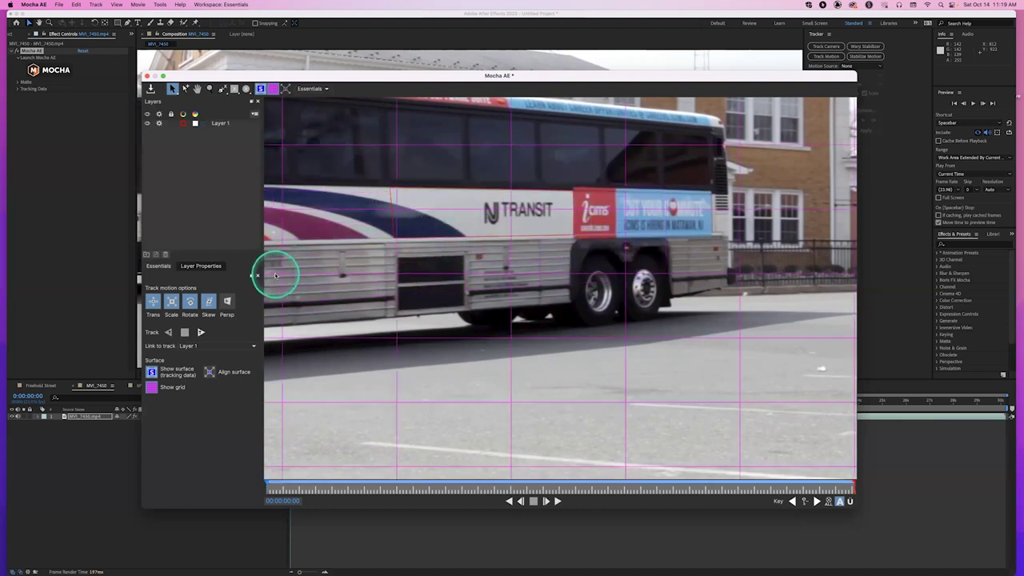
click(222, 124)
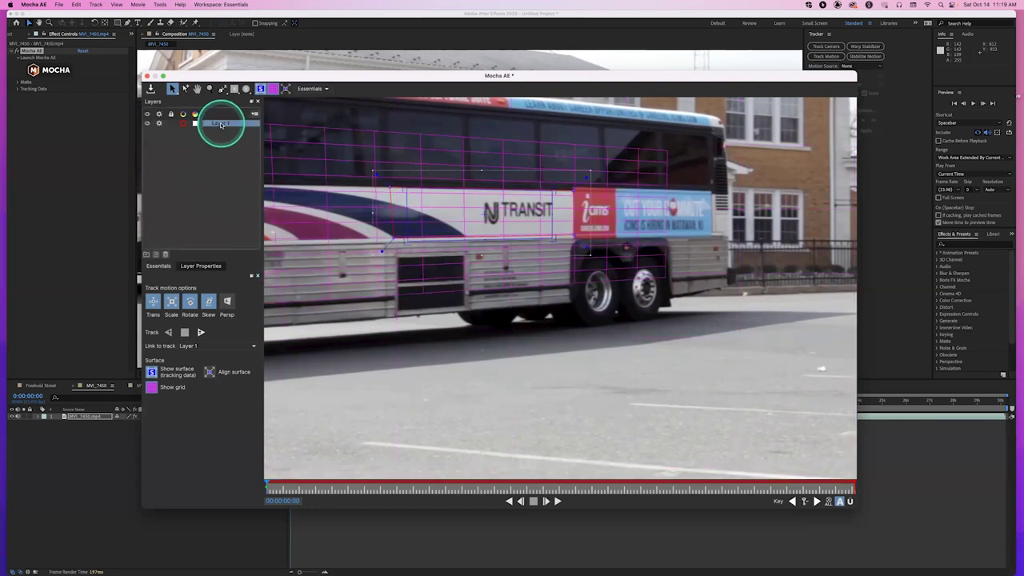
click(445, 261)
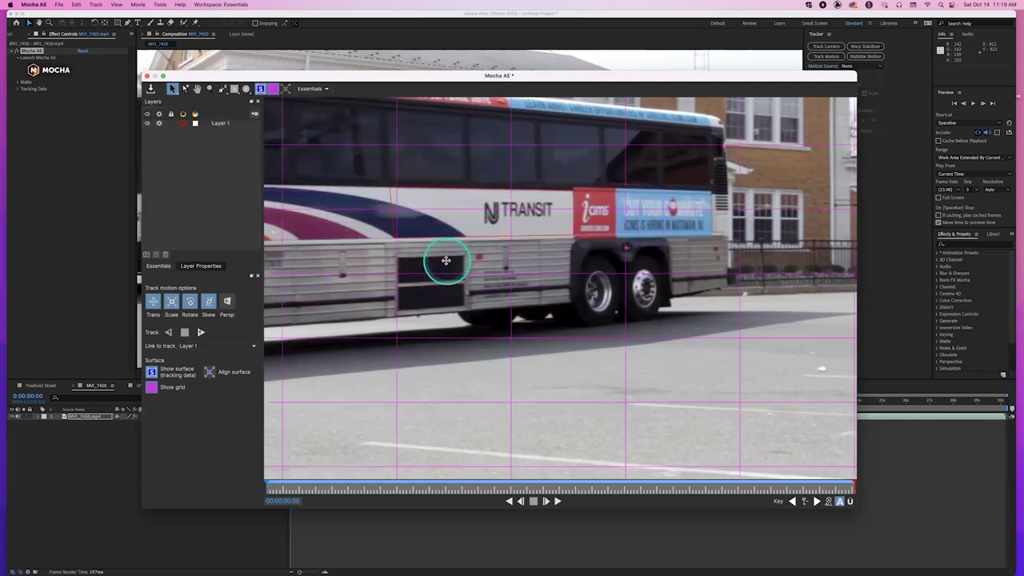
click(223, 122)
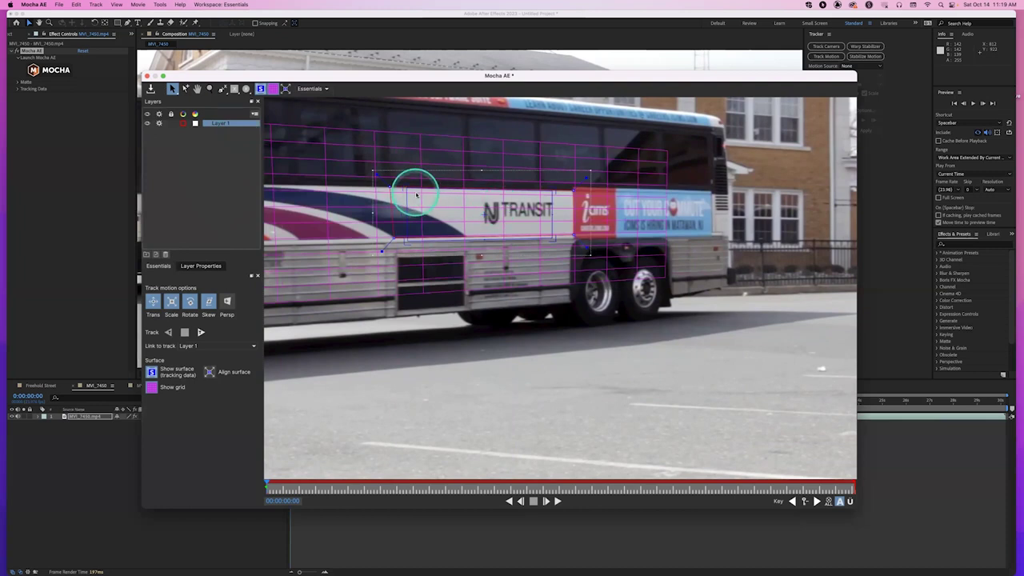
key(z)
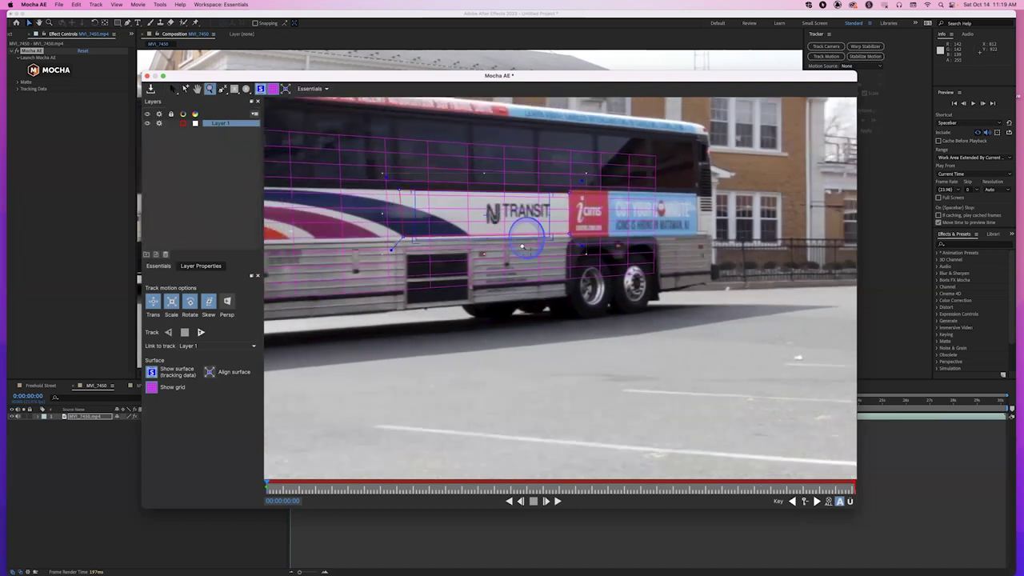
drag(521, 247, 530, 313)
key(s)
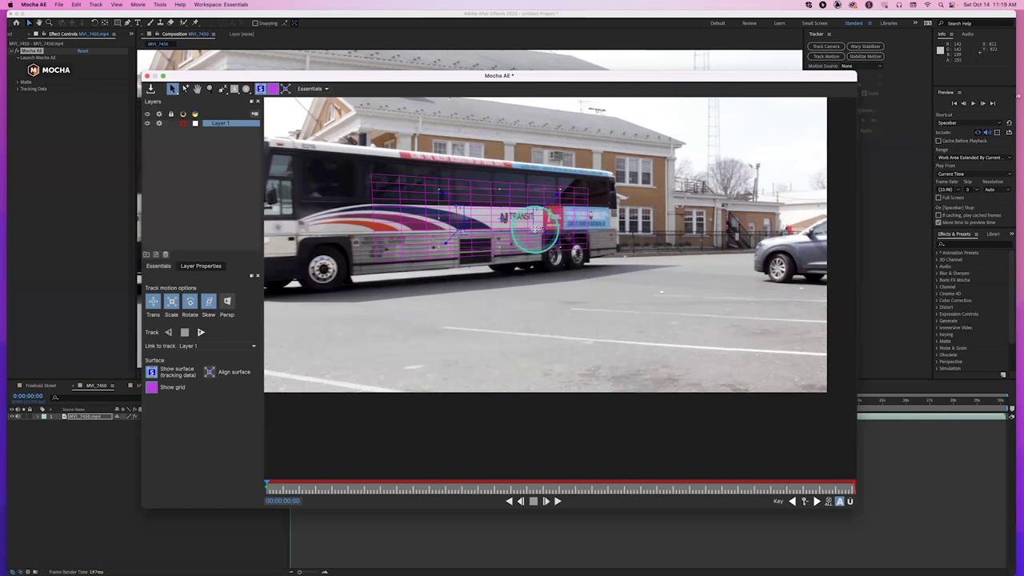
Shift the surface grid slightly left and push its top-left corner a little outward
drag(536, 228, 534, 229)
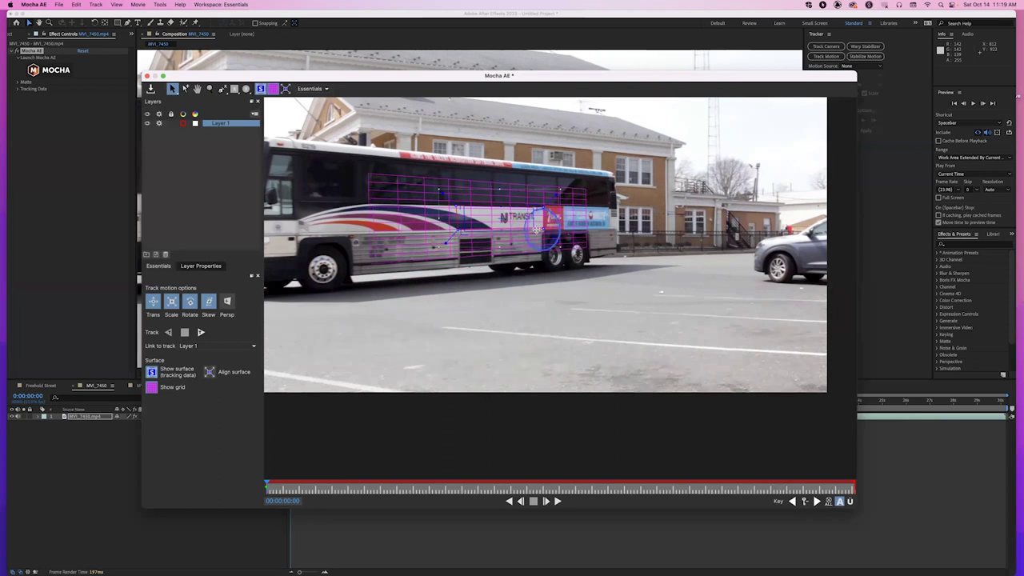
drag(534, 230, 531, 230)
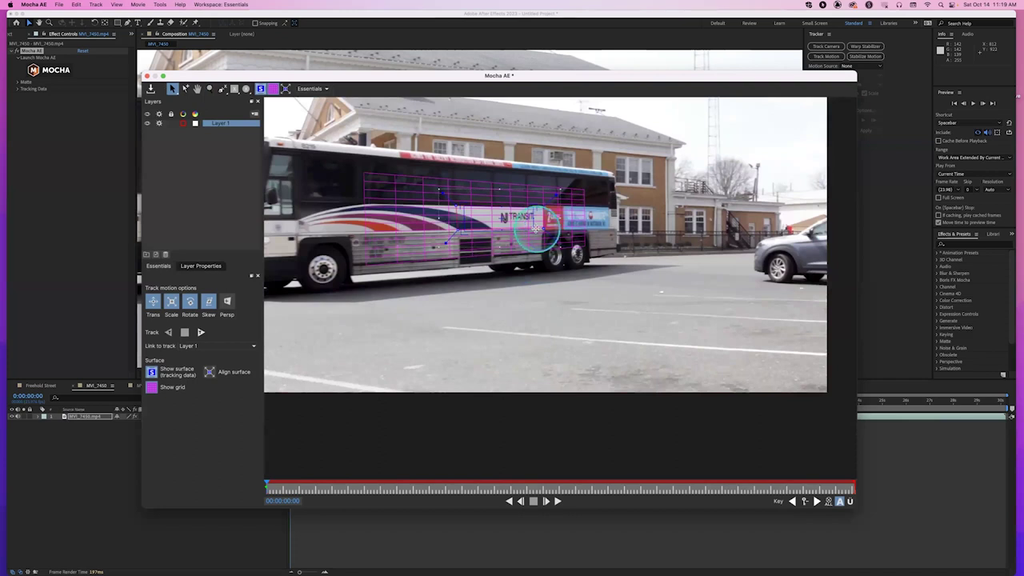
key(super+z)
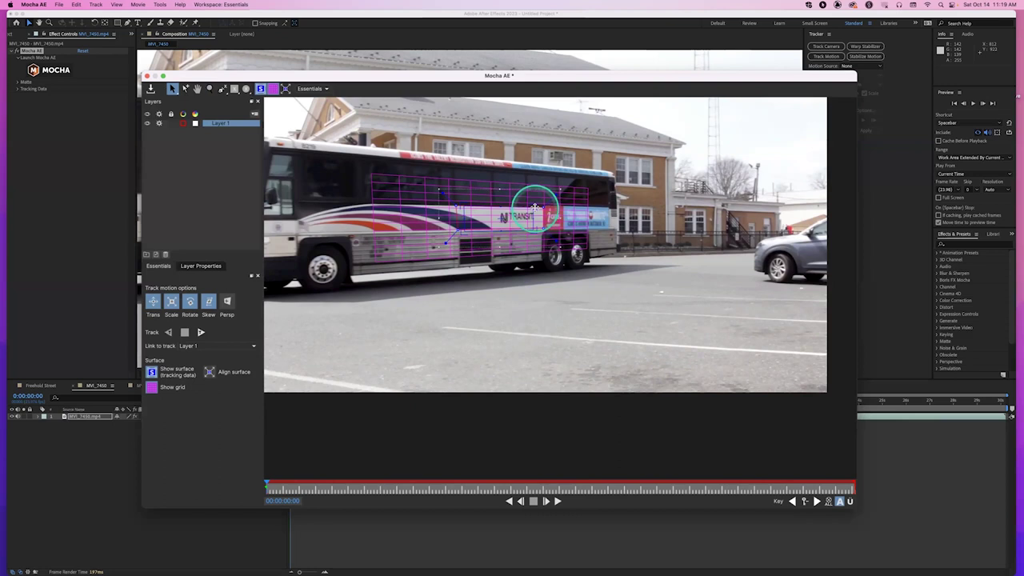
key(super+z)
key(super+z)
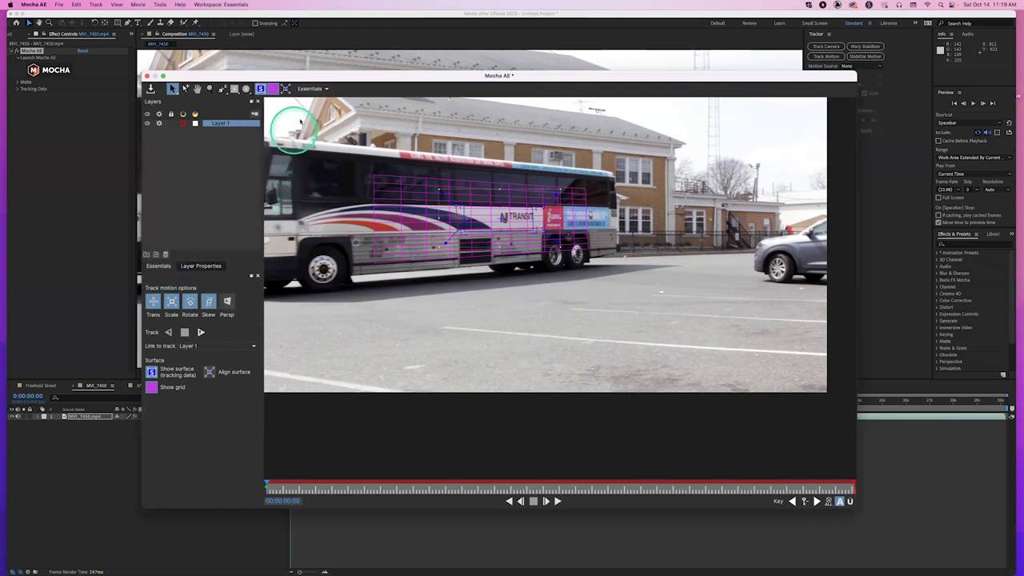
click(315, 90)
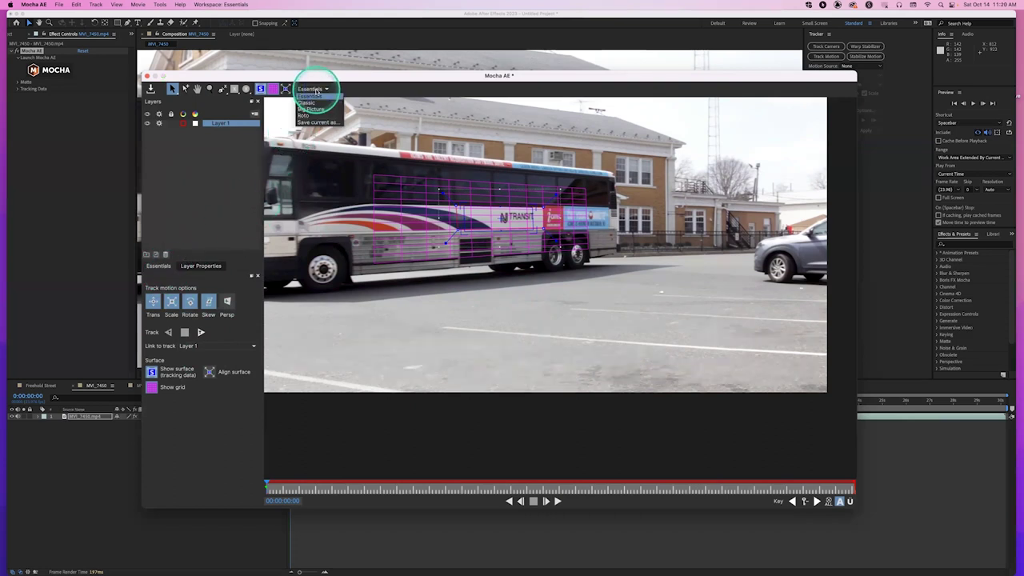
click(318, 103)
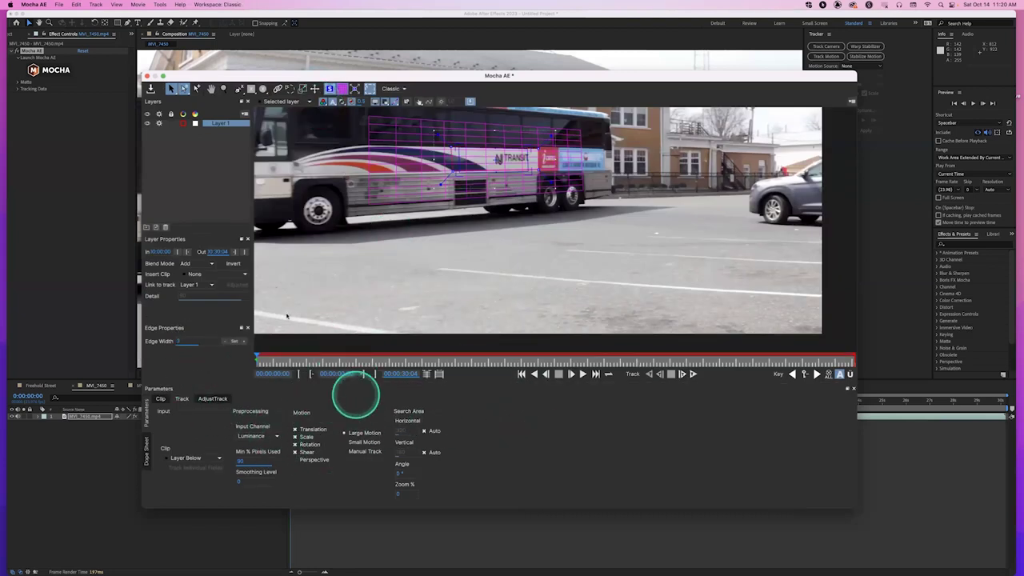
click(392, 89)
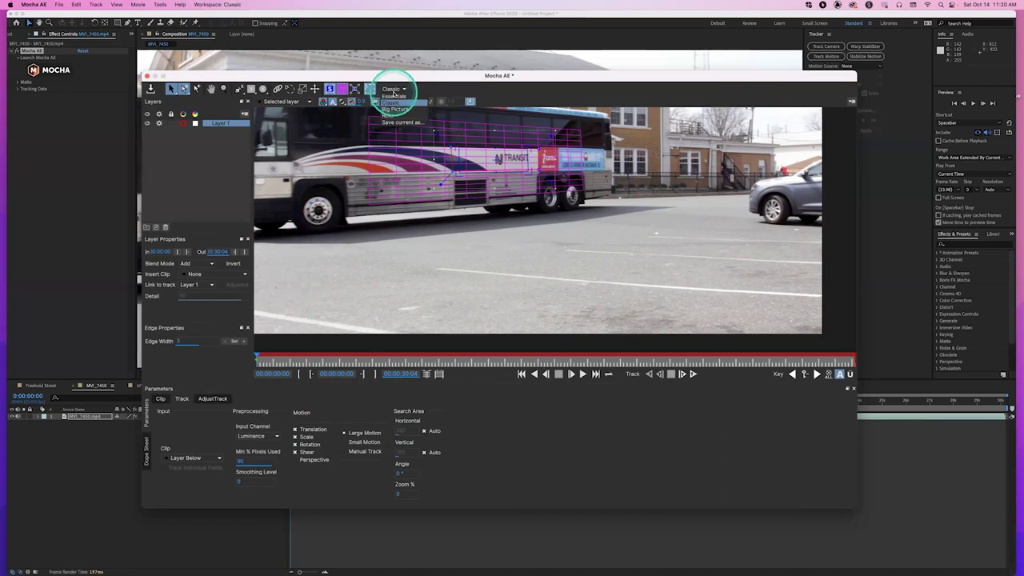
click(392, 96)
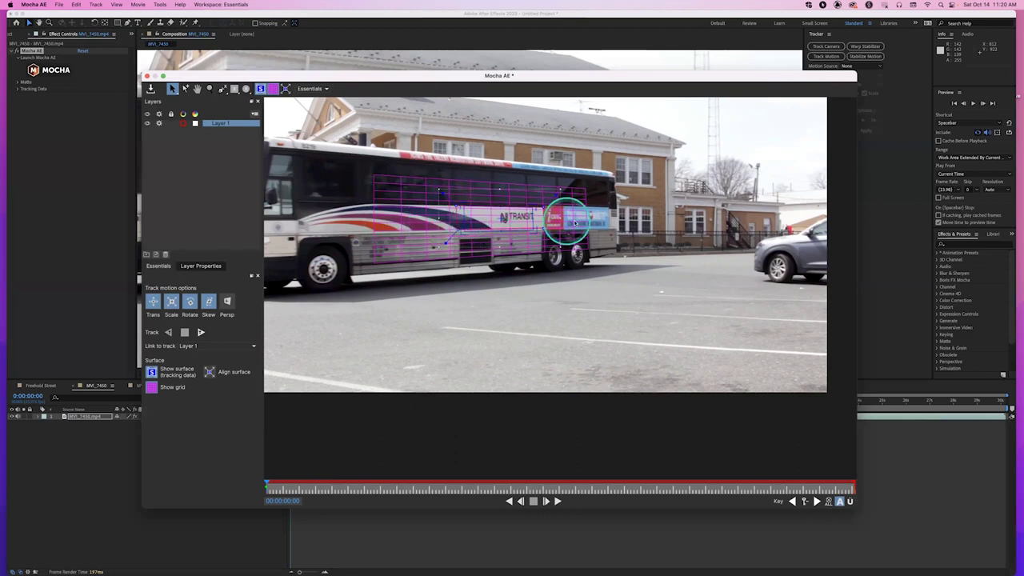
click(204, 266)
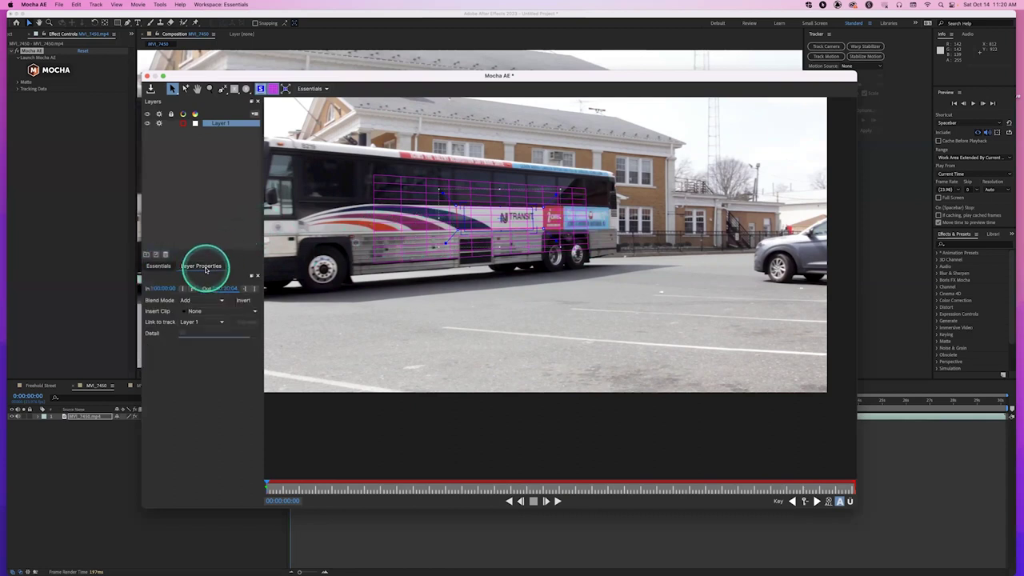
click(197, 311)
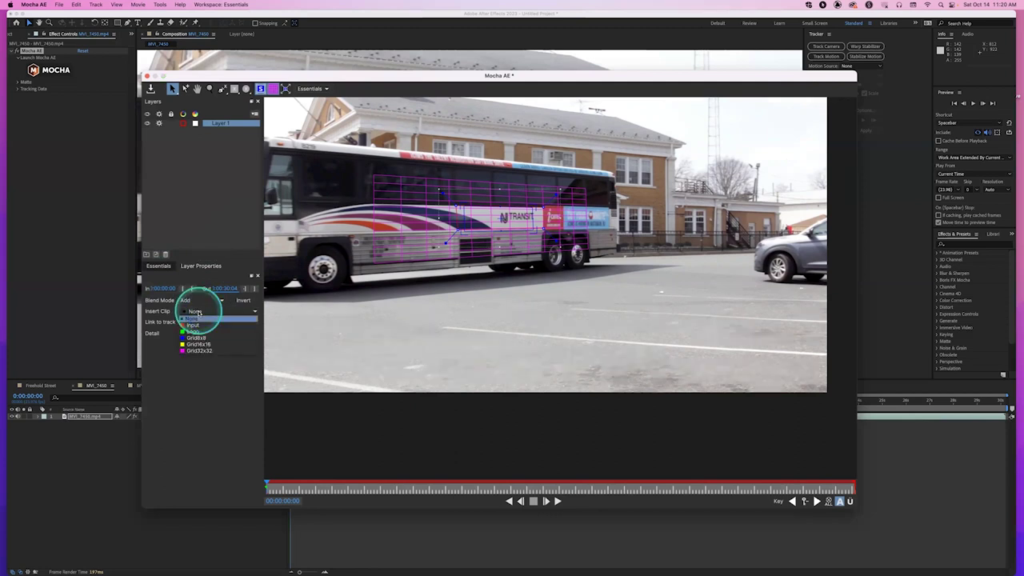
click(200, 336)
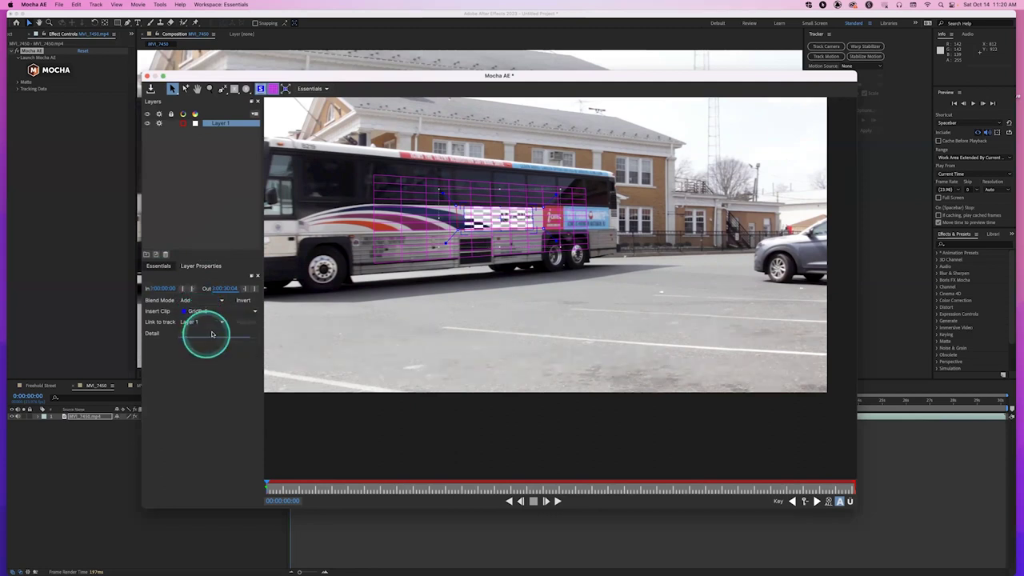
click(273, 89)
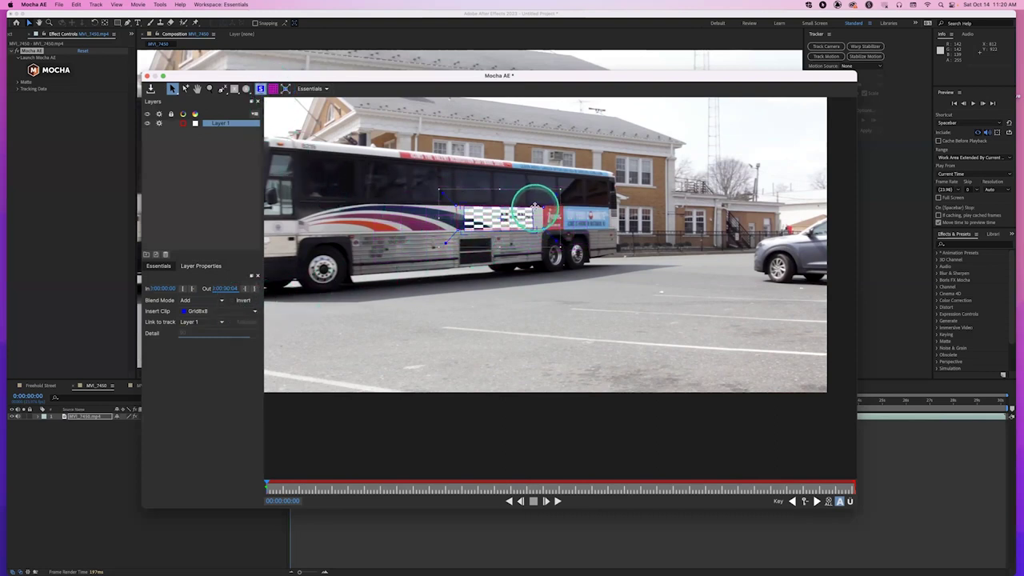
click(228, 311)
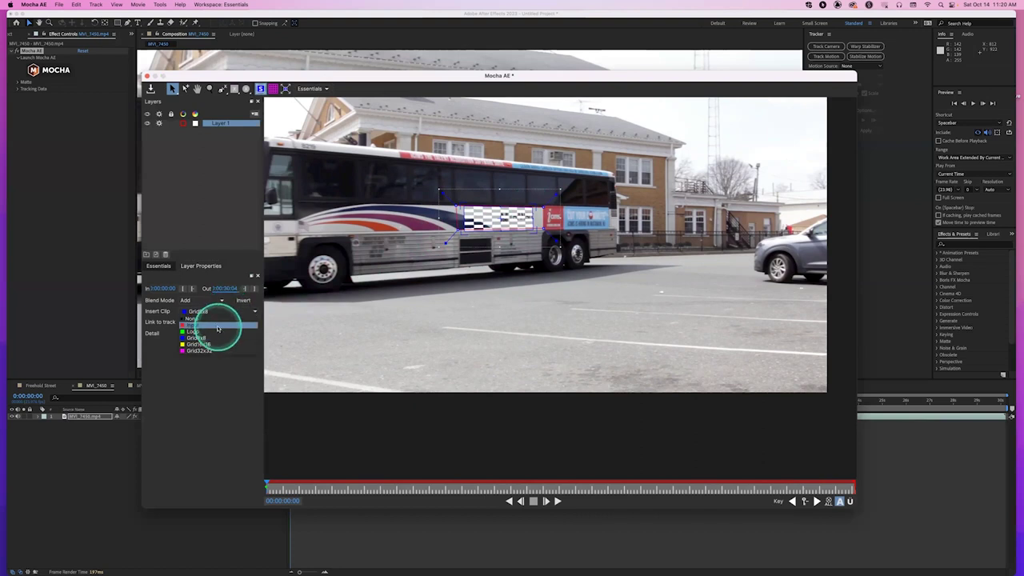
click(217, 331)
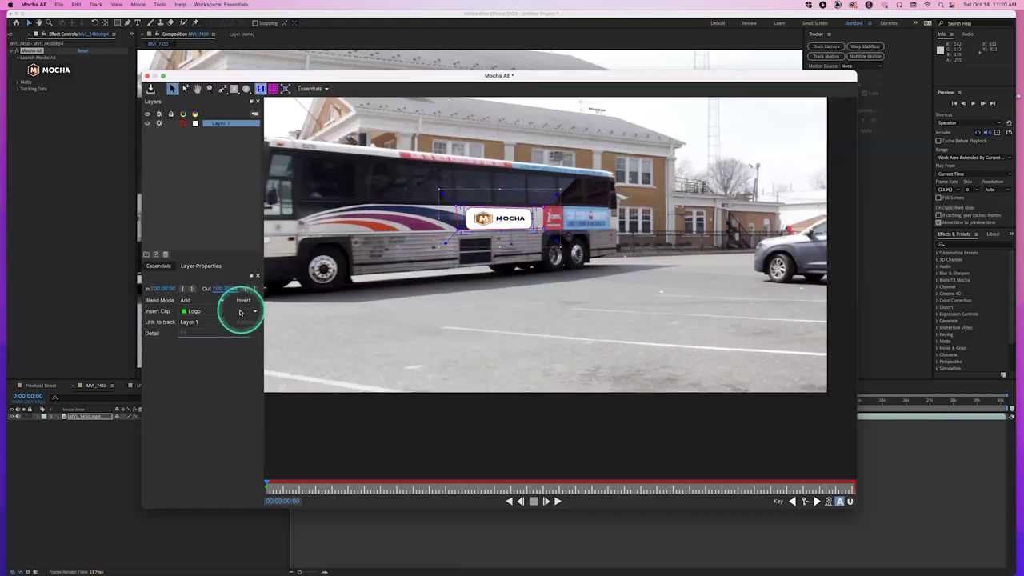
click(276, 88)
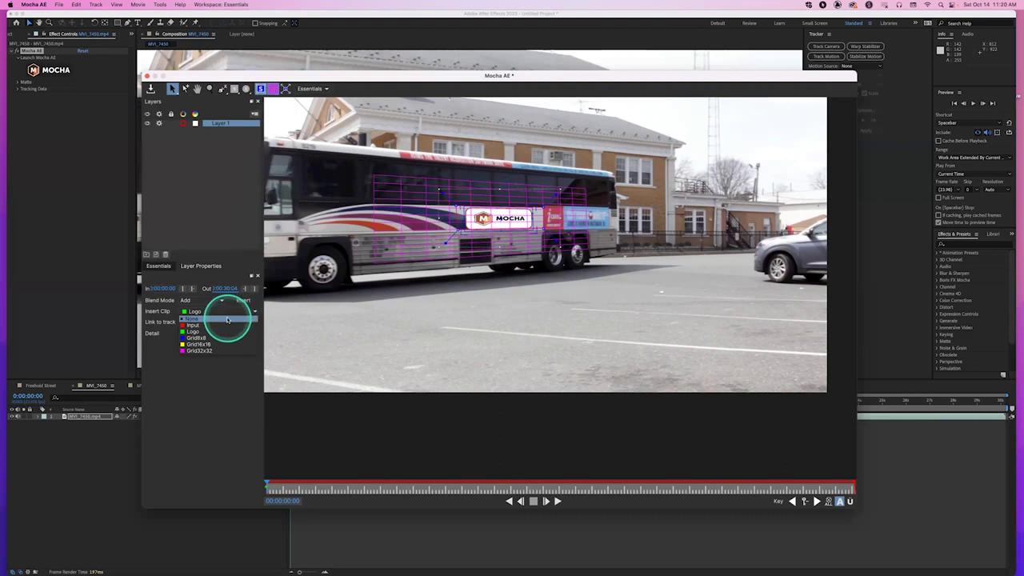
click(233, 315)
click(160, 267)
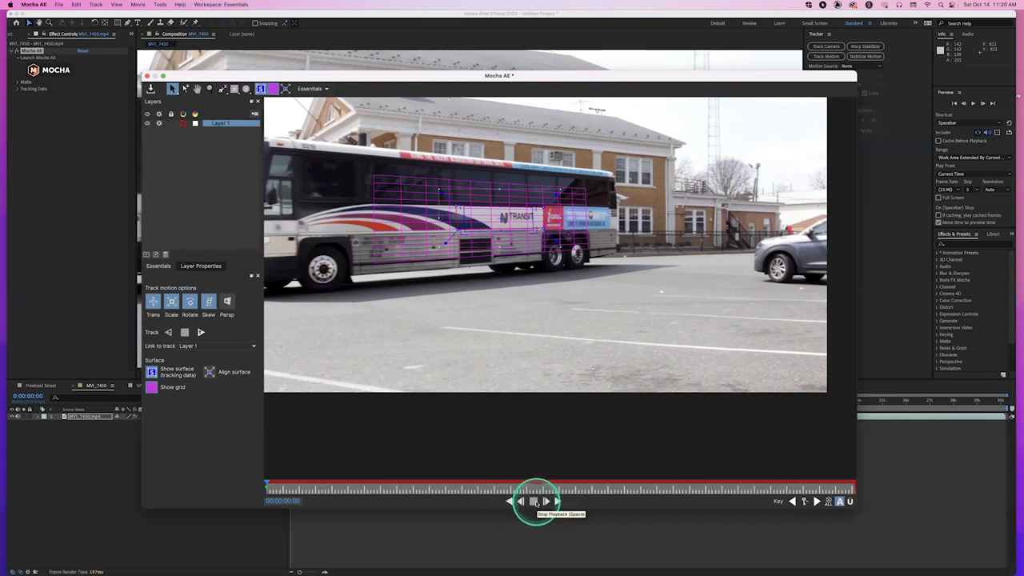
Track Layer 1 forward through roughly the first 69 frames, then stop tracking
click(534, 501)
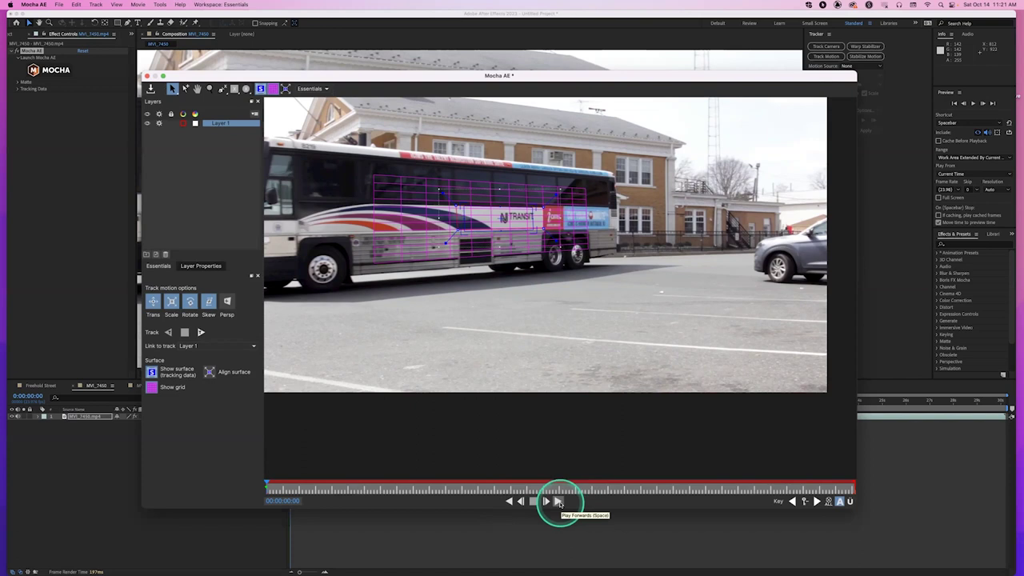
click(201, 332)
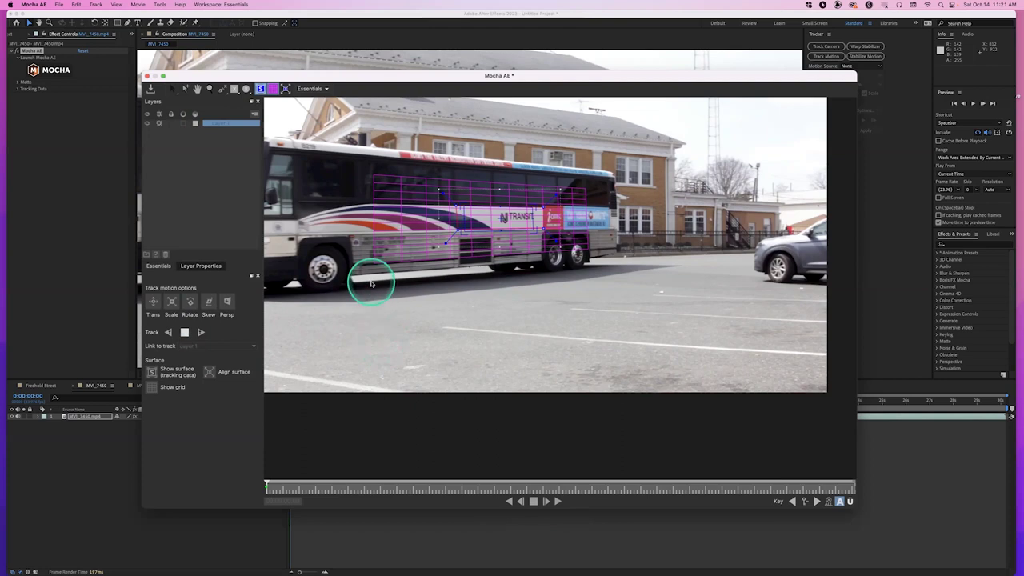
key(t)
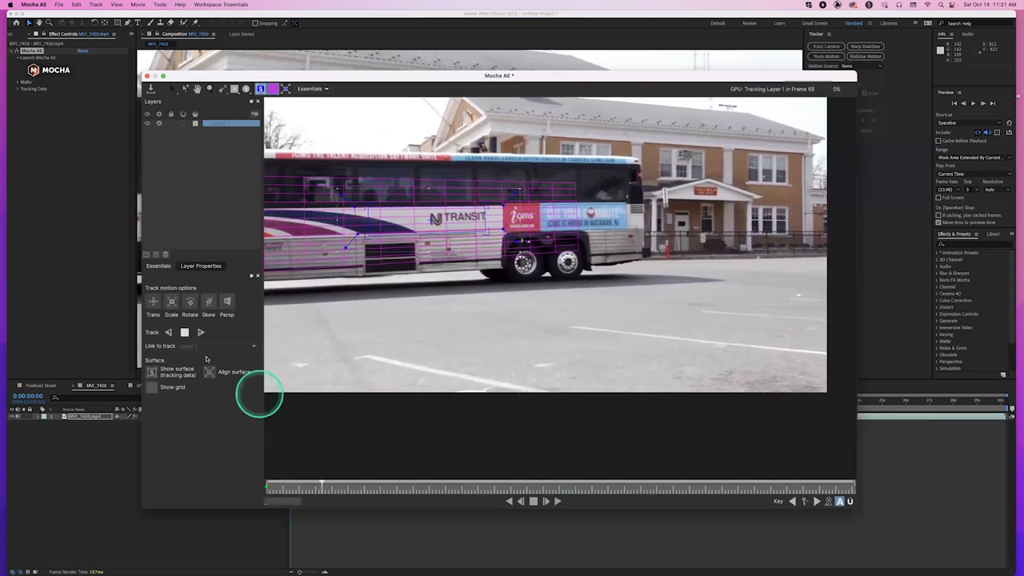
click(185, 332)
click(474, 236)
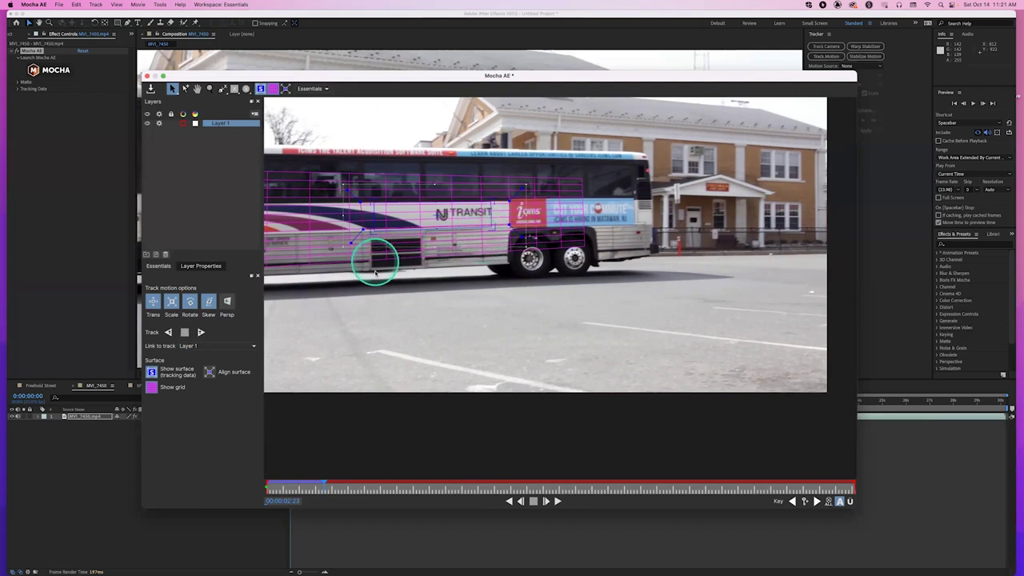
Re-track Layer 1 forward from frame 0, stop, and return the playhead to frame 0
click(320, 483)
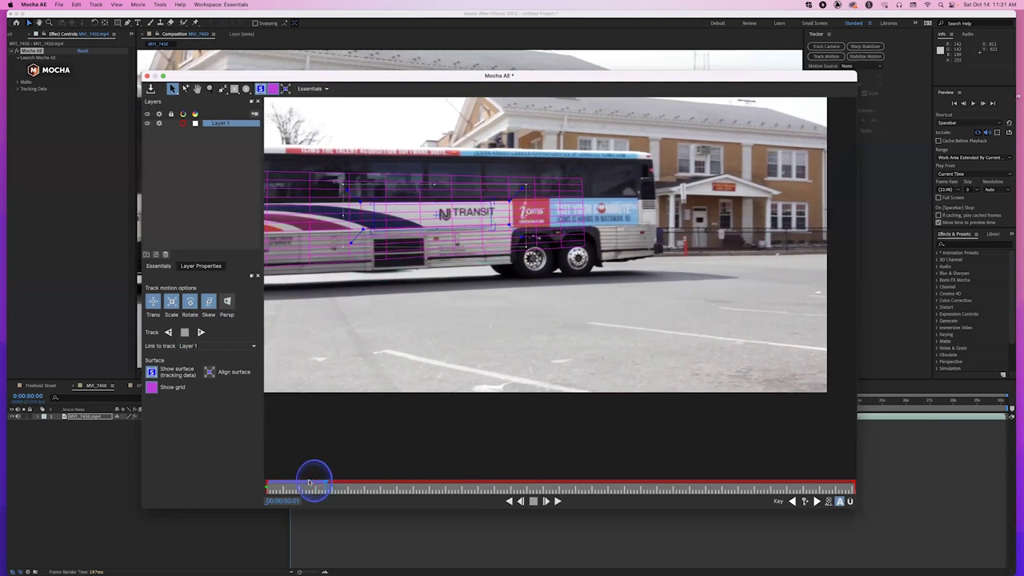
drag(325, 489, 286, 486)
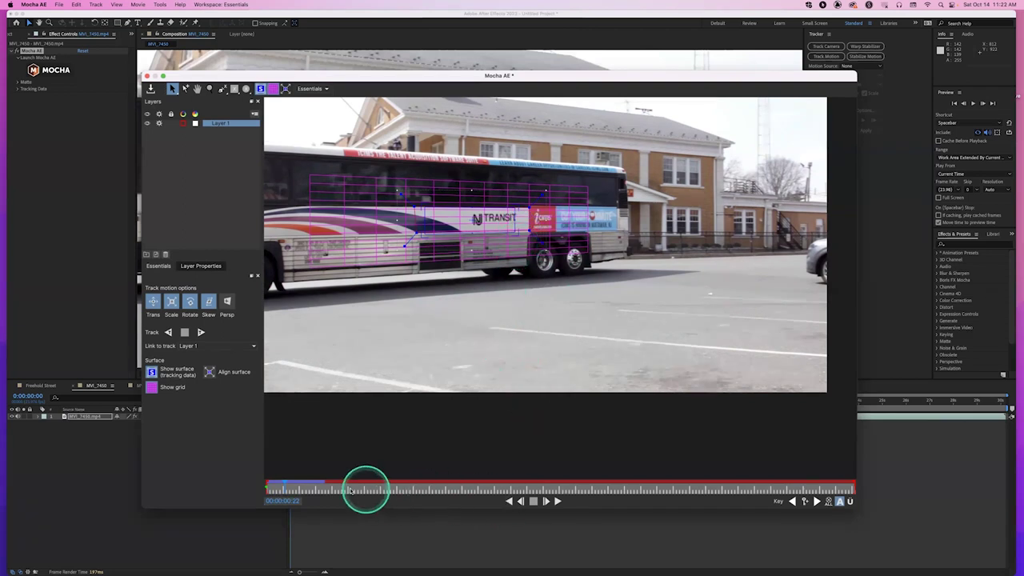
drag(283, 484, 259, 480)
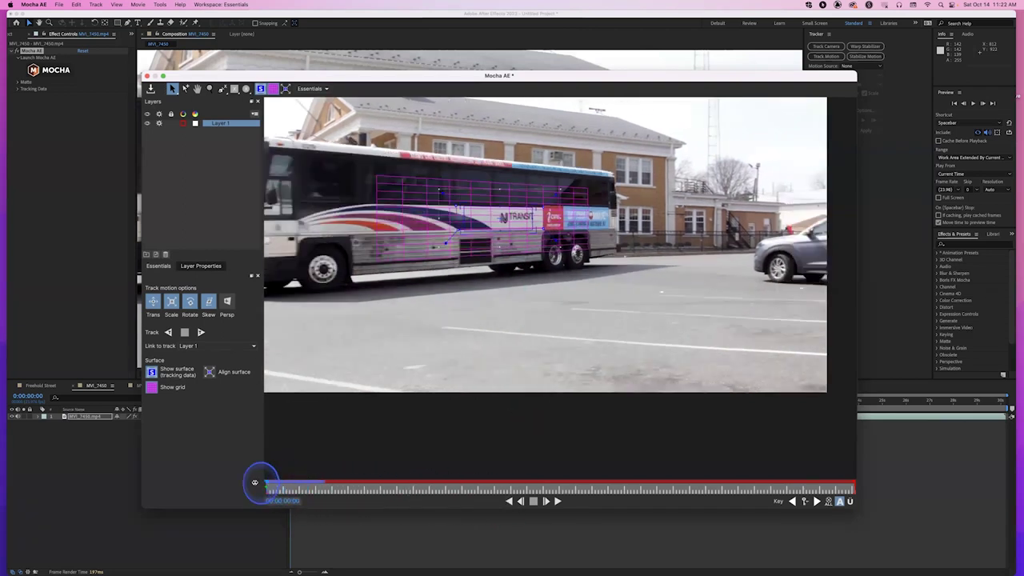
click(200, 333)
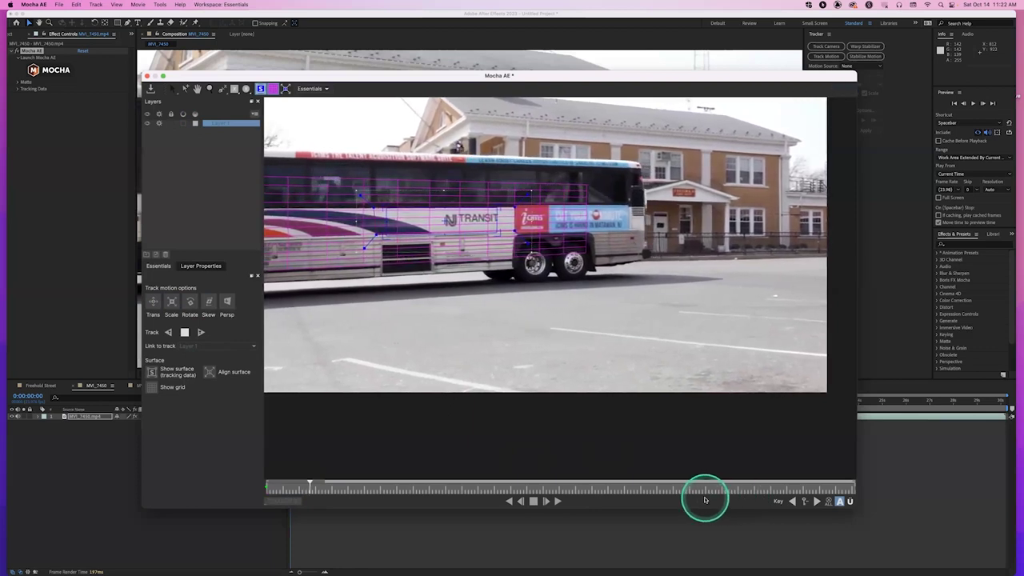
click(185, 332)
drag(313, 485, 258, 485)
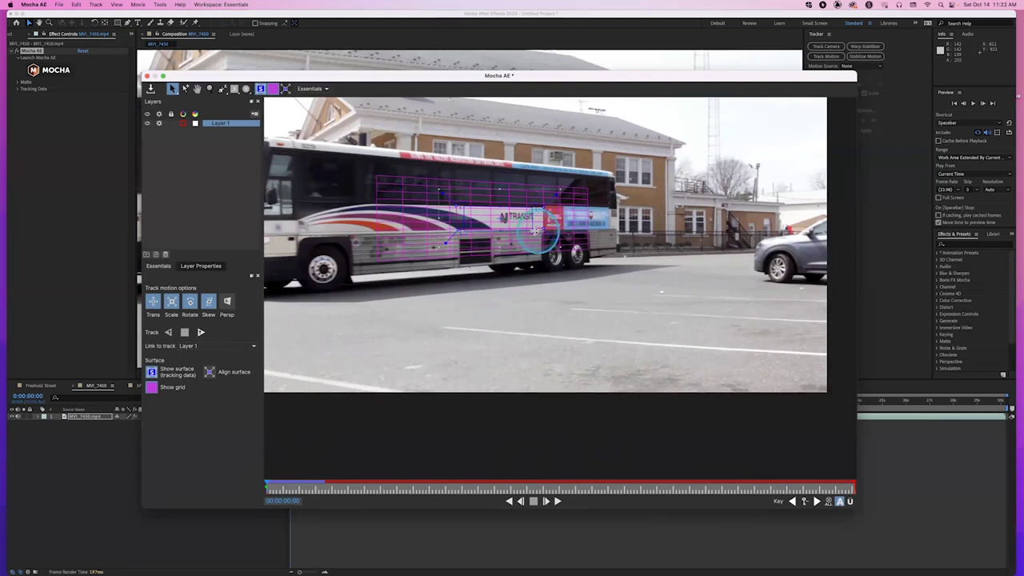
Set Layer 1's Insert Clip to Logo and enable Persp in the track motion options
click(213, 272)
click(208, 311)
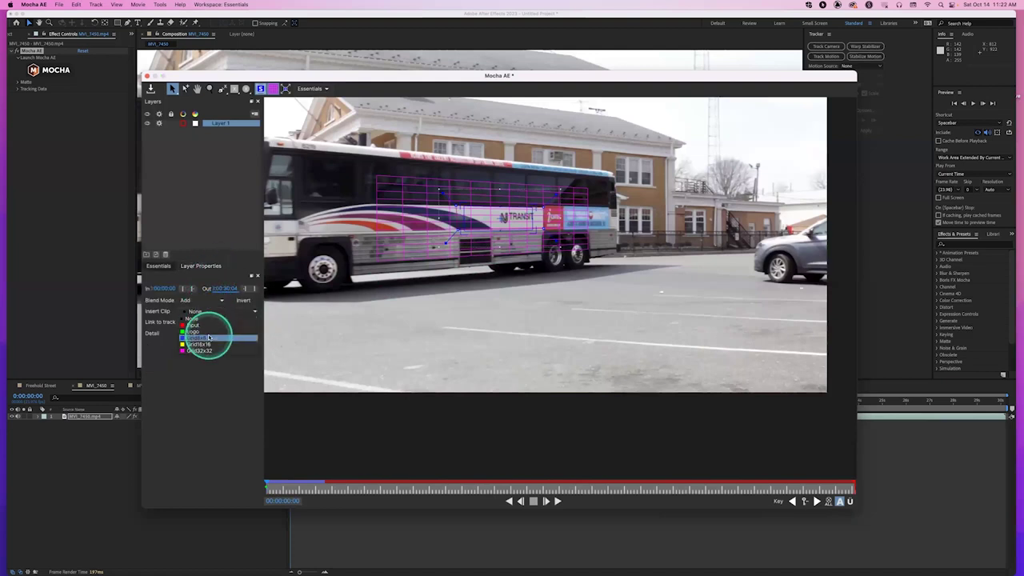
click(197, 331)
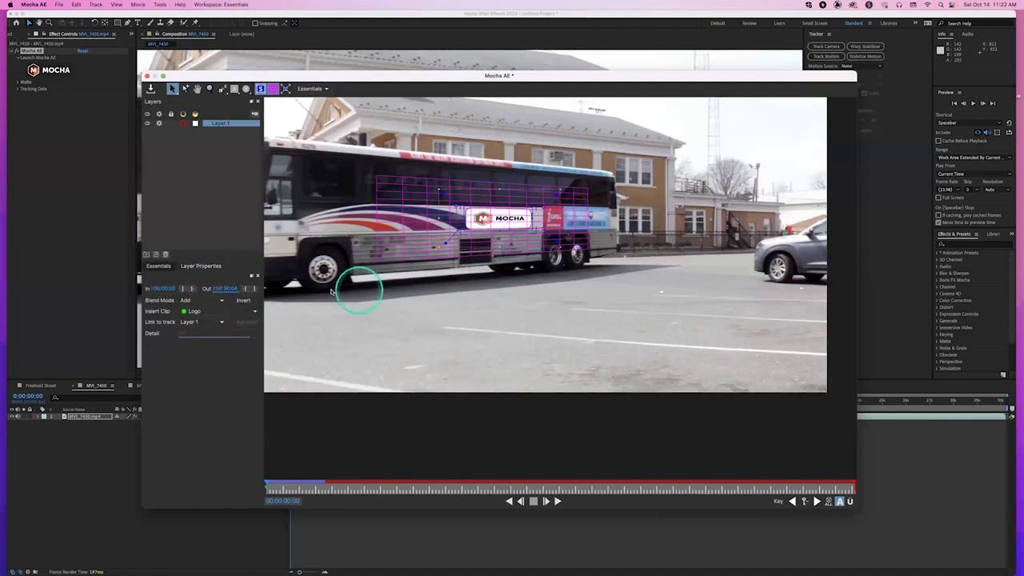
click(158, 265)
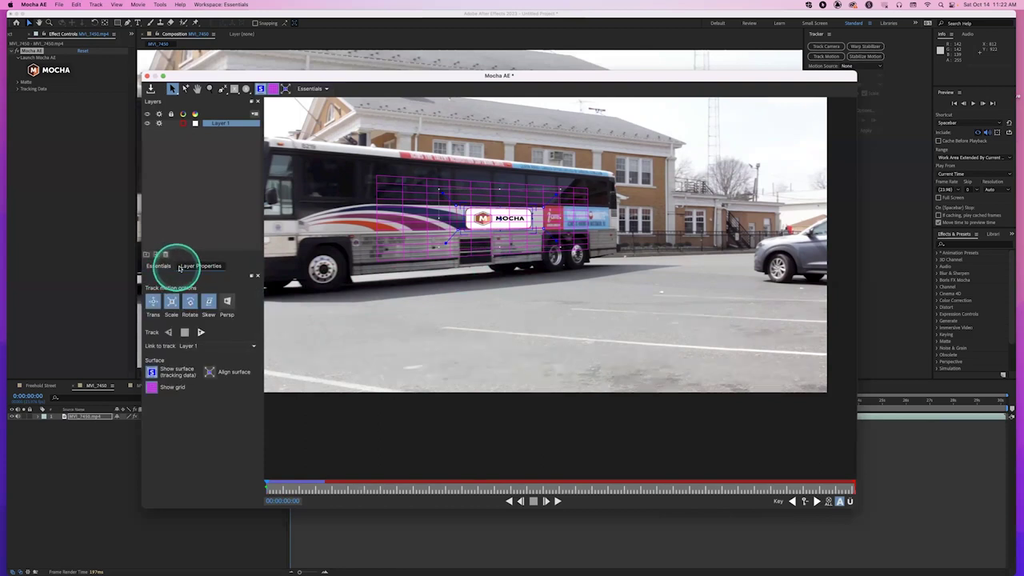
click(228, 302)
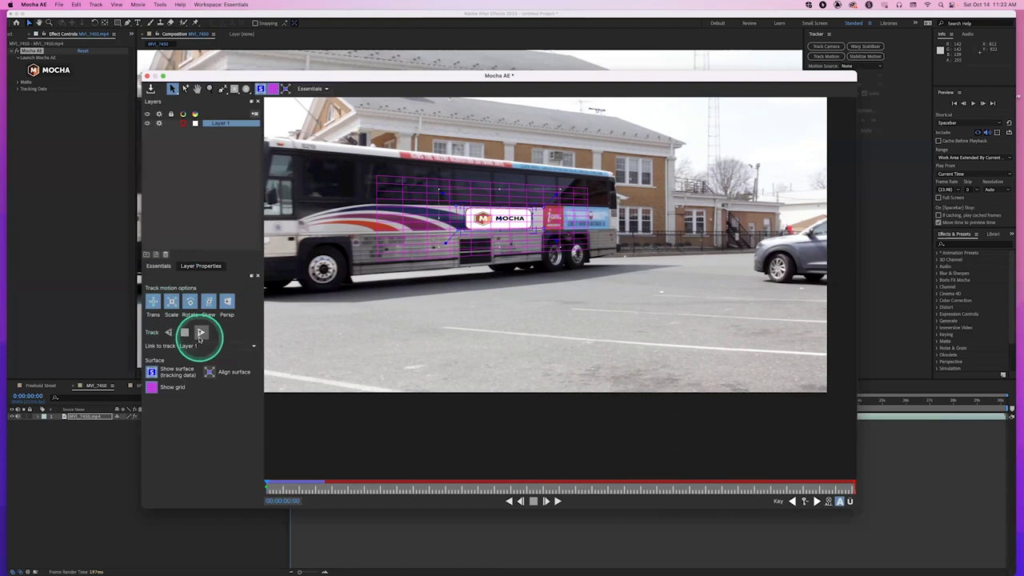
Track Layer 1 forward with perspective in Mocha AE and stop at about frame 142
click(200, 332)
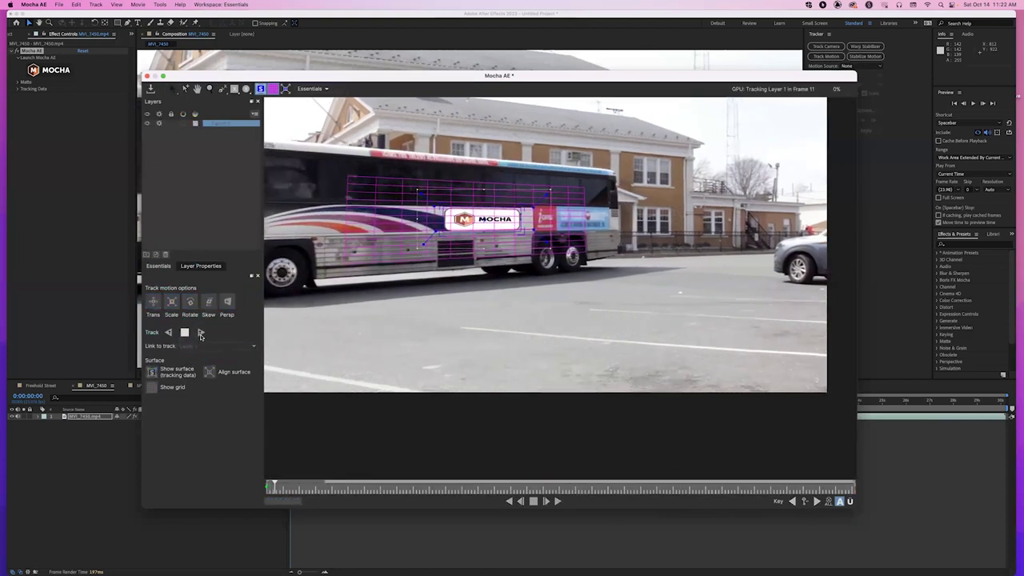
click(200, 332)
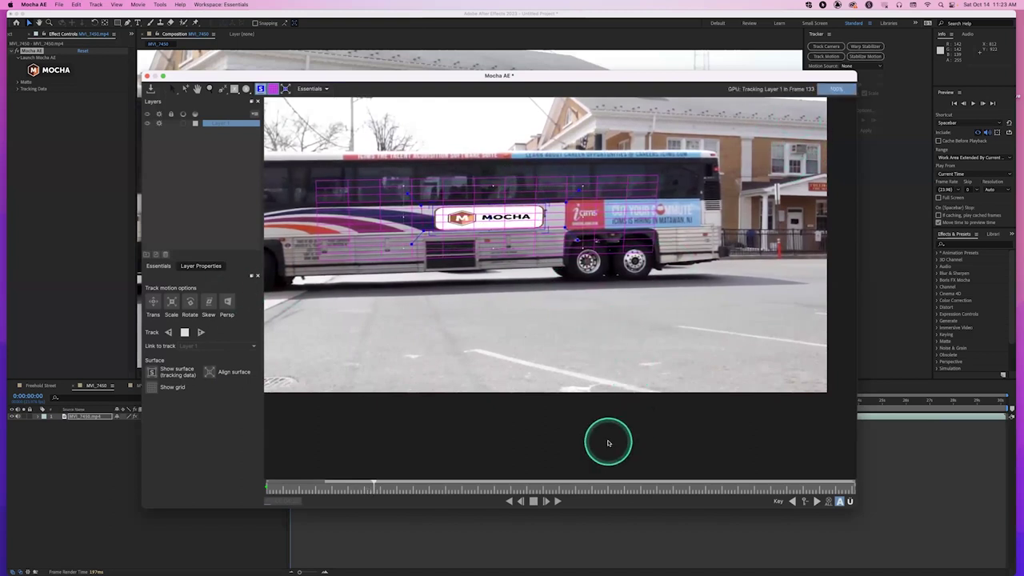
click(185, 332)
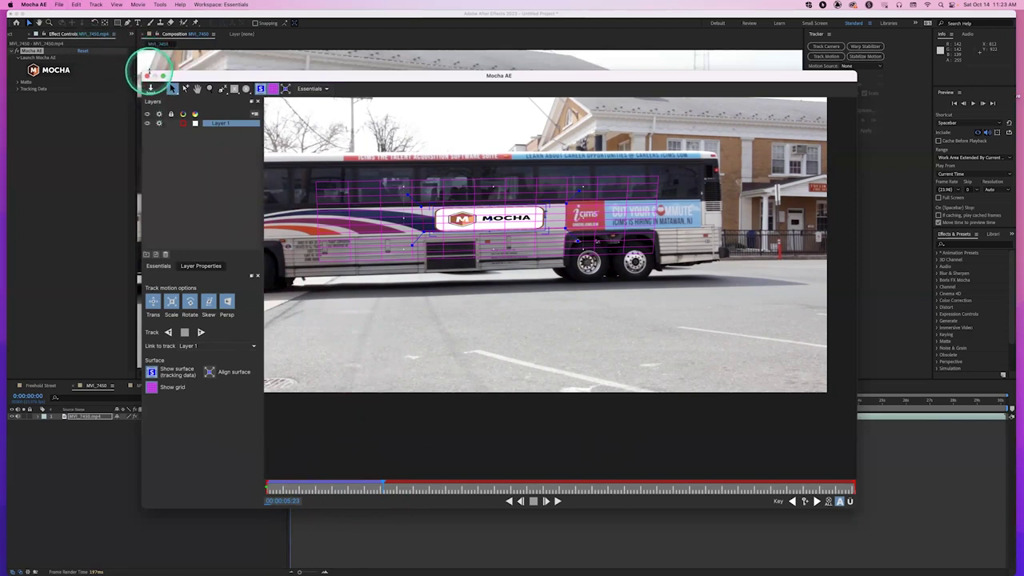
Close Mocha AE, expand the effect's Tracking Data, and bring up Create Track Data's layer choice
click(146, 75)
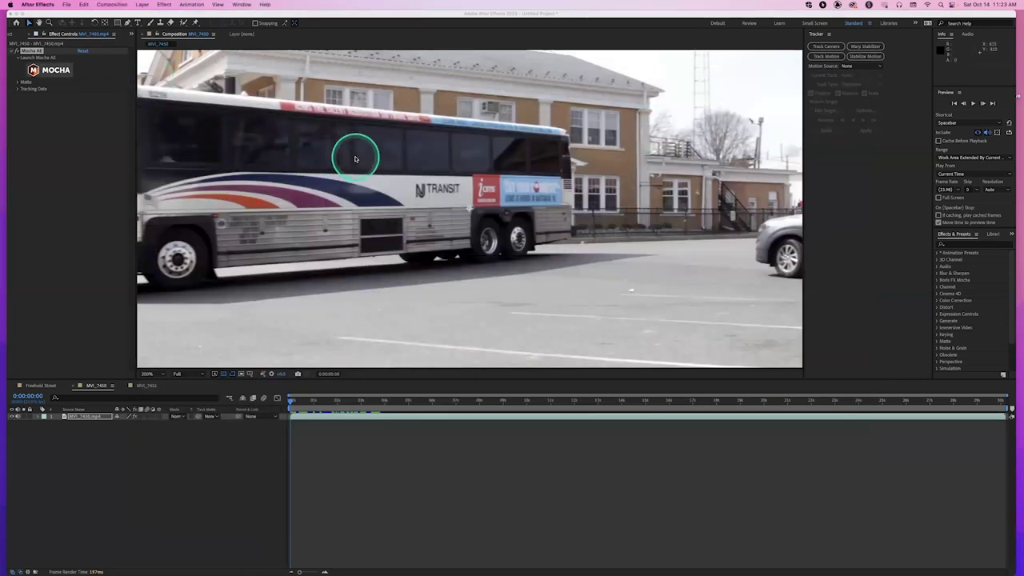
click(17, 88)
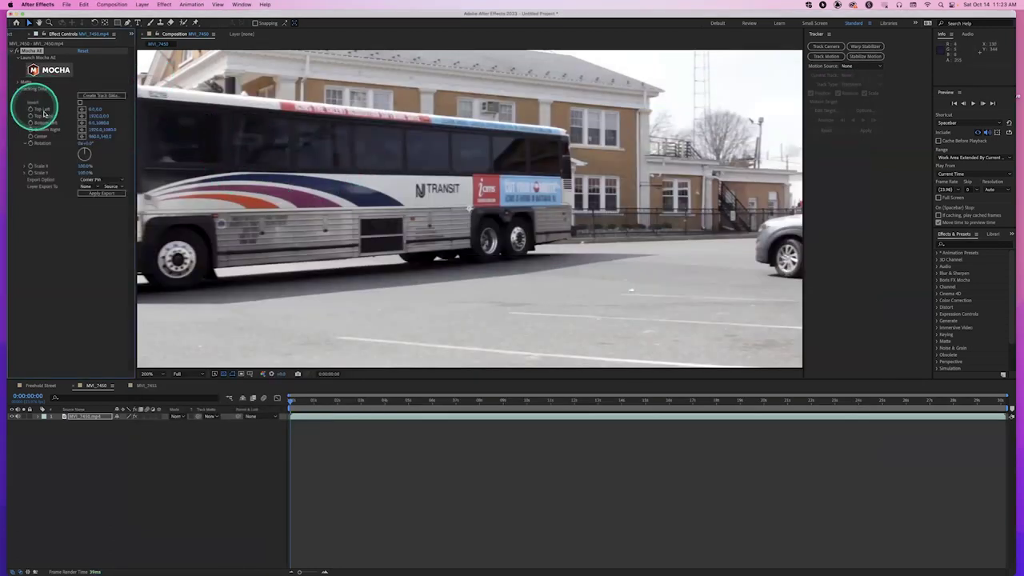
click(17, 83)
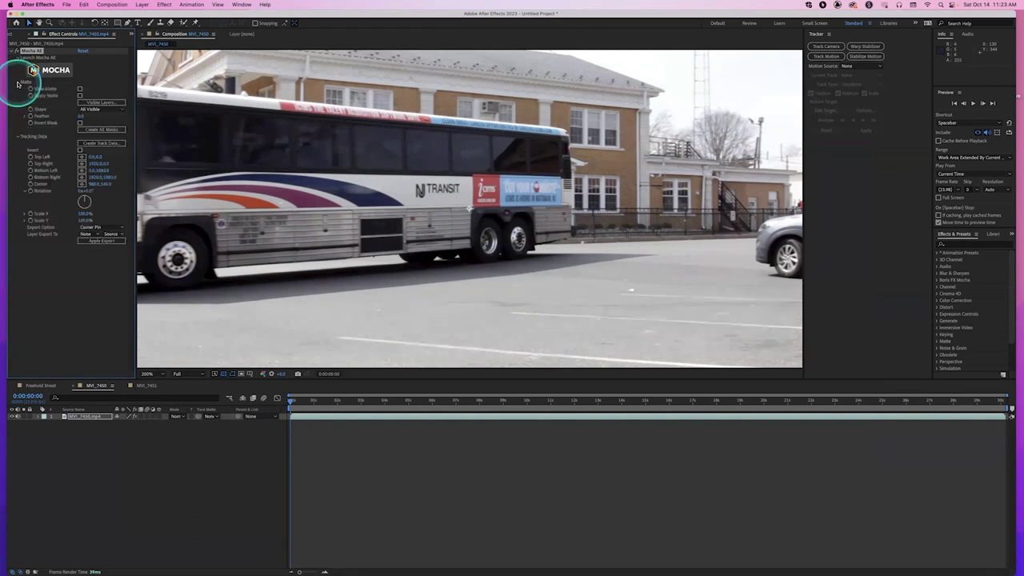
click(18, 82)
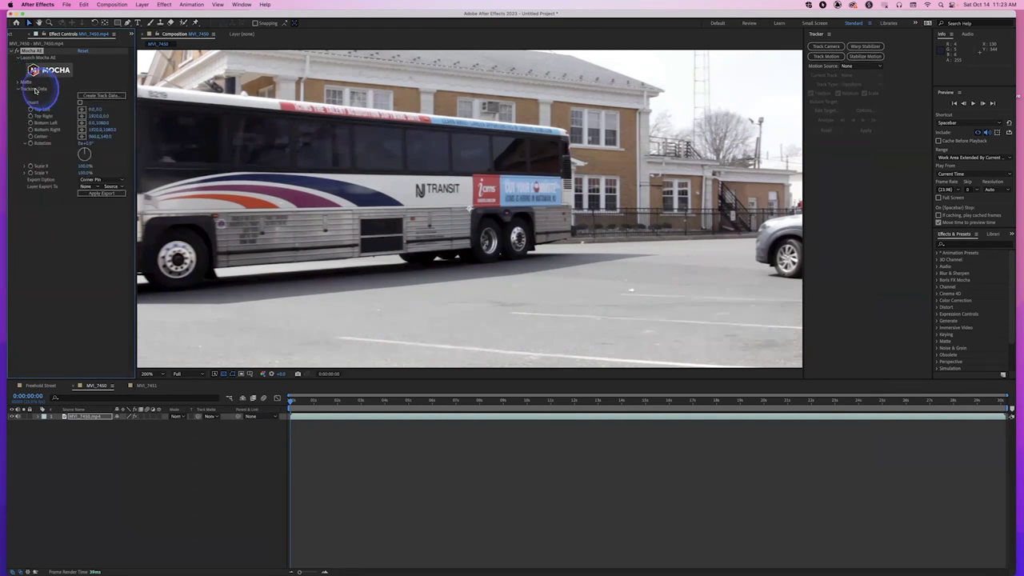
click(109, 97)
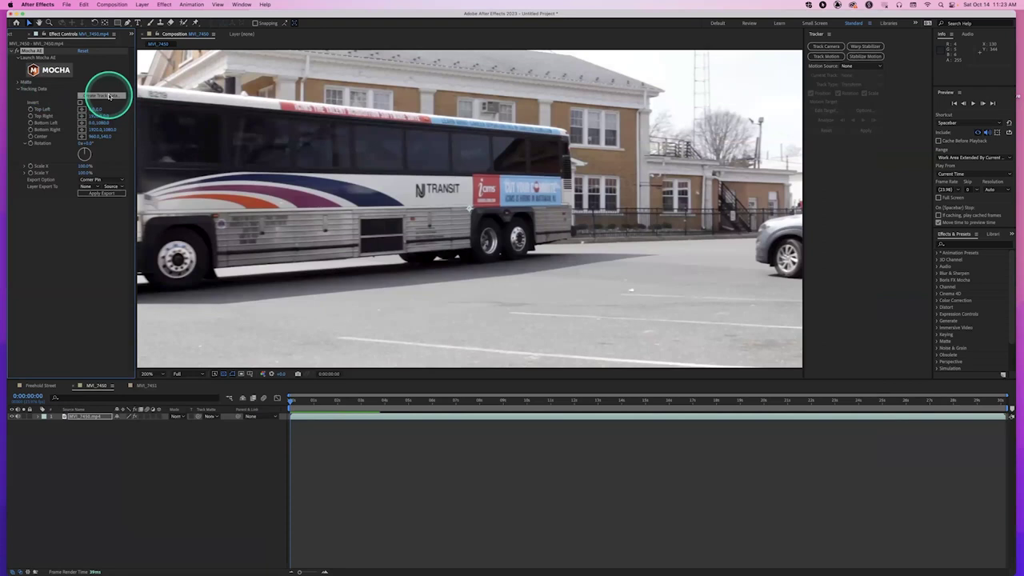
mouse_move(109, 97)
mouse_down()
mouse_move(50, 91)
mouse_move(102, 97)
mouse_up()
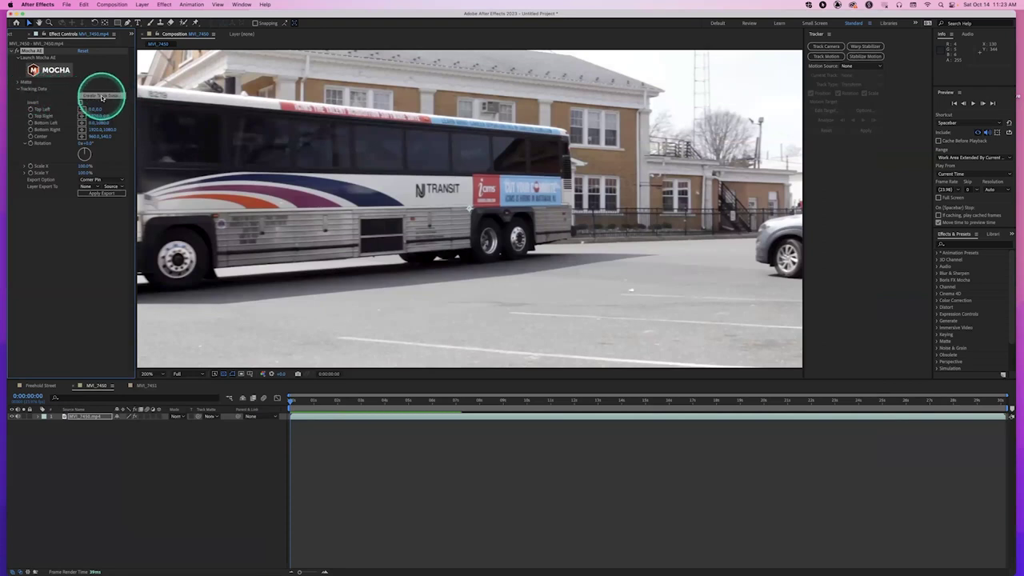
click(101, 97)
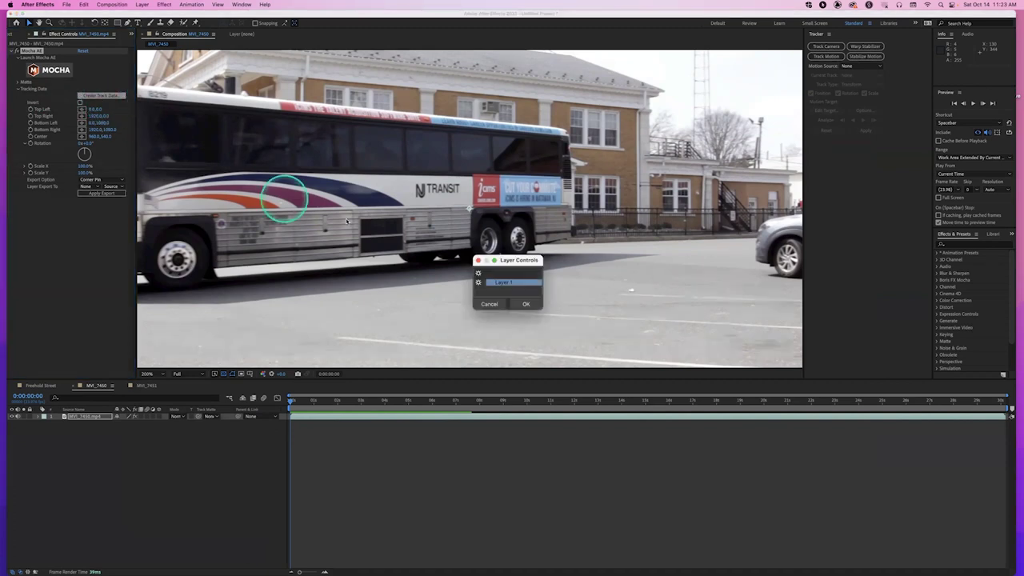
Create track data from Layer 1 and reveal the Mocha effect's keyframes with U
drag(510, 260, 523, 236)
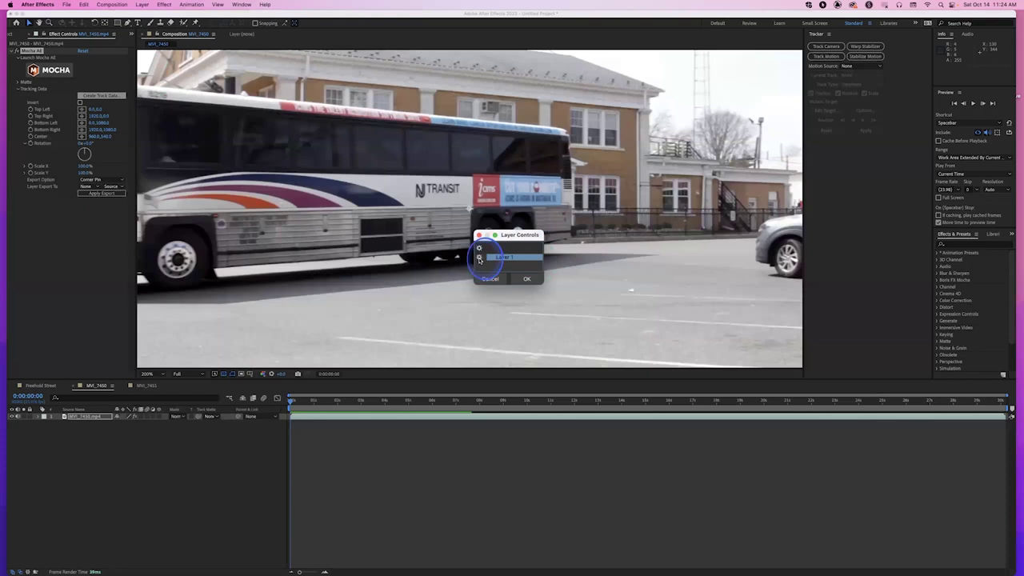
click(527, 279)
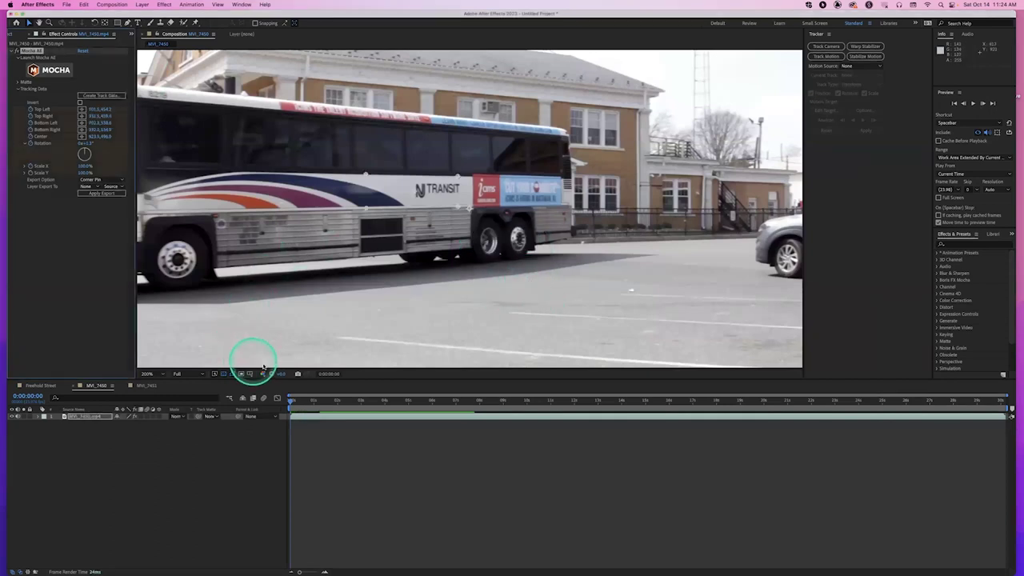
key(u)
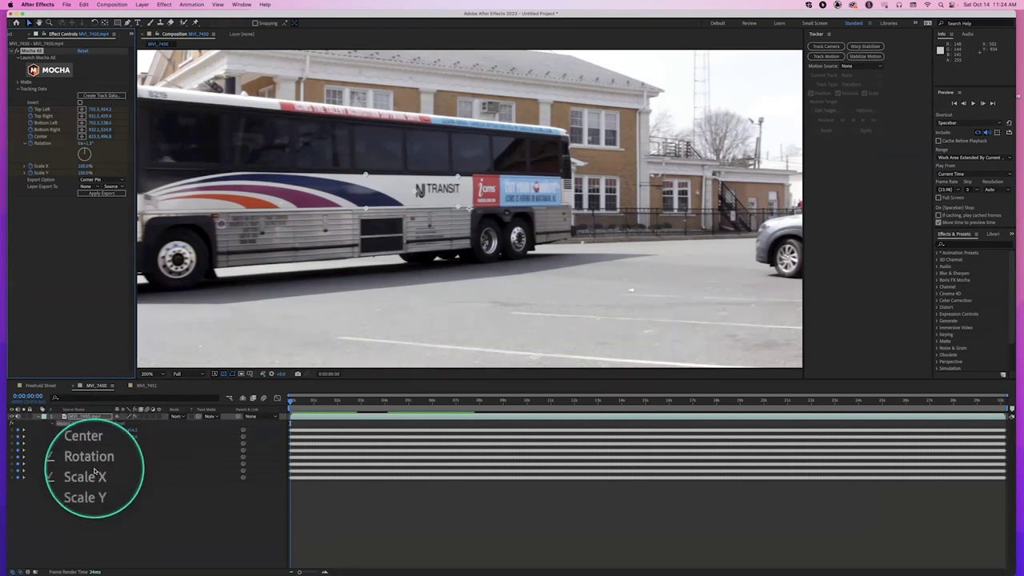
click(293, 402)
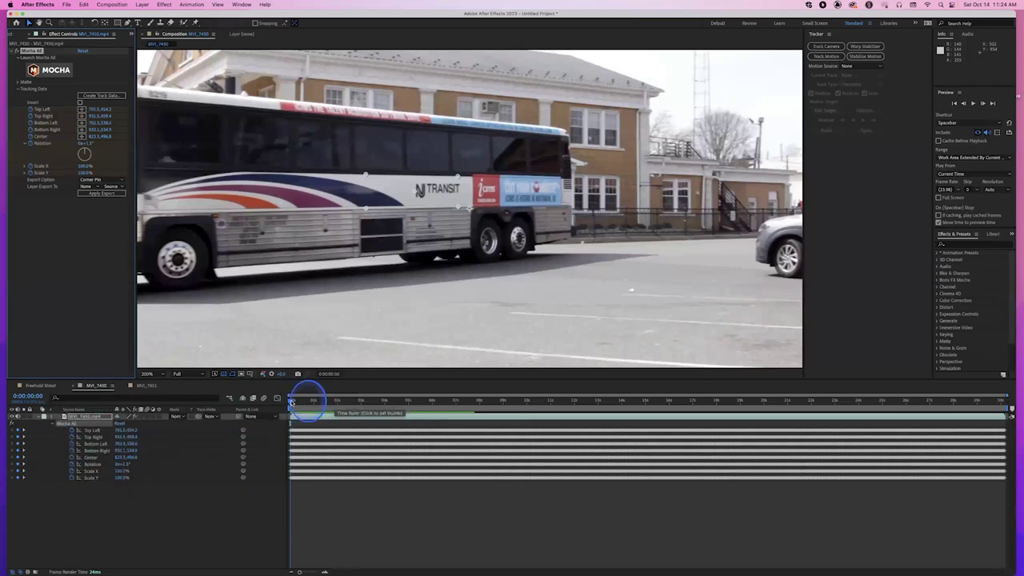
click(291, 402)
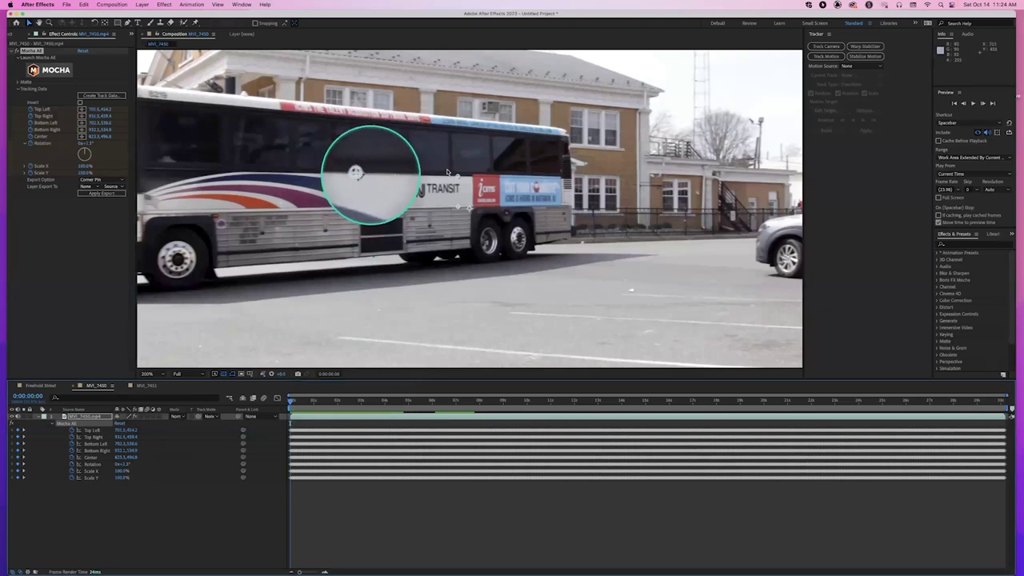
drag(299, 399, 347, 400)
click(292, 399)
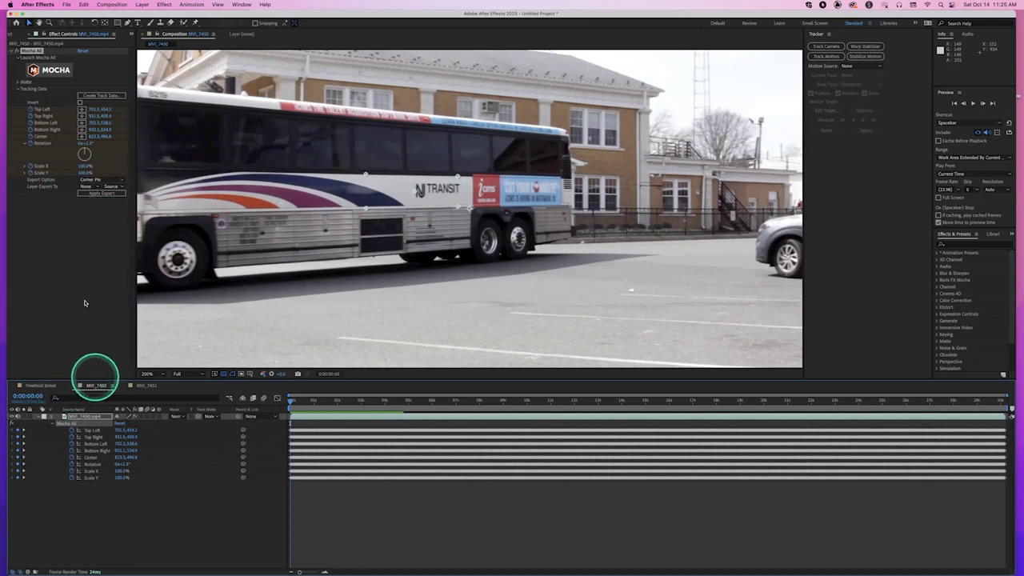
Drag cinderella.jpg from the Project panel into the MVI_7450 composition as the top layer
click(17, 35)
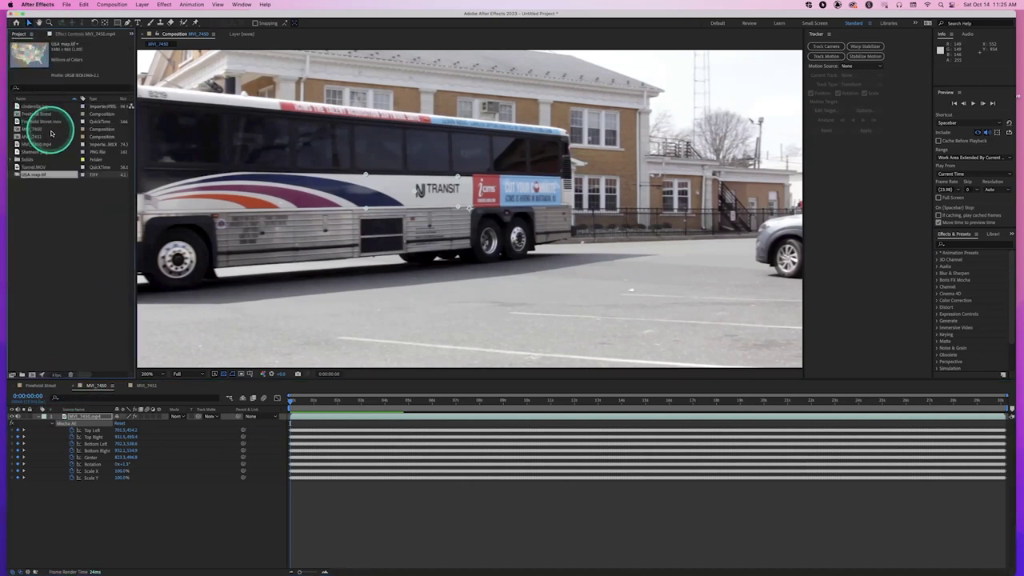
drag(37, 110, 463, 216)
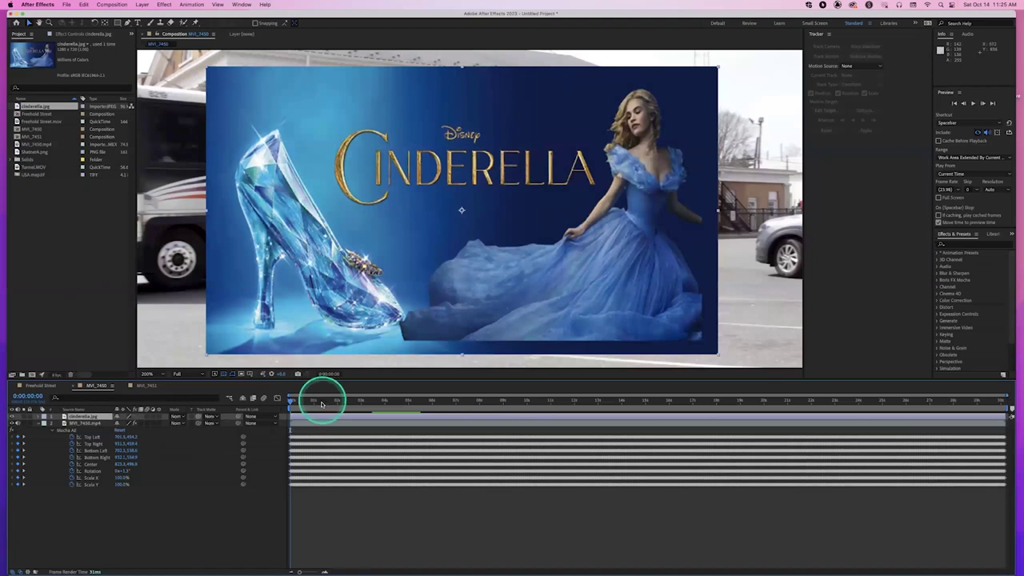
drag(303, 403, 270, 403)
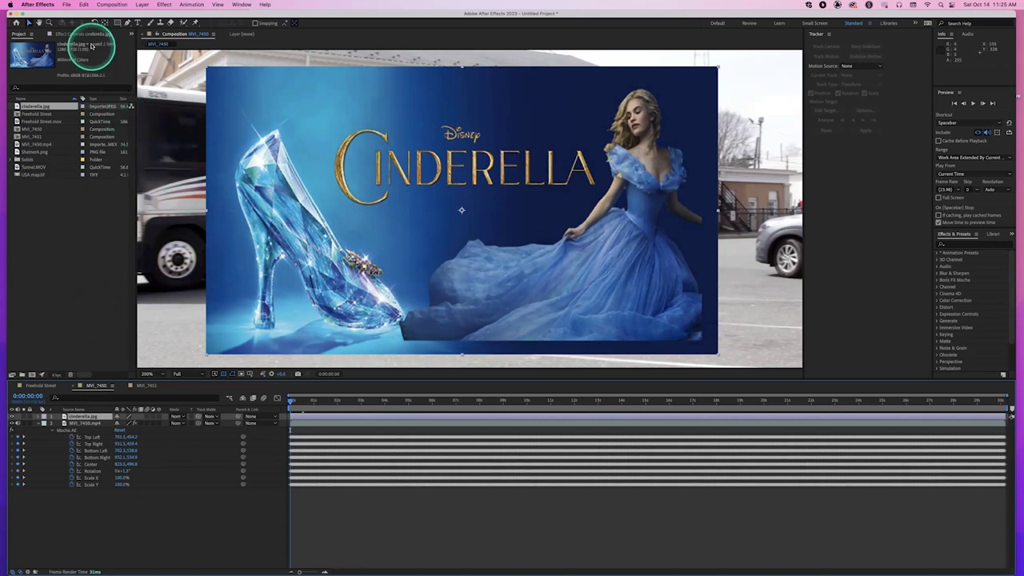
click(84, 33)
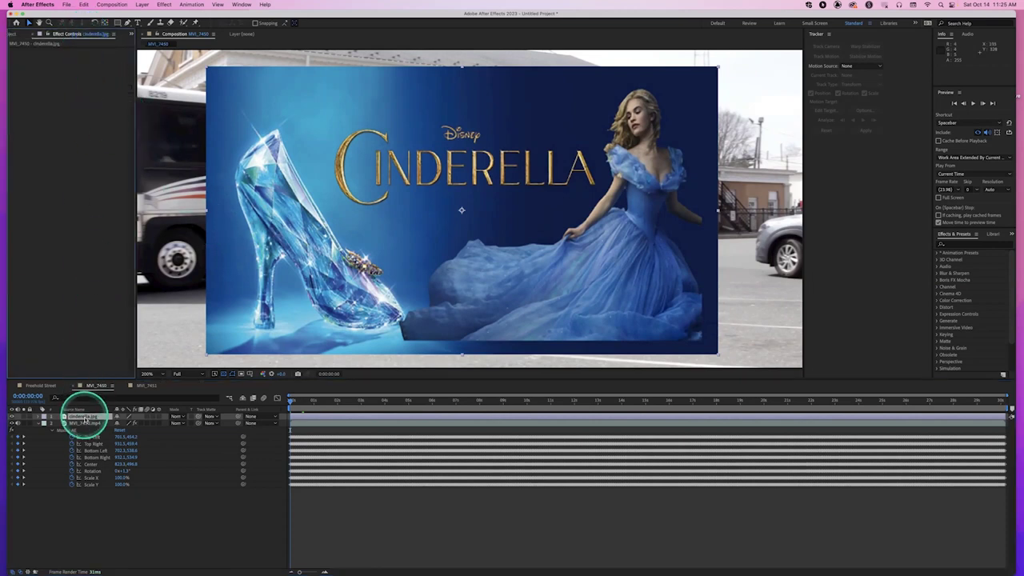
Leave the bus footage's Mocha Layer Export To target set to None
click(88, 423)
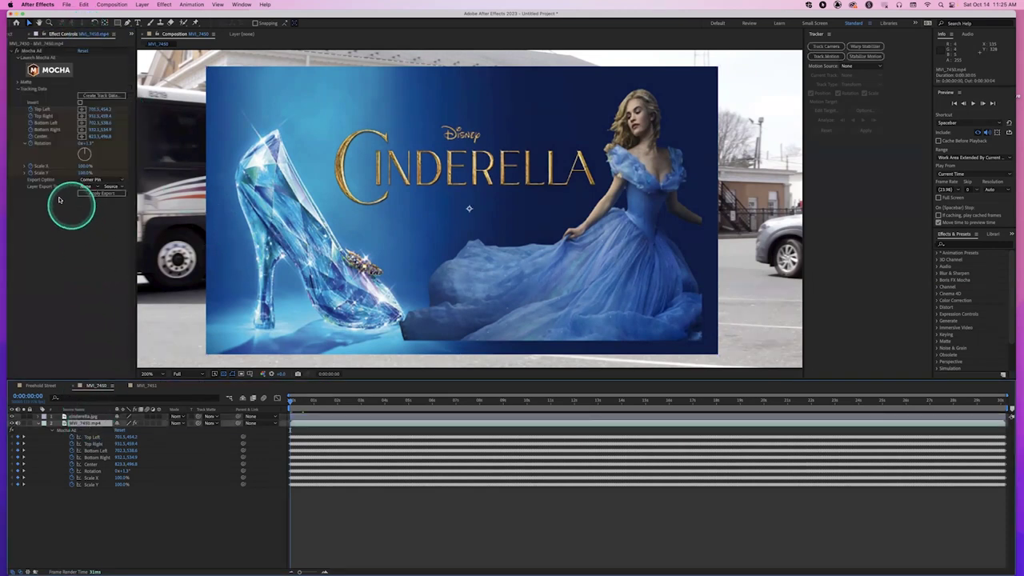
click(87, 187)
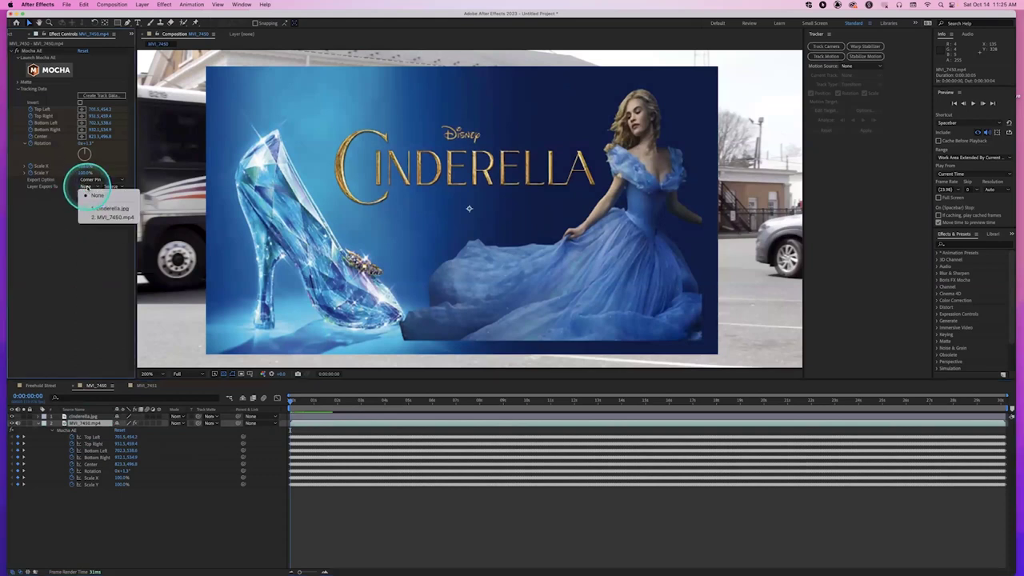
click(104, 208)
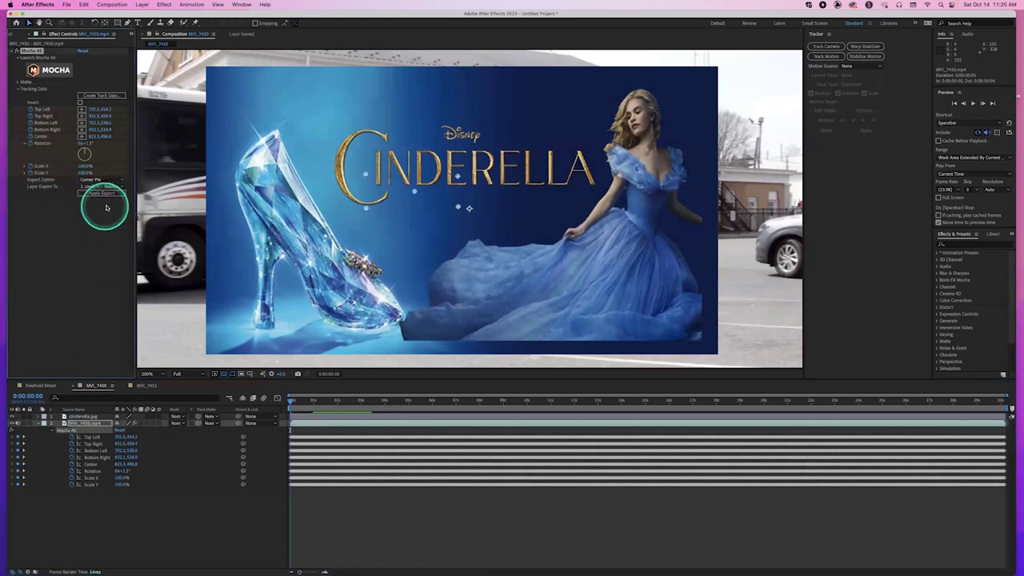
click(101, 193)
click(94, 186)
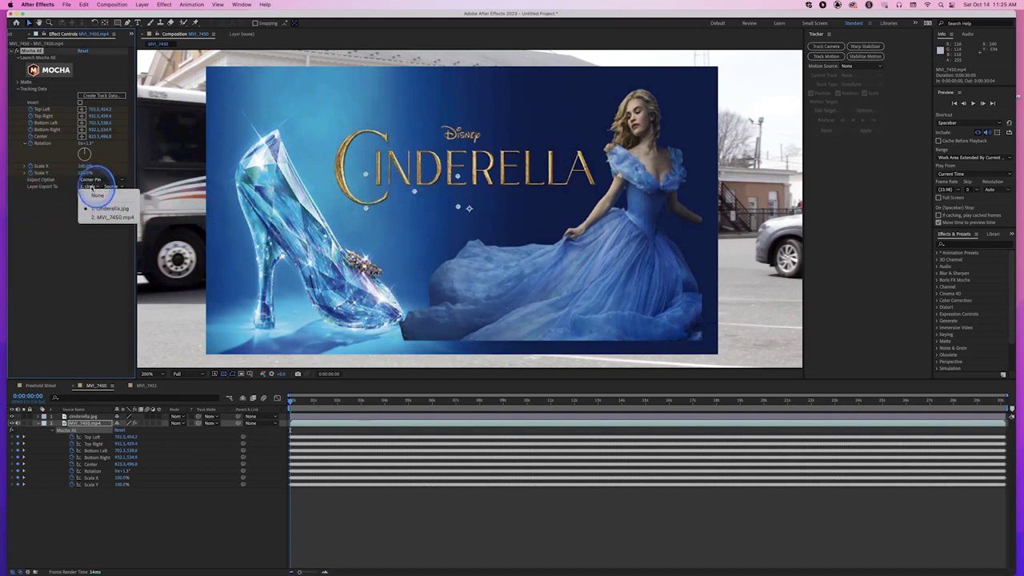
click(83, 234)
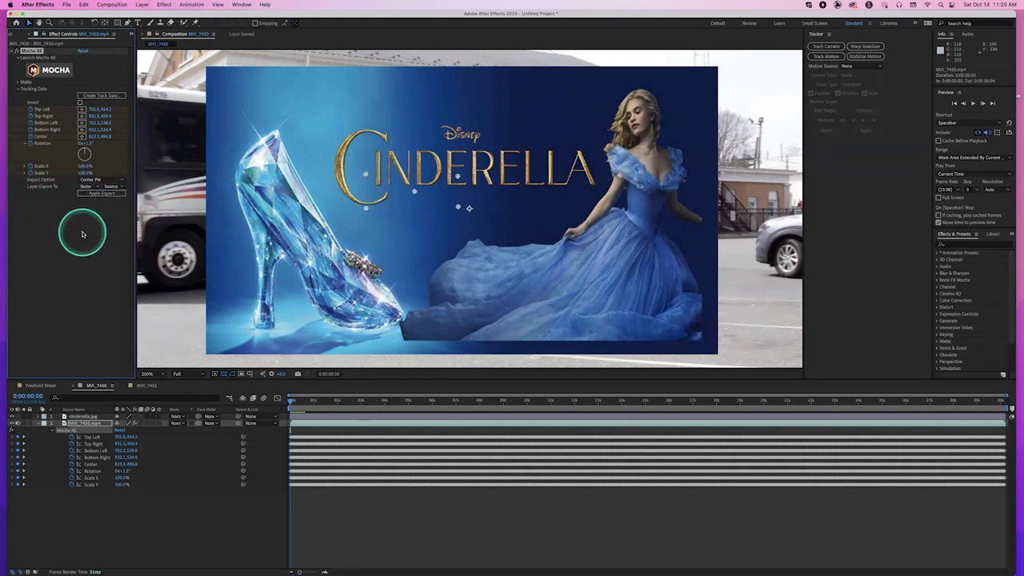
Zoom the viewer to 100% and scale cinderella.jpg up to nearly fill the frame
key(comma)
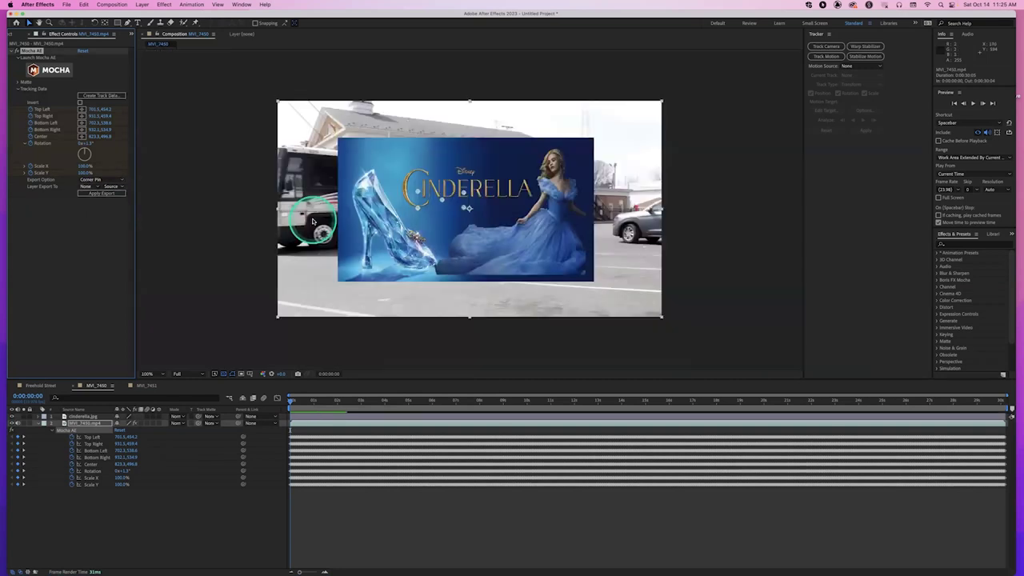
click(92, 416)
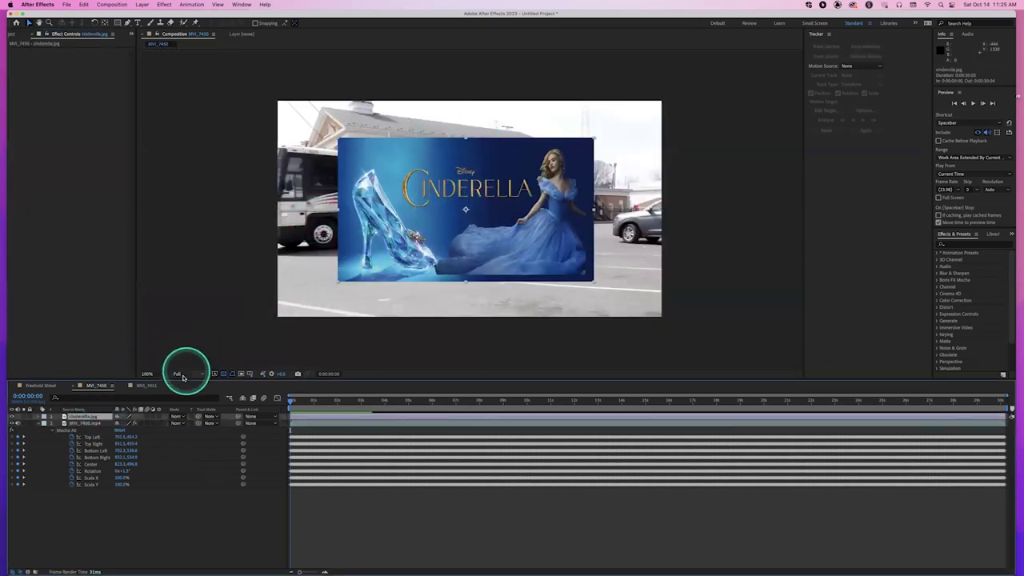
key(s)
drag(133, 423, 151, 422)
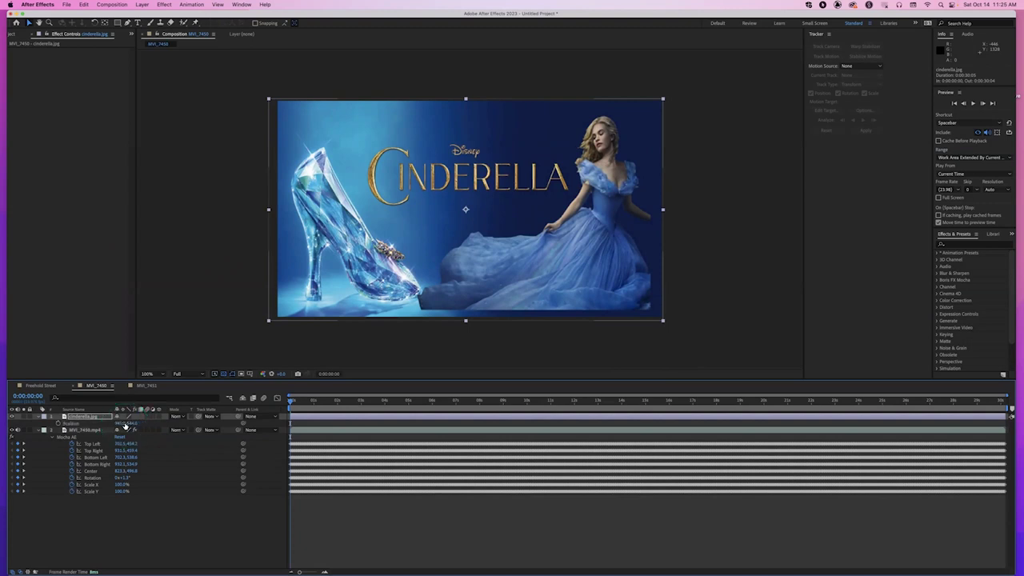
Reset the poster layer's Position to its default
key(p)
click(80, 426)
right_click(79, 427)
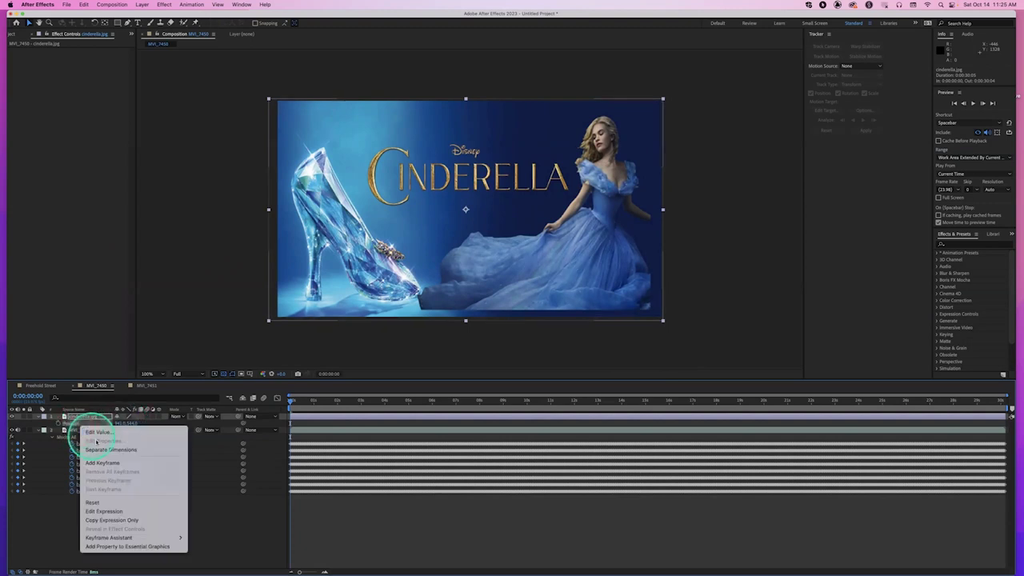
click(108, 502)
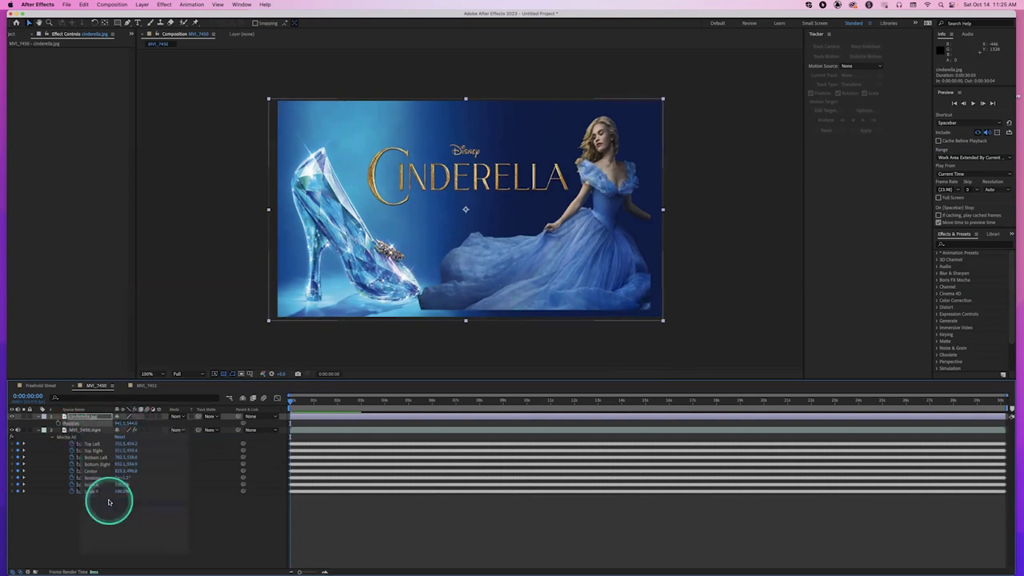
click(432, 244)
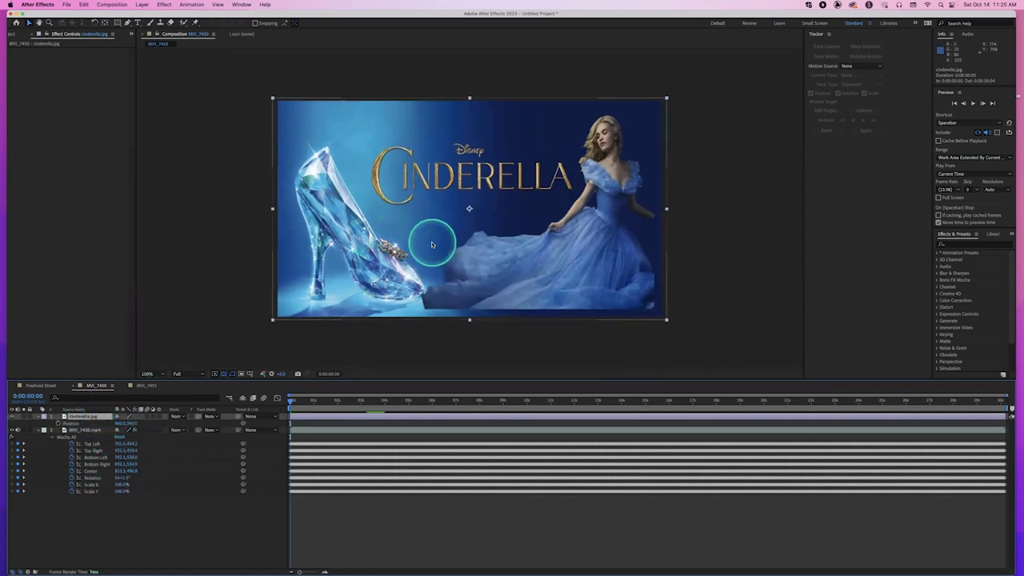
Pre-compose the poster layer into cinderella.jpg Comp 1, moving all attributes
click(169, 22)
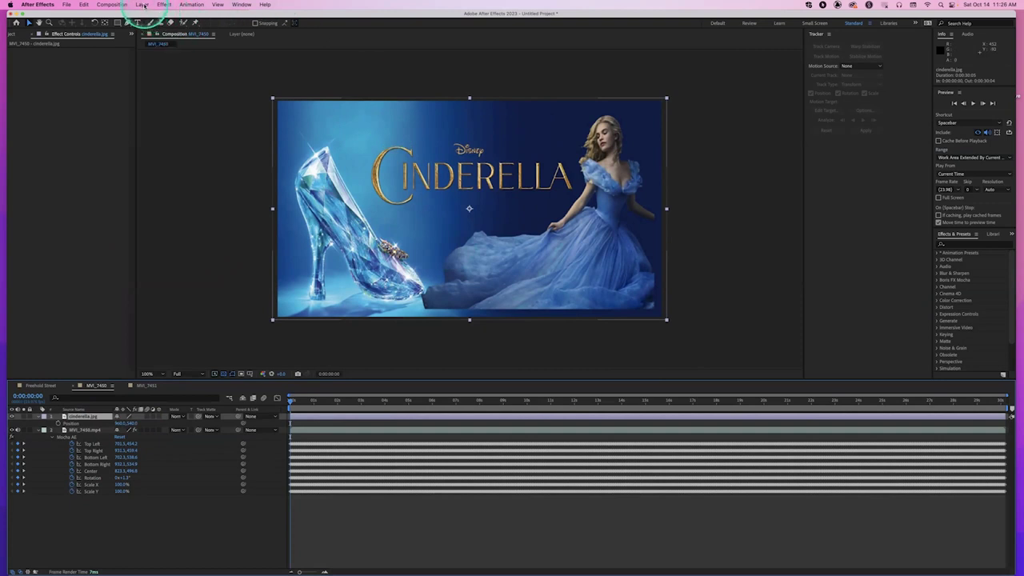
click(143, 5)
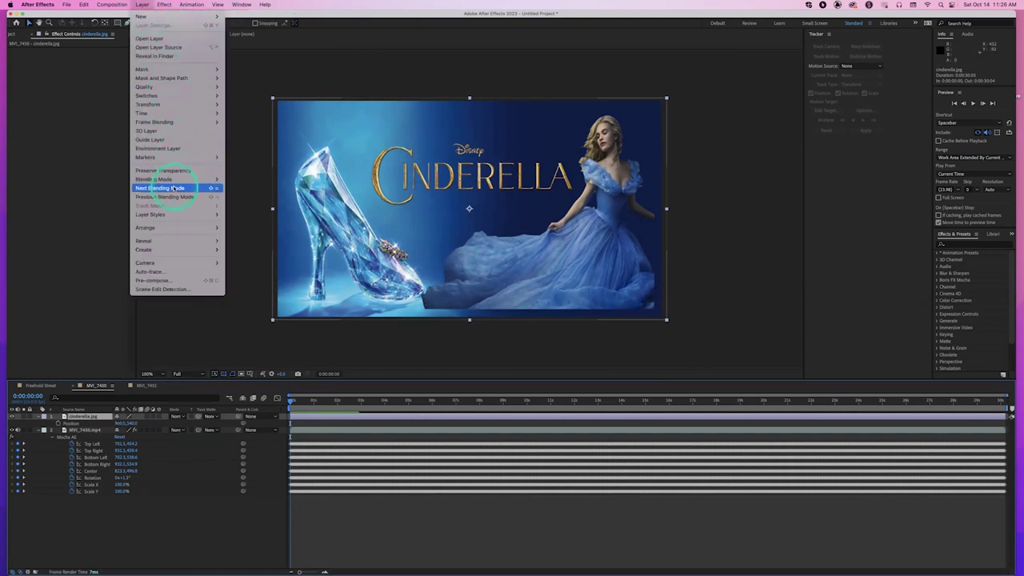
click(170, 281)
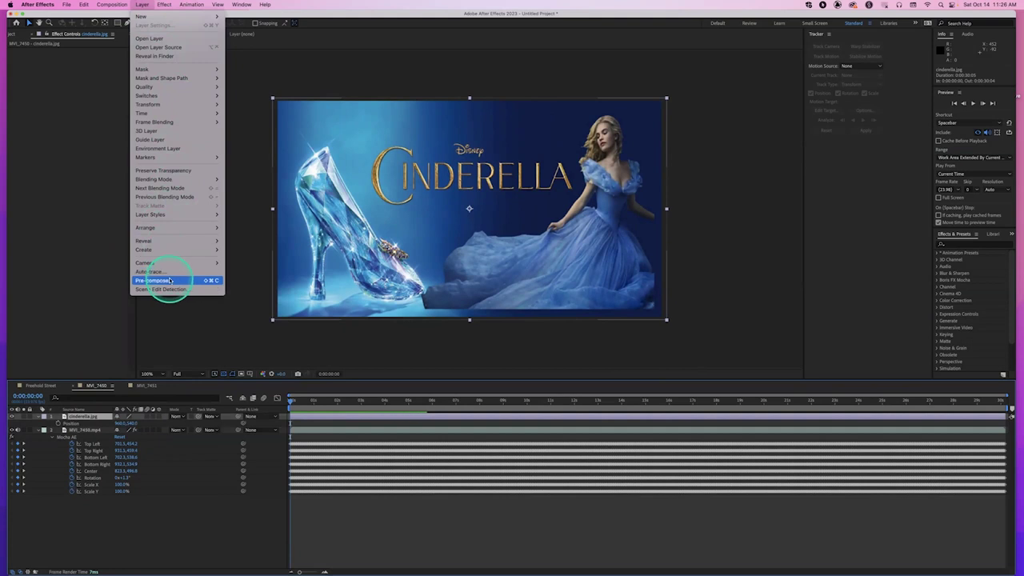
click(451, 298)
click(571, 347)
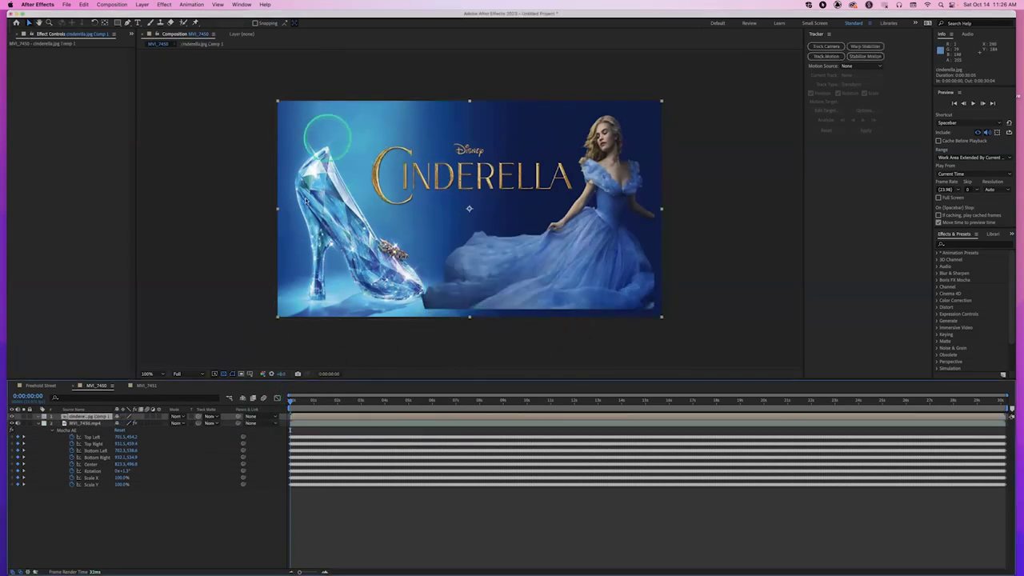
Lower the poster precomp's Opacity to 95% to see the bus beneath
key(t)
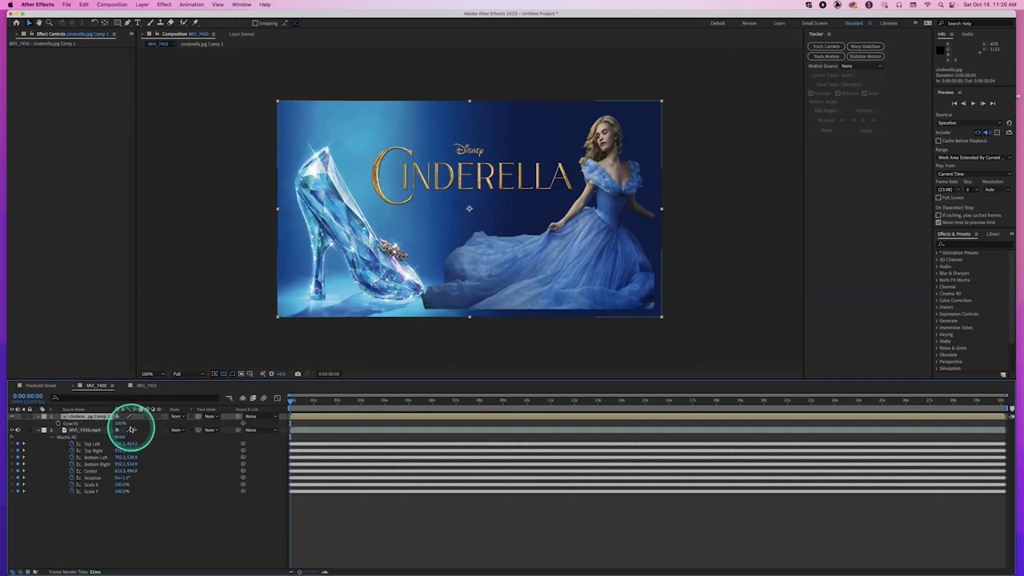
mouse_move(120, 424)
mouse_down()
mouse_move(109, 419)
mouse_move(137, 418)
mouse_up()
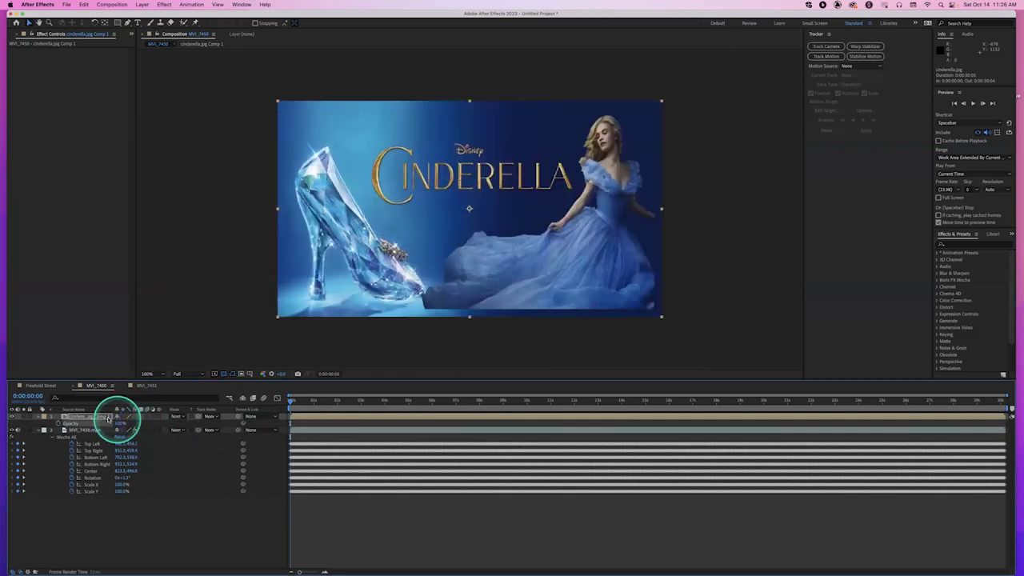
drag(125, 418, 149, 418)
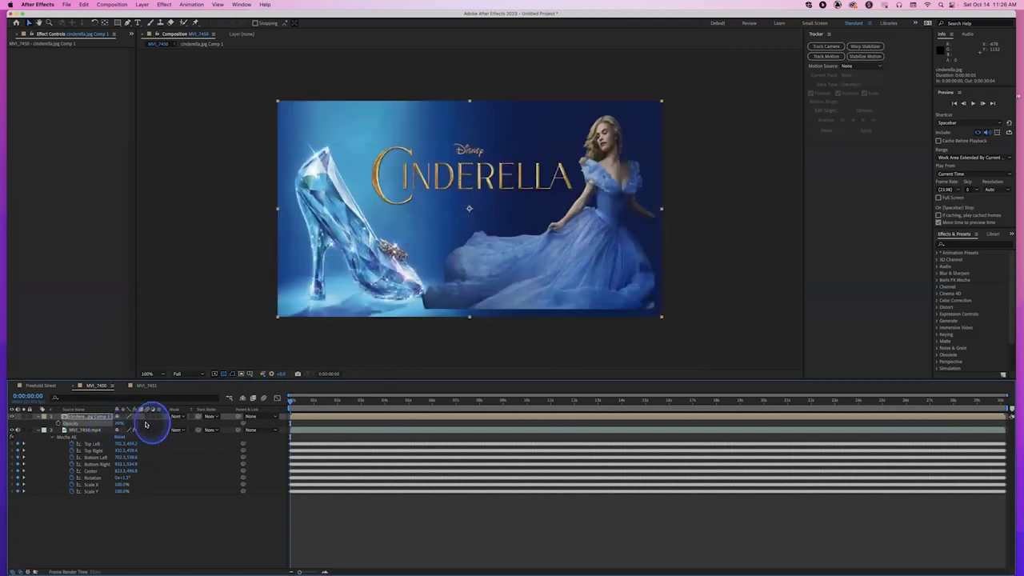
Set the bus footage's Mocha Layer Export To target to cinderella.jpg Comp 1
click(90, 430)
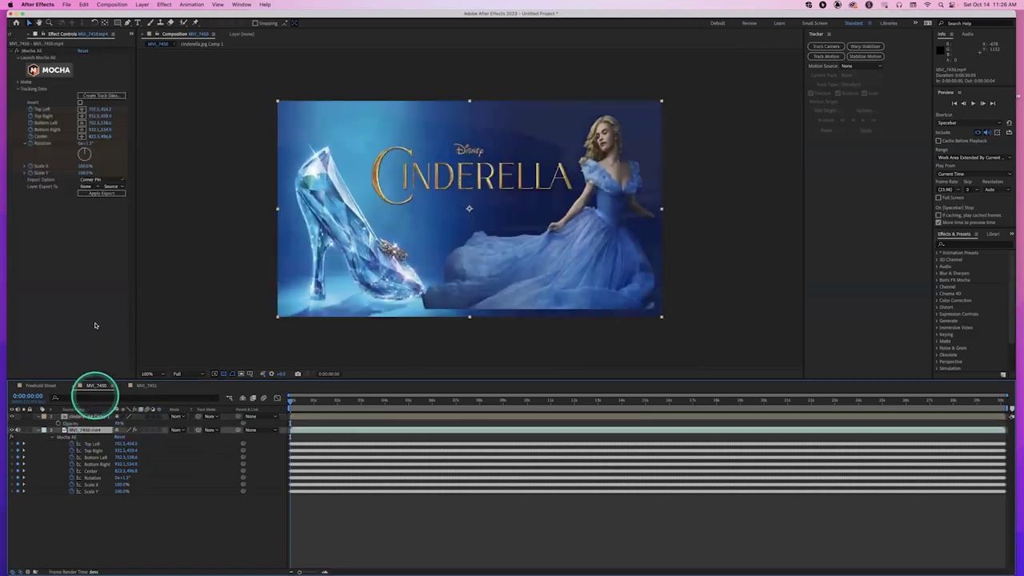
click(86, 186)
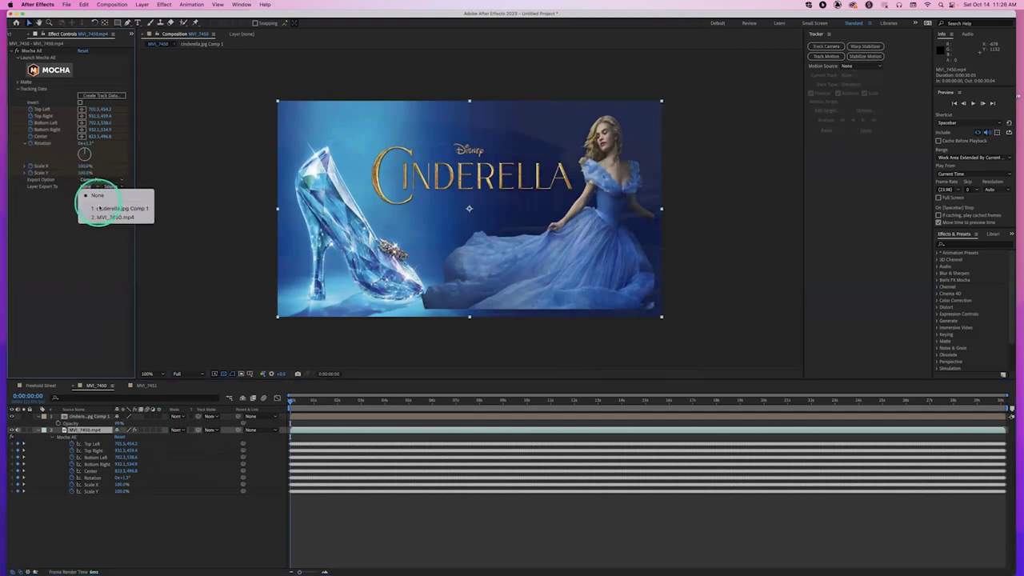
click(98, 208)
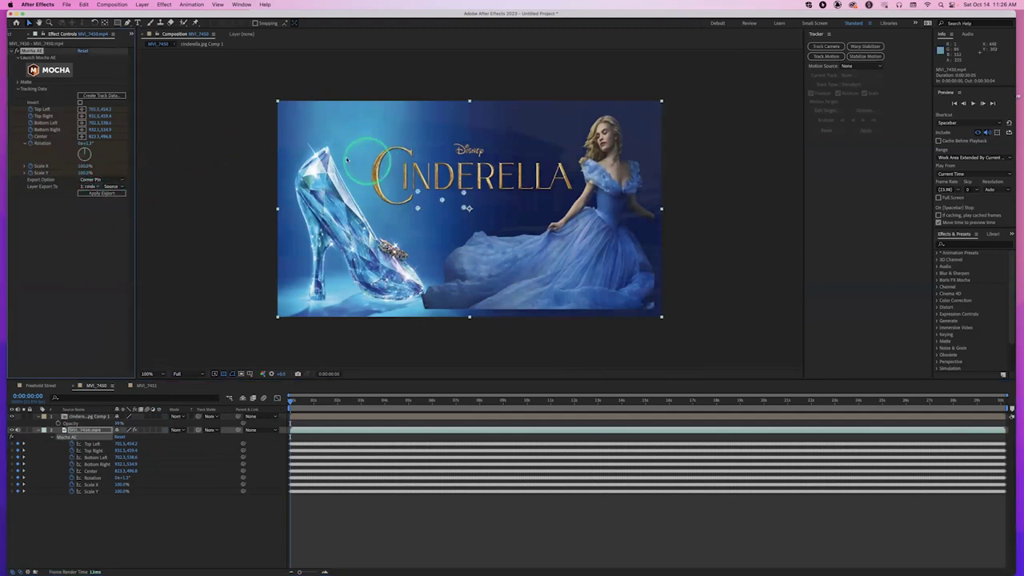
Apply Mocha's corner-pin export and reveal cinderella.jpg Comp 1's Corner Pin keyframes at 200% zoom
click(113, 194)
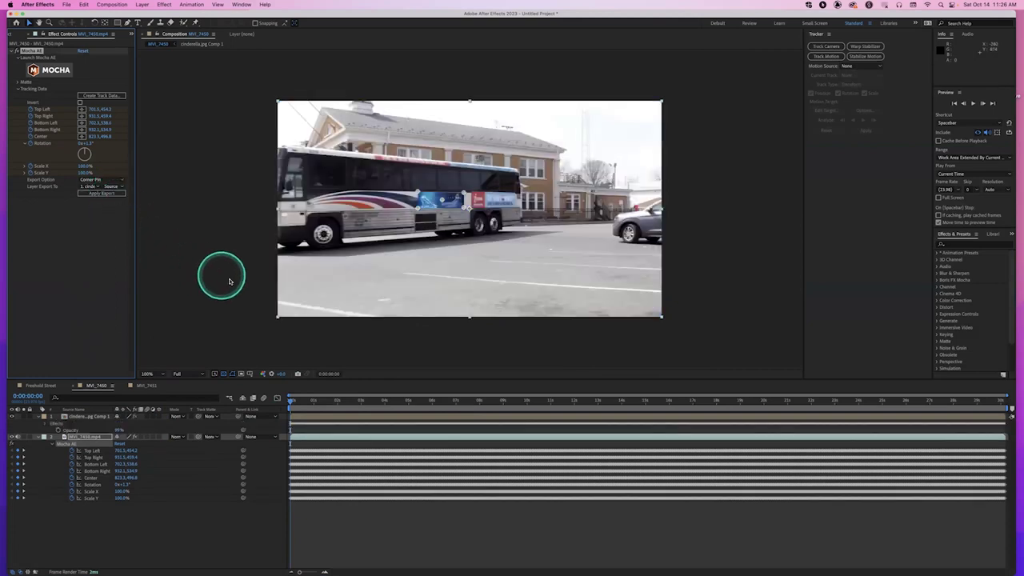
key(period)
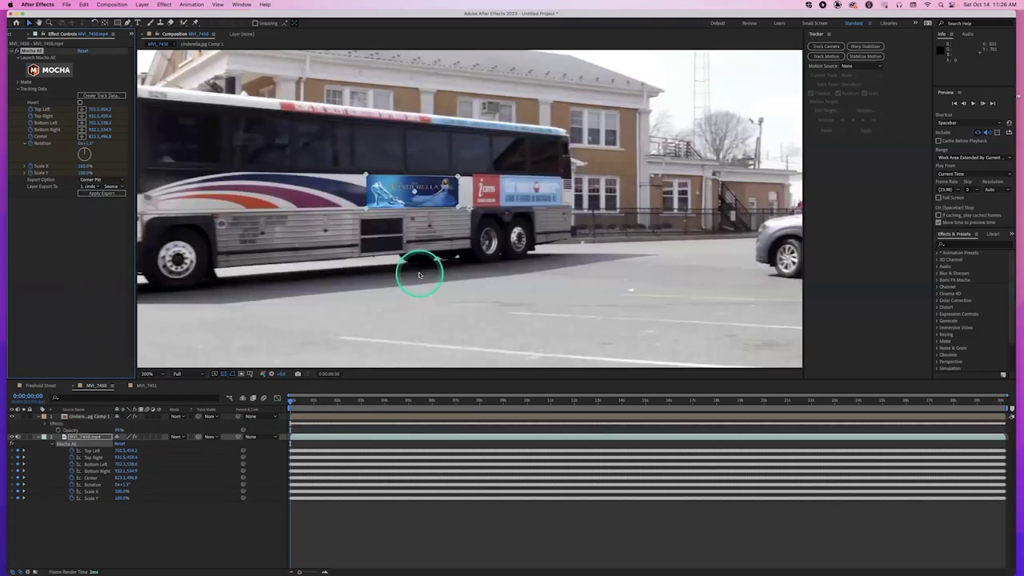
click(290, 400)
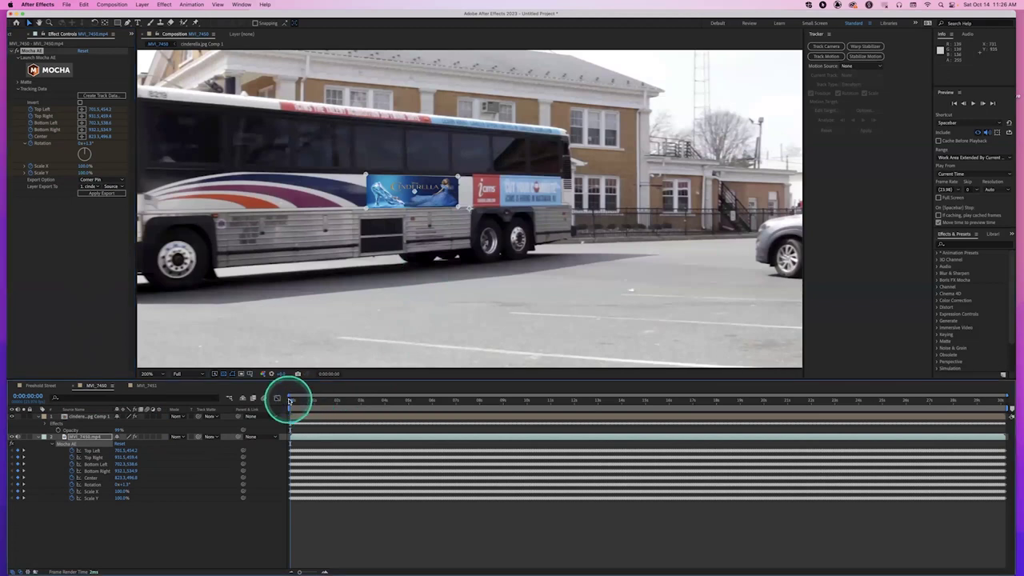
click(94, 417)
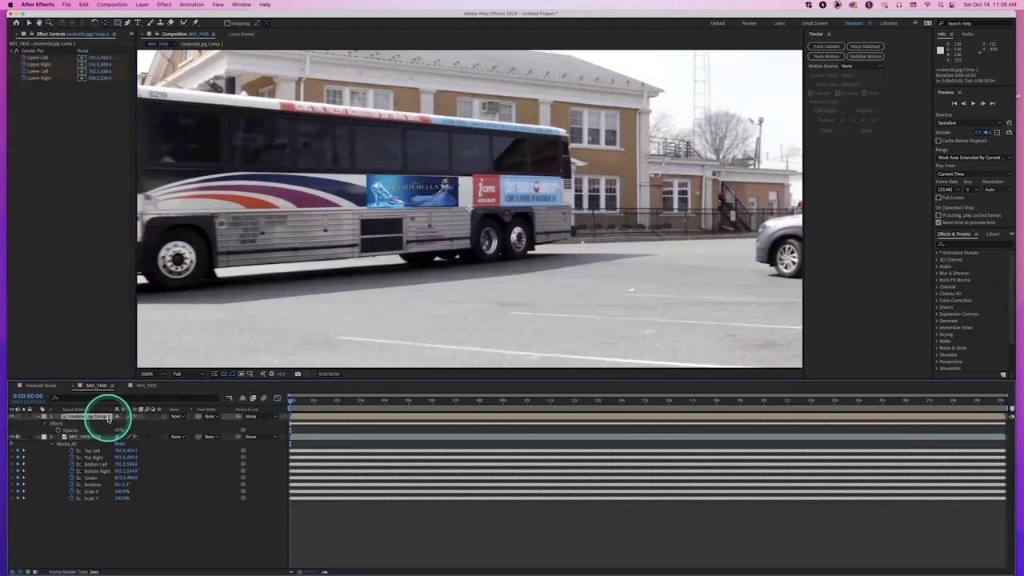
key(u)
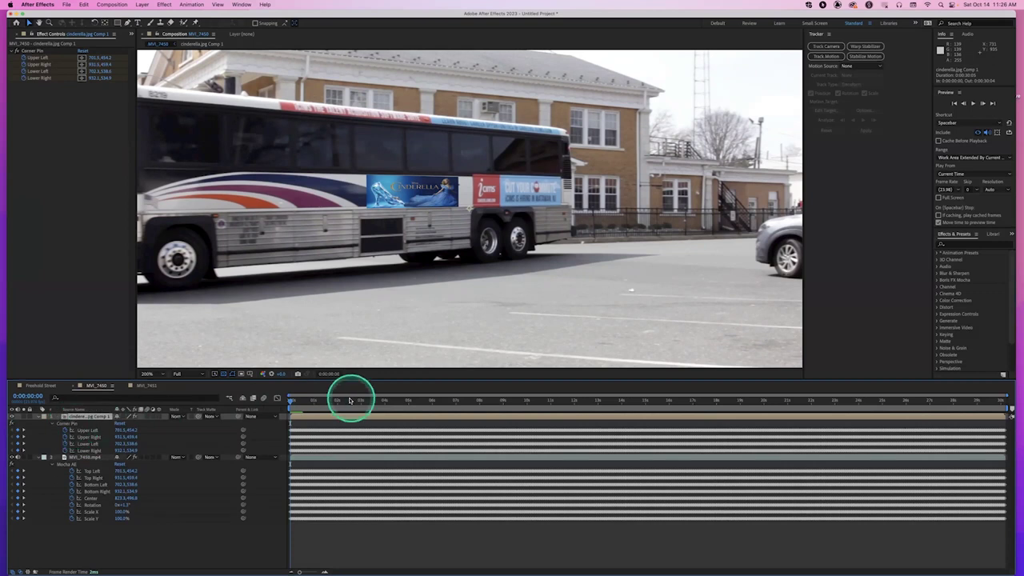
Preview the MVI_7450 playback, then stop and return to the first frame
click(290, 404)
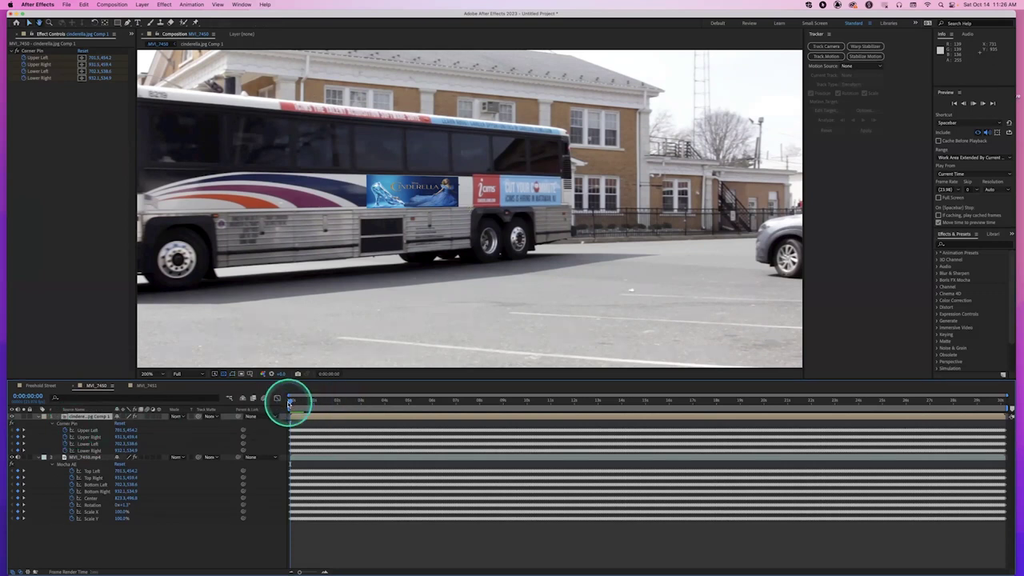
key(space)
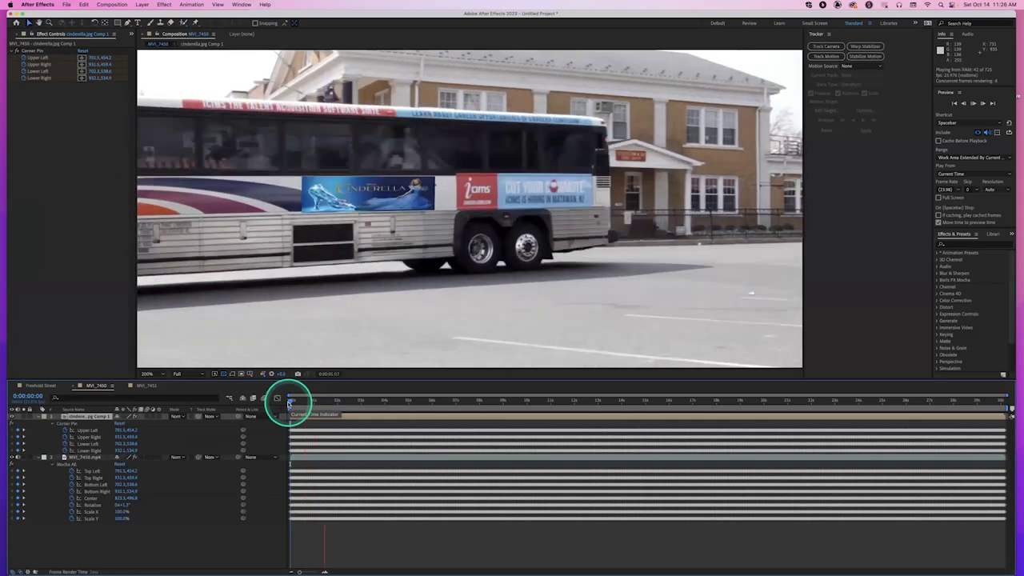
key(space)
click(289, 403)
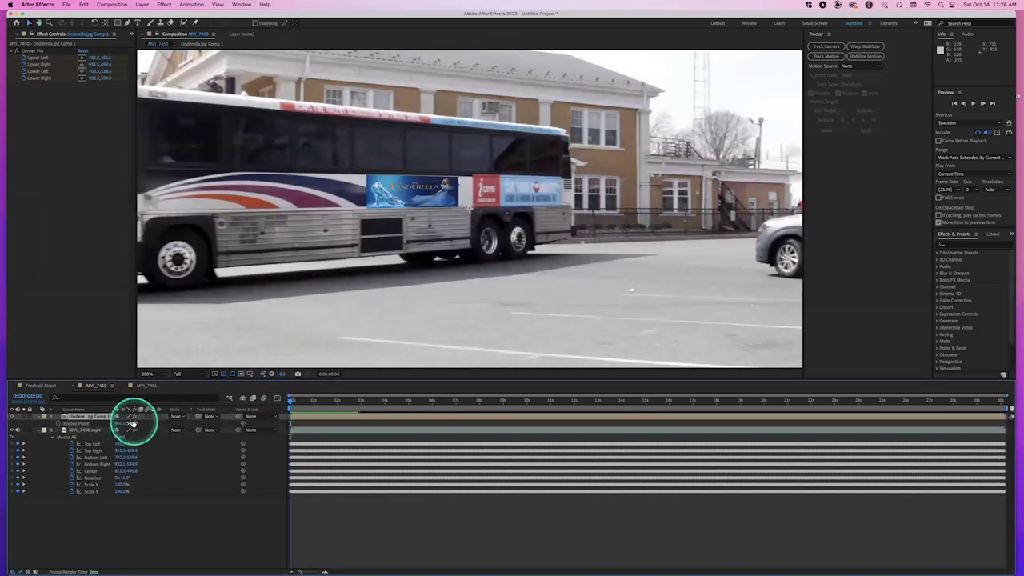
Set the poster layer's anchor point to 934.0, 540.0 and start a preview
mouse_move(126, 419)
mouse_down()
mouse_move(134, 422)
mouse_move(114, 414)
mouse_move(108, 423)
mouse_up()
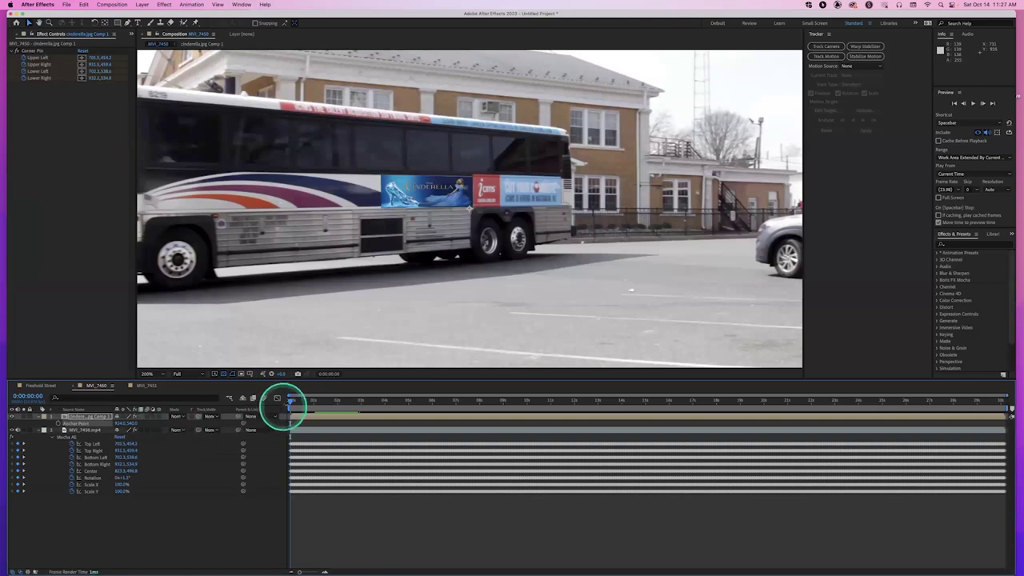
click(254, 400)
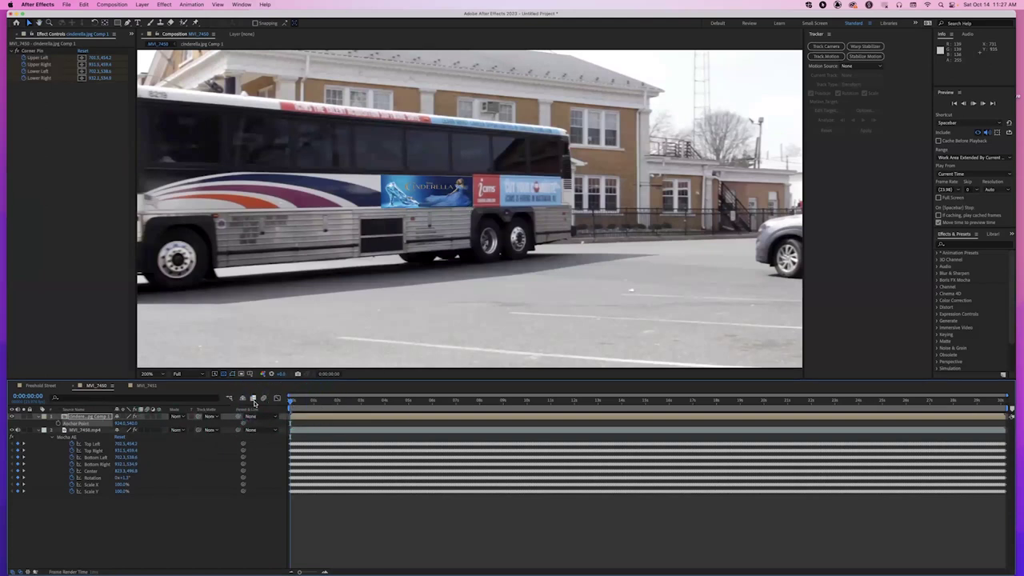
key(space)
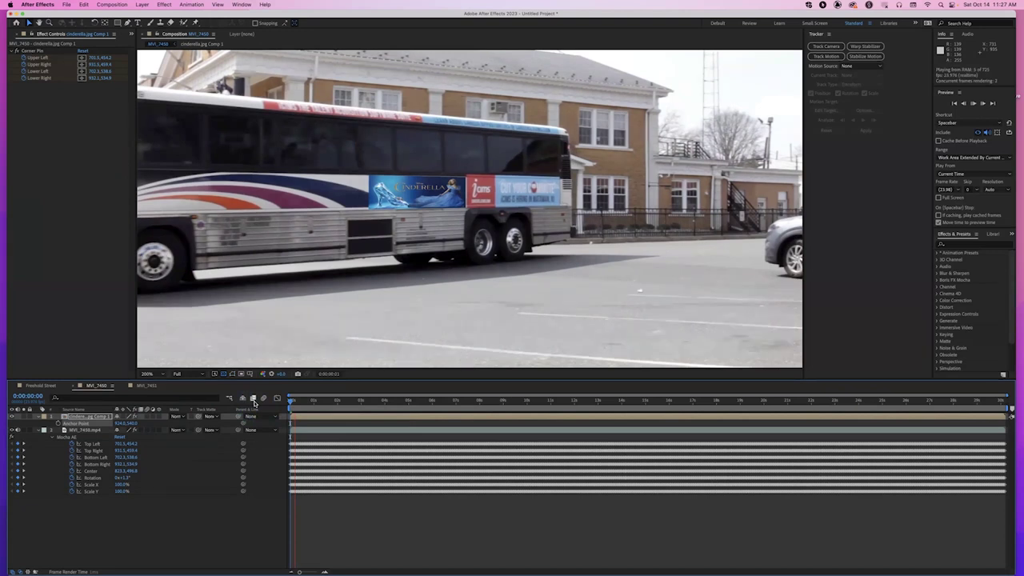
Return to the first frame and preview the poster riding the bus again
click(301, 402)
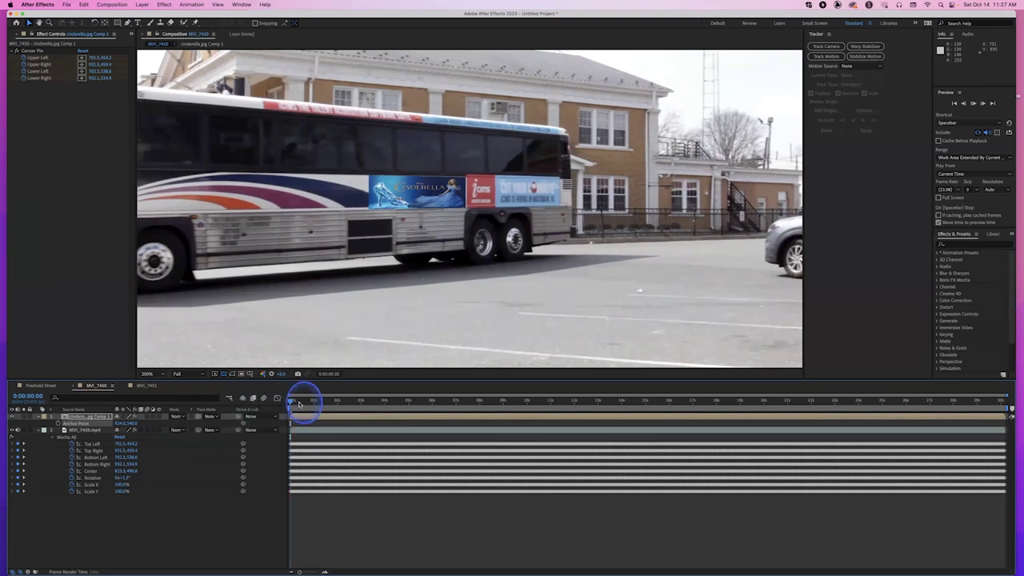
drag(301, 402, 279, 401)
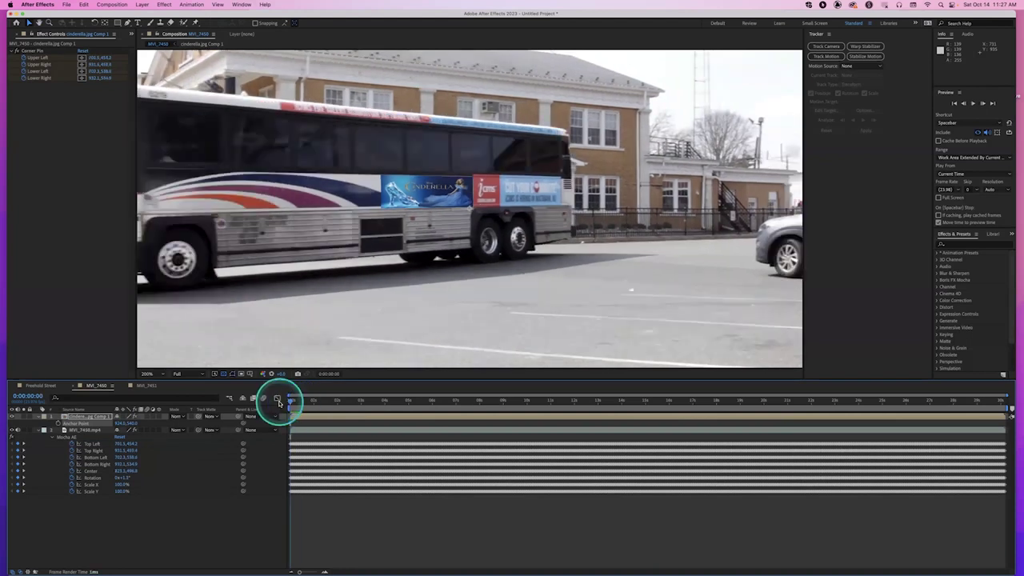
key(space)
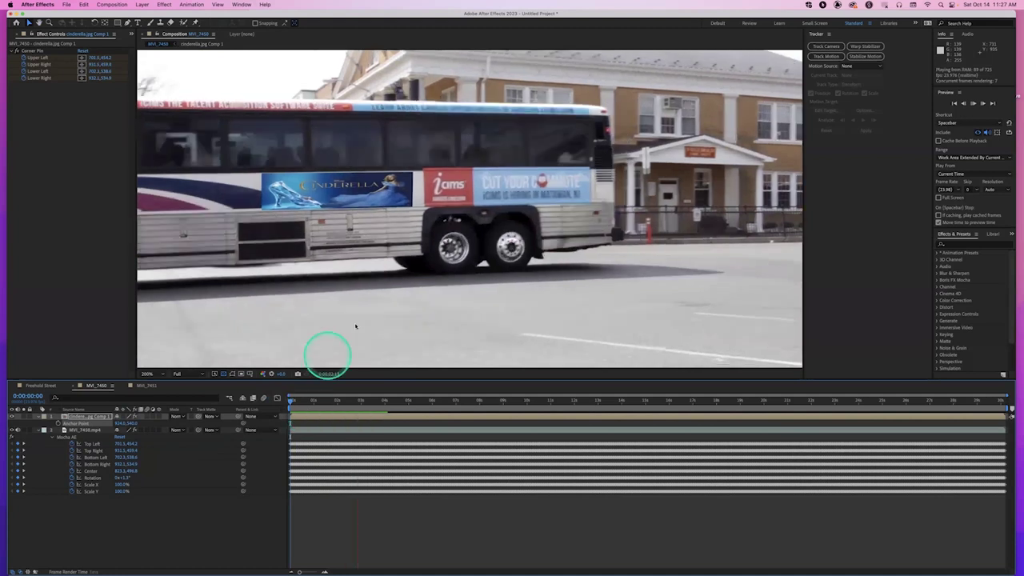
scroll(356, 326, down, 2)
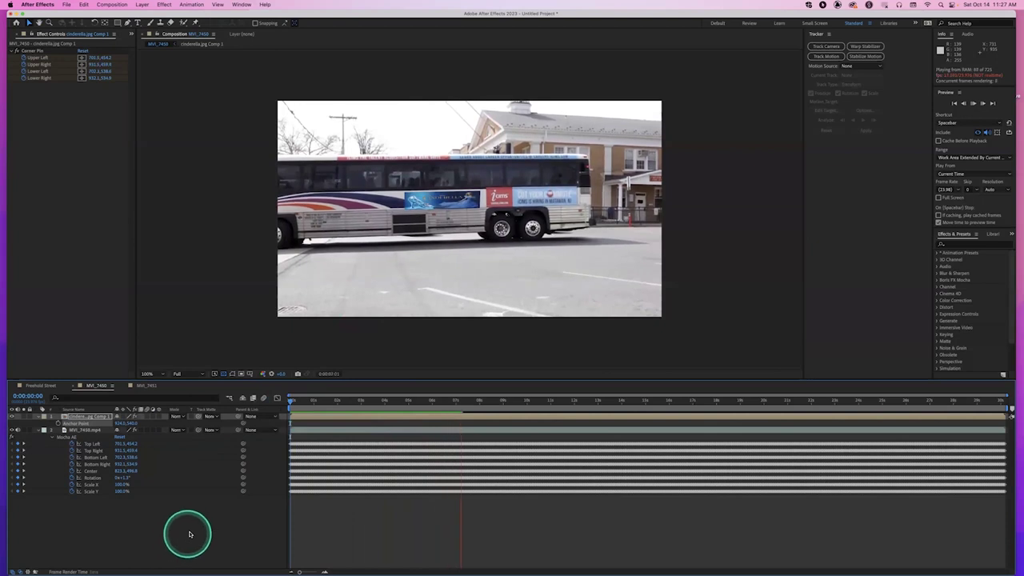
click(181, 417)
drag(181, 418, 212, 312)
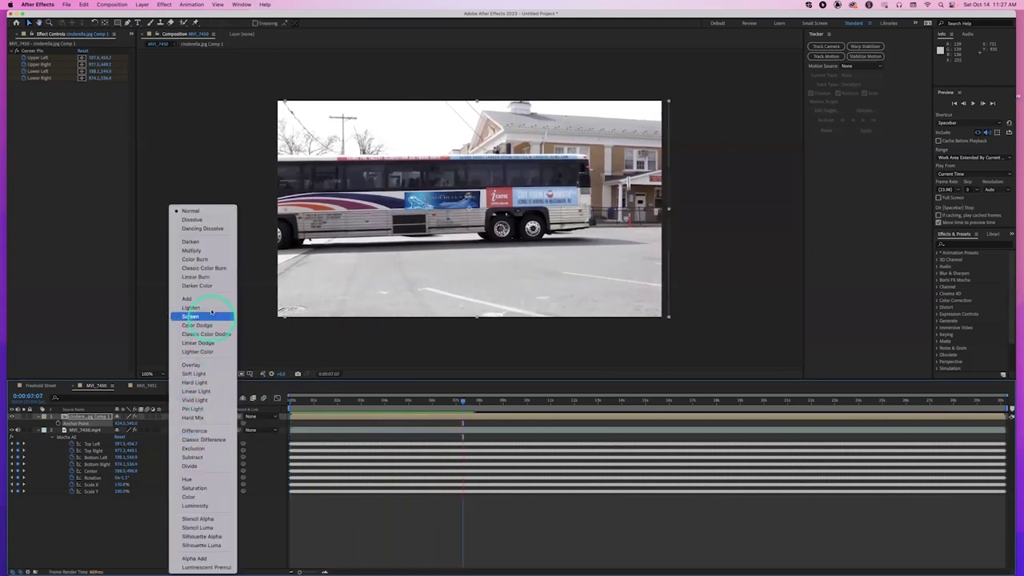
click(222, 366)
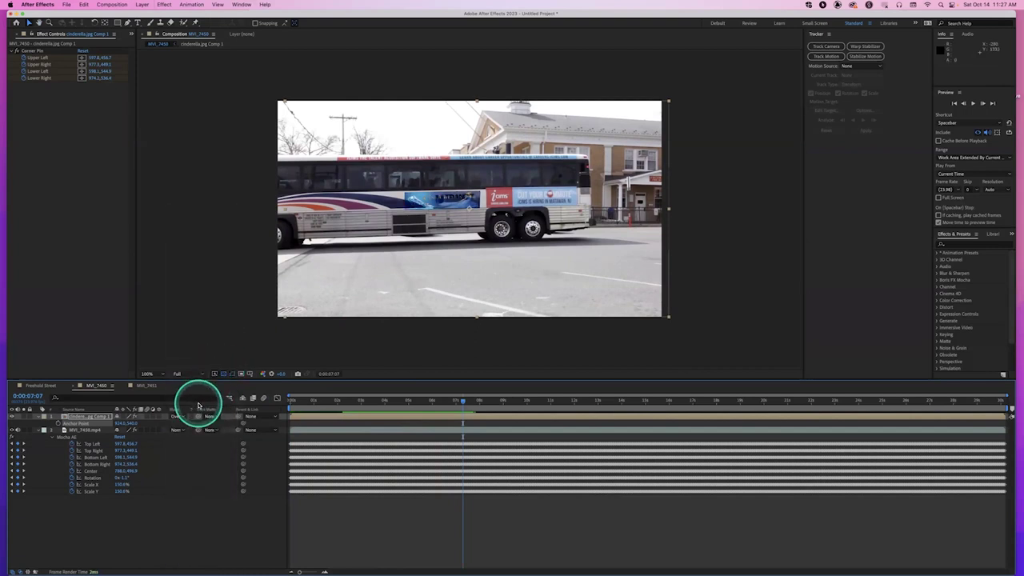
key(shift+equal)
key(shift+equal)
key(shift+equal)
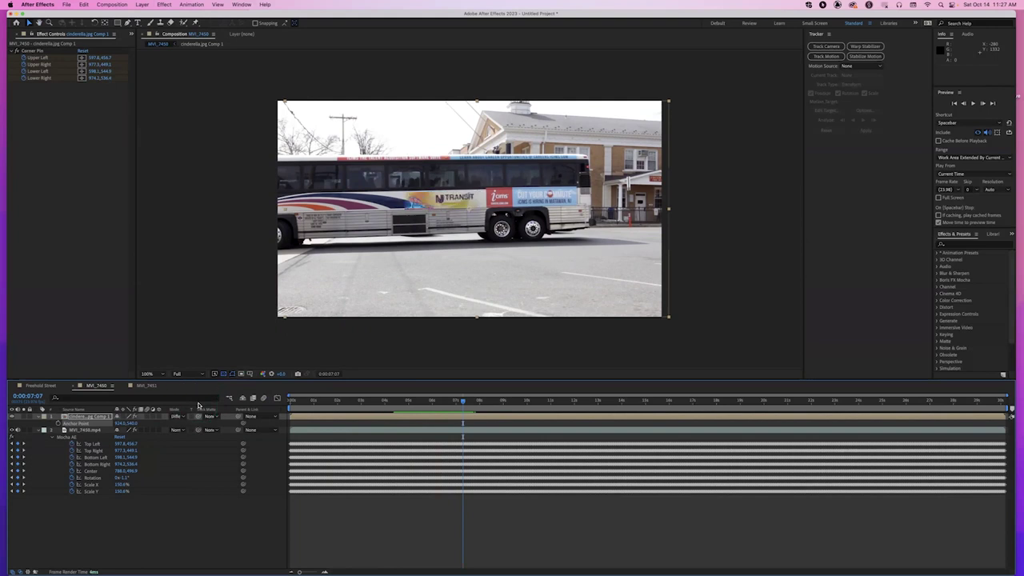
key(shift+equal)
key(shift+equal)
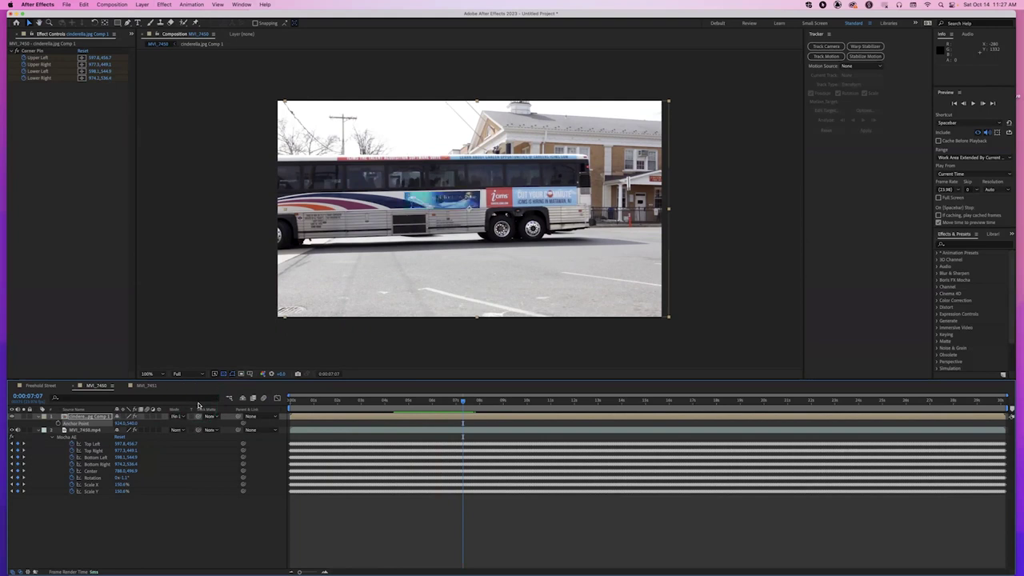
key(shift+equal)
key(shift+equal)
key(shift+equal)
key(shift+equal)
key(shift+equal)
key(shift+equal)
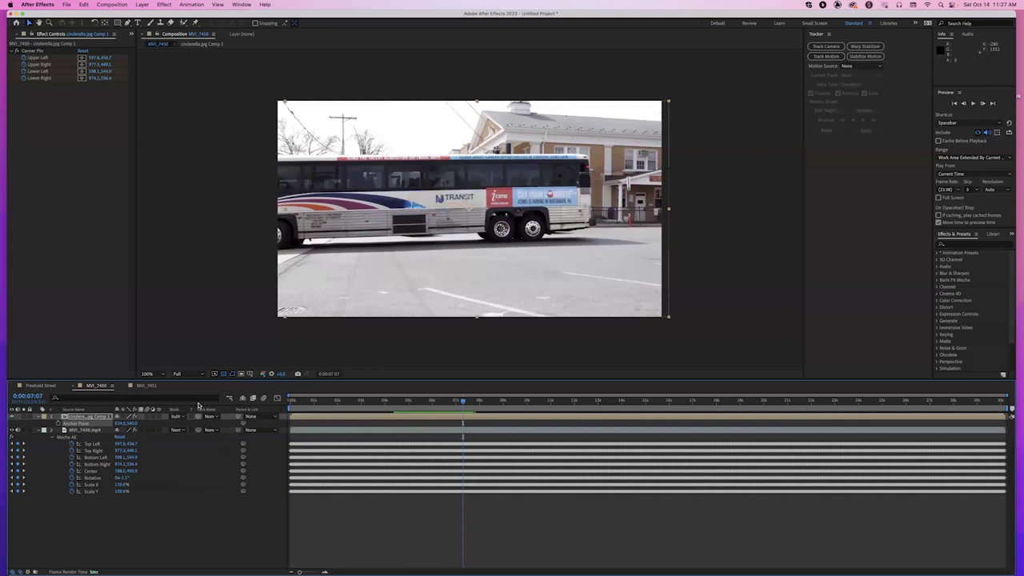
key(shift+equal)
key(shift+equal)
key(shift+equal)
key(shift+equal)
key(shift+equal)
key(shift+equal)
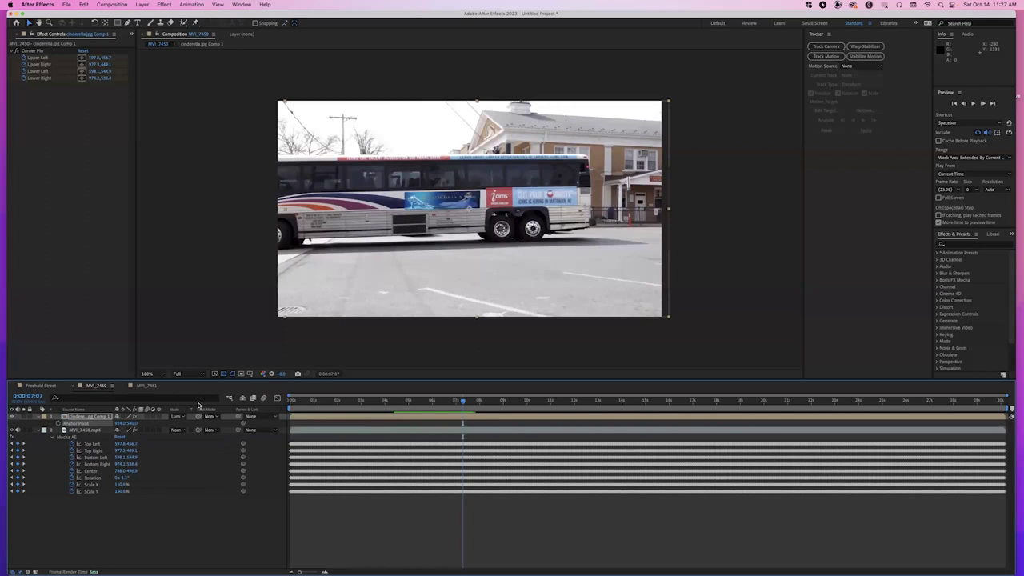
click(174, 416)
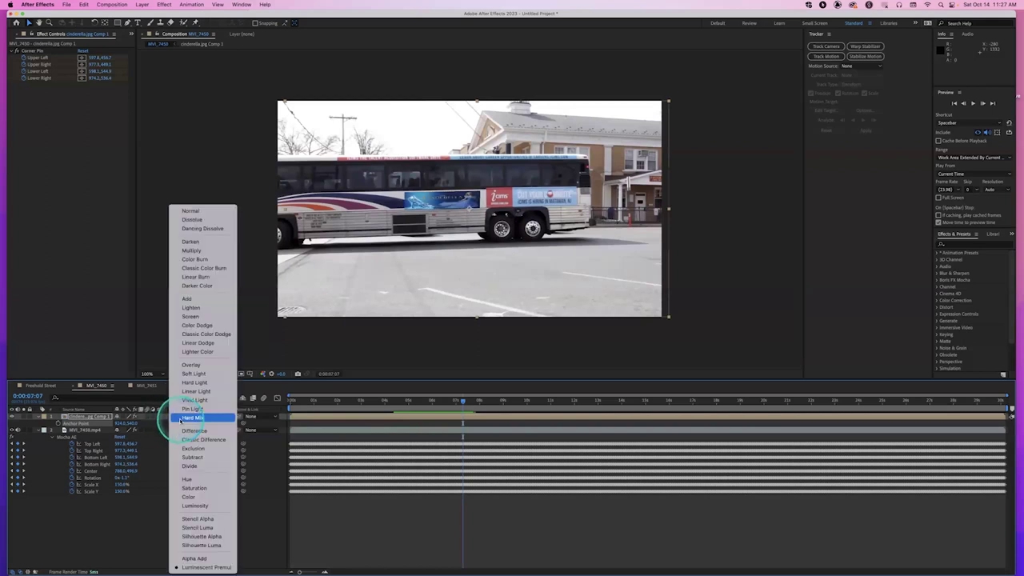
click(199, 210)
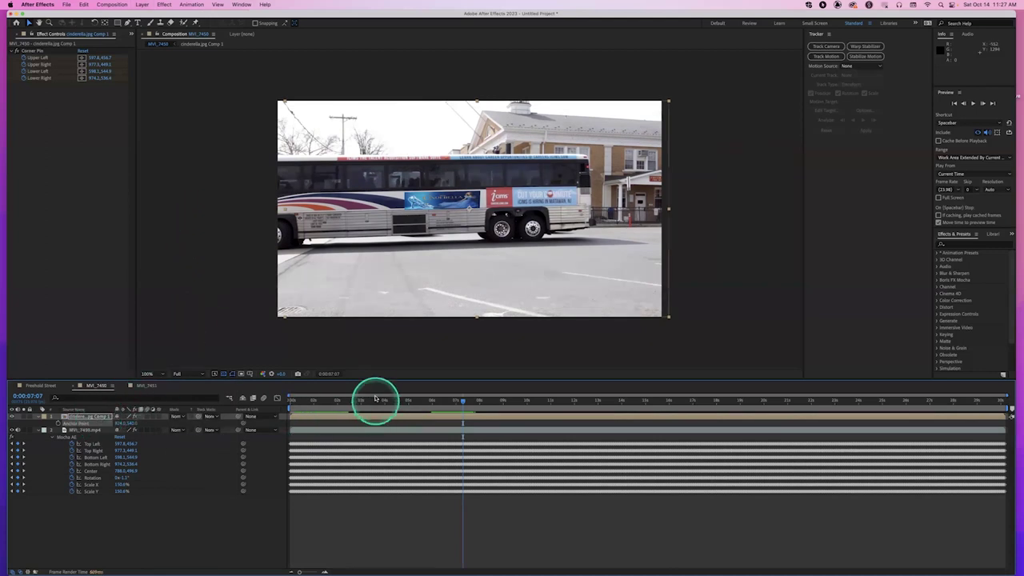
drag(381, 400, 270, 393)
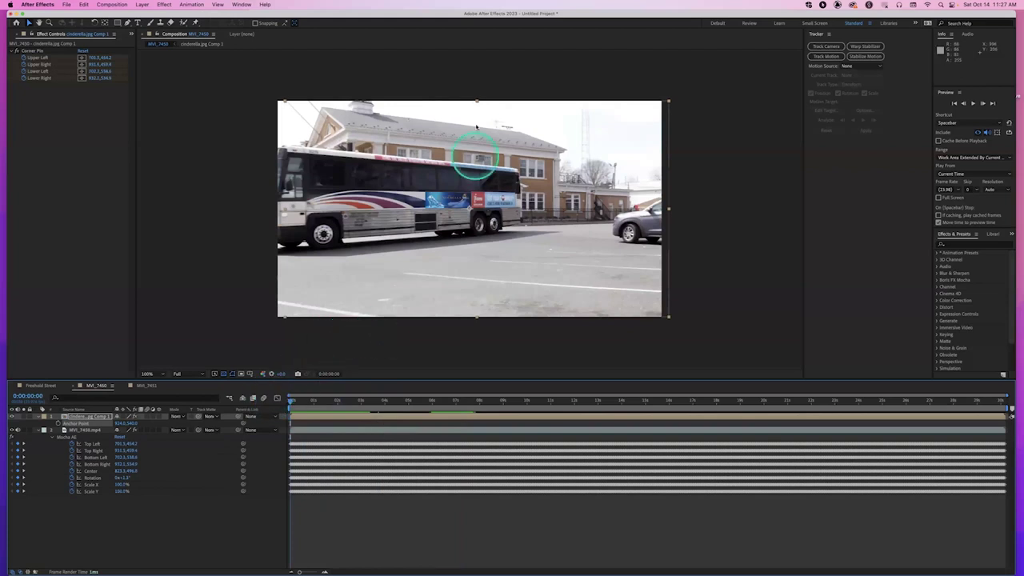
Add a Curves effect to the poster and pull the RGB curve's top point down
click(164, 4)
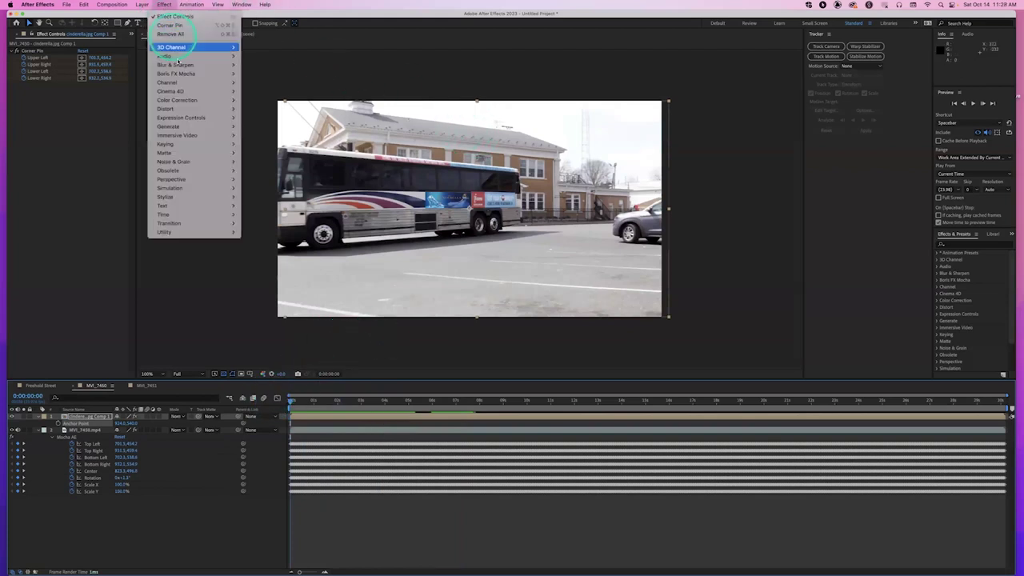
mouse_move(183, 100)
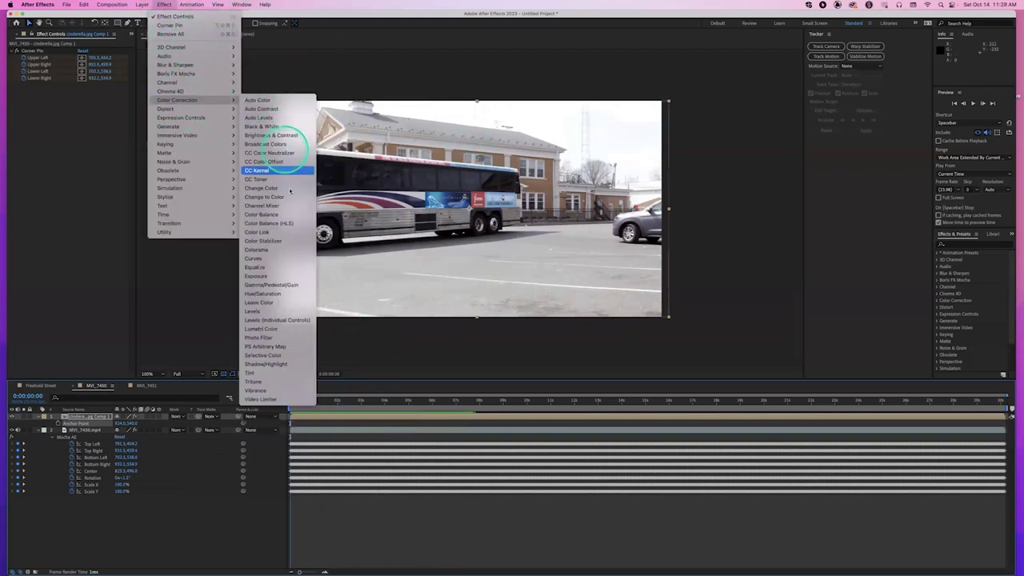
click(280, 259)
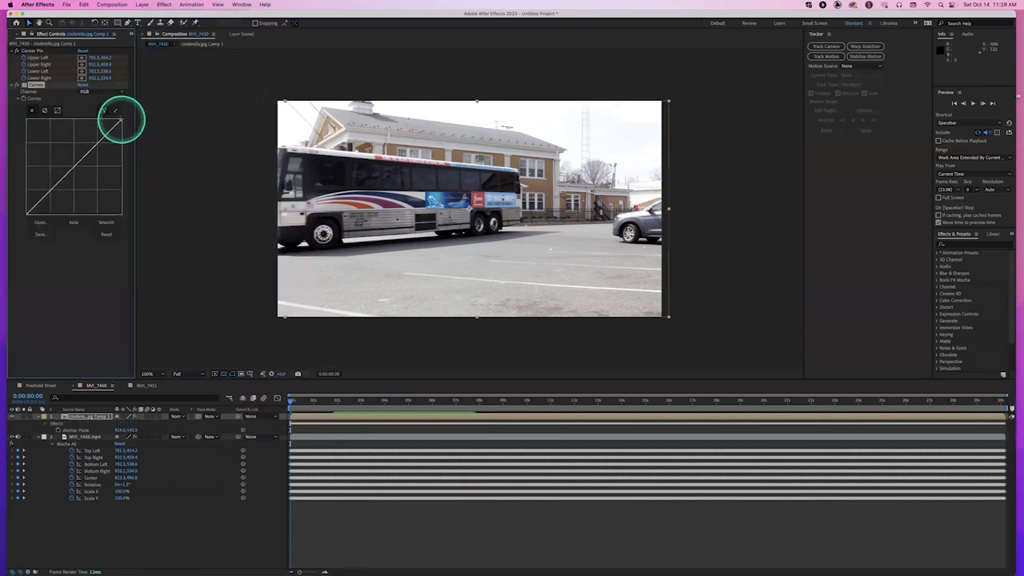
drag(120, 120, 162, 66)
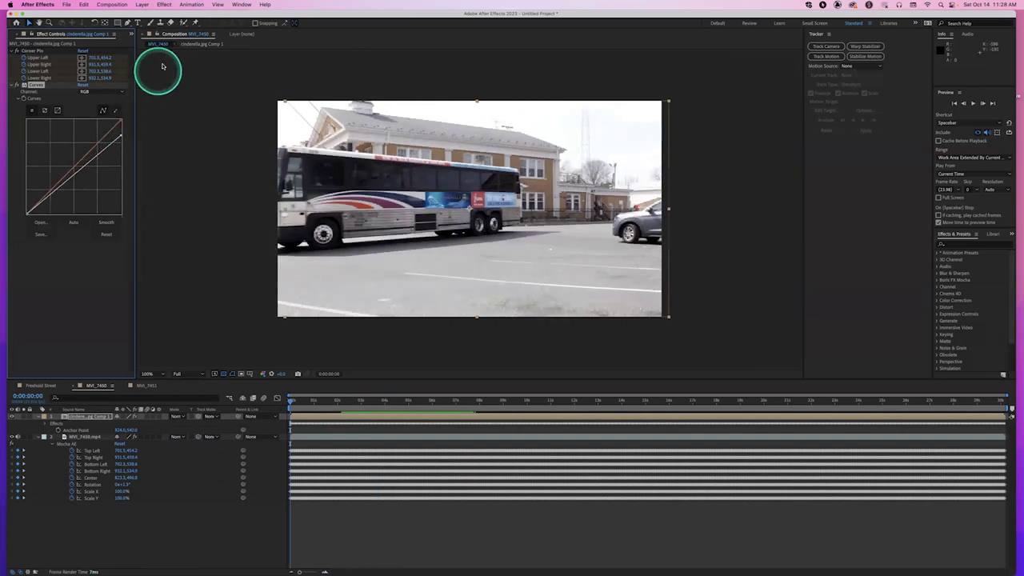
Lower the Blue channel curve to reduce the poster's blue tones
click(115, 93)
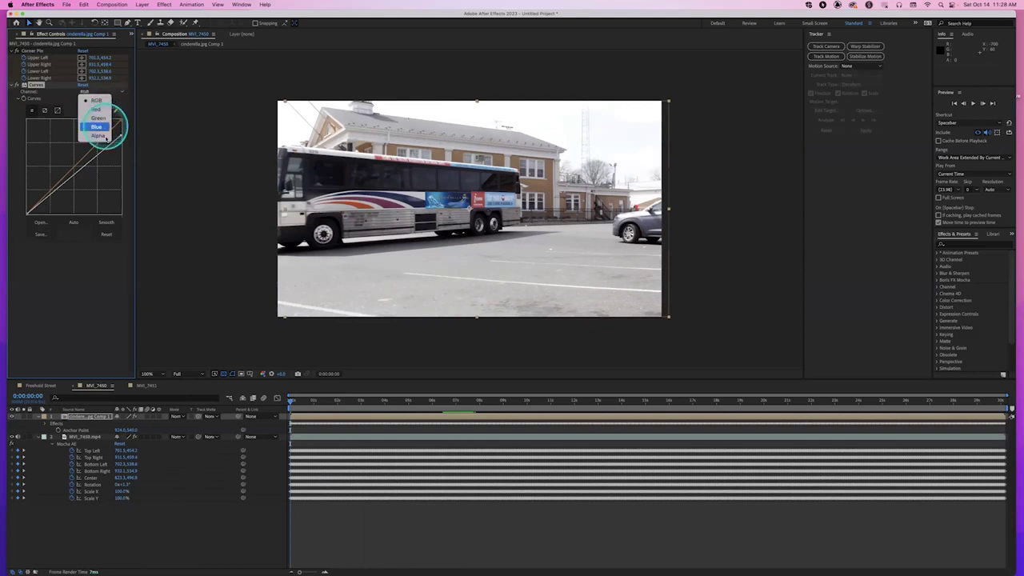
click(104, 129)
mouse_move(80, 194)
mouse_down()
mouse_move(60, 178)
mouse_move(85, 195)
mouse_up()
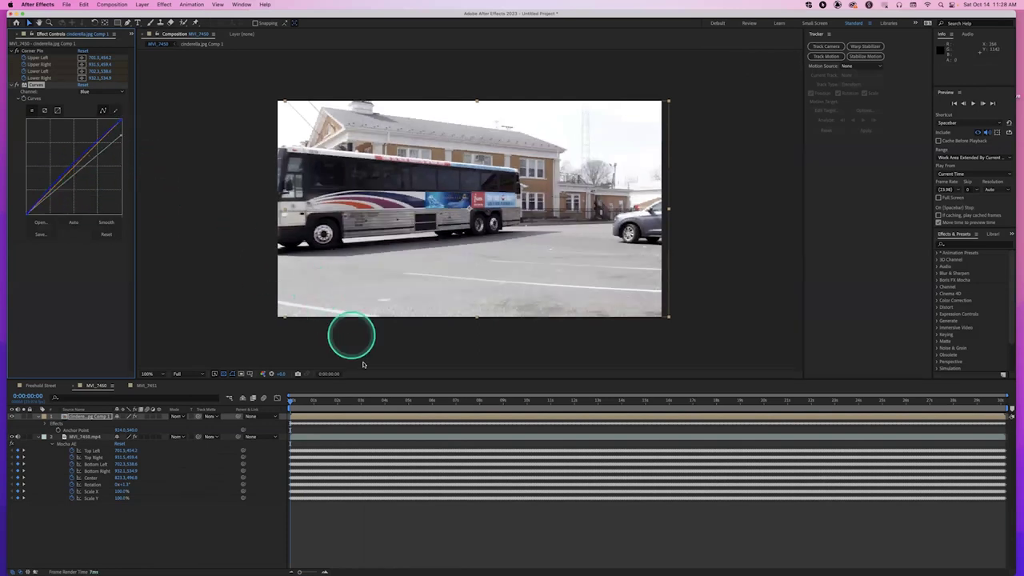
click(268, 400)
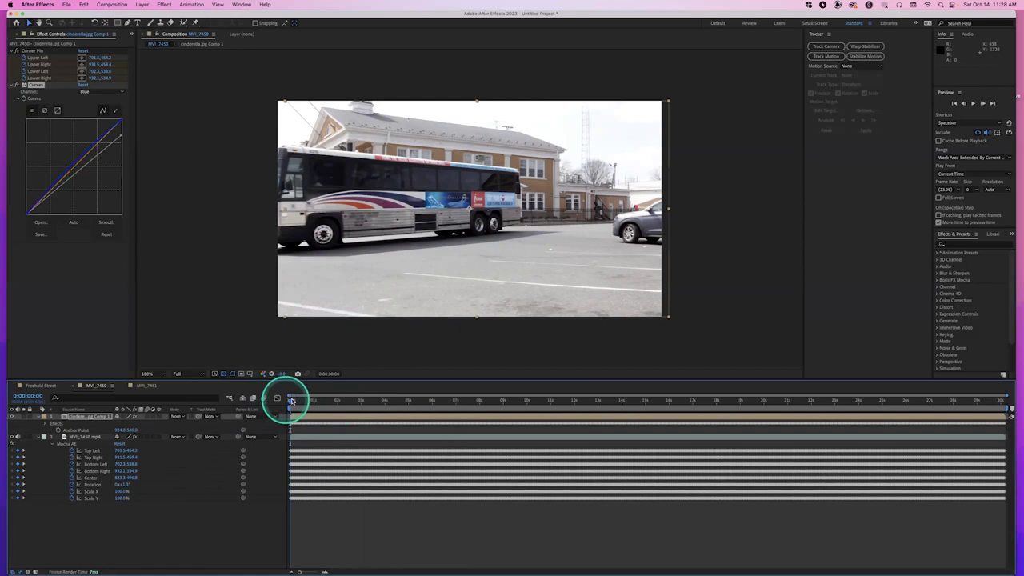
RAM-preview the MVI_7450 comp to check the Curves-graded Cinderella poster riding the bus, then dismiss the Animation menu
key(space)
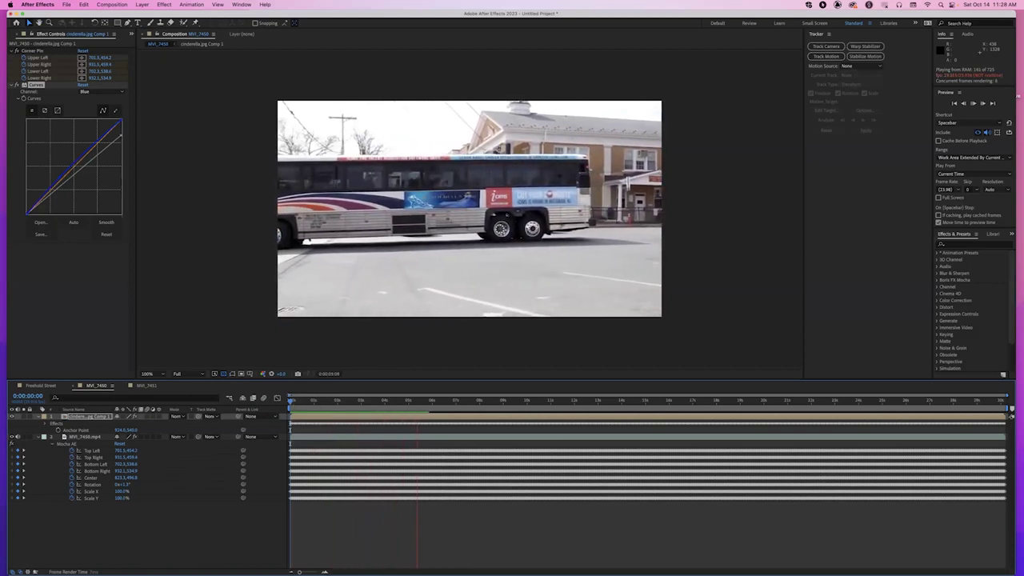
key(space)
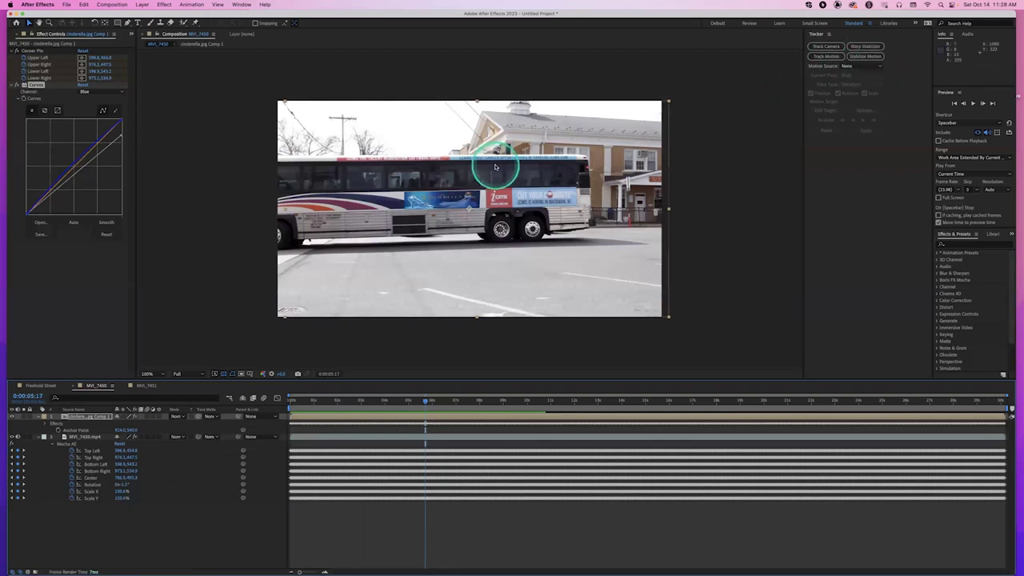
click(193, 5)
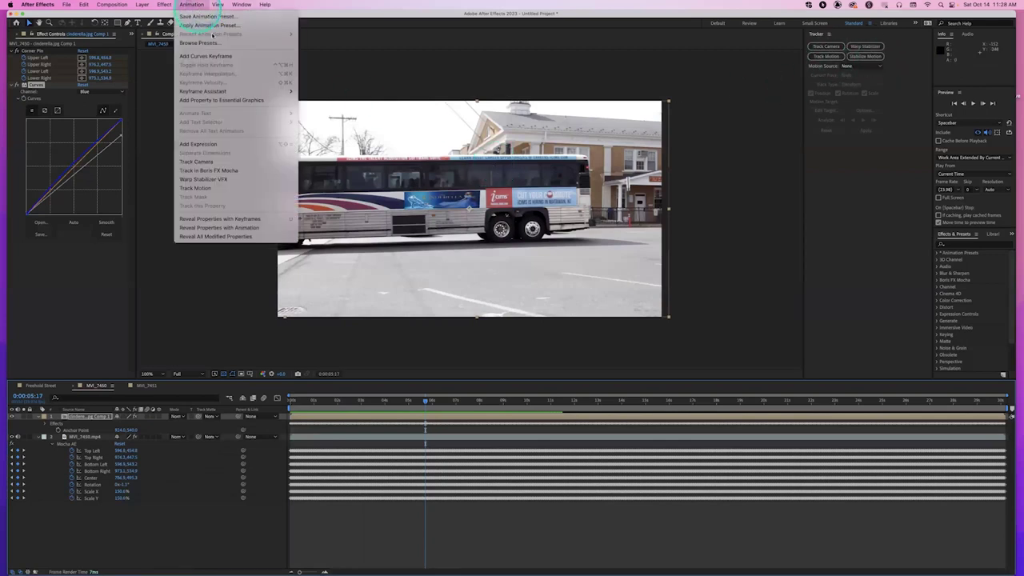
click(214, 275)
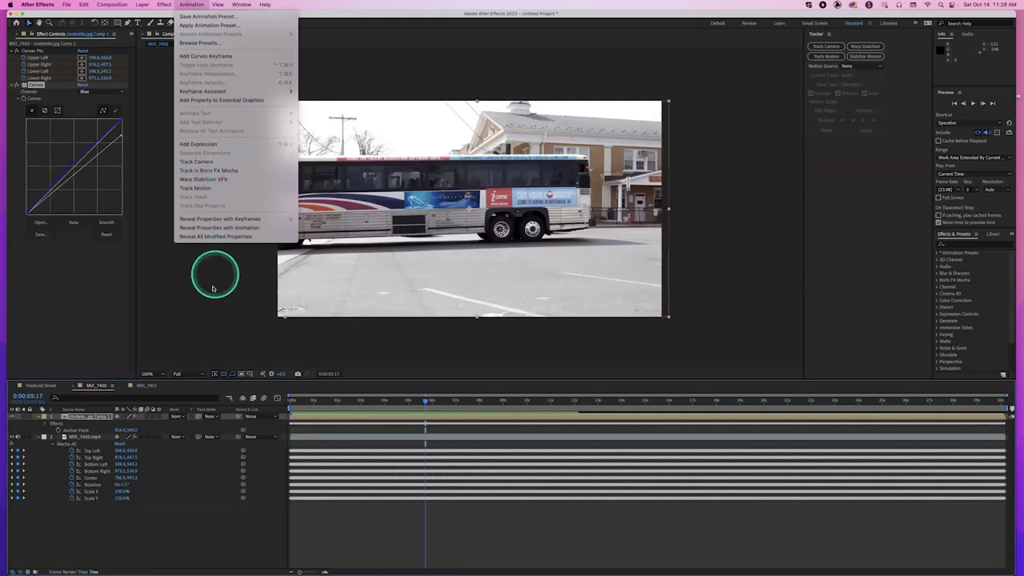